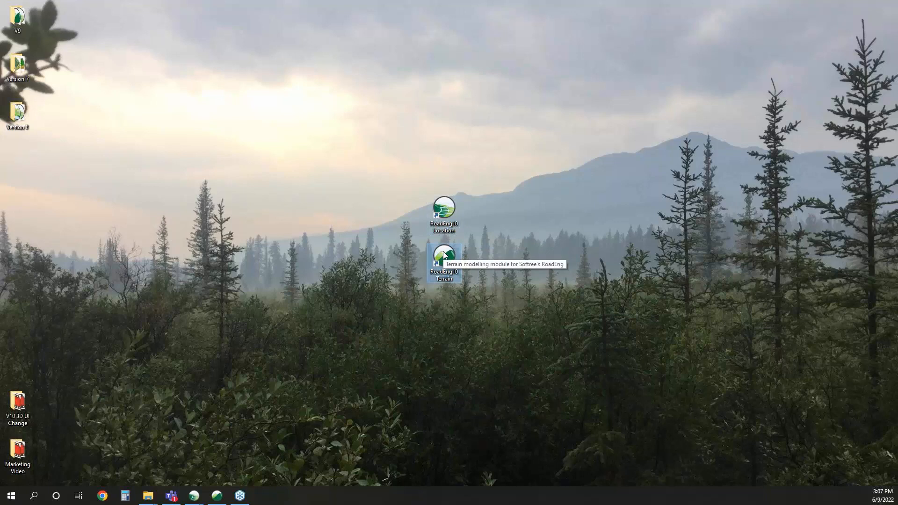
Launch RoadEng10 Terrain and choose Pipeline DEM.tif from the Pipeline > Example 3 folder as the file to insert
{"action": "left_click", "coordinate": [475, 223]}
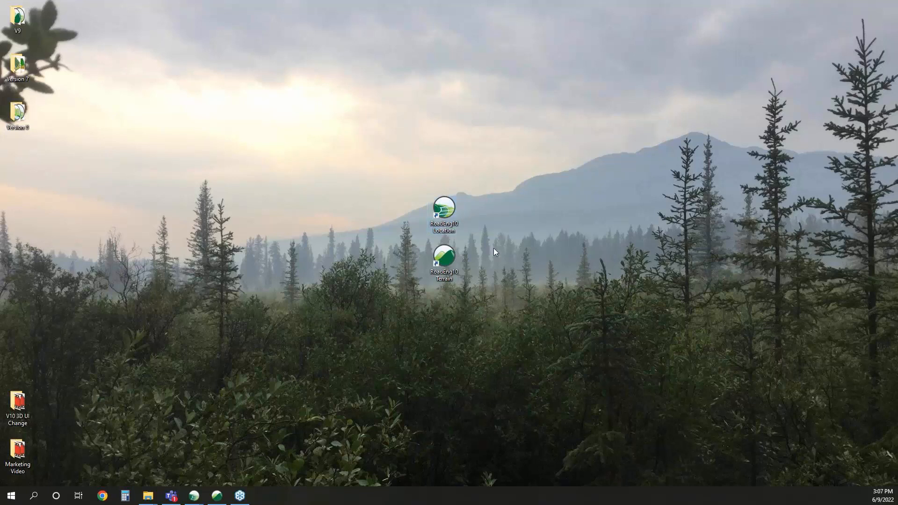
{"action": "double_click", "coordinate": [443, 257]}
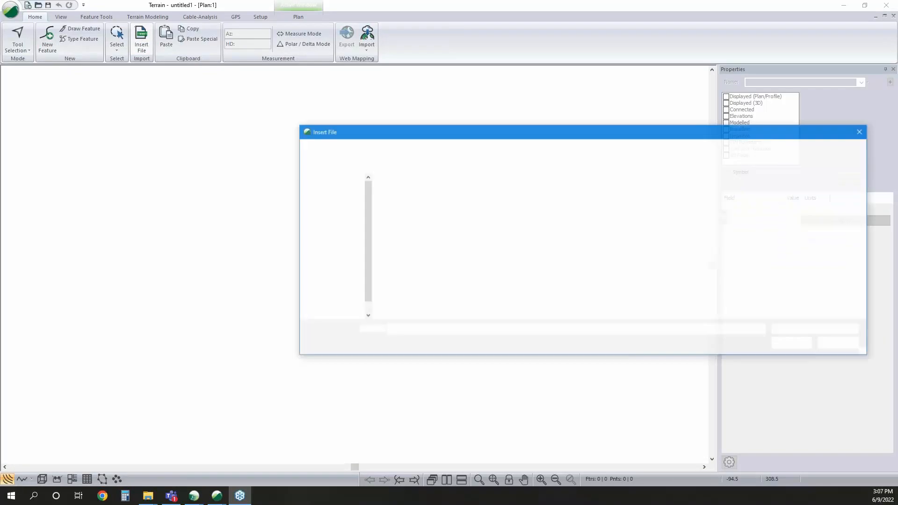
{"action": "left_click", "coordinate": [436, 148]}
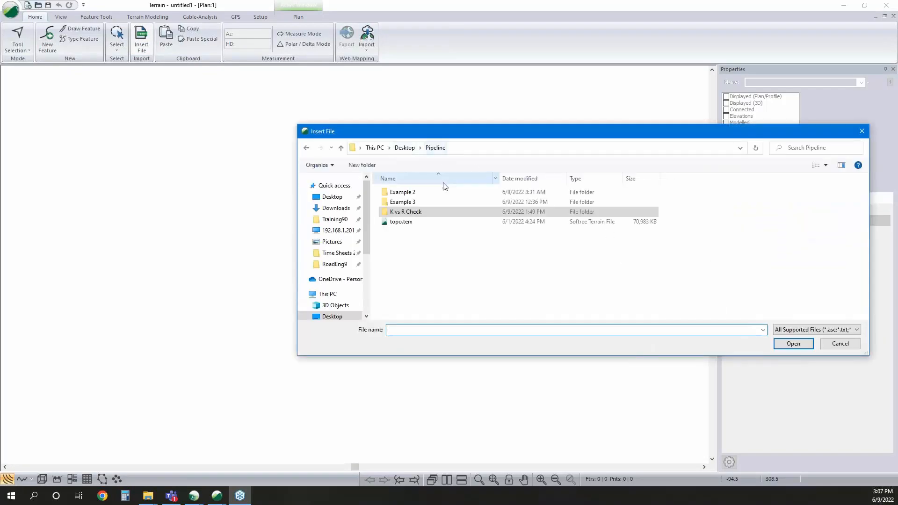
{"action": "double_click", "coordinate": [441, 209]}
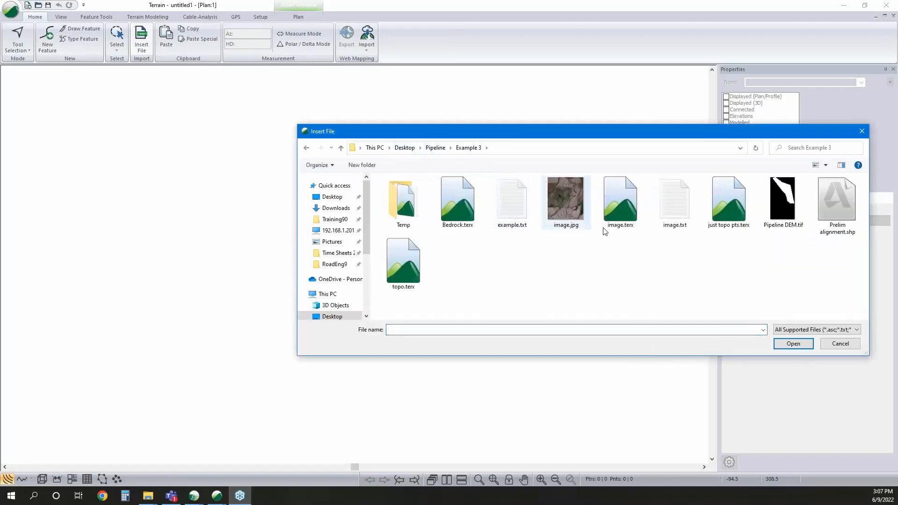
{"action": "left_click", "coordinate": [788, 218]}
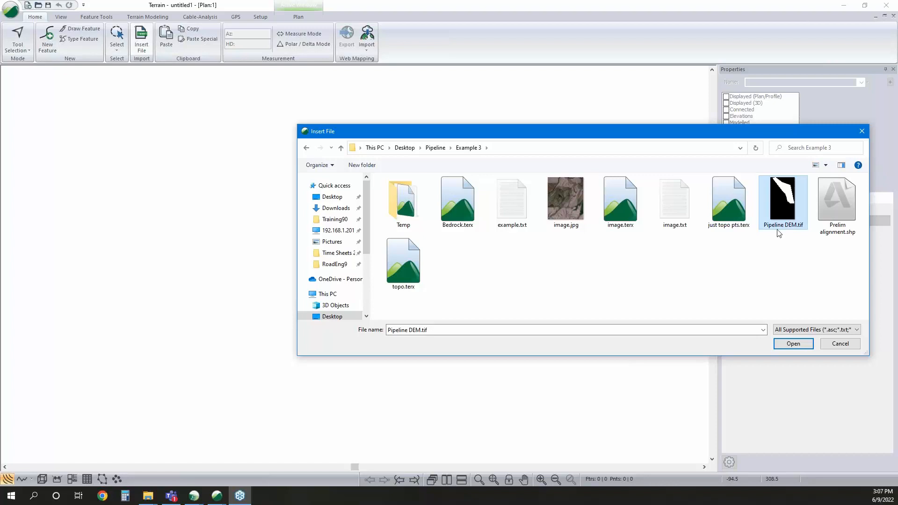
{"action": "left_click", "coordinate": [810, 330]}
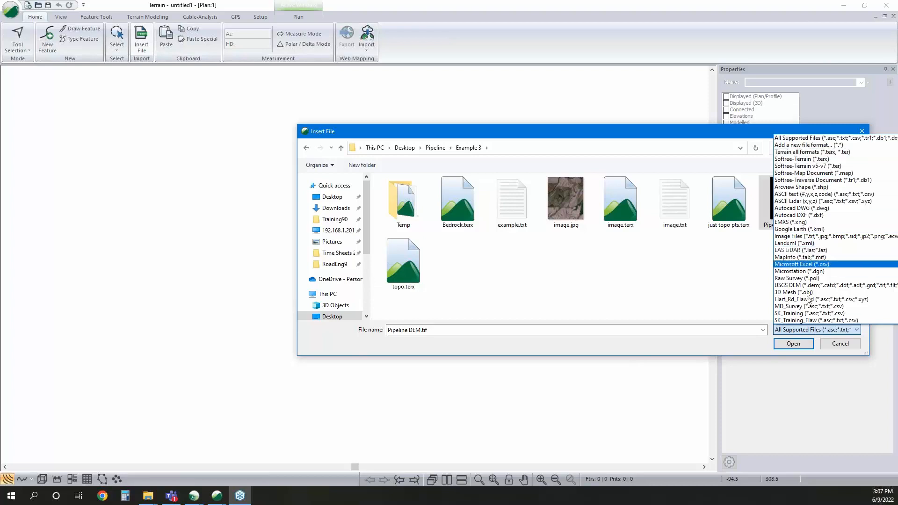
{"action": "left_click", "coordinate": [749, 348]}
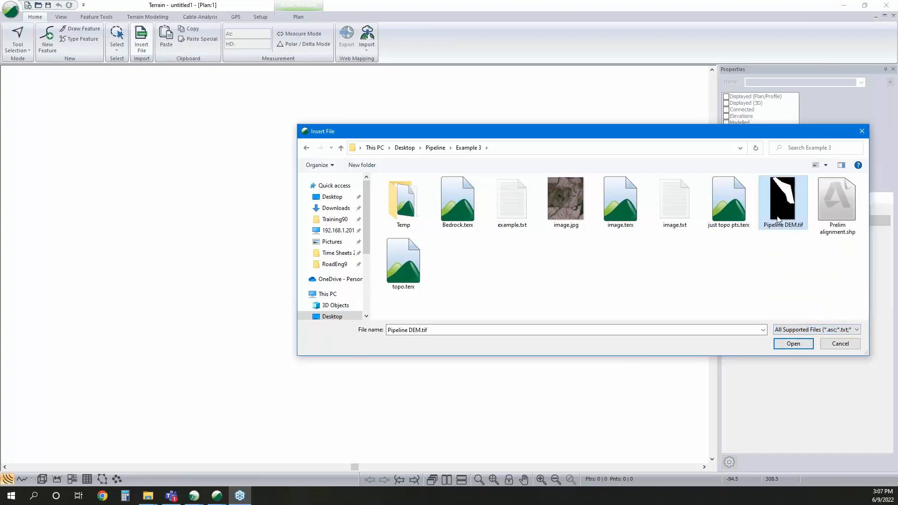
Import Pipeline DEM.tif in USGS DEM format with the projection UTM, North American Datum 1983, Zone 11N, metric
{"action": "left_click", "coordinate": [795, 345]}
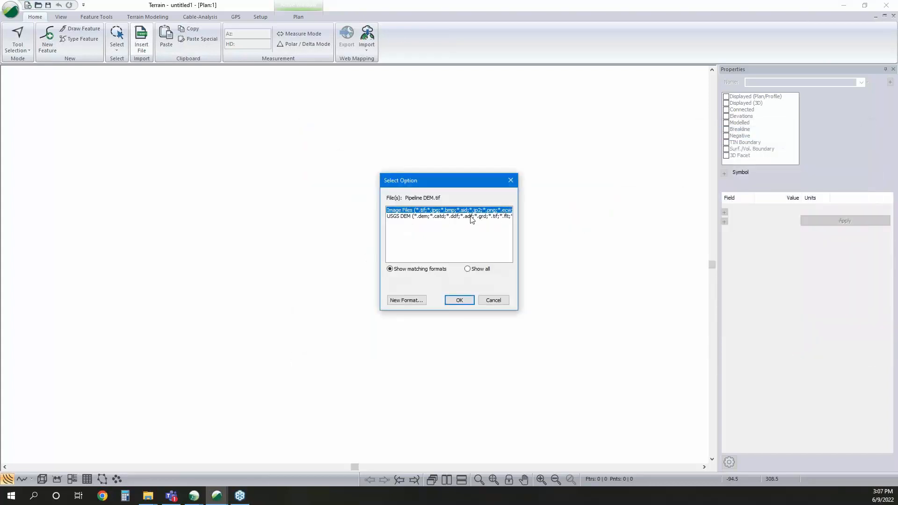
{"action": "left_click", "coordinate": [470, 217]}
{"action": "left_click", "coordinate": [462, 300]}
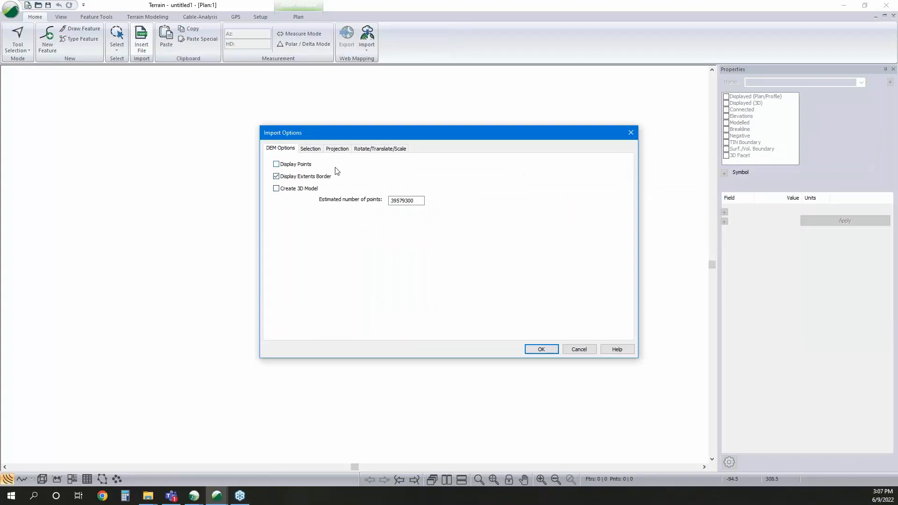
{"action": "left_click", "coordinate": [333, 149]}
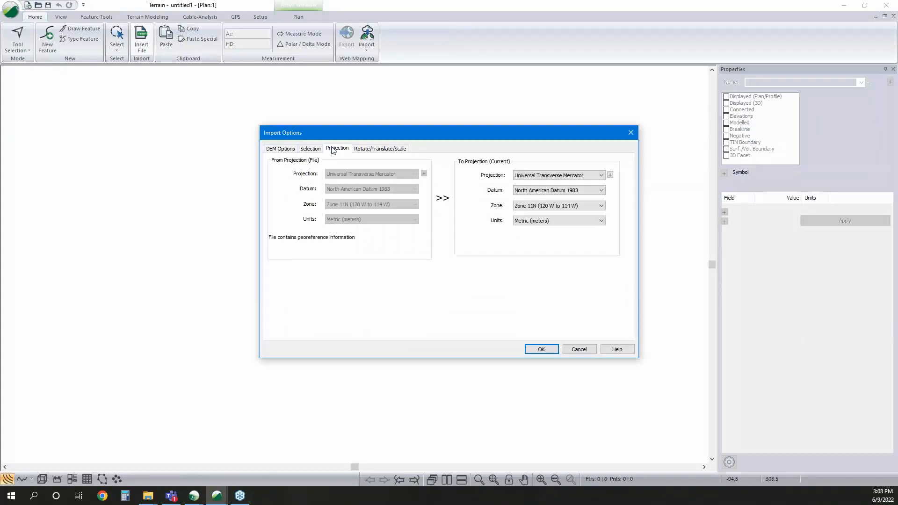
{"action": "left_click", "coordinate": [310, 149]}
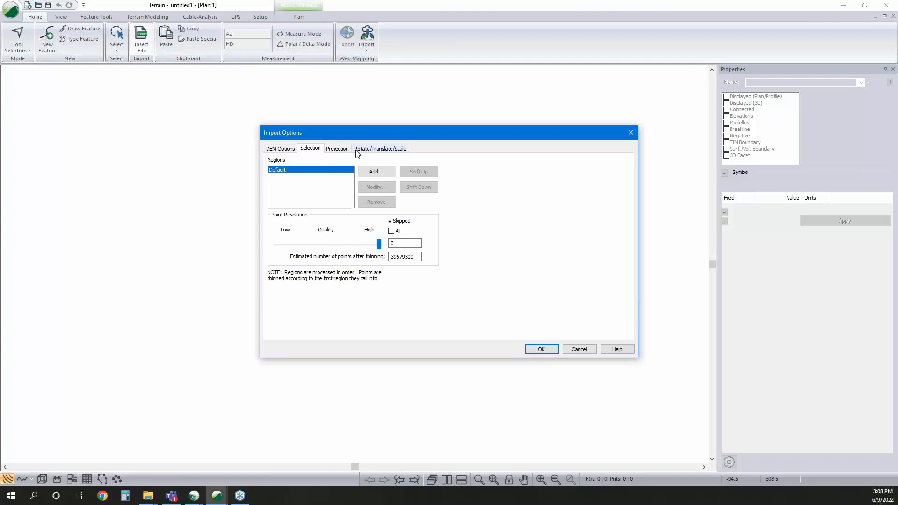
{"action": "left_click", "coordinate": [339, 150]}
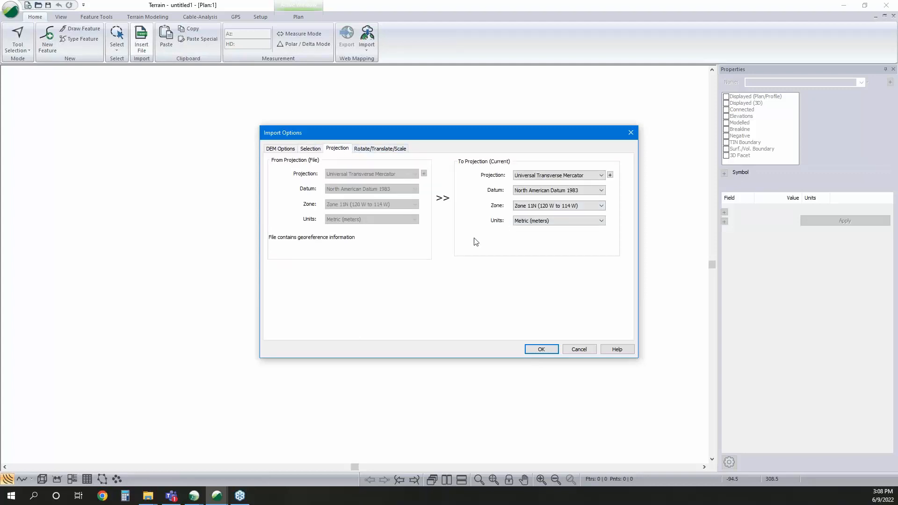
{"action": "left_click", "coordinate": [538, 350]}
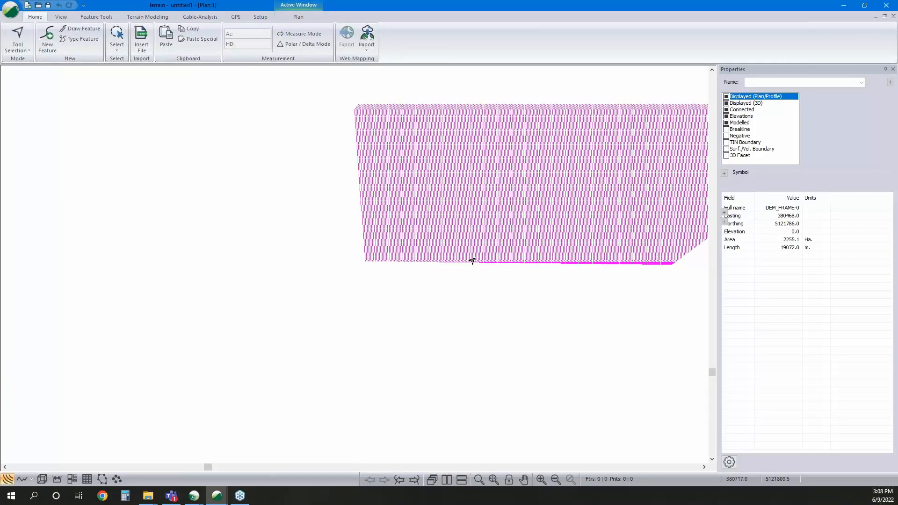
Clear the selection of the imported DEM features and examine the extents border and point count
{"action": "left_click", "coordinate": [257, 302]}
{"action": "middle_click_drag", "start_coordinate": [513, 241], "coordinate": [309, 364]}
{"action": "scroll", "coordinate": [309, 363], "scroll_direction": "down", "scroll_amount": 1}
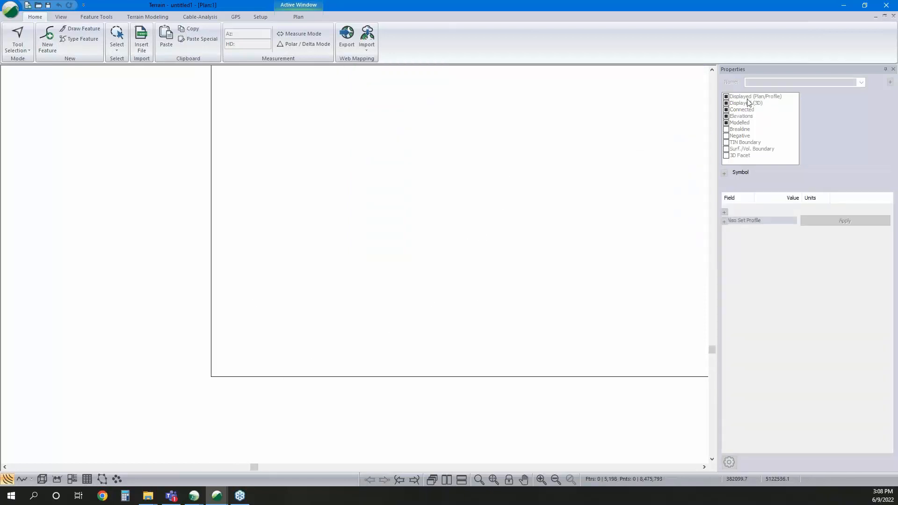
{"action": "middle_click_drag", "start_coordinate": [638, 180], "coordinate": [589, 225]}
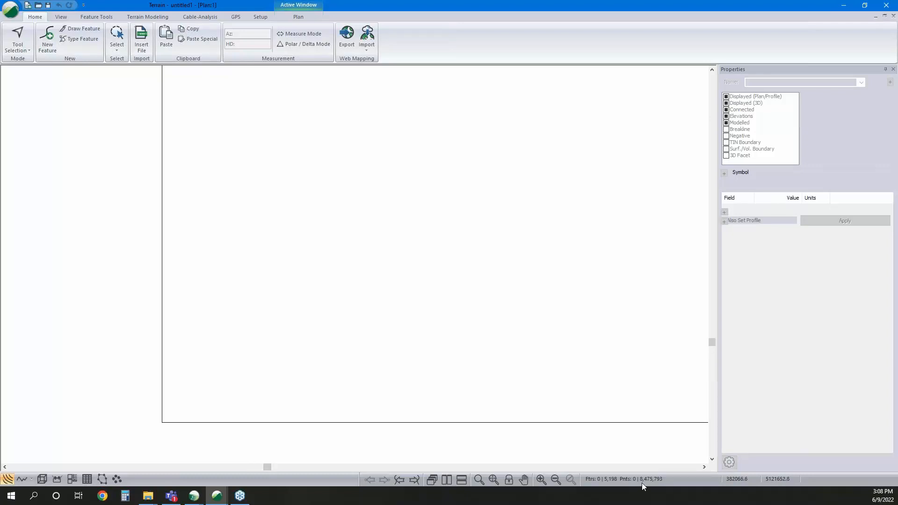
{"action": "scroll", "coordinate": [515, 334], "scroll_direction": "up", "scroll_amount": 1}
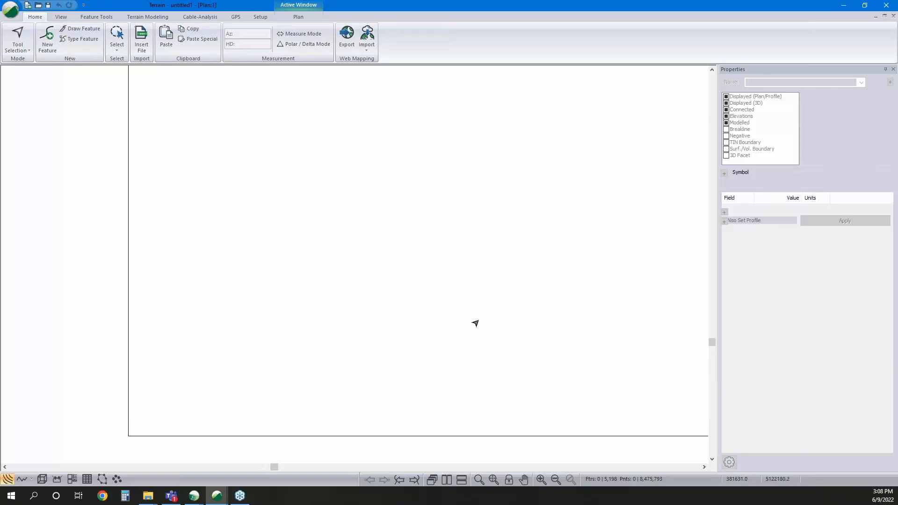
{"action": "left_click", "coordinate": [147, 18]}
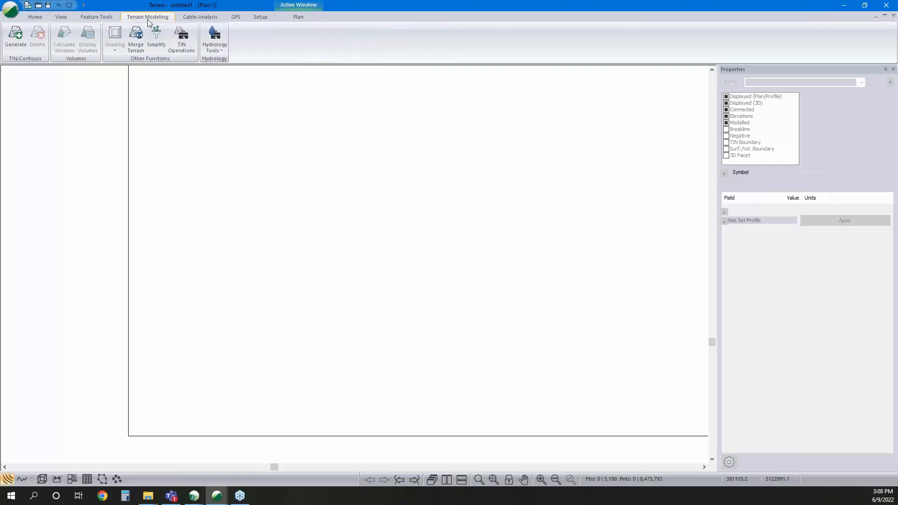
{"action": "left_click", "coordinate": [12, 45]}
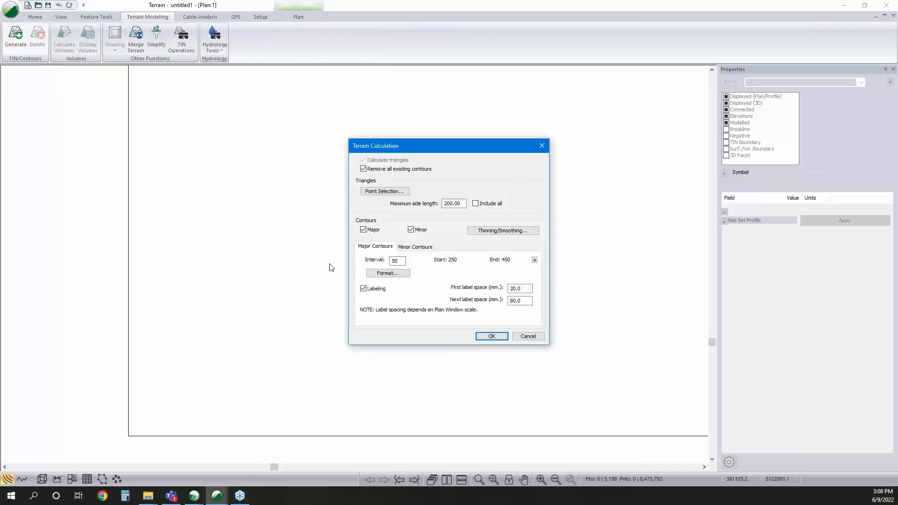
{"action": "left_click", "coordinate": [362, 289]}
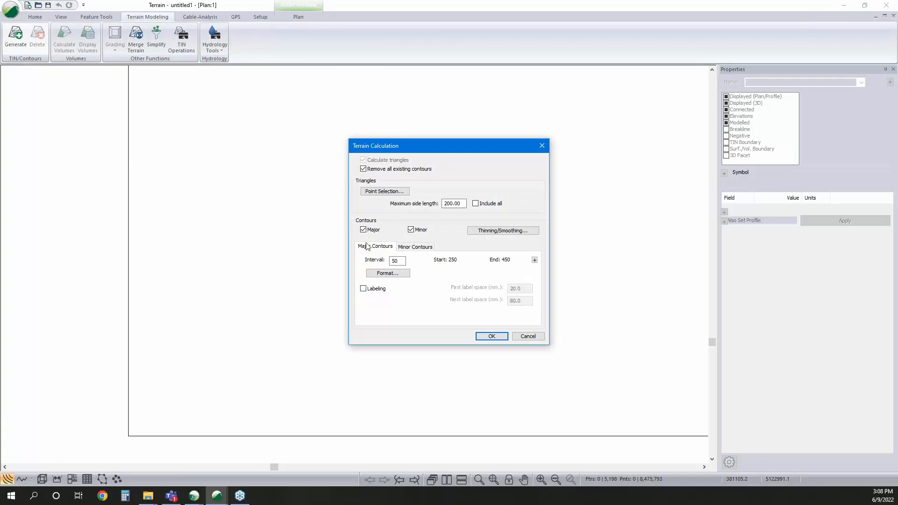
{"action": "left_click", "coordinate": [418, 249]}
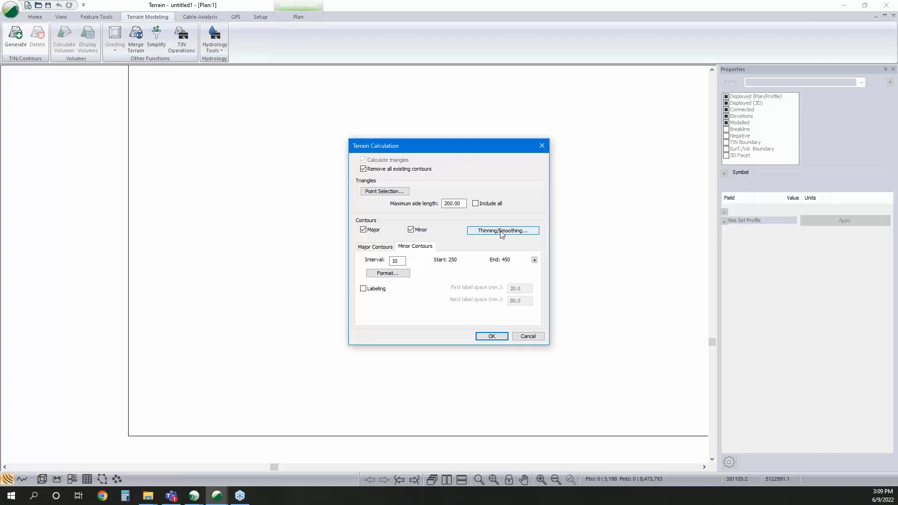
{"action": "left_click", "coordinate": [533, 337]}
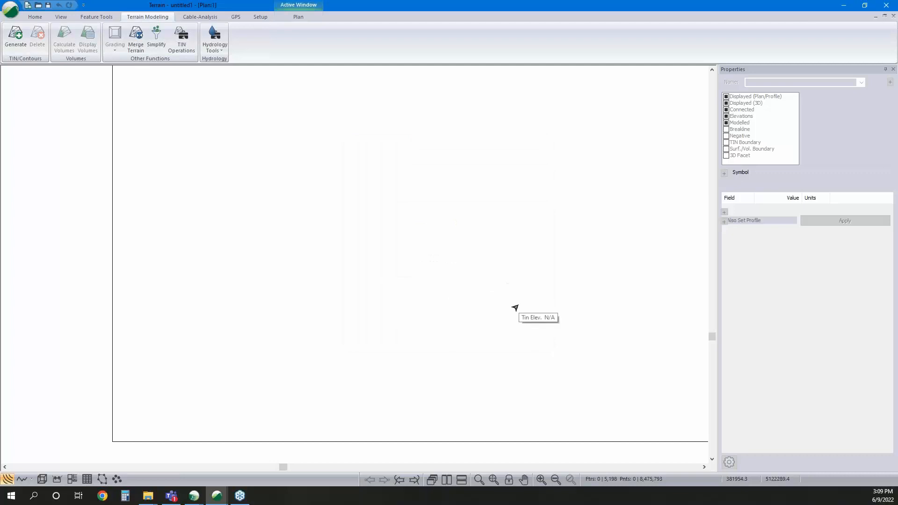
Examine the generated contours in topo.terx, then check the terrain calculation settings for untitled1 without calculating
{"action": "left_click", "coordinate": [217, 496]}
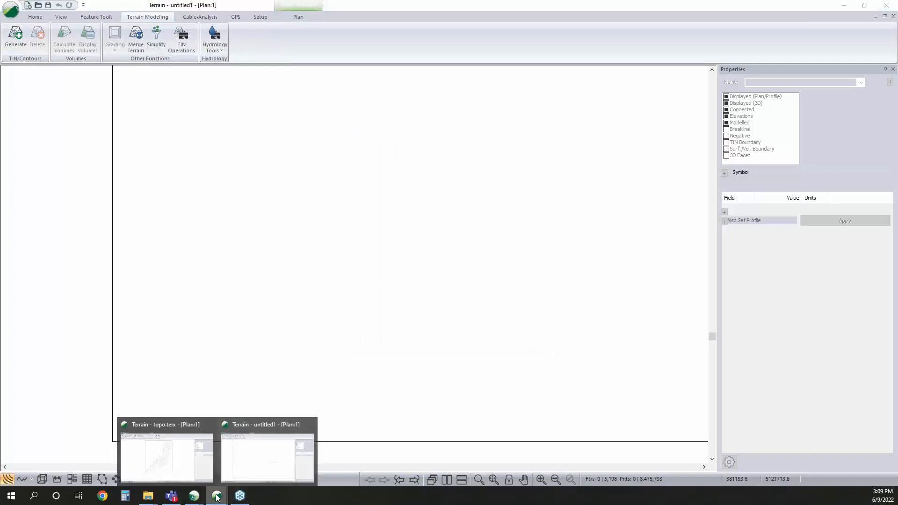
{"action": "left_click", "coordinate": [169, 429]}
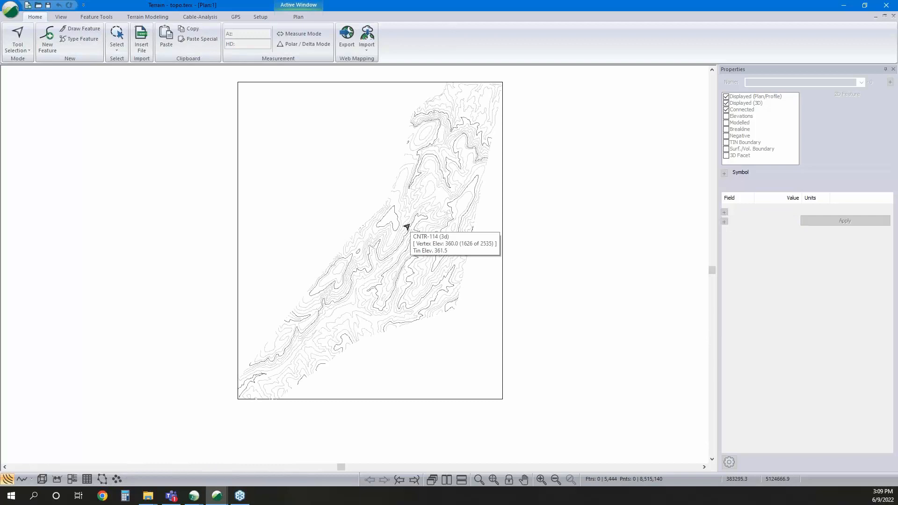
{"action": "left_click", "coordinate": [217, 496]}
{"action": "left_click", "coordinate": [267, 419]}
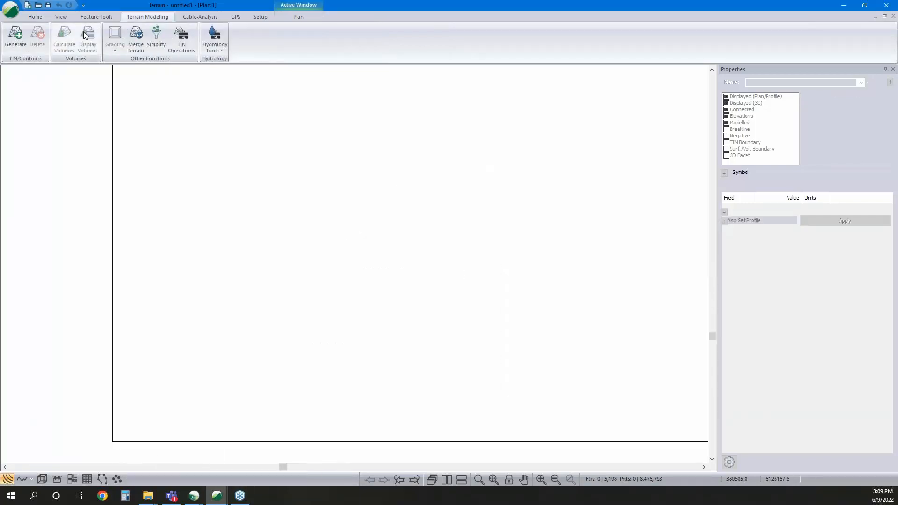
{"action": "left_click", "coordinate": [10, 42]}
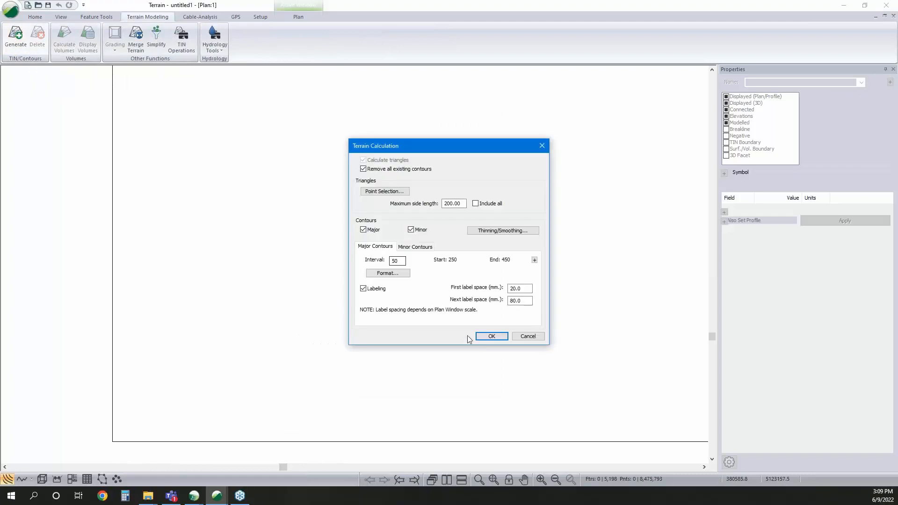
{"action": "left_click", "coordinate": [528, 336]}
Switch to topo.terx, inspect its terrain surface in 3D, and return to the plan view
{"action": "left_click", "coordinate": [217, 495]}
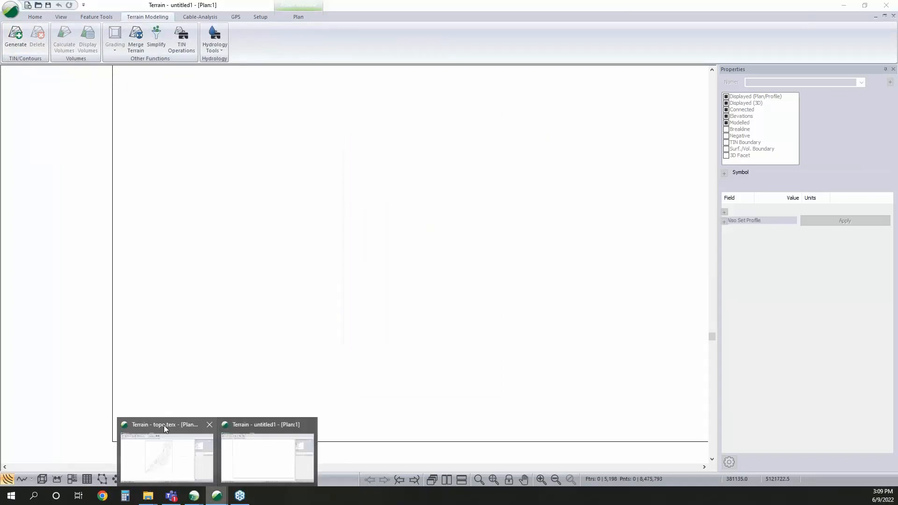
{"action": "left_click", "coordinate": [163, 425]}
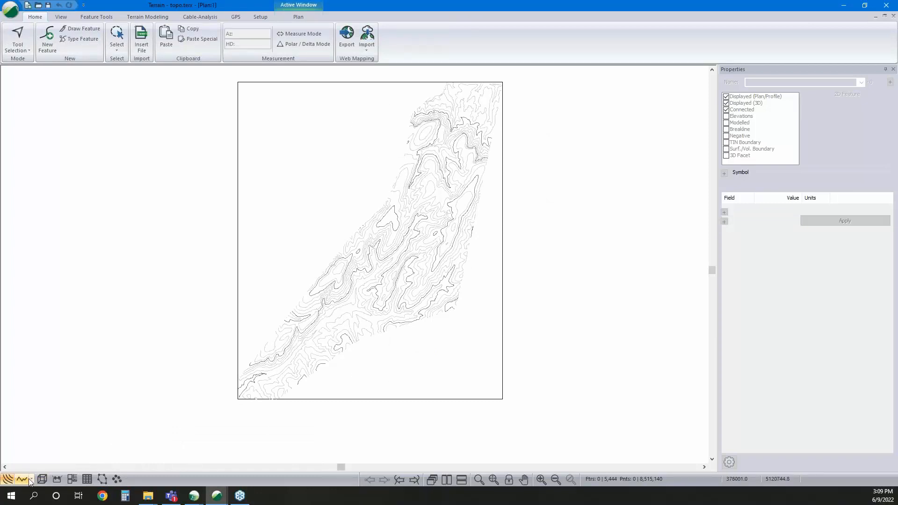
{"action": "left_click", "coordinate": [43, 479]}
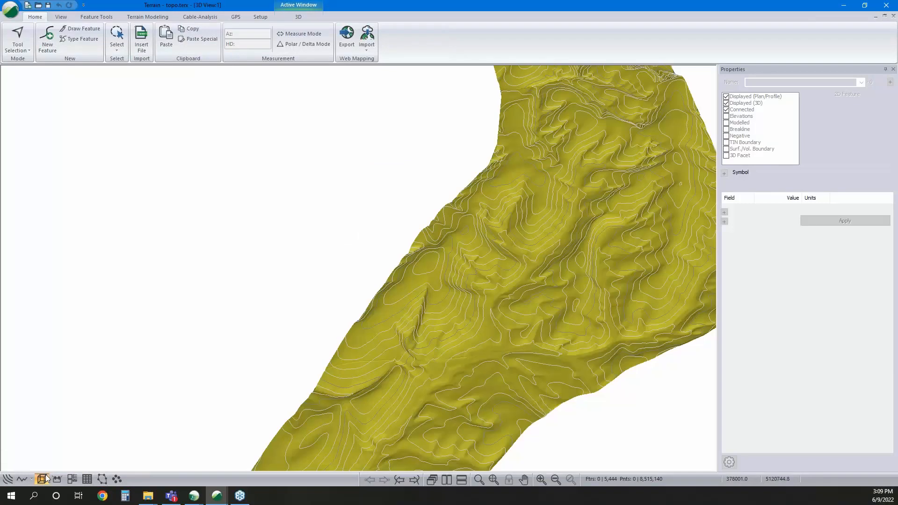
{"action": "left_click_drag", "start_coordinate": [488, 335], "coordinate": [560, 281]}
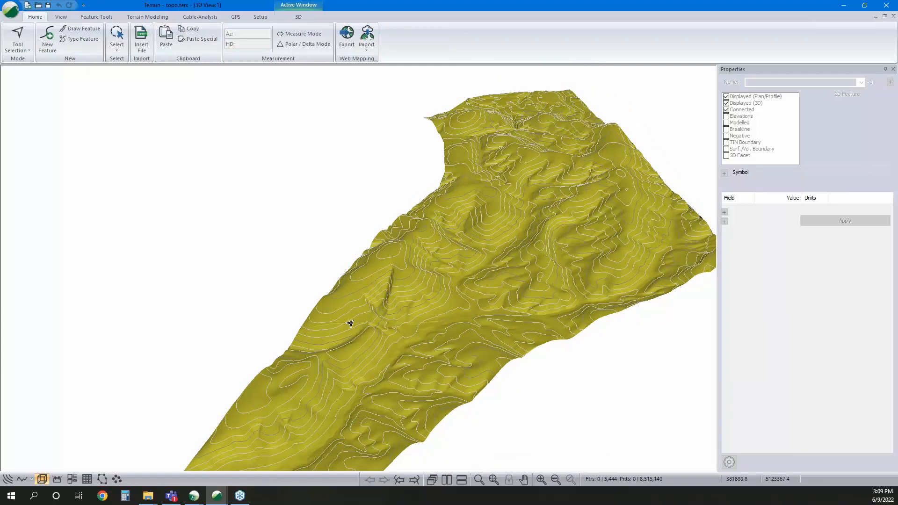
{"action": "left_click", "coordinate": [9, 480]}
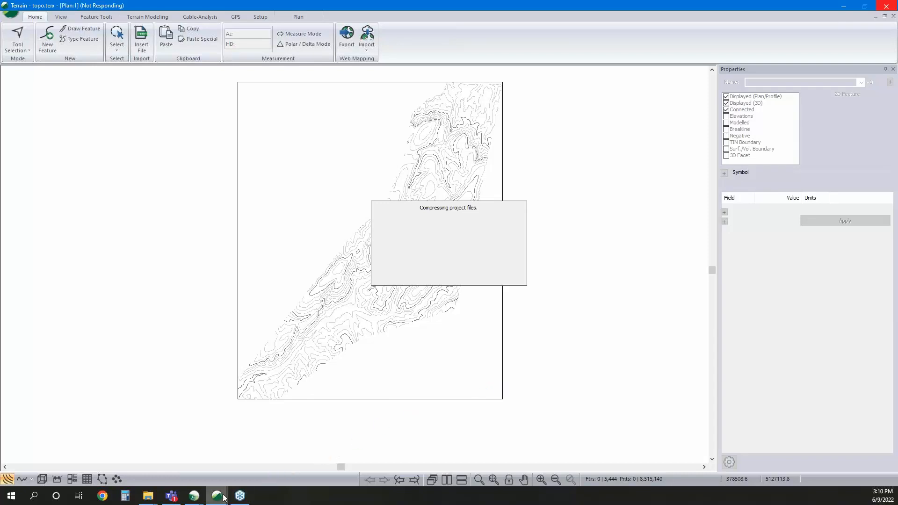
Switch to the untitled1 terrain and select the DEM_FRAME border
{"action": "mouse_move", "coordinate": [218, 497]}
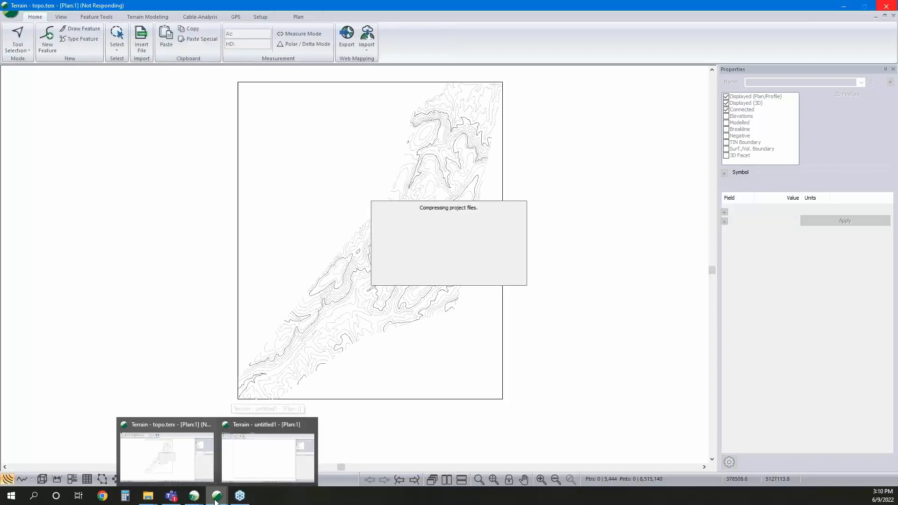
{"action": "left_click", "coordinate": [250, 471]}
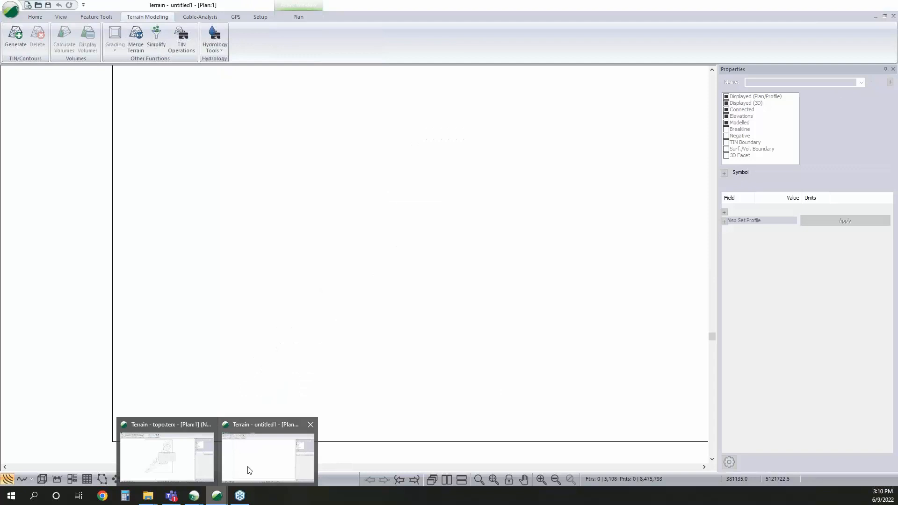
{"action": "scroll", "coordinate": [271, 321], "scroll_direction": "down", "scroll_amount": 4}
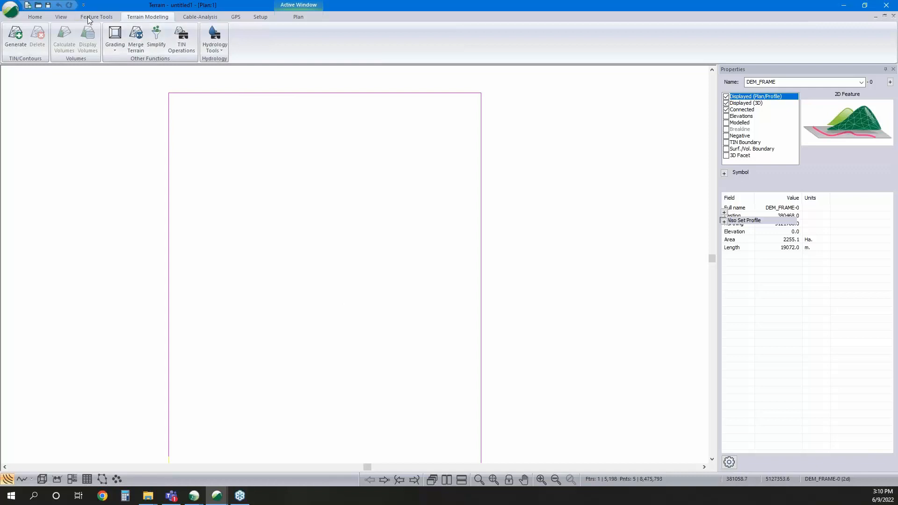
Open the live map import with Google satellite imagery and define a crop area just outside the DEM frame
{"action": "left_click", "coordinate": [34, 17]}
{"action": "left_click", "coordinate": [369, 37]}
{"action": "left_click", "coordinate": [385, 62]}
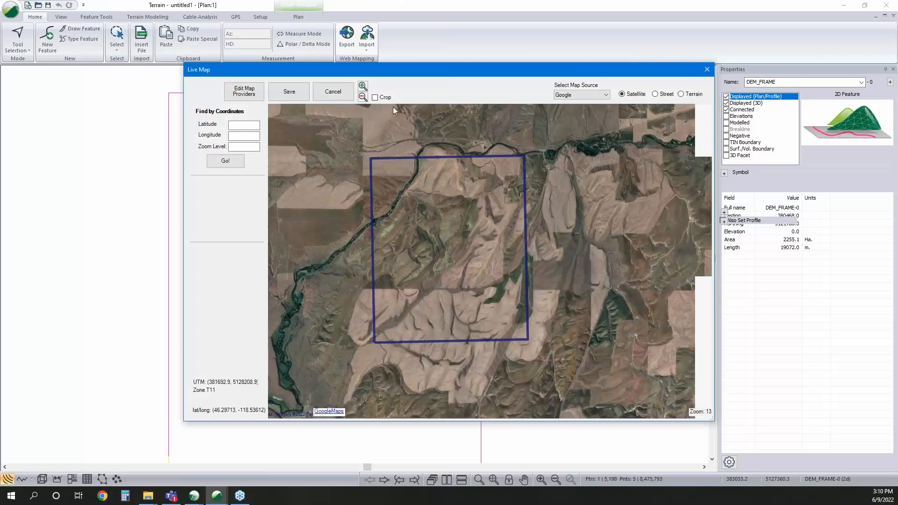
{"action": "left_click", "coordinate": [375, 98]}
{"action": "left_click_drag", "start_coordinate": [474, 286], "coordinate": [534, 347]}
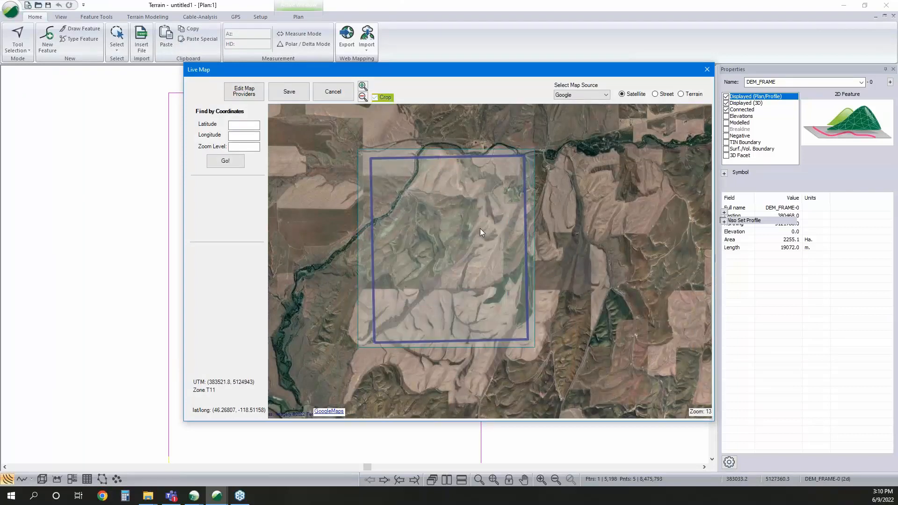
Restart the live map import, check the available map sources, and crop the Google satellite imagery just outside the DEM frame
{"action": "left_click", "coordinate": [339, 96]}
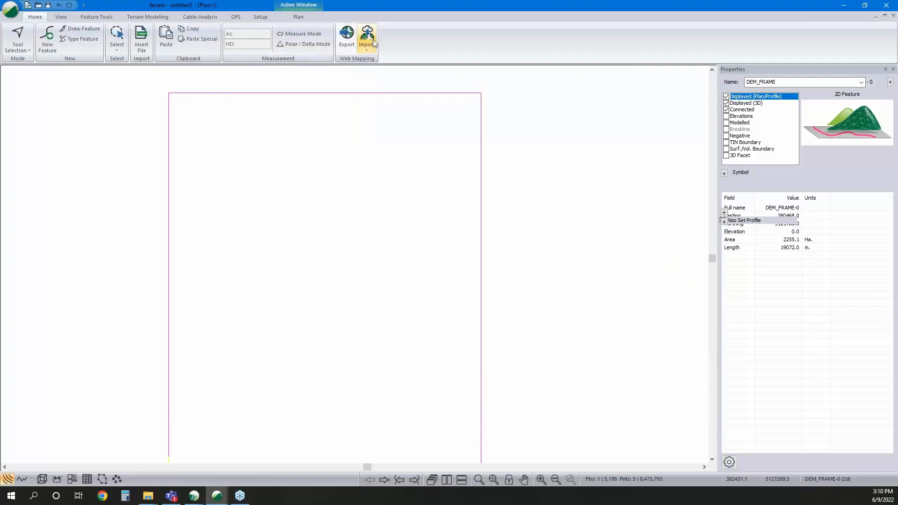
{"action": "left_click", "coordinate": [367, 42]}
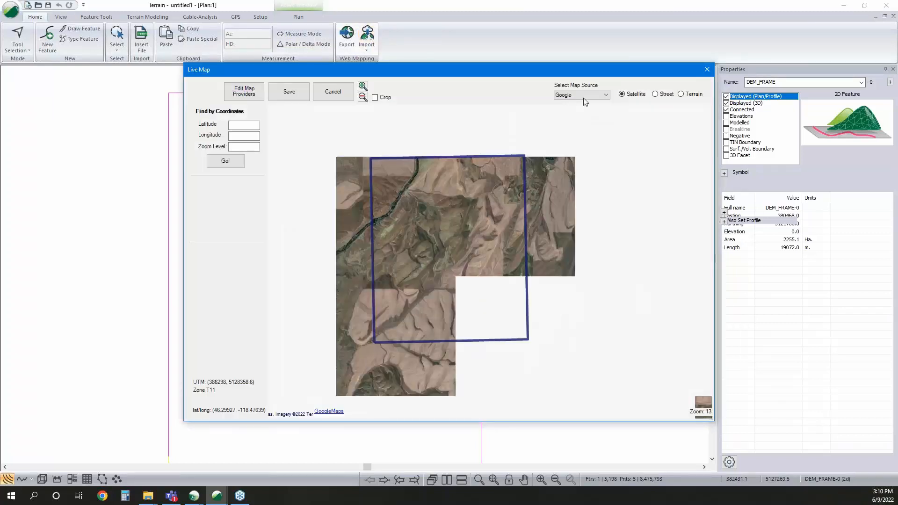
{"action": "left_click", "coordinate": [584, 95]}
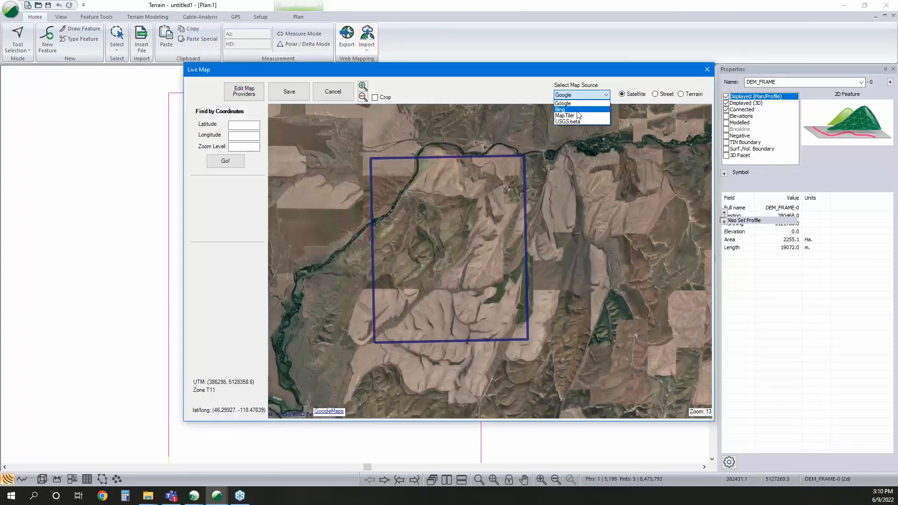
{"action": "left_click", "coordinate": [519, 79]}
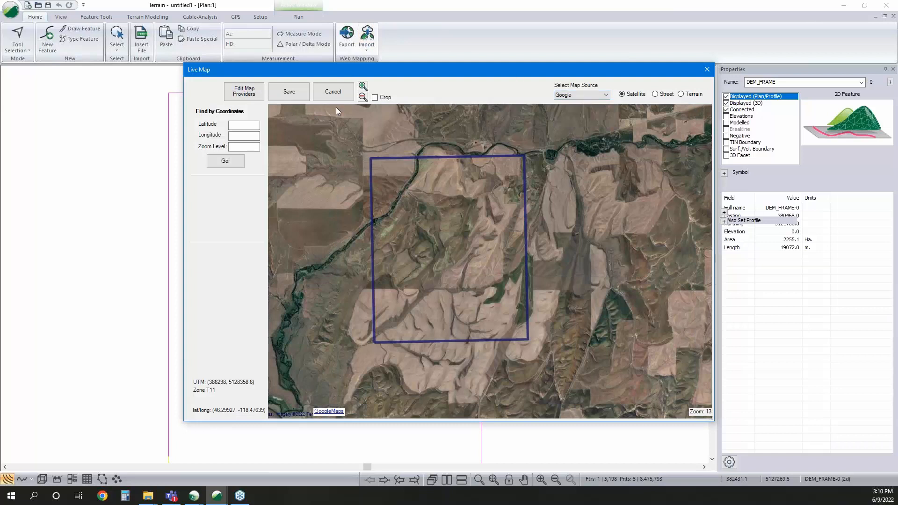
{"action": "left_click", "coordinate": [375, 97]}
{"action": "left_click_drag", "start_coordinate": [365, 150], "coordinate": [531, 343]}
Compare save resolutions for the cropped image up to zoom 18, and choose a mid-range zoom with about 2 m pixels
{"action": "left_click", "coordinate": [289, 92]}
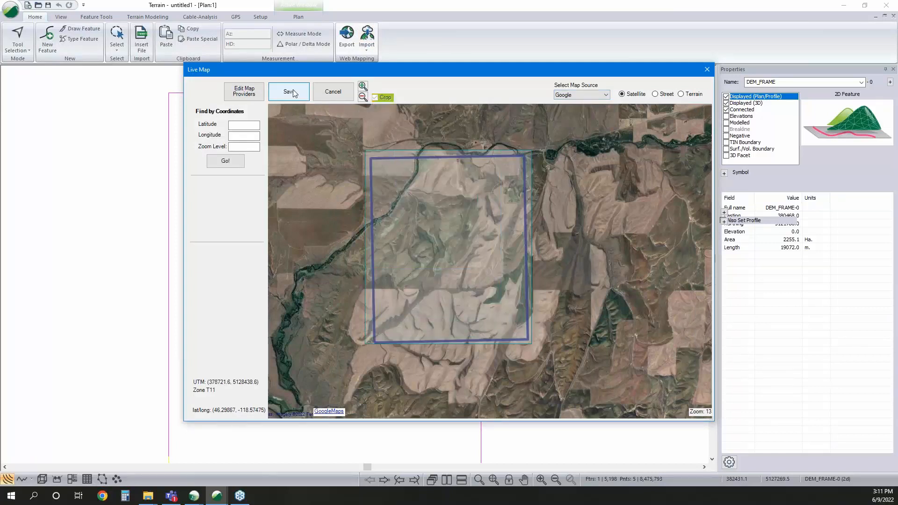
{"action": "left_click_drag", "start_coordinate": [427, 266], "coordinate": [504, 266]}
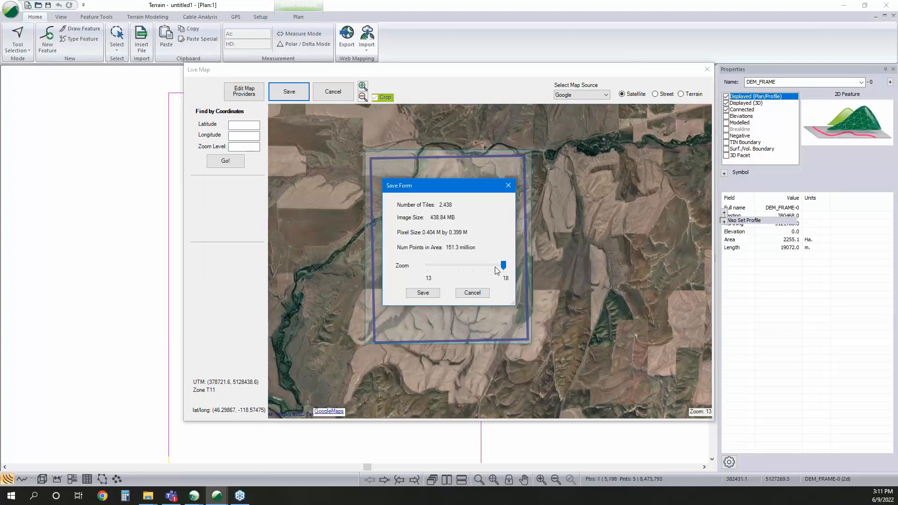
{"action": "left_click_drag", "start_coordinate": [504, 267], "coordinate": [458, 264]}
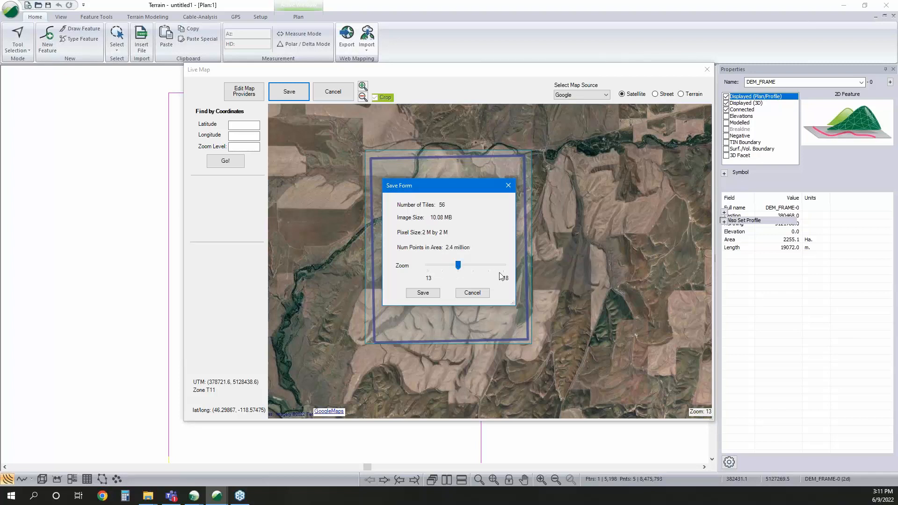
{"action": "left_click_drag", "start_coordinate": [457, 267], "coordinate": [451, 268]}
{"action": "left_click", "coordinate": [433, 293]}
{"action": "left_click", "coordinate": [446, 270]}
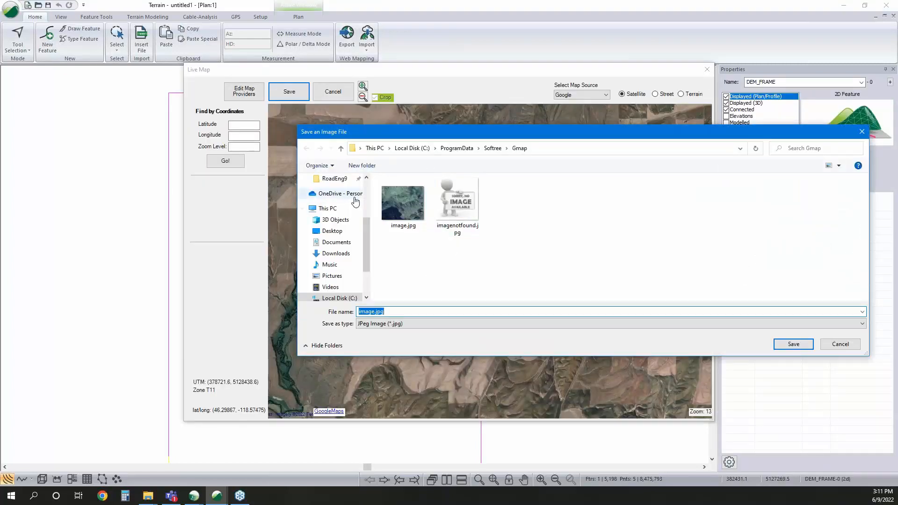
Save the cropped satellite image as image.jpg in the Pipeline folder on the Desktop
{"action": "left_click", "coordinate": [332, 179]}
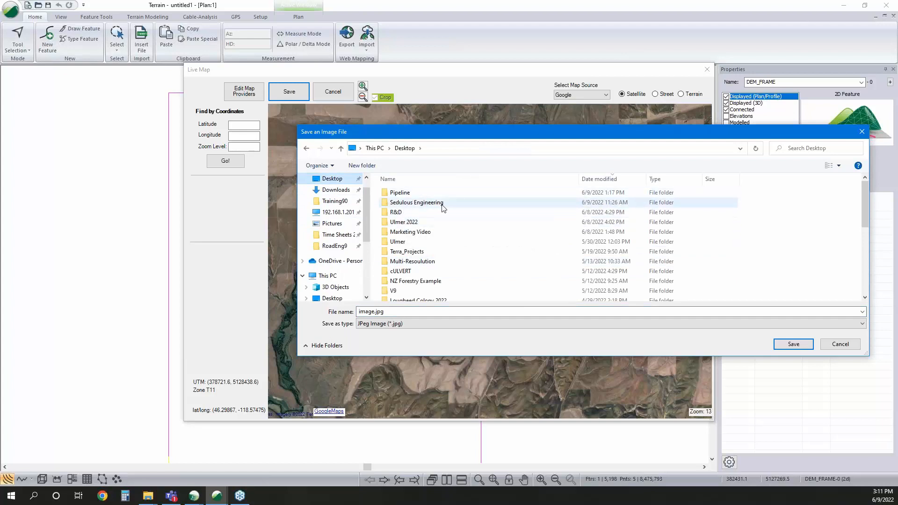
{"action": "scroll", "coordinate": [423, 260], "scroll_direction": "down", "scroll_amount": 8}
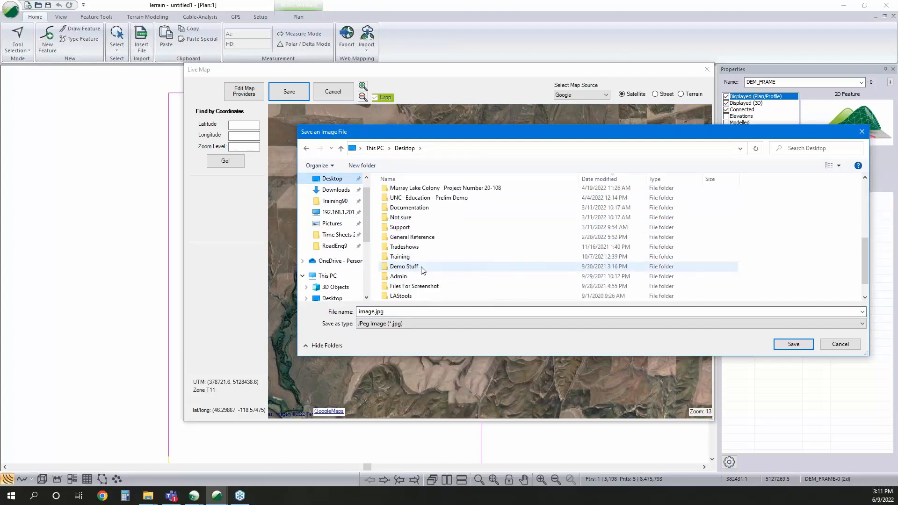
{"action": "scroll", "coordinate": [420, 275], "scroll_direction": "up", "scroll_amount": 8}
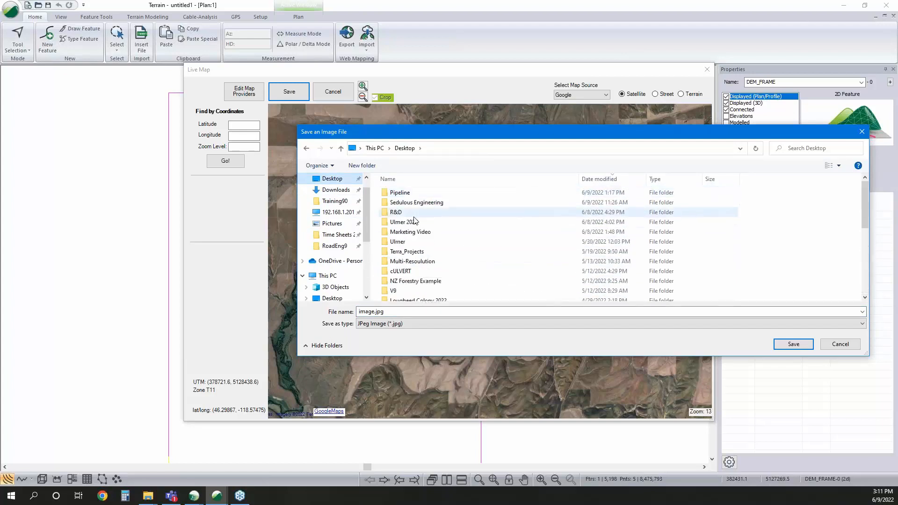
{"action": "left_click", "coordinate": [411, 197]}
{"action": "double_click", "coordinate": [411, 197]}
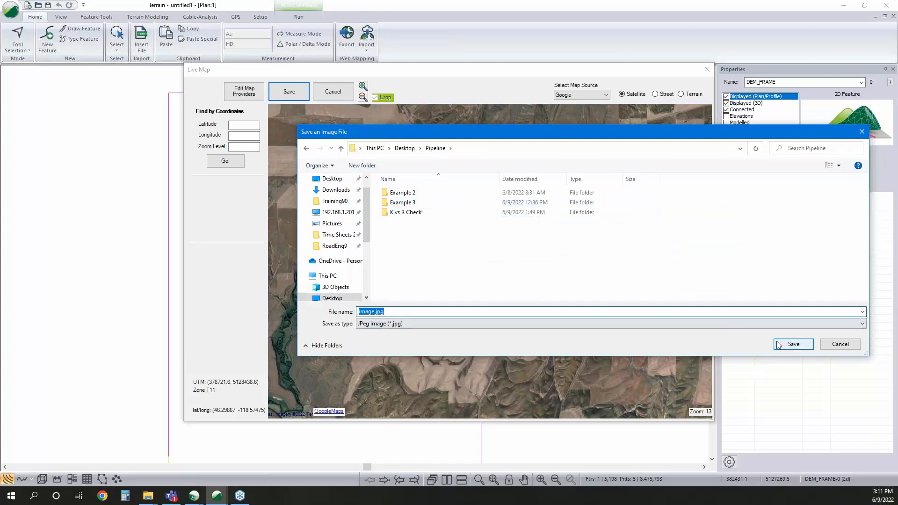
{"action": "left_click", "coordinate": [794, 344]}
{"action": "left_click", "coordinate": [422, 292]}
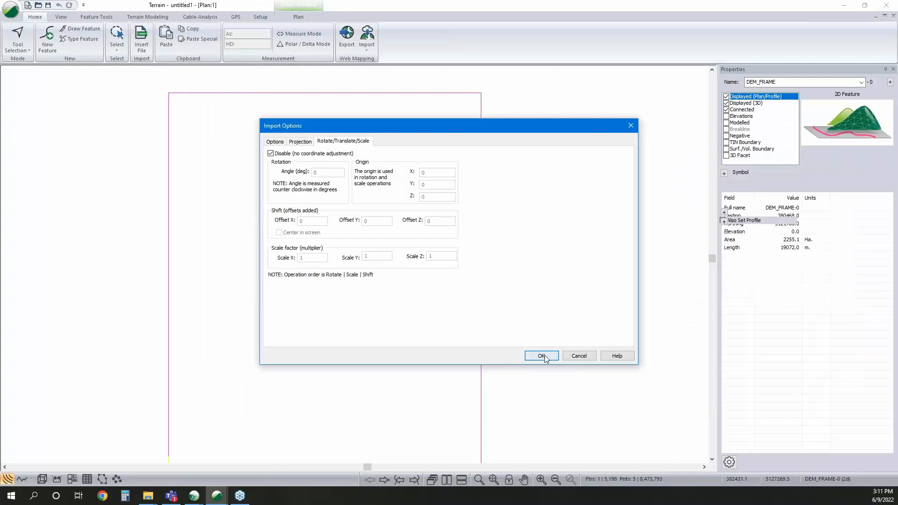
Import the image using the Latitude / Longitude projection and World Geodetic System 1984 datum, accepting the approximate transformation
{"action": "left_click", "coordinate": [305, 142]}
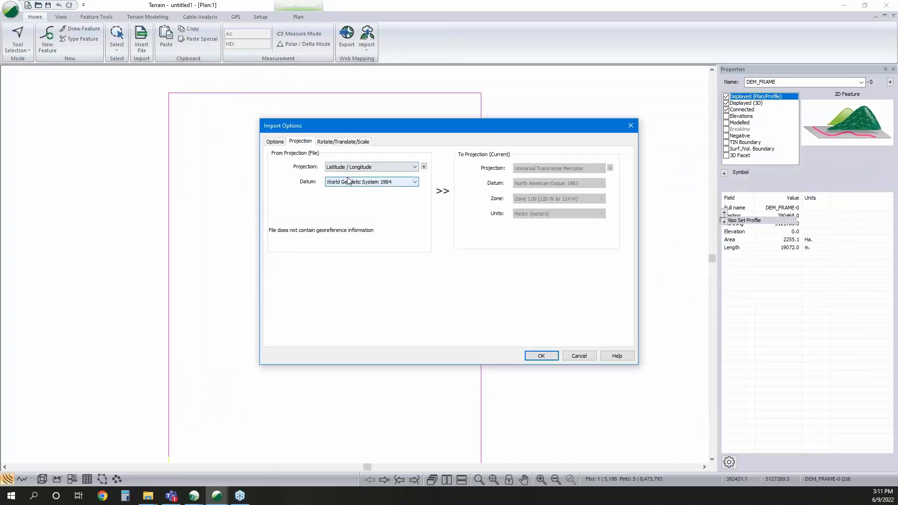
{"action": "left_click", "coordinate": [541, 356]}
{"action": "left_click", "coordinate": [402, 265]}
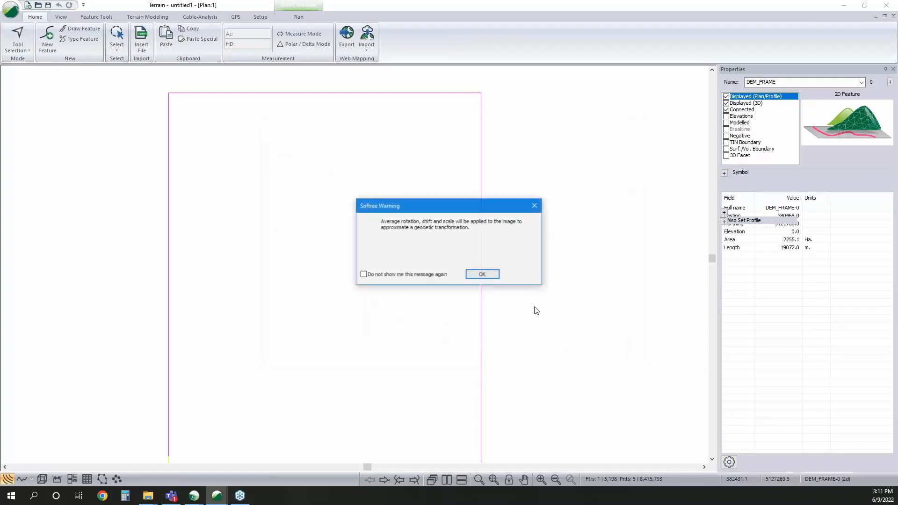
{"action": "left_click", "coordinate": [483, 274]}
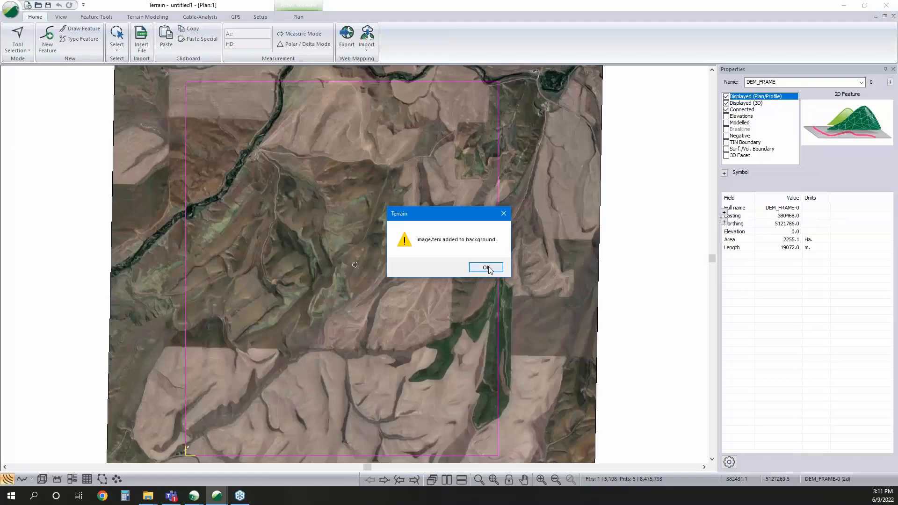
{"action": "key", "text": "Return"}
Switch to topo.terx and start adding a background display file in its plan options
{"action": "mouse_move", "coordinate": [217, 495]}
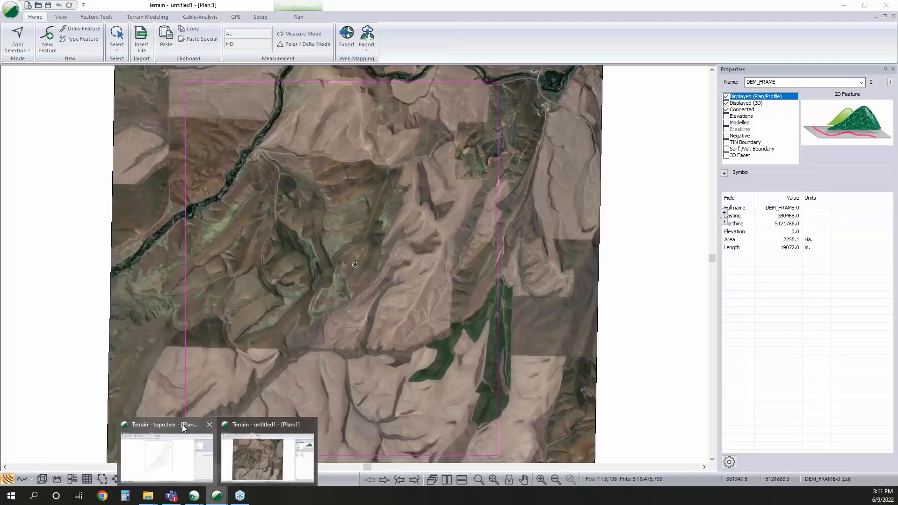
{"action": "left_click", "coordinate": [181, 425]}
{"action": "mouse_move", "coordinate": [487, 135]}
{"action": "right_click", "coordinate": [351, 172]}
{"action": "left_click", "coordinate": [403, 274]}
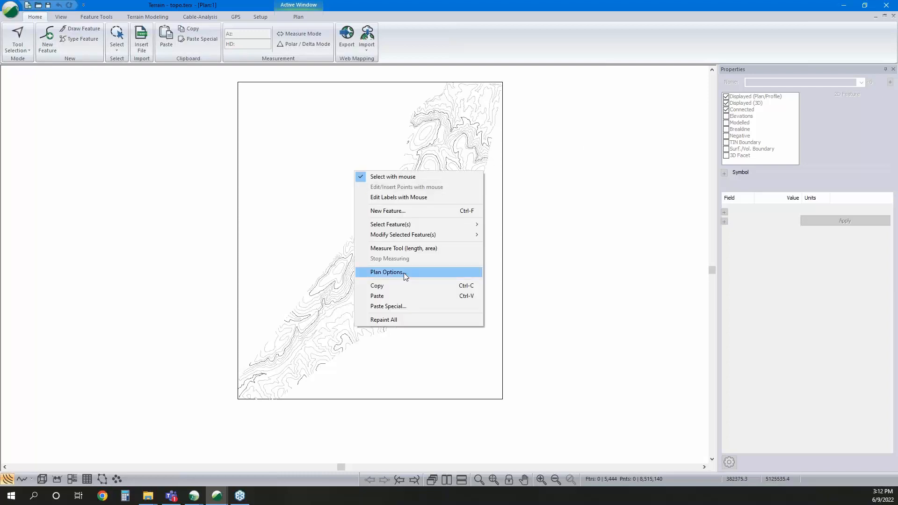
{"action": "left_click", "coordinate": [518, 237]}
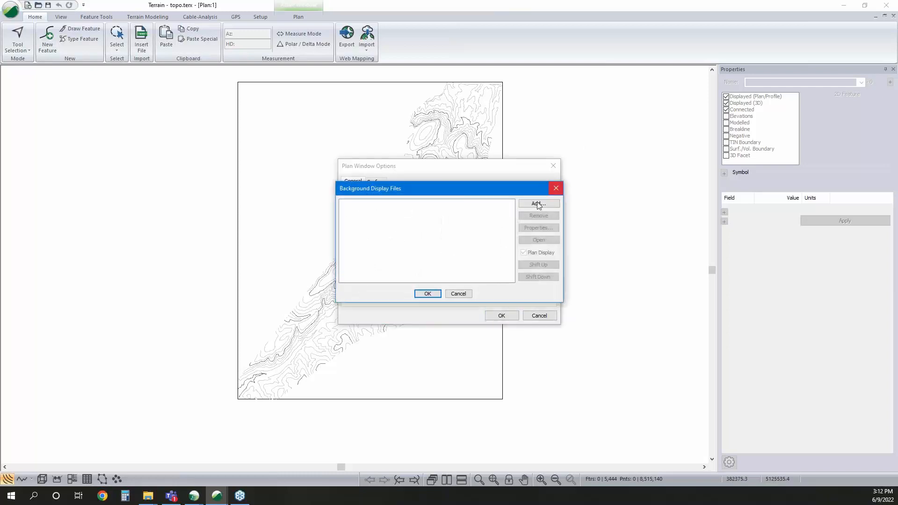
{"action": "left_click", "coordinate": [539, 203]}
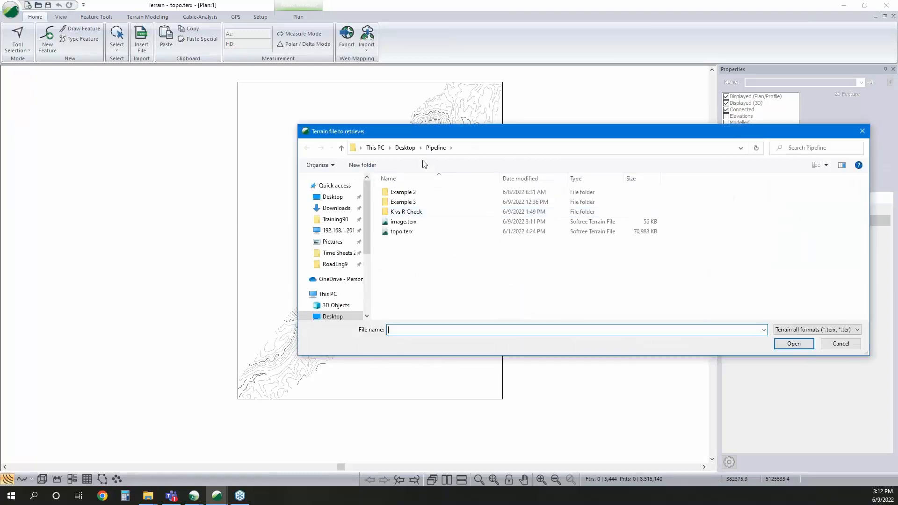
Choose image.terx from the Pipeline folder as the plan background and apply the plan options
{"action": "left_click", "coordinate": [405, 147]}
{"action": "scroll", "coordinate": [440, 272], "scroll_direction": "down", "scroll_amount": 5}
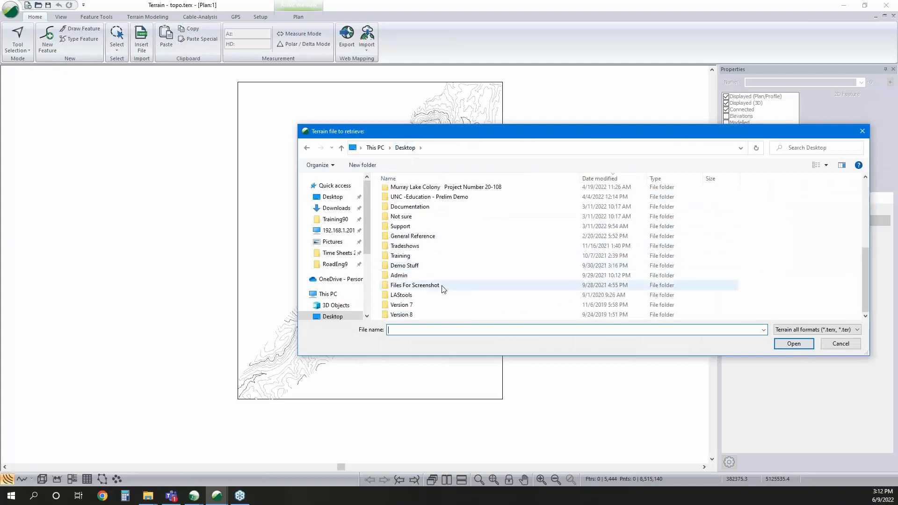
{"action": "scroll", "coordinate": [398, 187], "scroll_direction": "up", "scroll_amount": 5}
{"action": "double_click", "coordinate": [400, 192]}
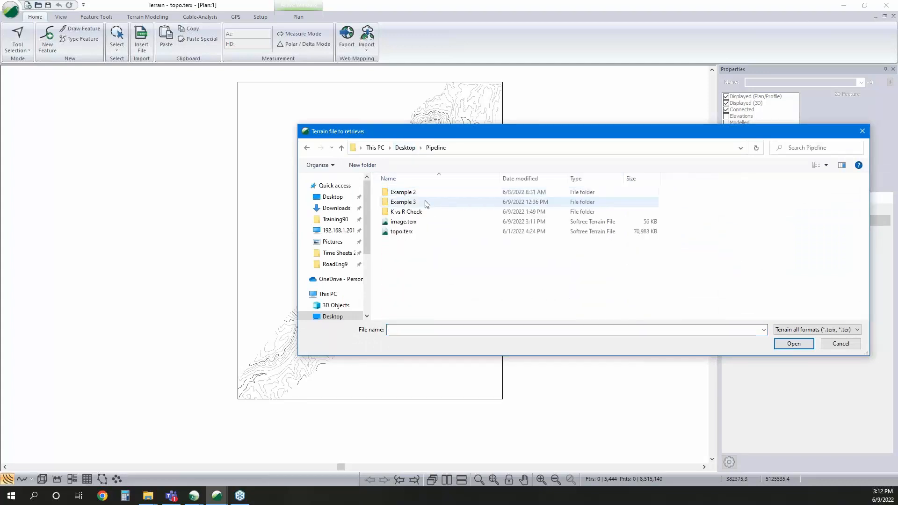
{"action": "left_click", "coordinate": [412, 223]}
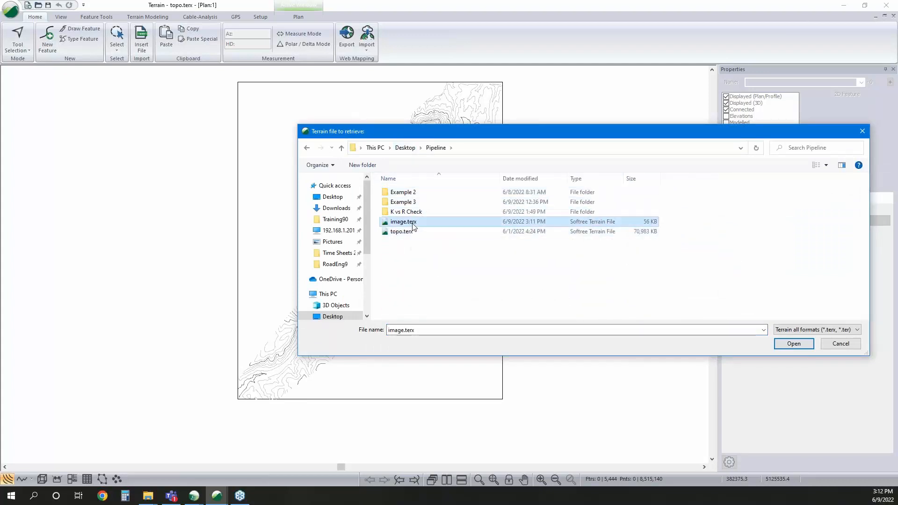
{"action": "left_click", "coordinate": [794, 345]}
{"action": "left_click", "coordinate": [427, 294]}
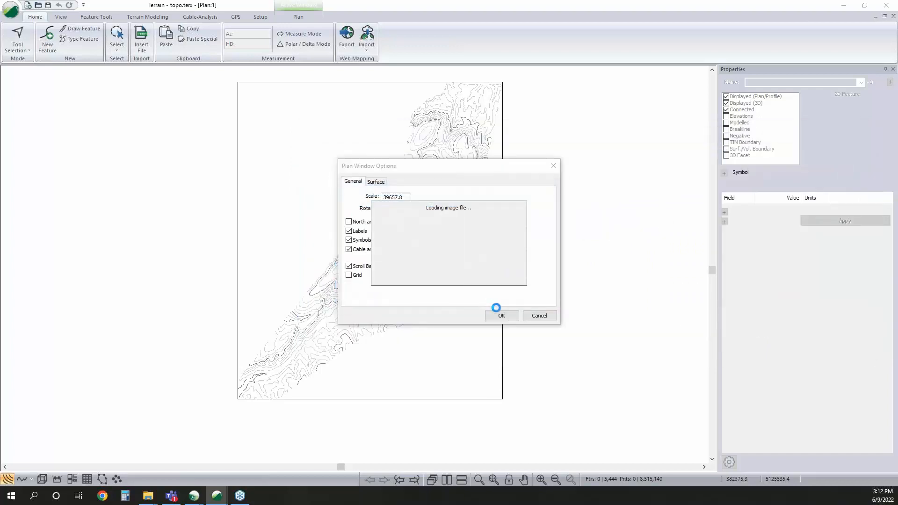
{"action": "left_click", "coordinate": [505, 316]}
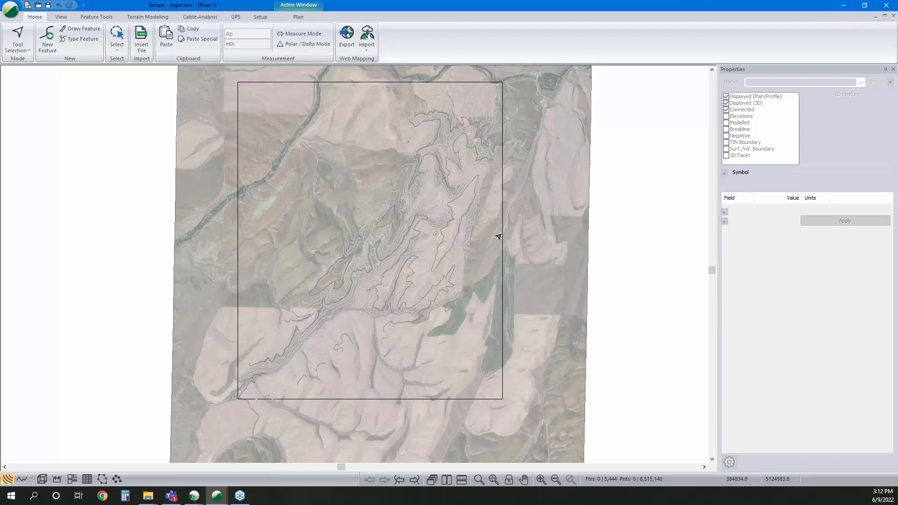
Minimize the Terrain windows and launch RoadEng10 Location from the desktop
{"action": "mouse_move", "coordinate": [487, 141]}
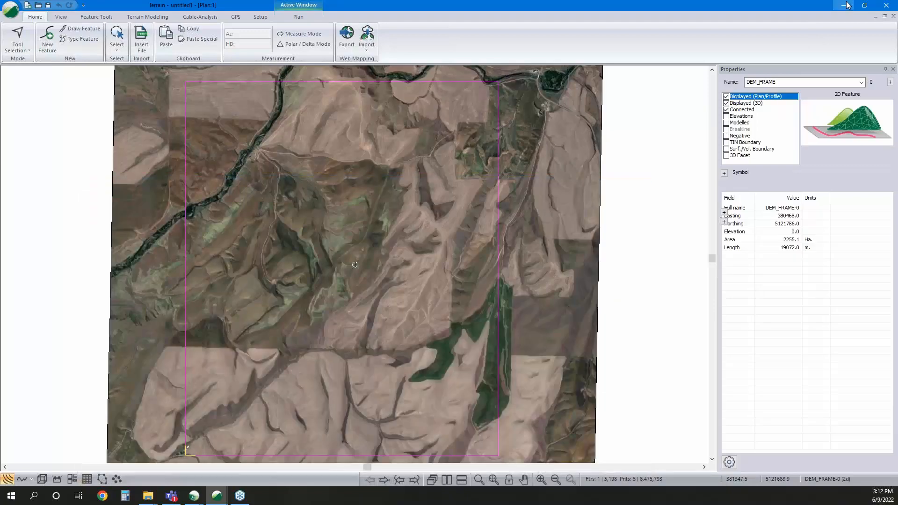
{"action": "left_click", "coordinate": [846, 5]}
{"action": "left_click", "coordinate": [443, 216]}
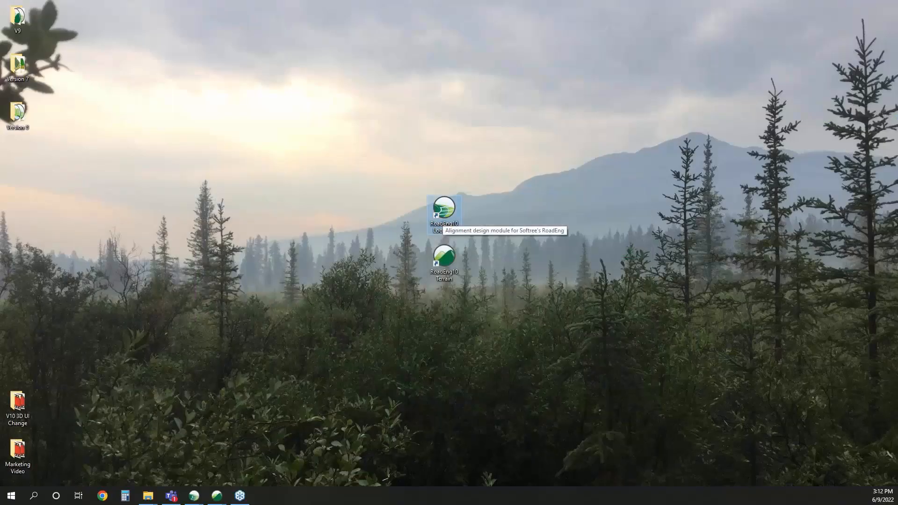
{"action": "double_click", "coordinate": [444, 212]}
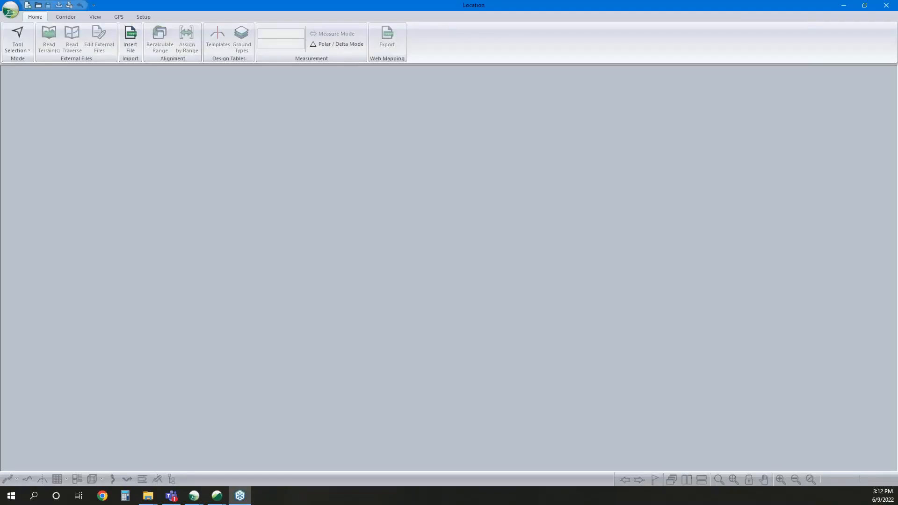
Create a new location design and choose a terrain surface file as its original ground
{"action": "left_click", "coordinate": [9, 16]}
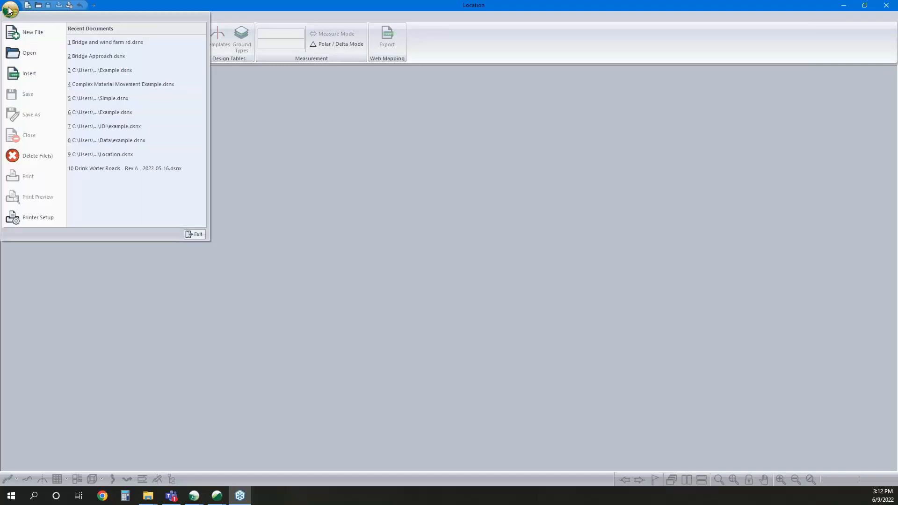
{"action": "left_click", "coordinate": [31, 36]}
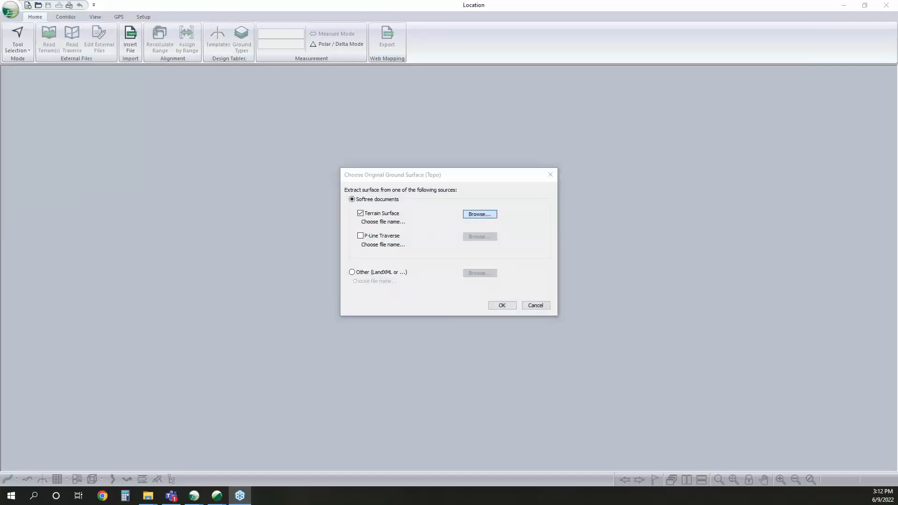
{"action": "left_click", "coordinate": [480, 214]}
{"action": "left_click", "coordinate": [601, 217]}
{"action": "left_click", "coordinate": [662, 344]}
{"action": "left_click", "coordinate": [500, 304]}
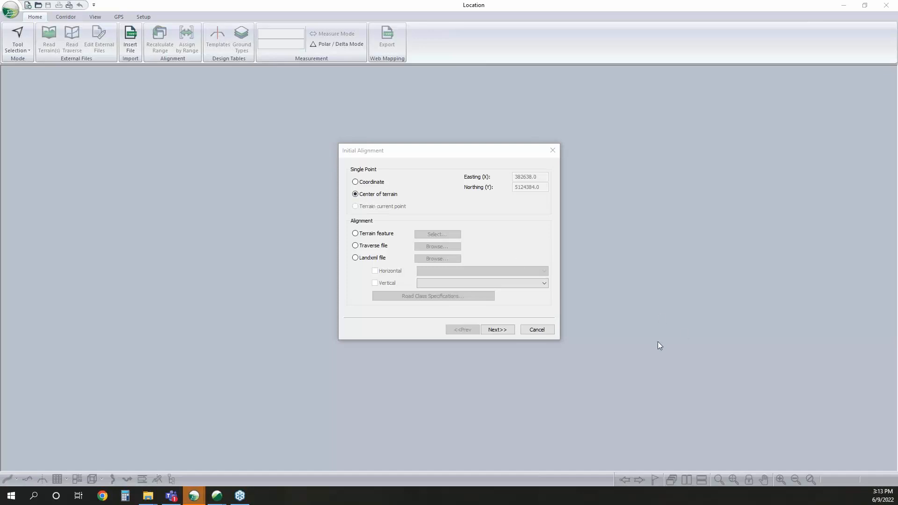
Start the initial alignment at the center of terrain and finish the design setup with the default standard template
{"action": "left_click", "coordinate": [495, 330]}
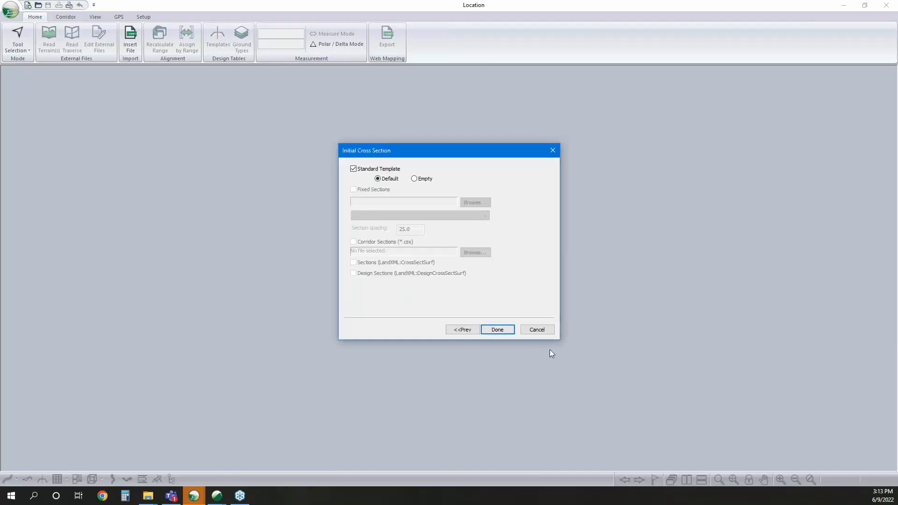
{"action": "left_click", "coordinate": [495, 331]}
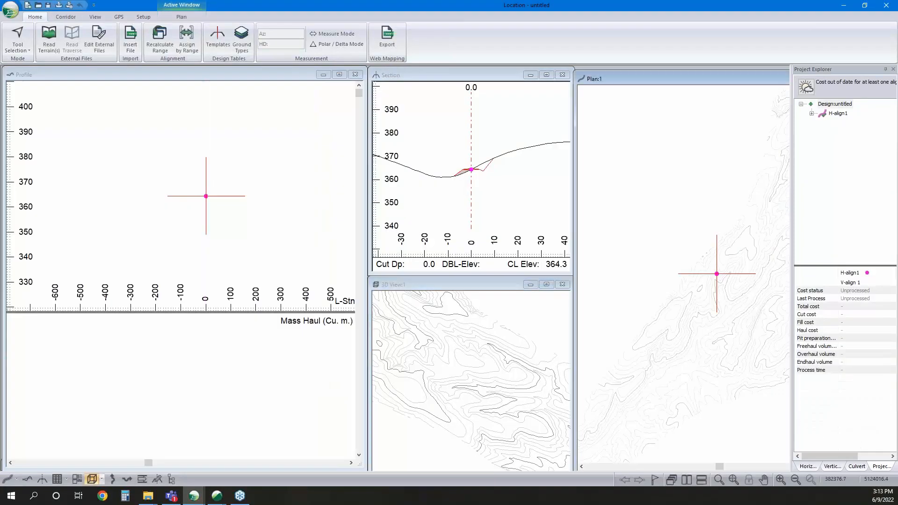
{"action": "middle_click_drag", "start_coordinate": [696, 324], "coordinate": [684, 321]}
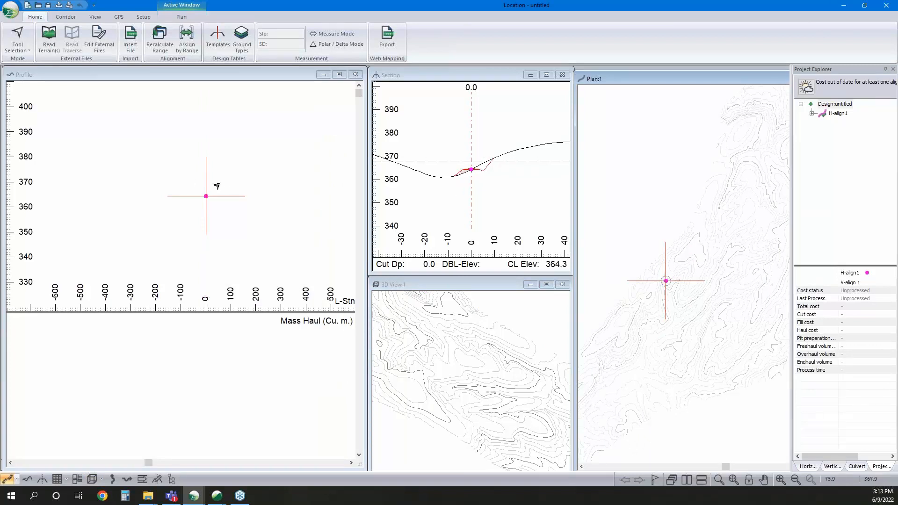
{"action": "mouse_move", "coordinate": [206, 196]}
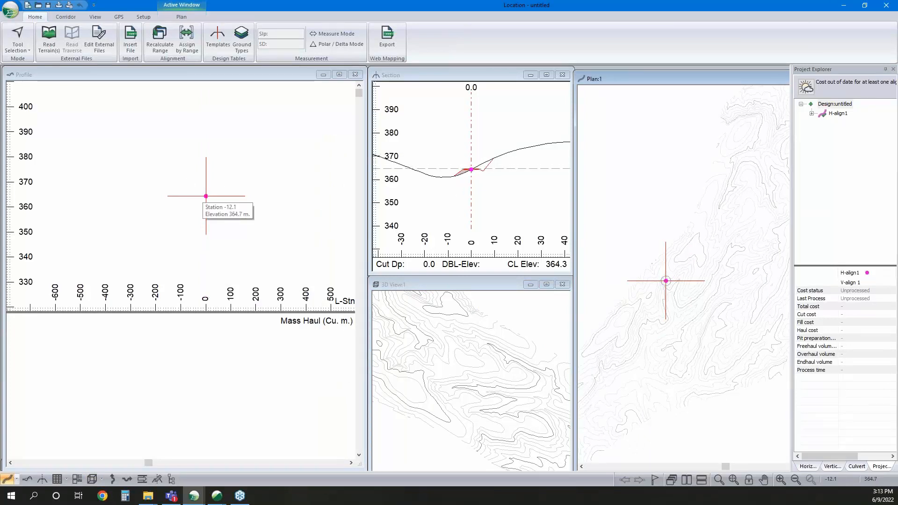
Add a corridor surface for H-align1 with its Final Merged Surface layer to the 3D view's reference surfaces
{"action": "left_click", "coordinate": [263, 203]}
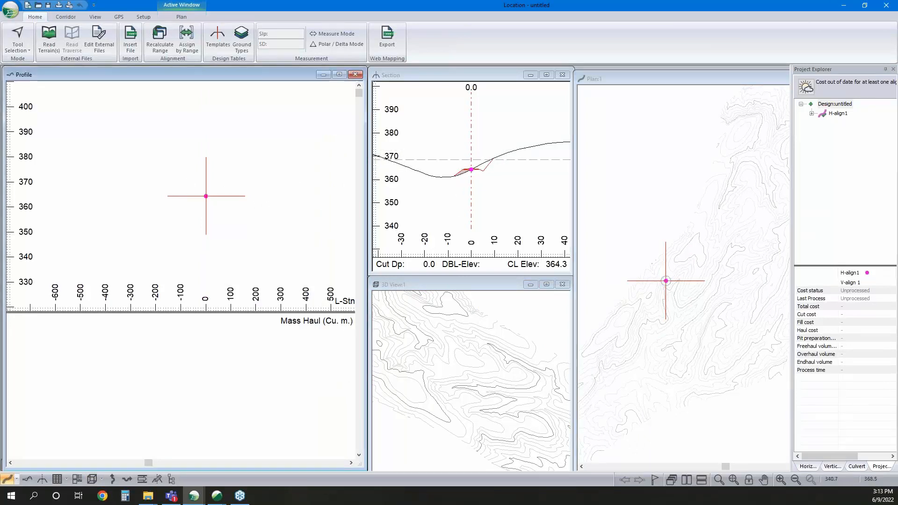
{"action": "scroll", "coordinate": [487, 363], "scroll_direction": "down", "scroll_amount": 5}
{"action": "left_click_drag", "start_coordinate": [488, 363], "coordinate": [483, 356]}
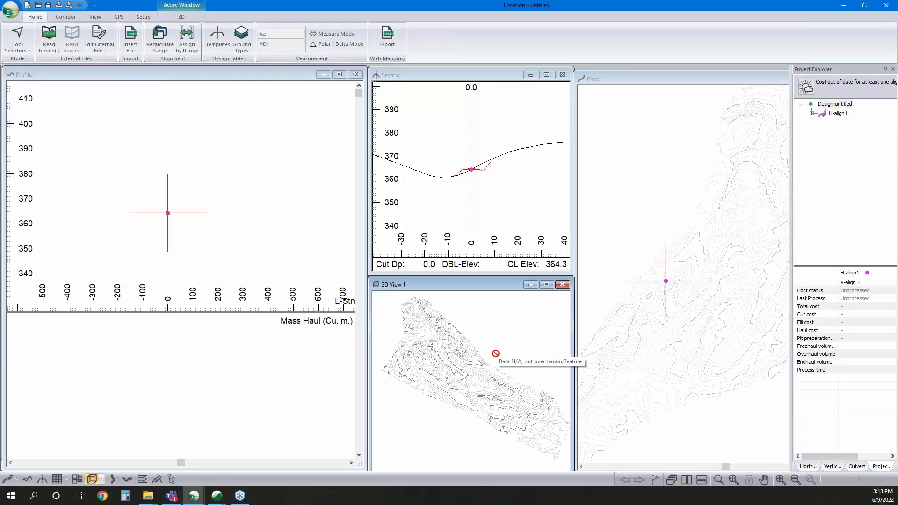
{"action": "right_click", "coordinate": [515, 351]}
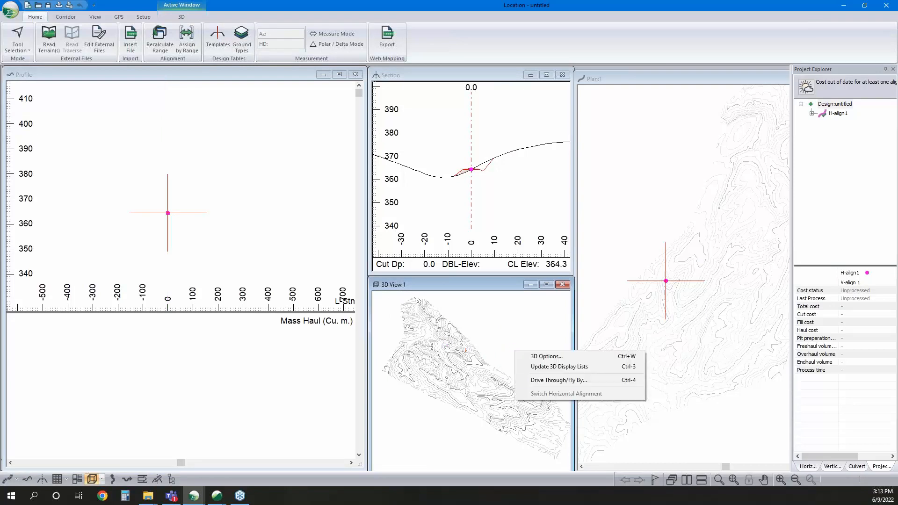
{"action": "left_click", "coordinate": [570, 359]}
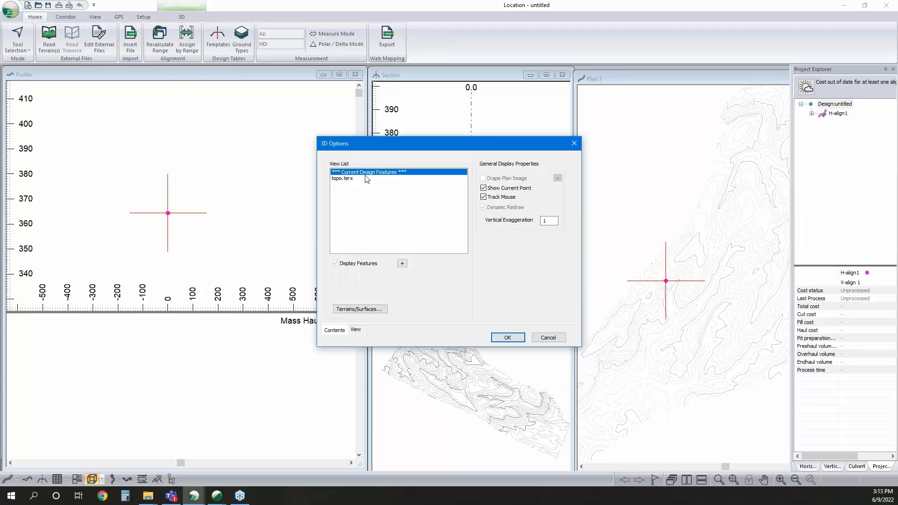
{"action": "left_click", "coordinate": [361, 310]}
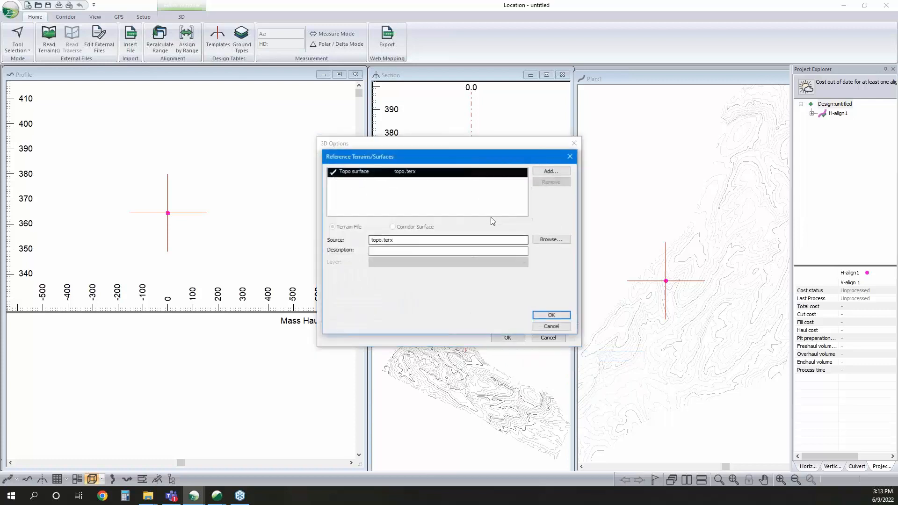
{"action": "left_click", "coordinate": [551, 171]}
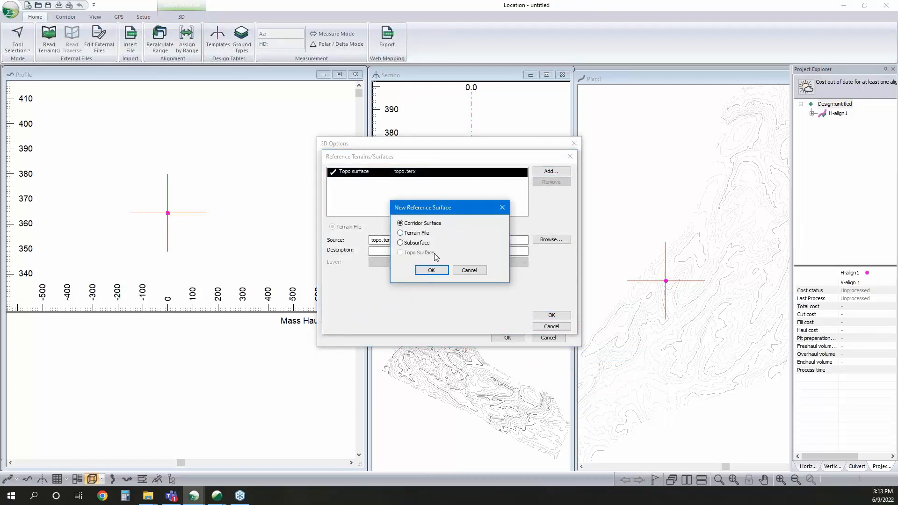
{"action": "left_click", "coordinate": [436, 270]}
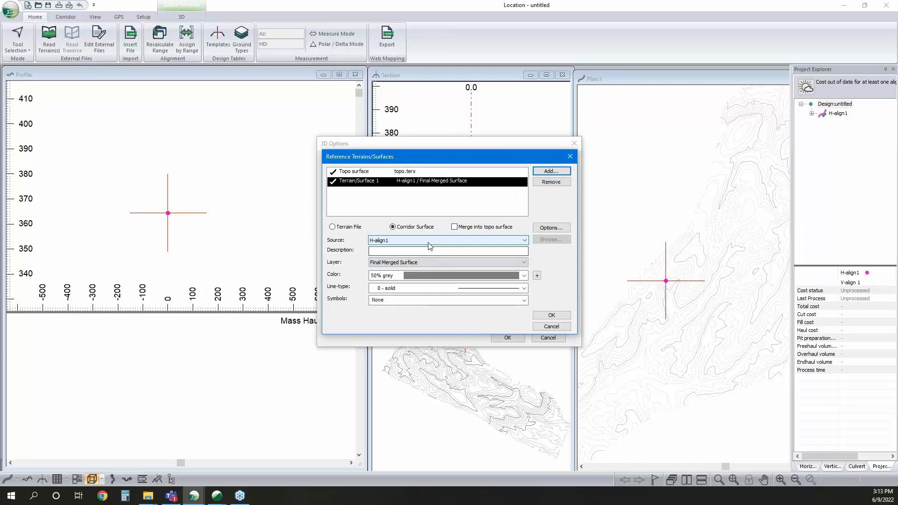
Color the H-align1 corridor surface light cyan (128,255,255) and accept the reference surfaces
{"action": "left_click", "coordinate": [439, 275]}
{"action": "left_click", "coordinate": [437, 177]}
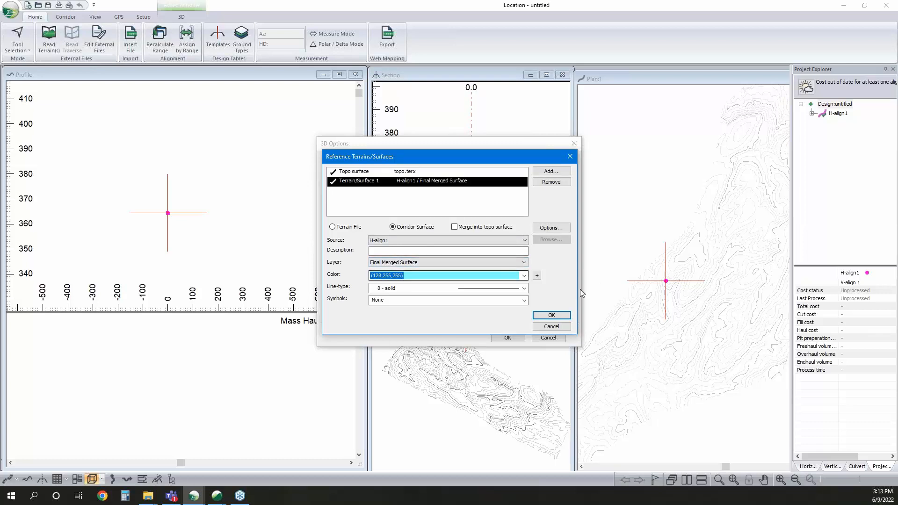
{"action": "left_click", "coordinate": [564, 317]}
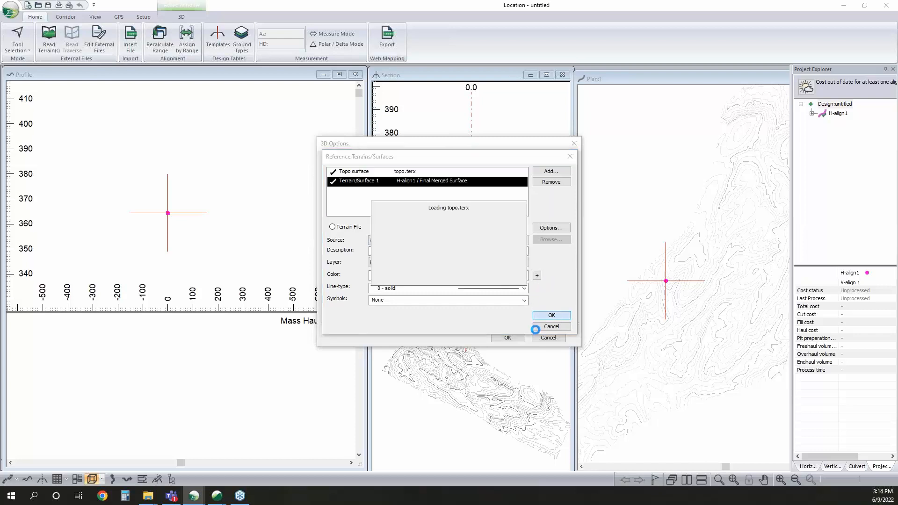
Display topo.terx in the 3D view as shaded 50% grey triangles without features, entering an alpha channel of 200
{"action": "left_click", "coordinate": [348, 184]}
{"action": "left_click", "coordinate": [348, 178]}
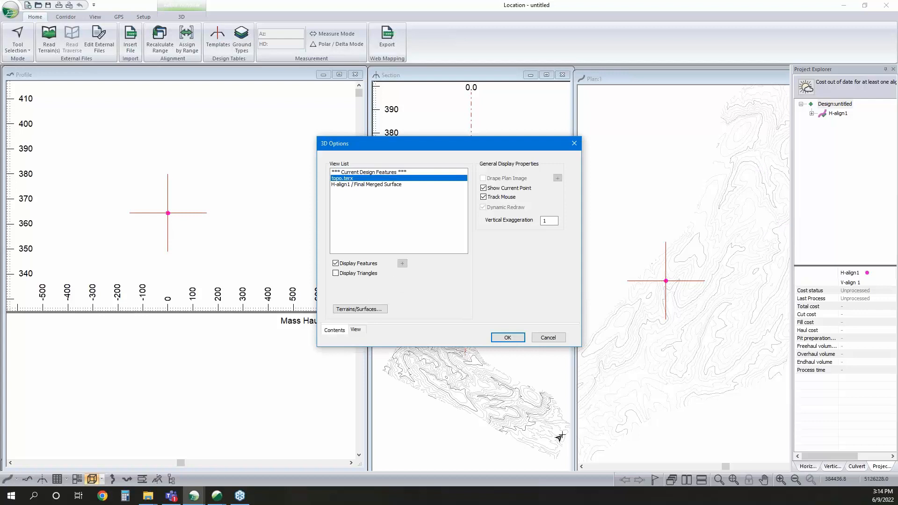
{"action": "left_click", "coordinate": [335, 273]}
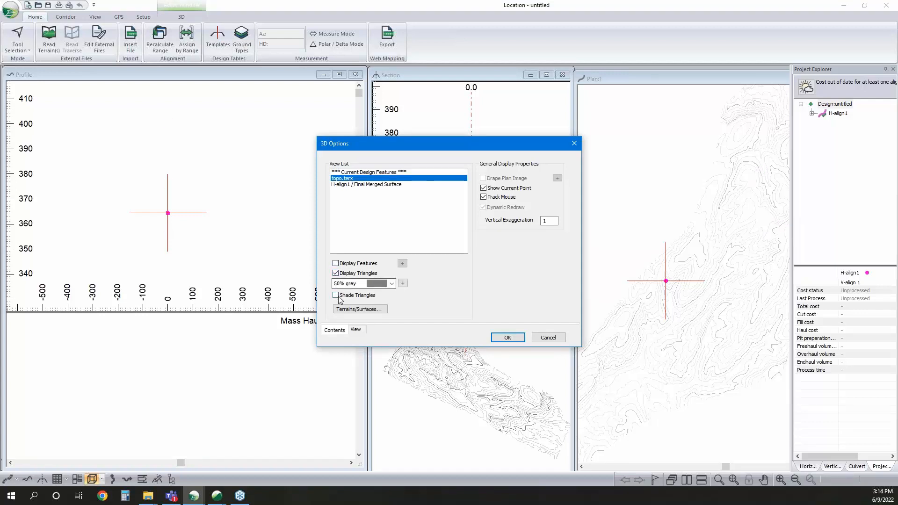
{"action": "left_click", "coordinate": [403, 283]}
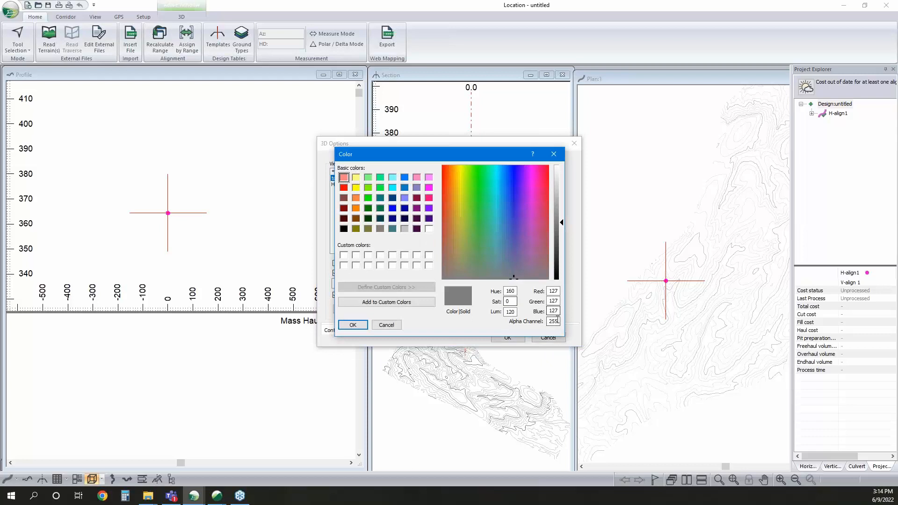
{"action": "type", "text": "200"}
{"action": "left_click", "coordinate": [361, 326]}
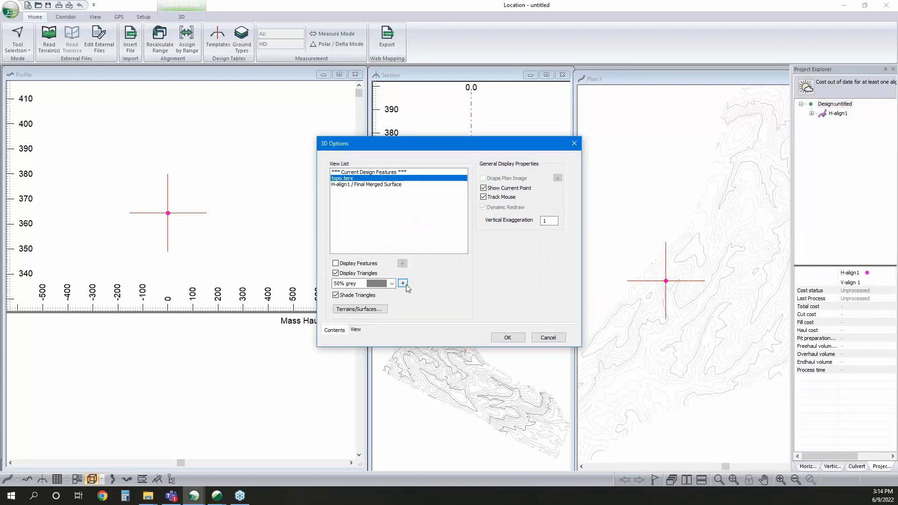
{"action": "left_click", "coordinate": [504, 339]}
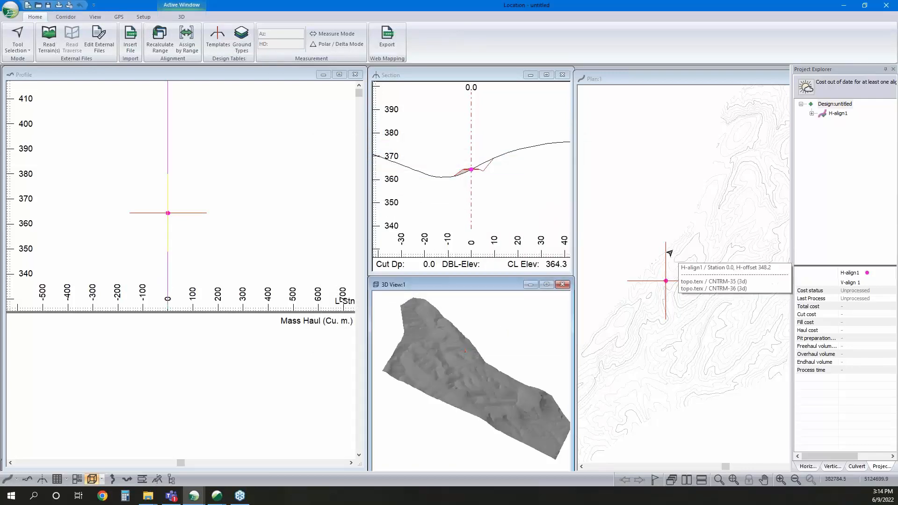
Add image.terx from the Example 3 folder as a plan background, order it above topo.terx in the file list and apply
{"action": "right_click", "coordinate": [675, 273]}
{"action": "left_click", "coordinate": [711, 255]}
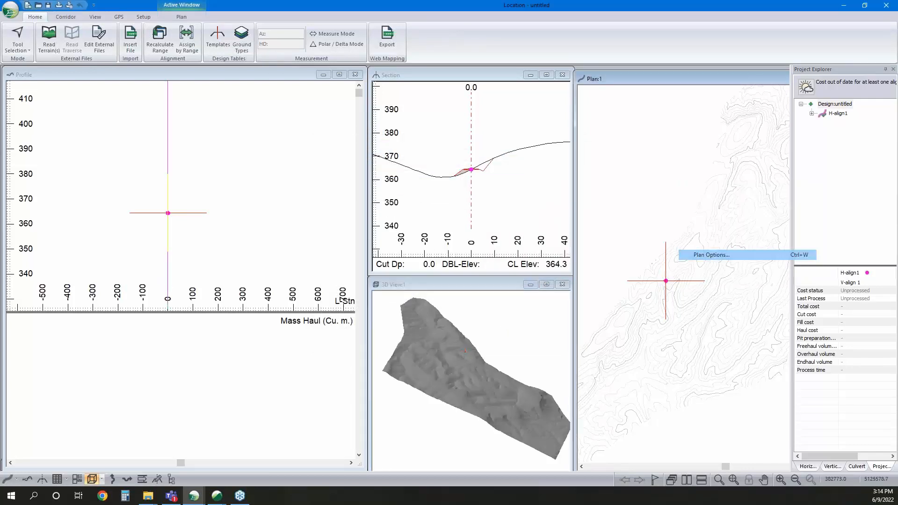
{"action": "left_click", "coordinate": [521, 271]}
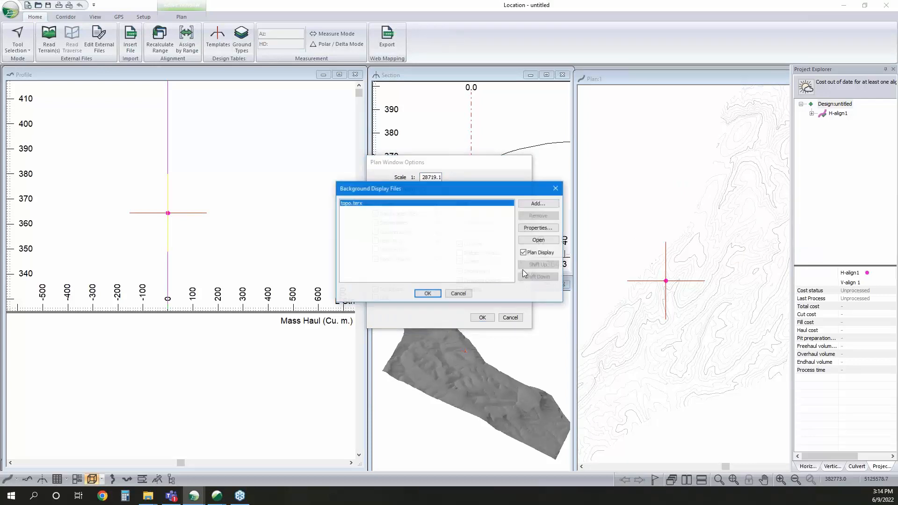
{"action": "left_click", "coordinate": [536, 204]}
{"action": "left_click", "coordinate": [514, 213]}
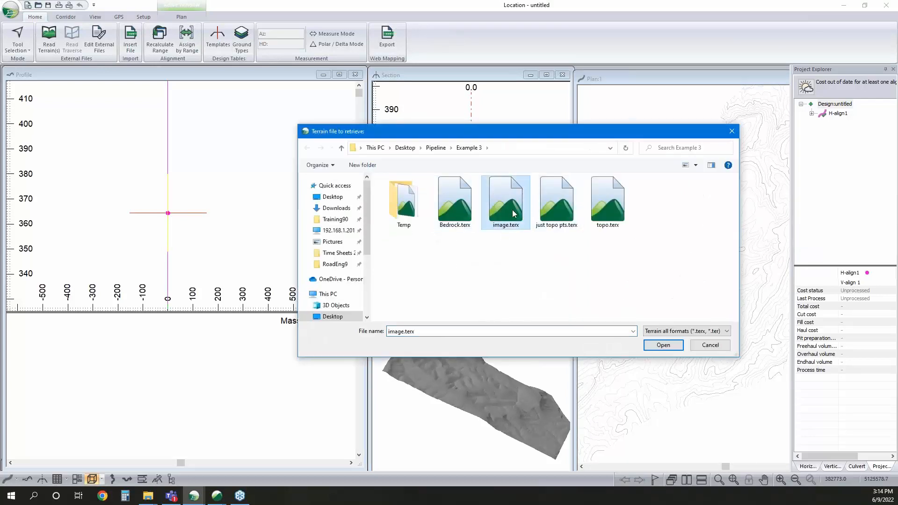
{"action": "left_click", "coordinate": [663, 346]}
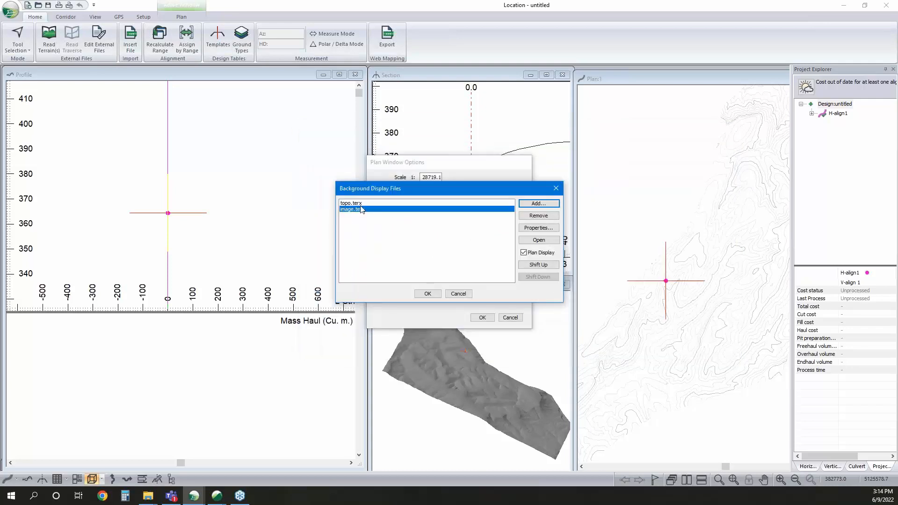
{"action": "left_click", "coordinate": [538, 265]}
{"action": "left_click", "coordinate": [427, 294]}
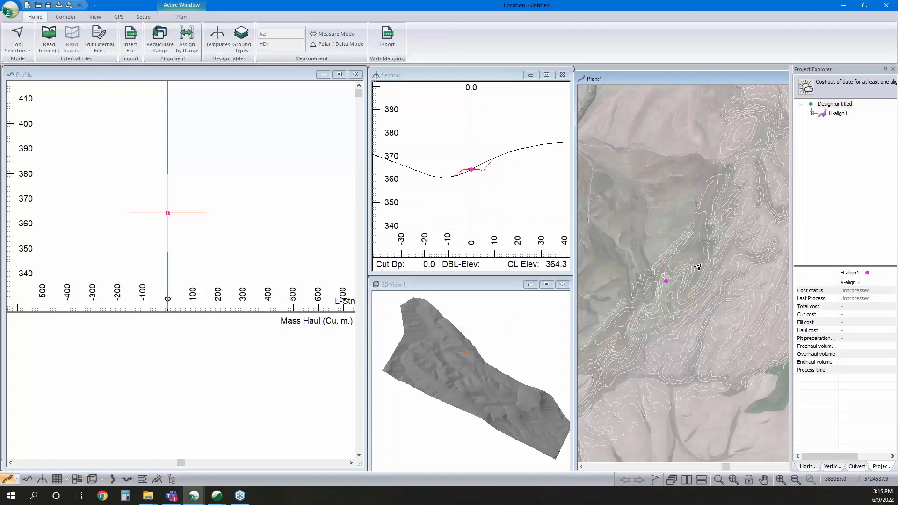
Inspect the imagery with contours in the plan and the road cross-section close up at station 0
{"action": "mouse_move", "coordinate": [697, 267]}
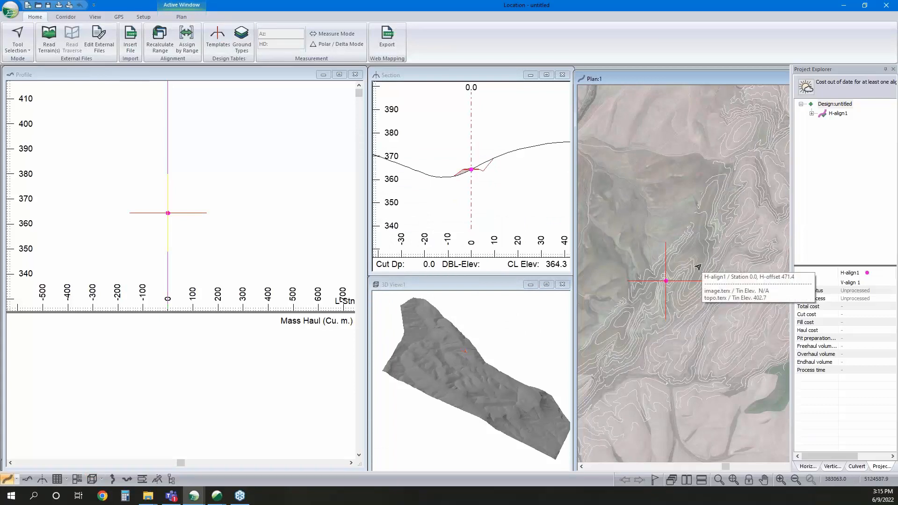
{"action": "middle_click_drag", "start_coordinate": [726, 251], "coordinate": [705, 282]}
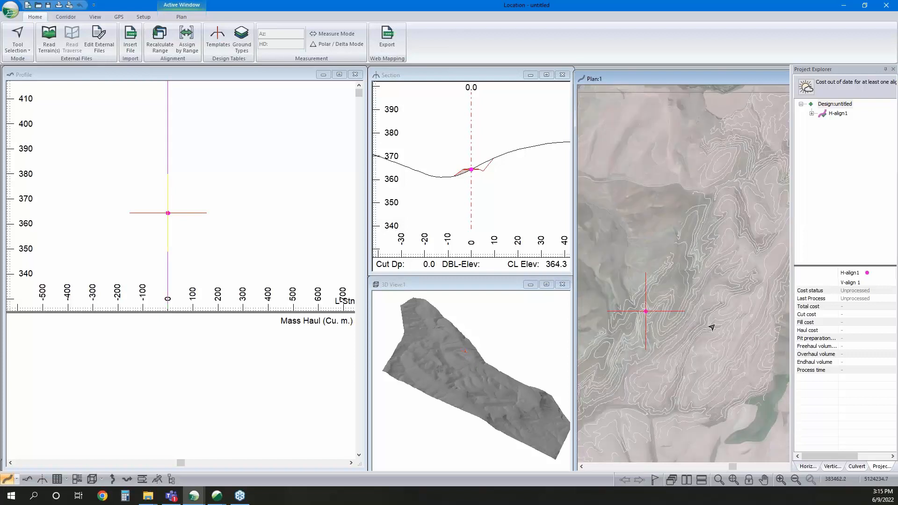
{"action": "mouse_move", "coordinate": [711, 328]}
{"action": "mouse_move", "coordinate": [454, 192]}
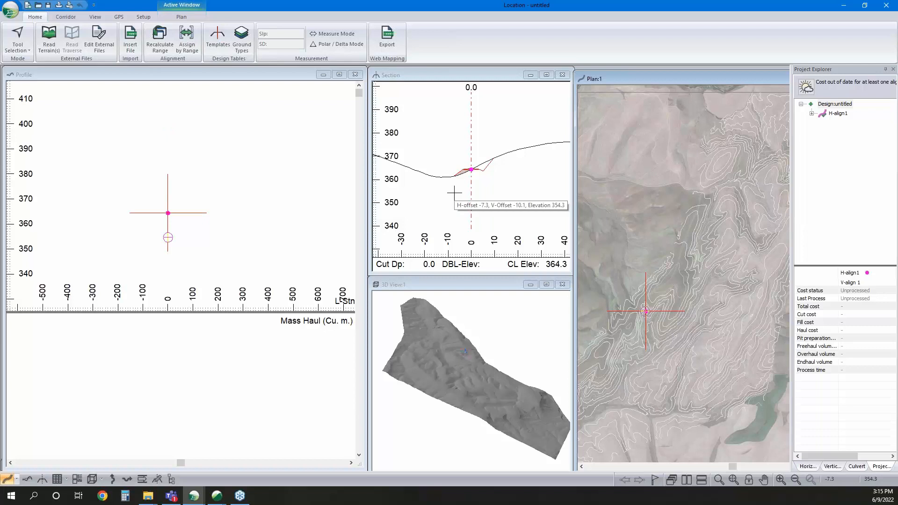
{"action": "scroll", "coordinate": [470, 175], "scroll_direction": "up", "scroll_amount": 2}
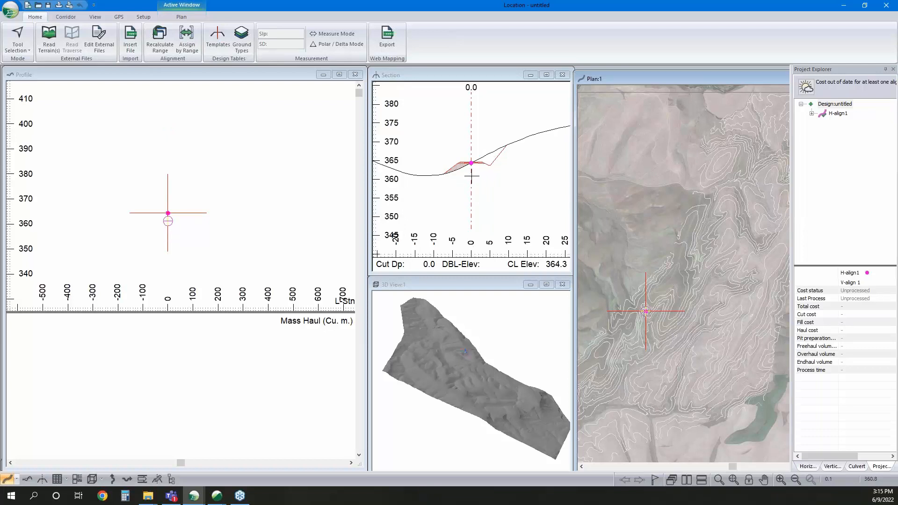
{"action": "middle_click_drag", "start_coordinate": [473, 169], "coordinate": [474, 194]}
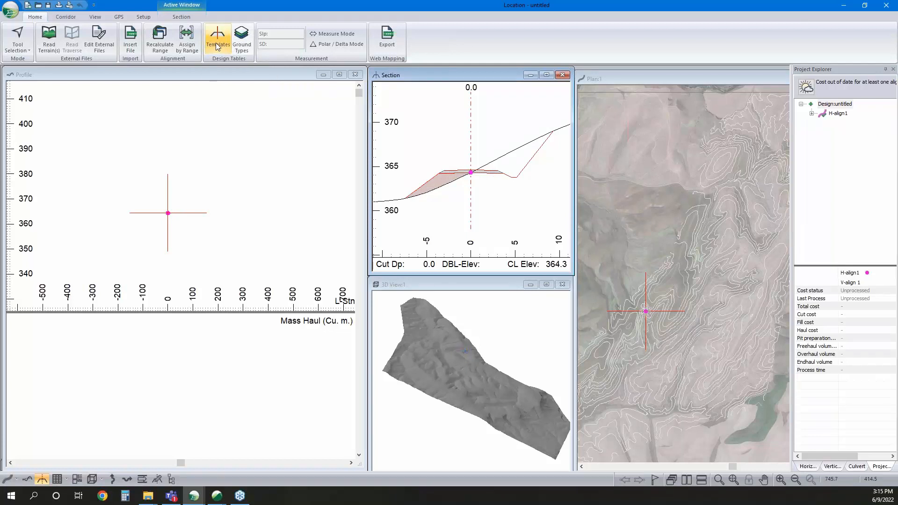
Check which templates can be assigned by range, leaving the current assignment as it is
{"action": "left_click", "coordinate": [187, 46]}
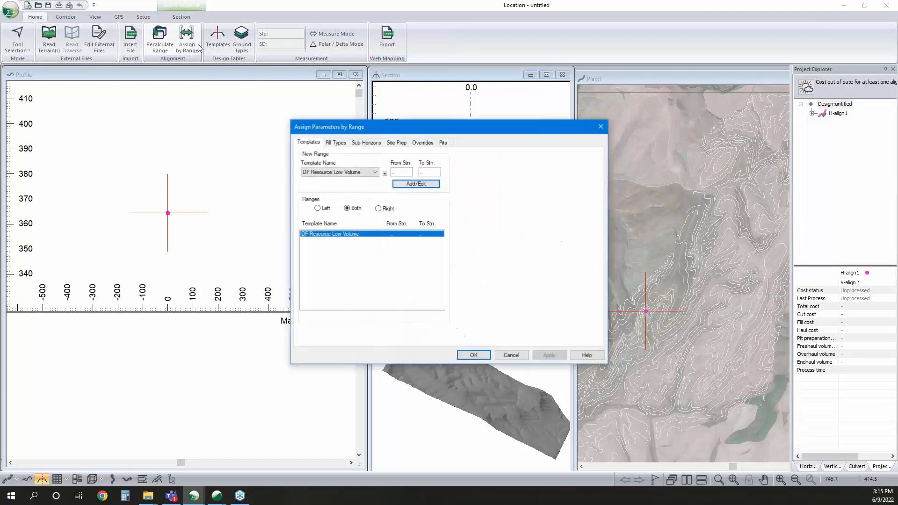
{"action": "left_click", "coordinate": [354, 172]}
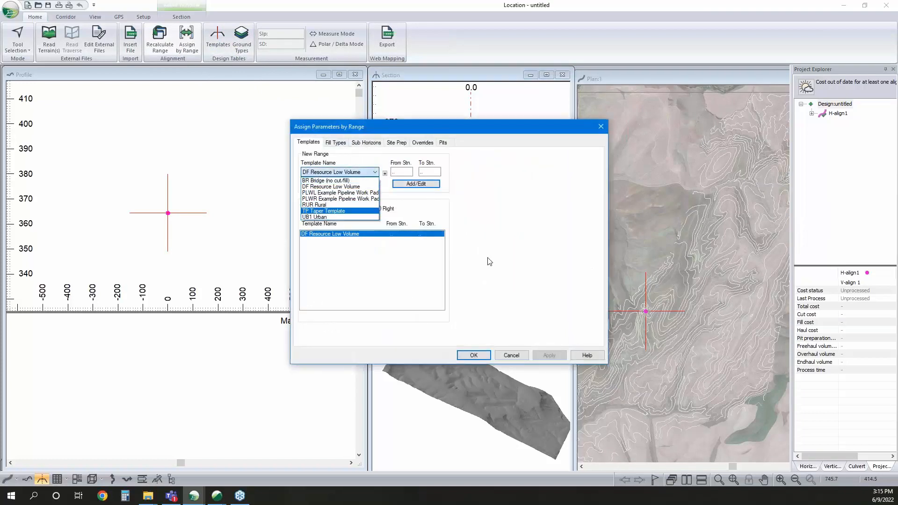
{"action": "left_click", "coordinate": [507, 289]}
{"action": "left_click", "coordinate": [511, 356]}
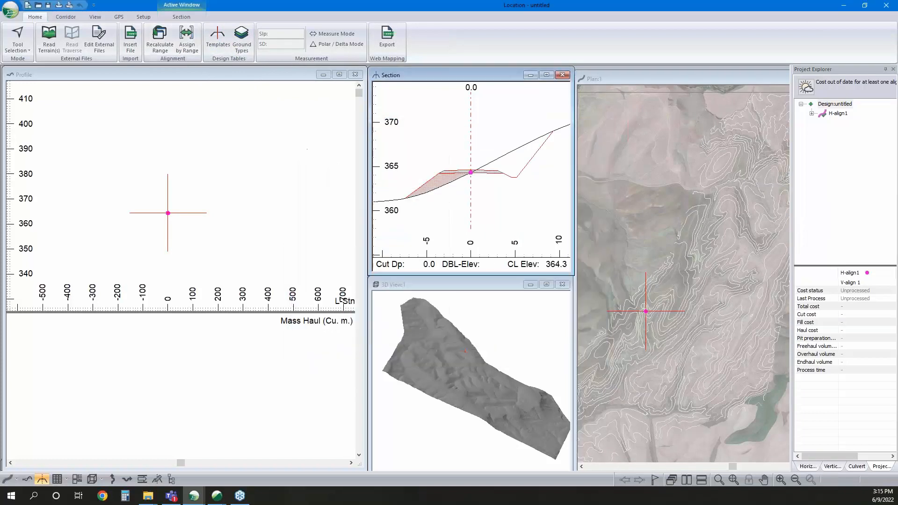
Preview the Urban, Pipeline Work Pad On Left and Pipeline Work Pad On Right templates in the Template Editor
{"action": "left_click", "coordinate": [217, 39]}
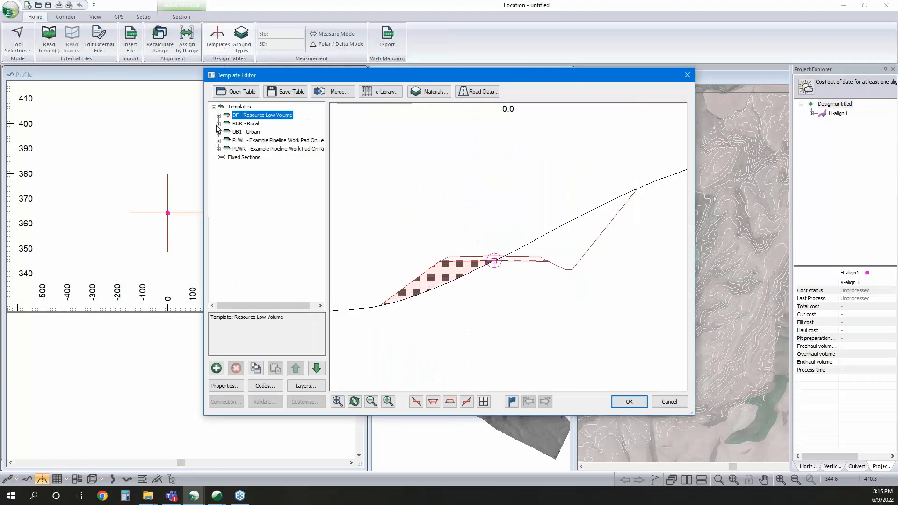
{"action": "left_click", "coordinate": [249, 132]}
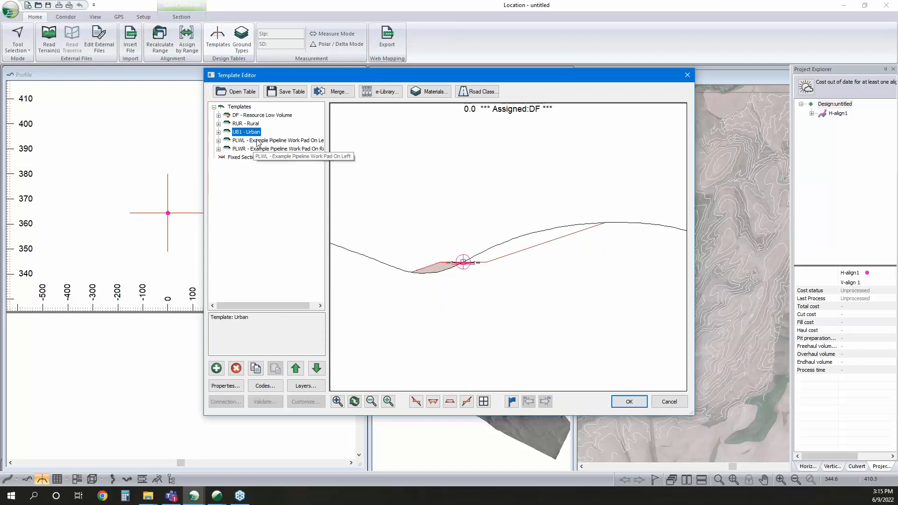
{"action": "left_click", "coordinate": [258, 141]}
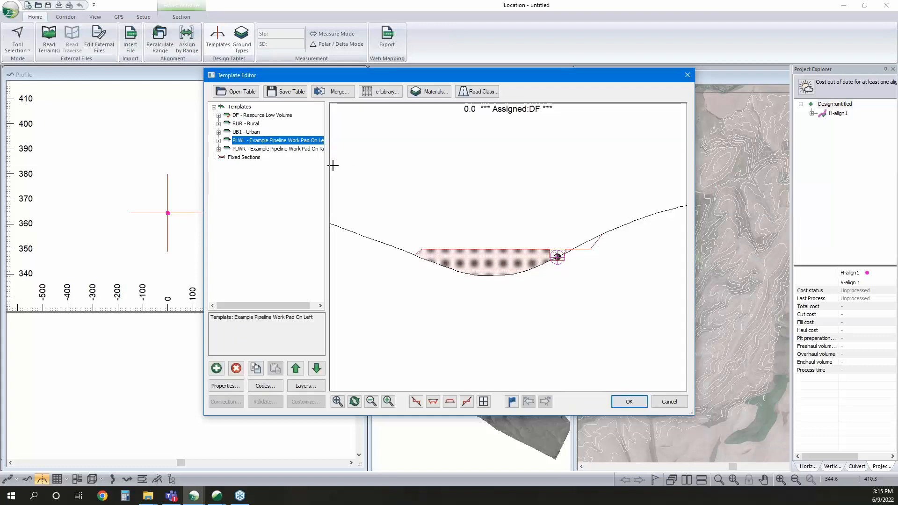
{"action": "left_click", "coordinate": [311, 150]}
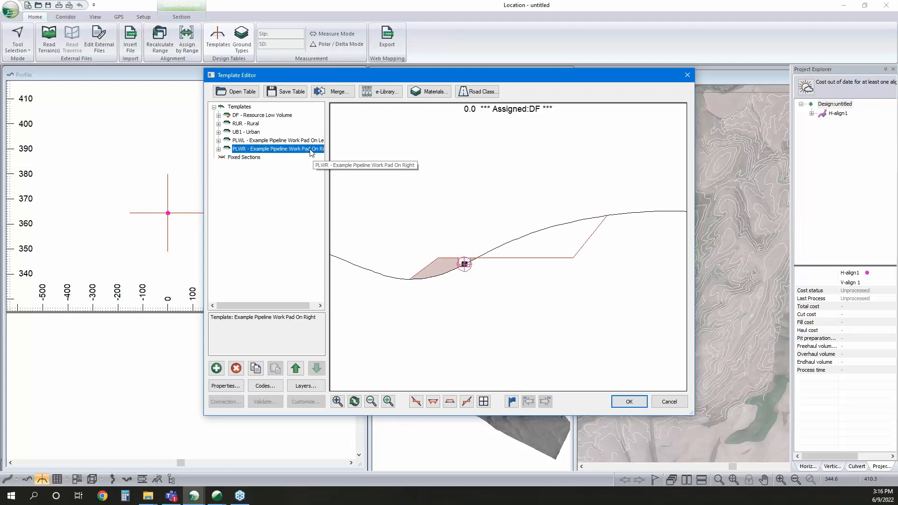
Examine the components and properties of the DF - Resource Low Volume template and highlight its Resource I-left component
{"action": "left_click", "coordinate": [218, 116]}
{"action": "left_click", "coordinate": [265, 116]}
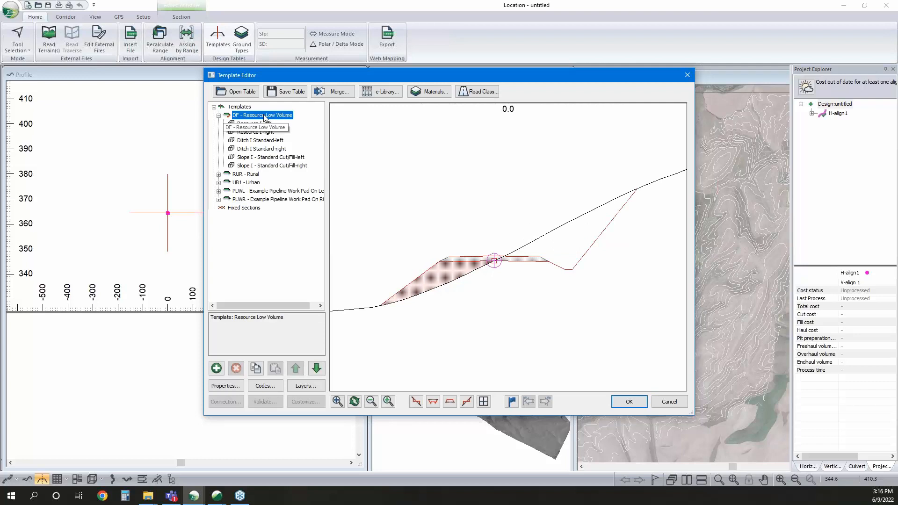
{"action": "right_click", "coordinate": [265, 117]}
{"action": "left_click", "coordinate": [288, 135]}
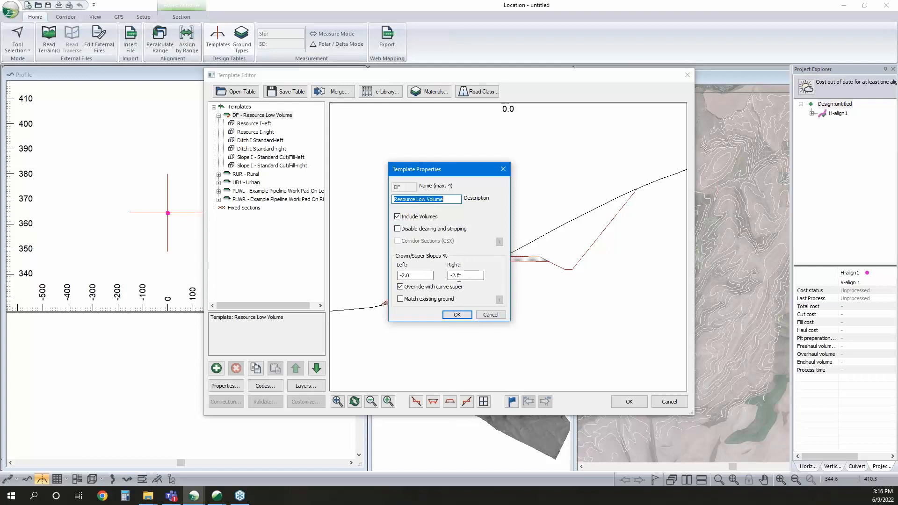
{"action": "left_click", "coordinate": [490, 314]}
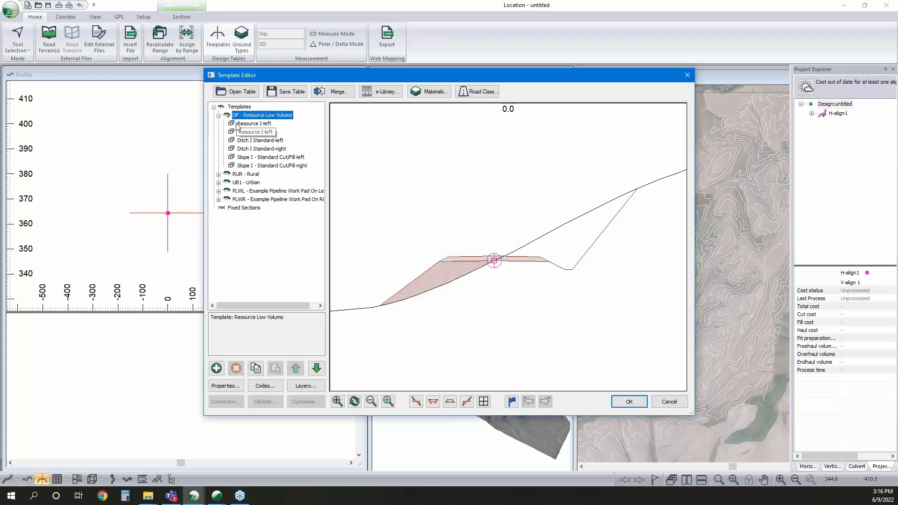
{"action": "left_click", "coordinate": [247, 124]}
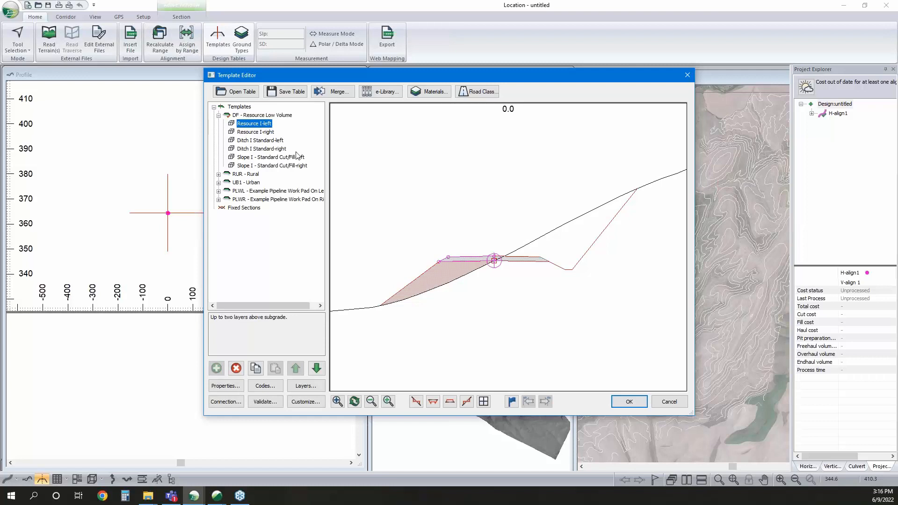
Set the default width of the Resource I-left component in the DF - Resource Low Volume template to 10 m
{"action": "double_click", "coordinate": [252, 124]}
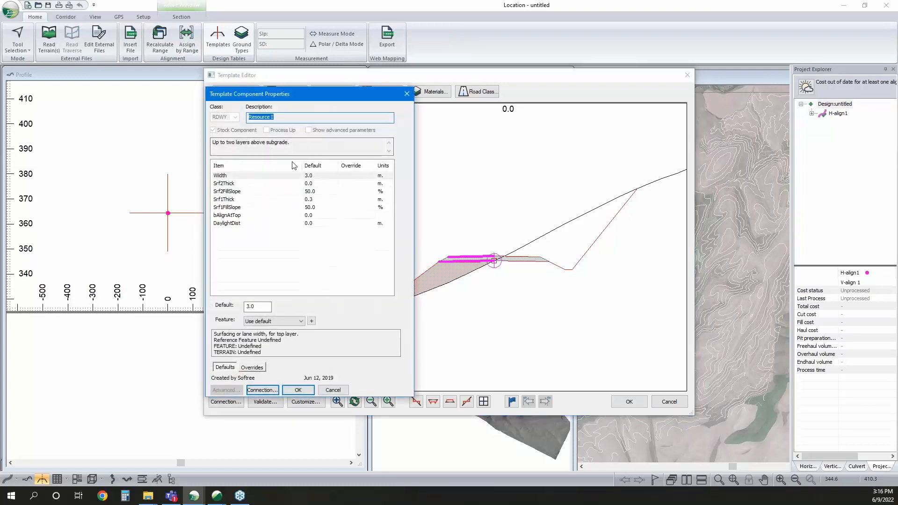
{"action": "left_click_drag", "start_coordinate": [319, 98], "coordinate": [704, 104]}
{"action": "left_click", "coordinate": [651, 312]}
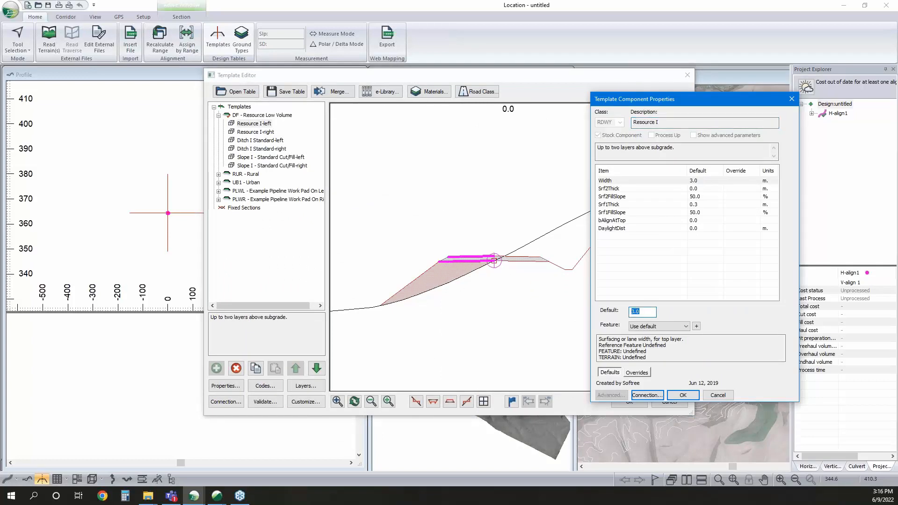
{"action": "type", "text": "10"}
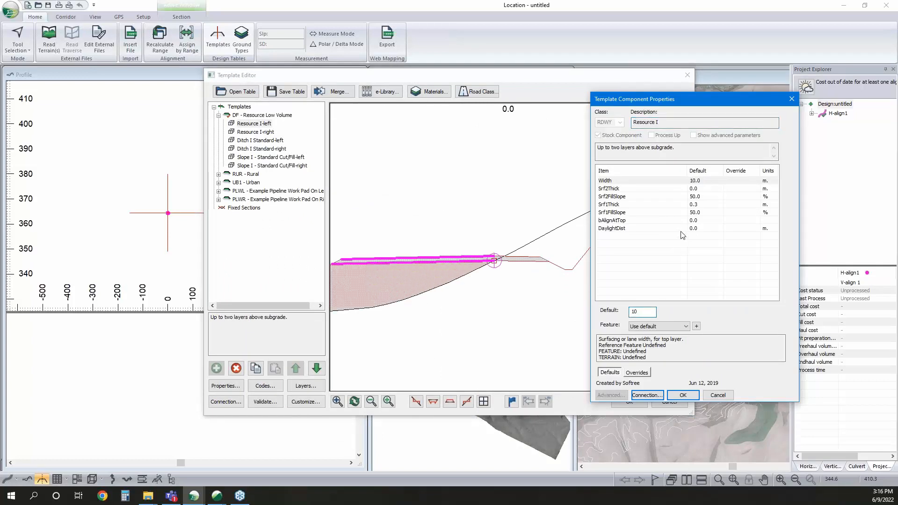
{"action": "left_click", "coordinate": [683, 396]}
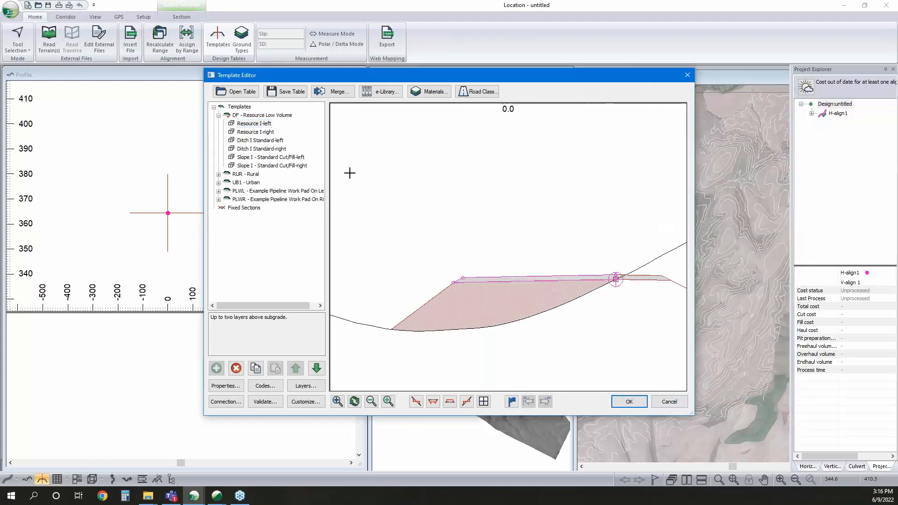
Replace the Resource I-right component of the DF template with a right-side copy of Resource I-left
{"action": "double_click", "coordinate": [262, 133]}
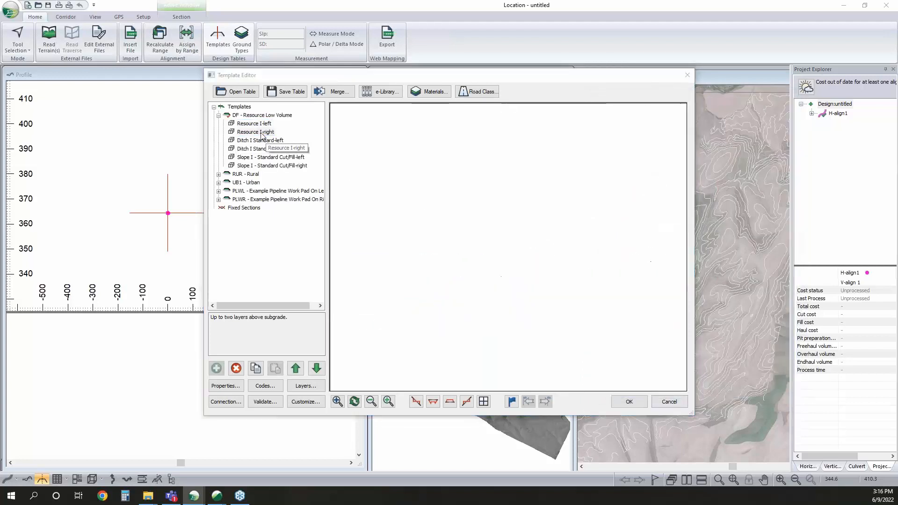
{"action": "left_click", "coordinate": [298, 389]}
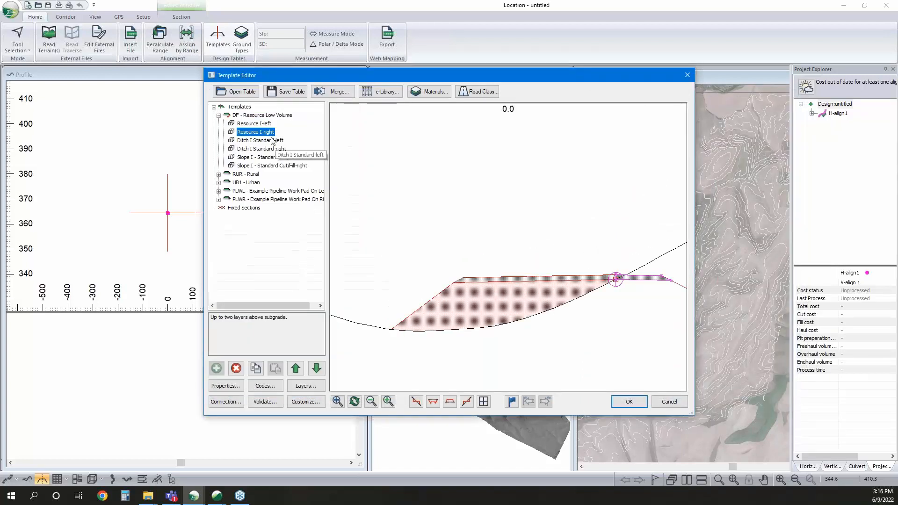
{"action": "left_click", "coordinate": [260, 140]}
{"action": "left_click", "coordinate": [262, 132]}
{"action": "left_click", "coordinate": [236, 368]}
{"action": "right_click", "coordinate": [261, 123]}
{"action": "left_click", "coordinate": [286, 178]}
{"action": "right_click", "coordinate": [263, 125]}
{"action": "mouse_move", "coordinate": [322, 189]}
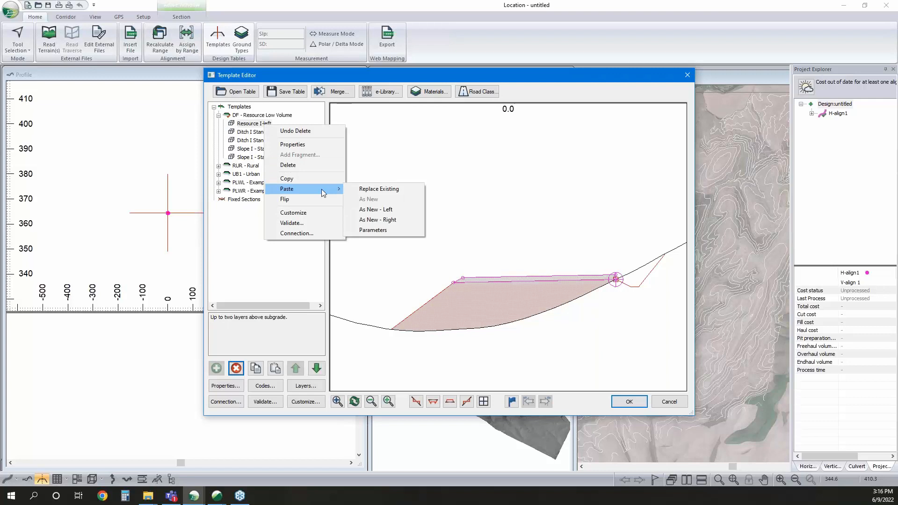
{"action": "left_click", "coordinate": [386, 220]}
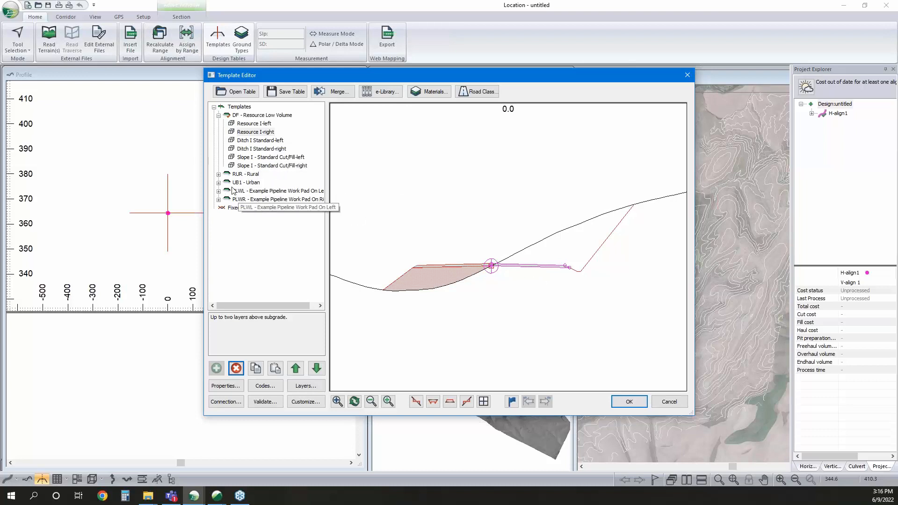
Retrieve all component folders from the e-Library, FF1 Roadway Components through FF9 Misc. Components
{"action": "left_click", "coordinate": [246, 182]}
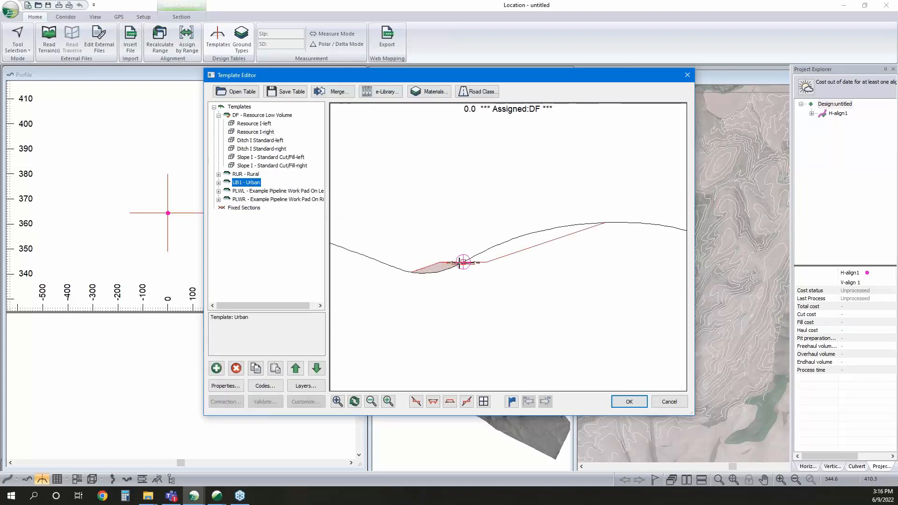
{"action": "left_click", "coordinate": [383, 92]}
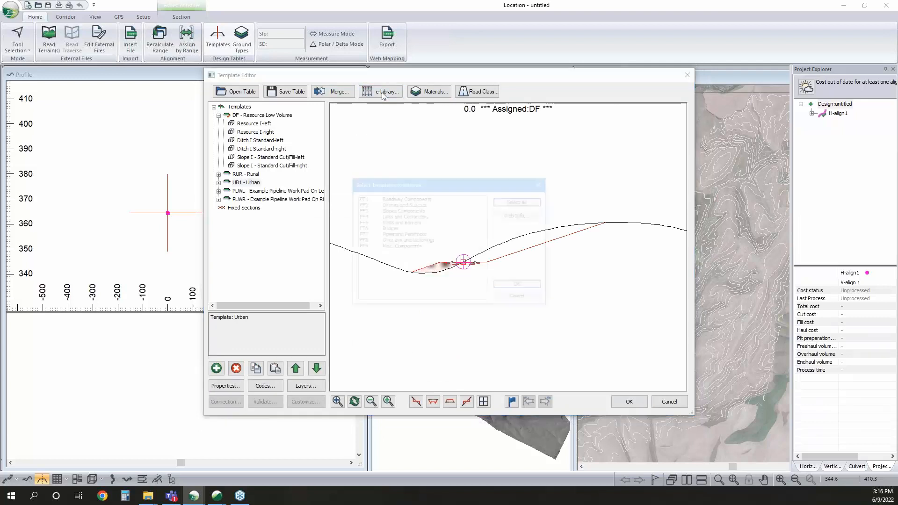
{"action": "left_click", "coordinate": [411, 198]}
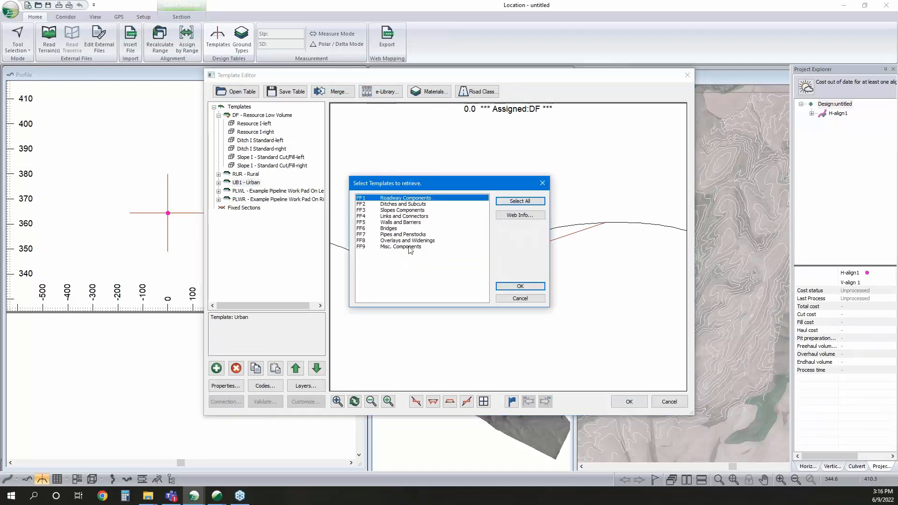
{"action": "left_click", "coordinate": [410, 246], "text": "shift"}
{"action": "left_click", "coordinate": [520, 286]}
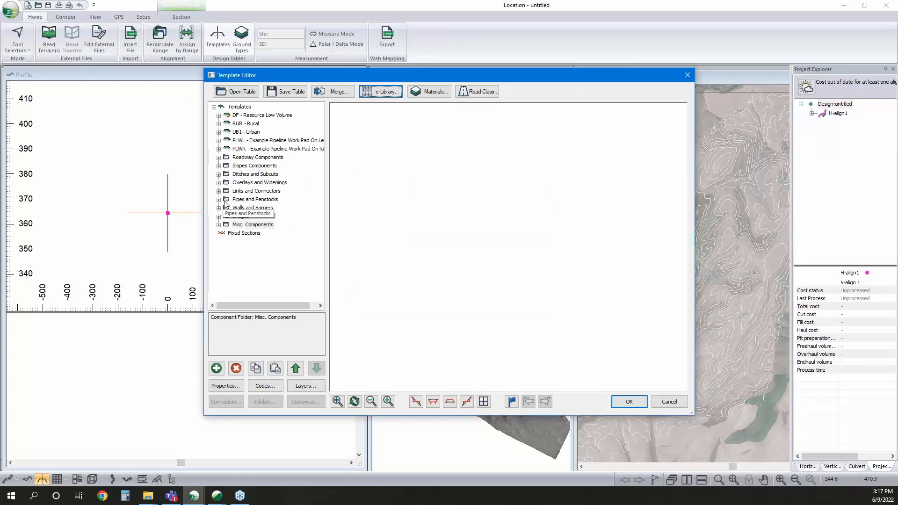
Preview the Trench-left component and look through the other components in the Ditches and Subcuts folder
{"action": "left_click", "coordinate": [219, 173]}
{"action": "left_click", "coordinate": [256, 283]}
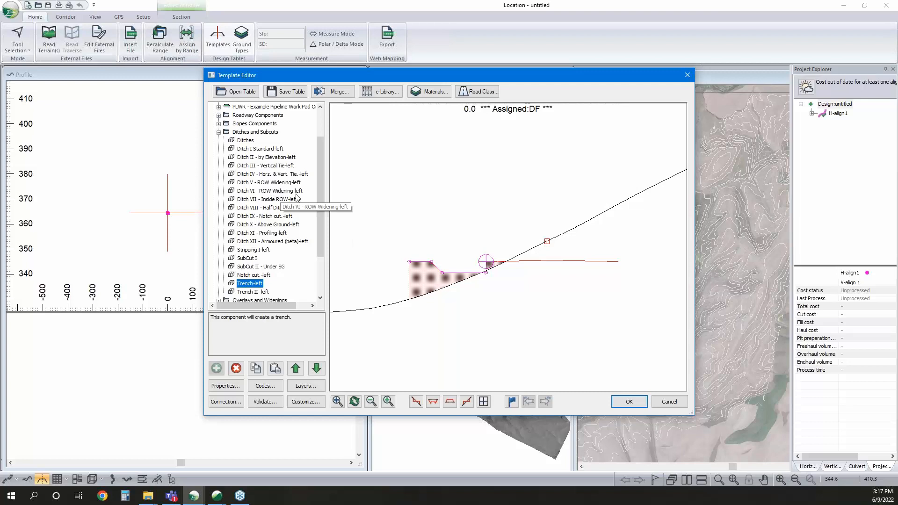
{"action": "scroll", "coordinate": [292, 201], "scroll_direction": "up", "scroll_amount": 2}
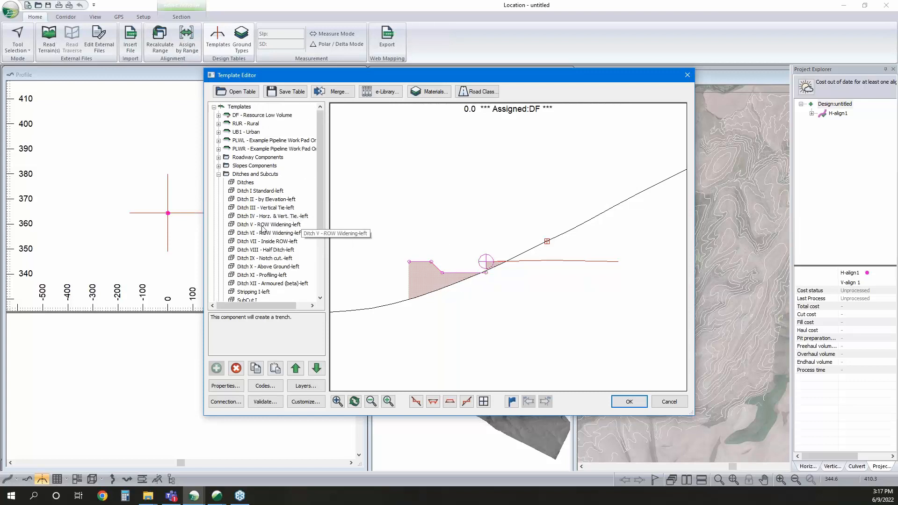
{"action": "scroll", "coordinate": [281, 234], "scroll_direction": "down", "scroll_amount": 4}
Preview the Penstock I-left component from the Pipes and Penstocks folder and inspect its pipe and fill layers close up
{"action": "left_click", "coordinate": [219, 258]}
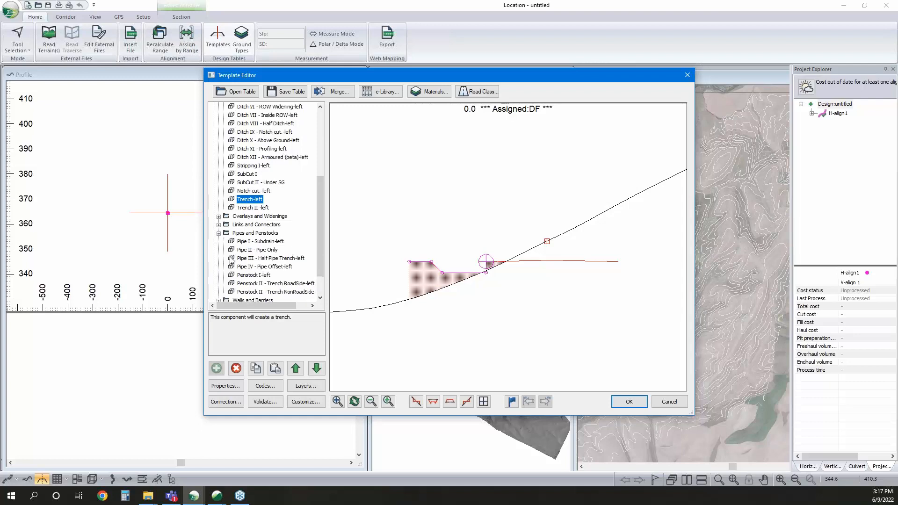
{"action": "left_click", "coordinate": [259, 275]}
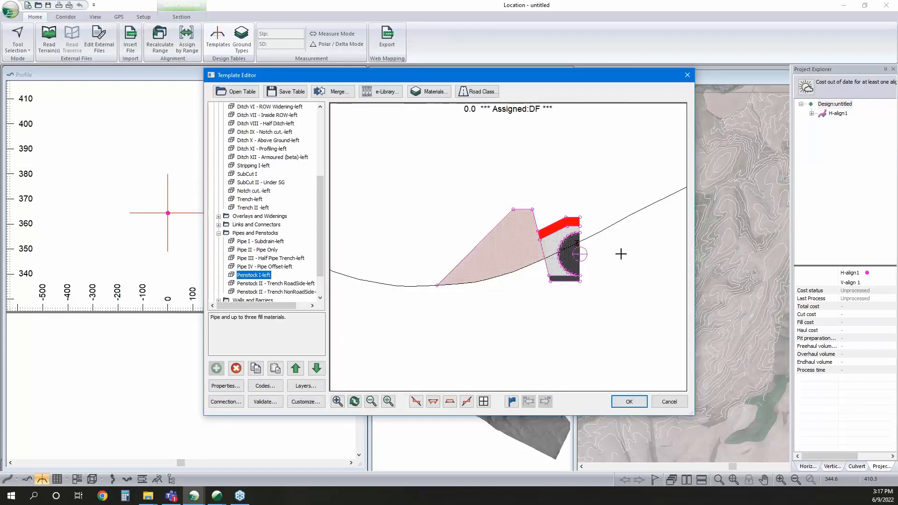
{"action": "left_click_drag", "start_coordinate": [584, 259], "coordinate": [547, 274]}
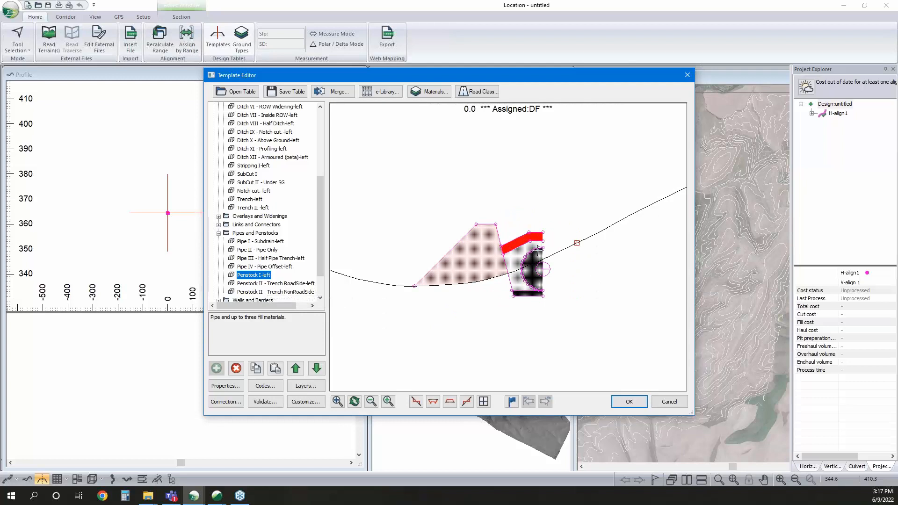
{"action": "scroll", "coordinate": [543, 258], "scroll_direction": "up", "scroll_amount": 1}
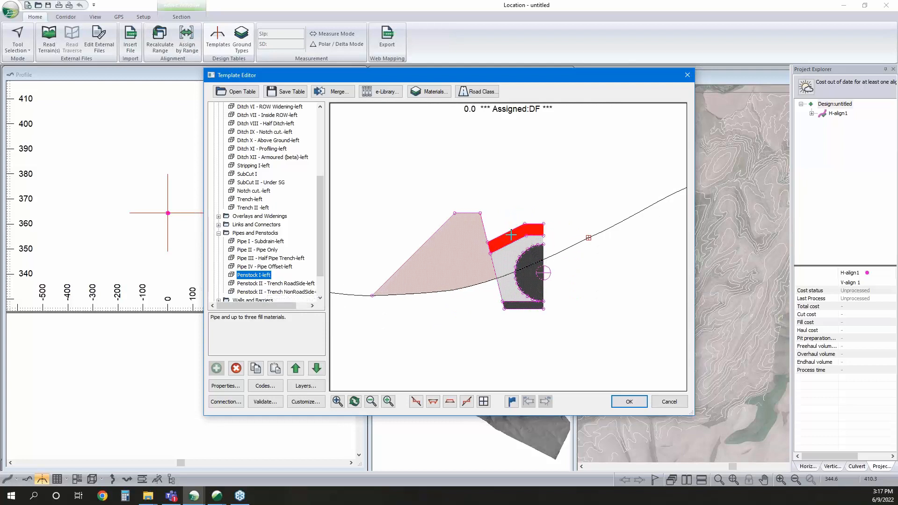
{"action": "mouse_move", "coordinate": [513, 235]}
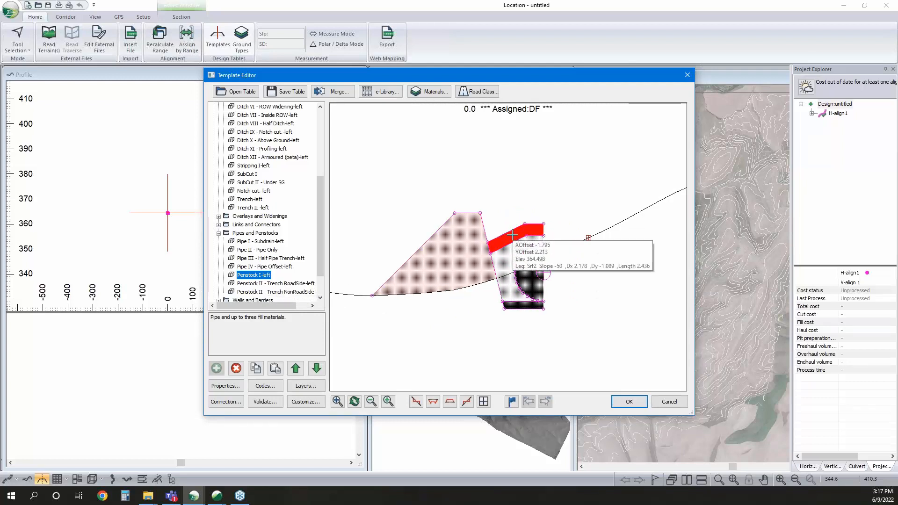
{"action": "scroll", "coordinate": [276, 275], "scroll_direction": "up", "scroll_amount": 5}
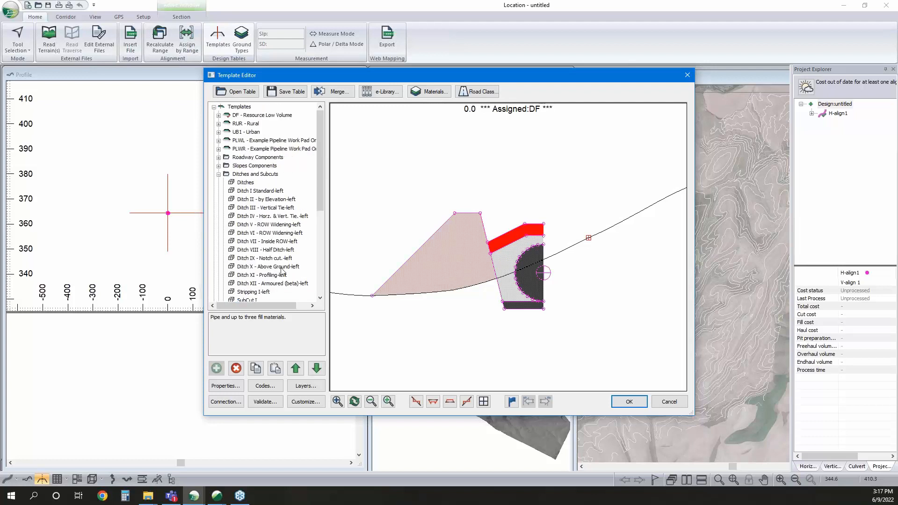
Examine the properties of the Trench-left and Pipe II - Pipe Only components in the Example Pipeline Work Pad On Left template
{"action": "left_click", "coordinate": [241, 141]}
{"action": "left_click", "coordinate": [219, 141]}
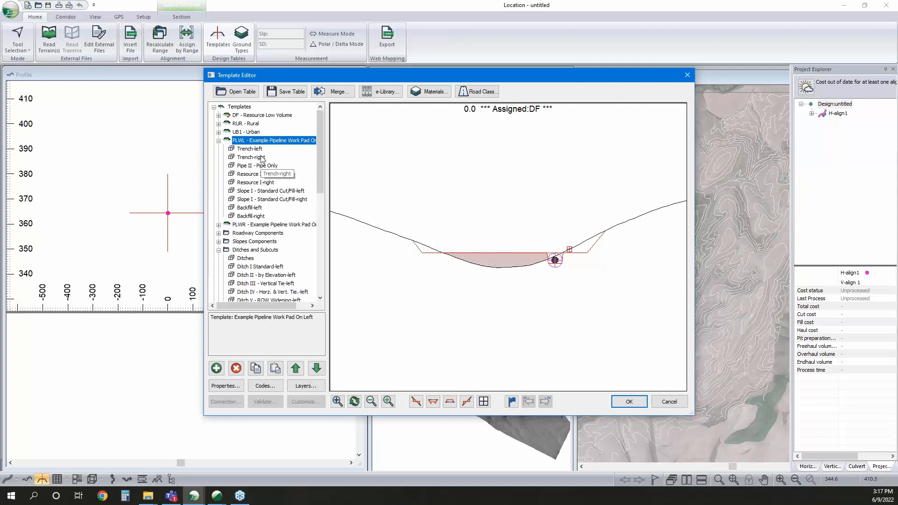
{"action": "scroll", "coordinate": [555, 252], "scroll_direction": "up", "scroll_amount": 2}
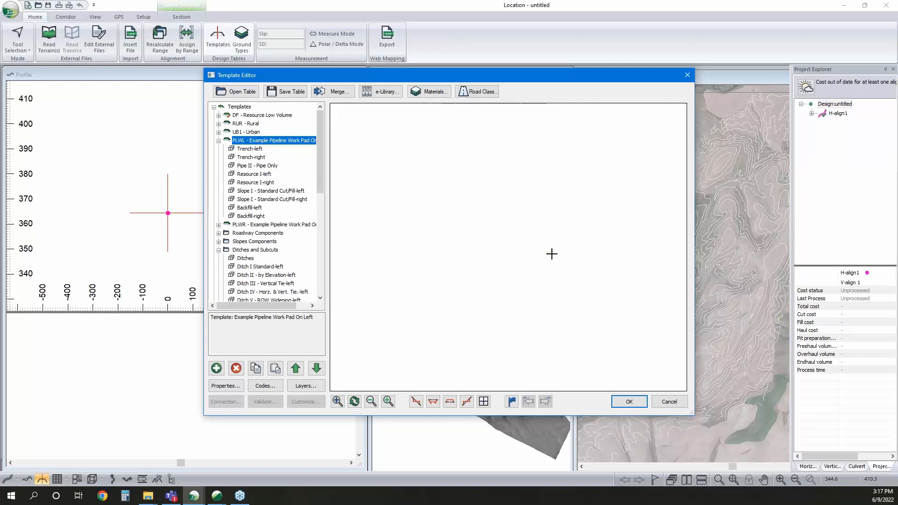
{"action": "left_click", "coordinate": [257, 150]}
{"action": "double_click", "coordinate": [257, 151]}
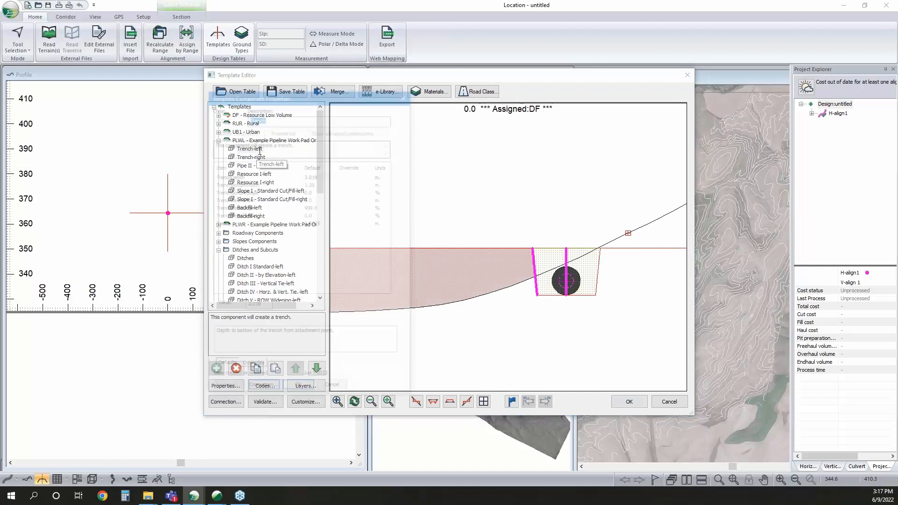
{"action": "left_click", "coordinate": [342, 392]}
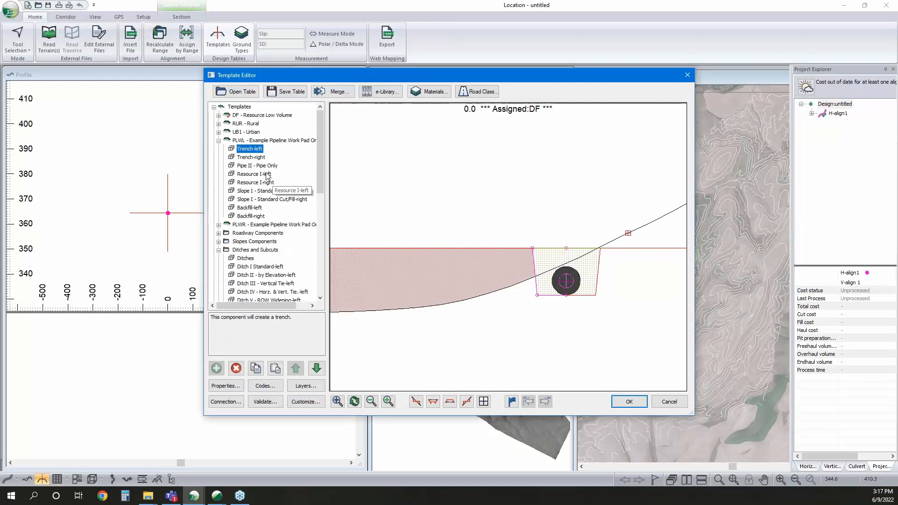
{"action": "left_click", "coordinate": [267, 167]}
{"action": "double_click", "coordinate": [266, 166]}
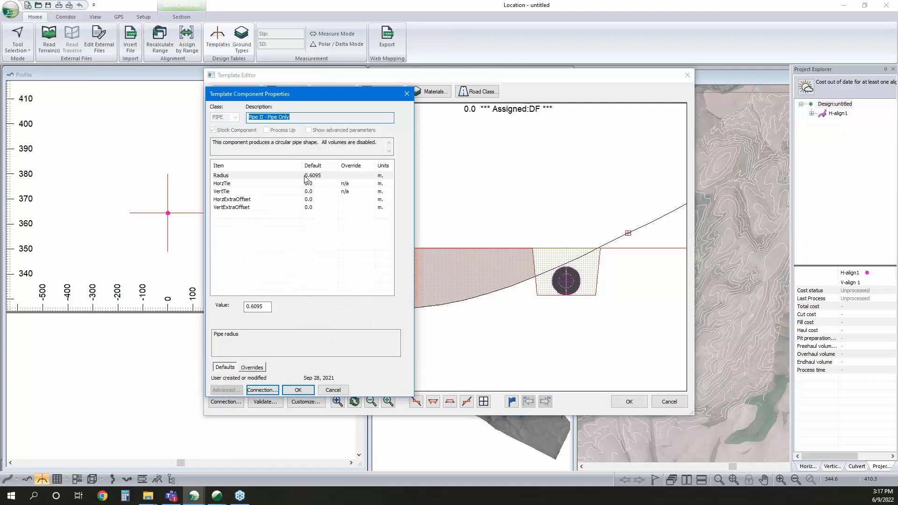
{"action": "left_click", "coordinate": [333, 390]}
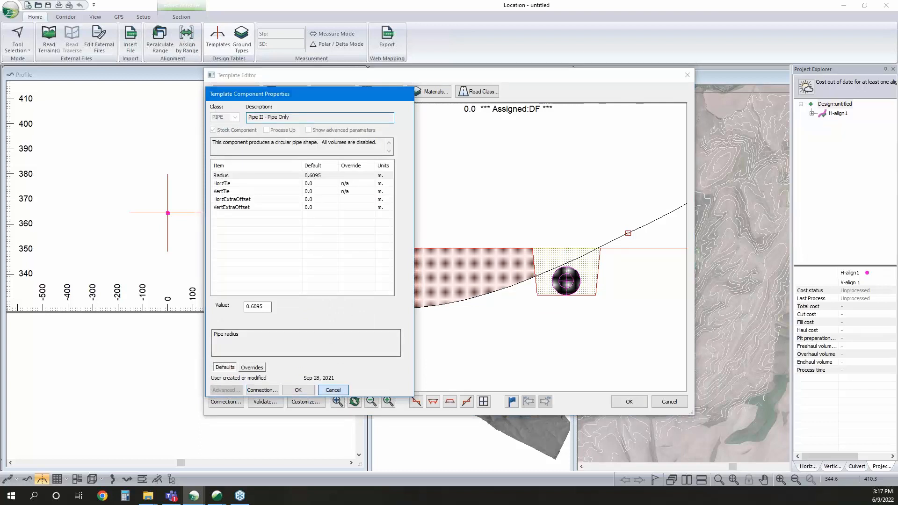
Check the width settings of the Resource I-left and Resource I-right components in the Work Pad On Left template
{"action": "left_click", "coordinate": [255, 175]}
{"action": "double_click", "coordinate": [254, 175]}
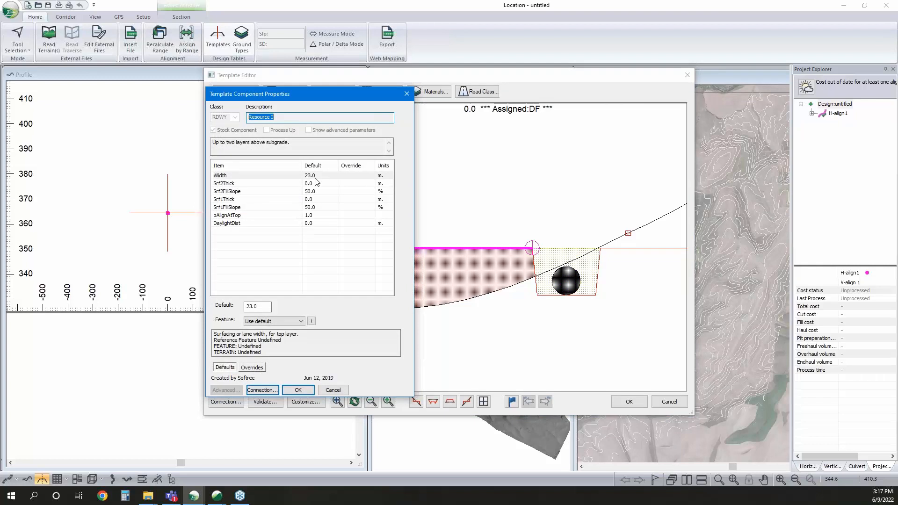
{"action": "left_click", "coordinate": [333, 389]}
{"action": "left_click", "coordinate": [274, 183]}
{"action": "double_click", "coordinate": [274, 183]}
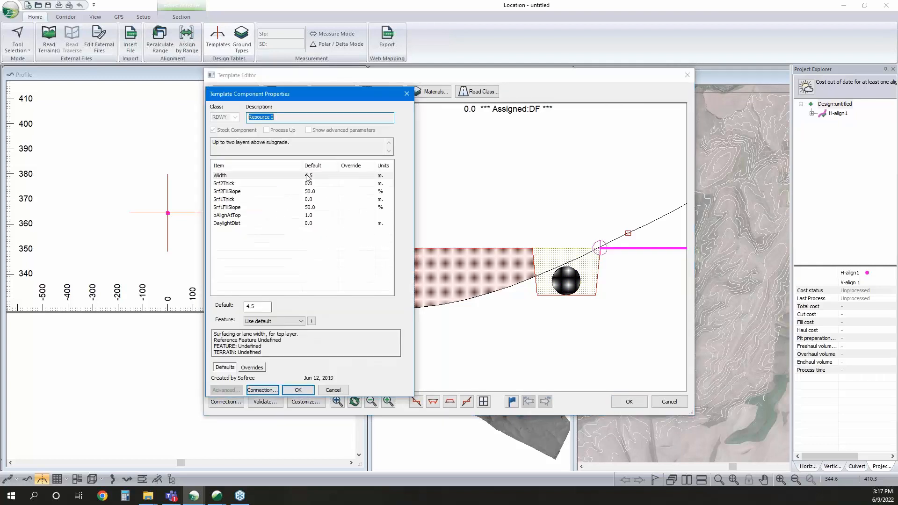
{"action": "left_click", "coordinate": [333, 390]}
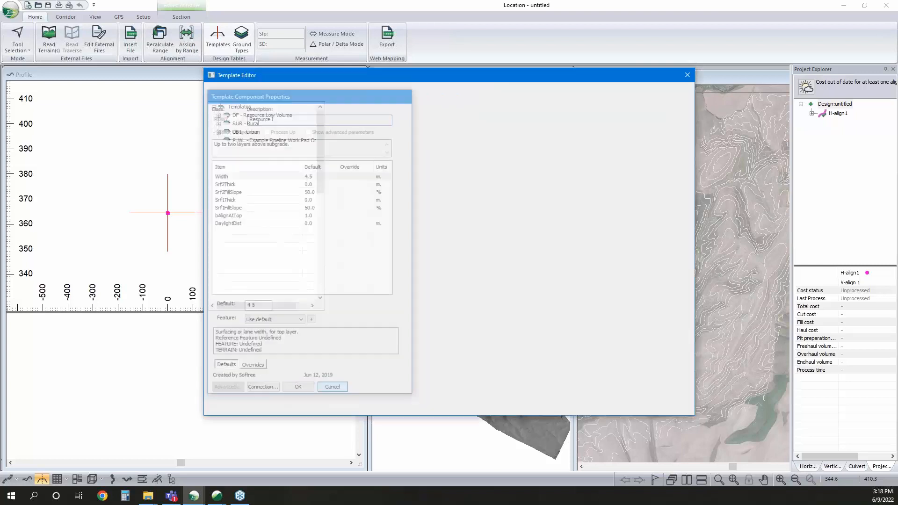
{"action": "scroll", "coordinate": [539, 301], "scroll_direction": "down", "scroll_amount": 3}
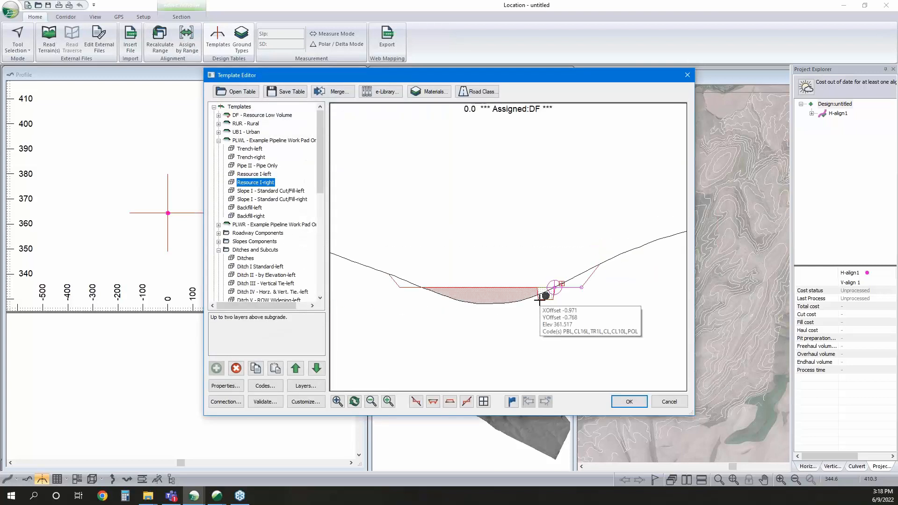
Duplicate the PLWR - Example Pipeline Work Pad On Right template as a new template
{"action": "left_click", "coordinate": [257, 225]}
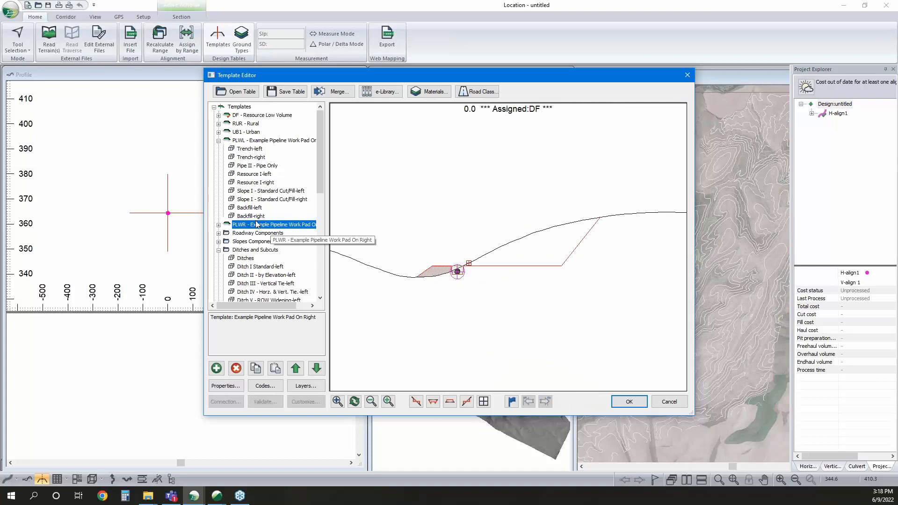
{"action": "double_click", "coordinate": [255, 225]}
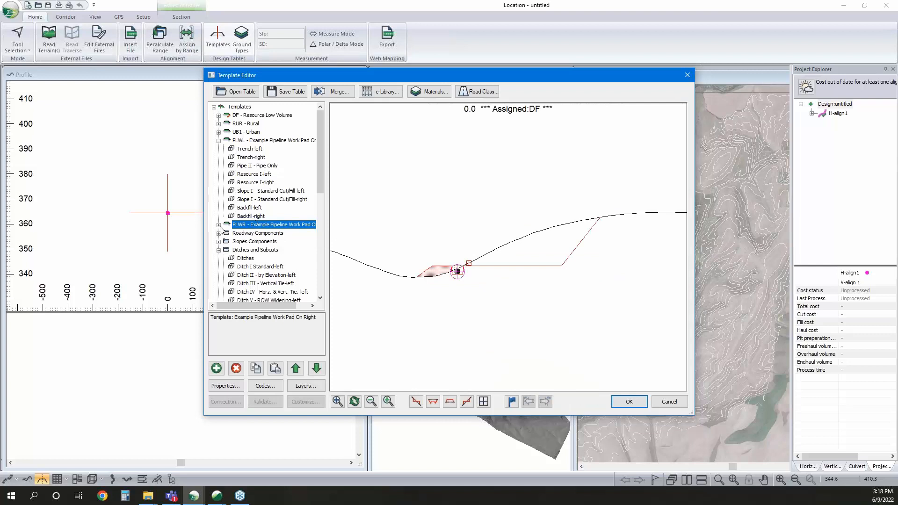
{"action": "right_click", "coordinate": [254, 217]}
{"action": "left_click", "coordinate": [279, 216]}
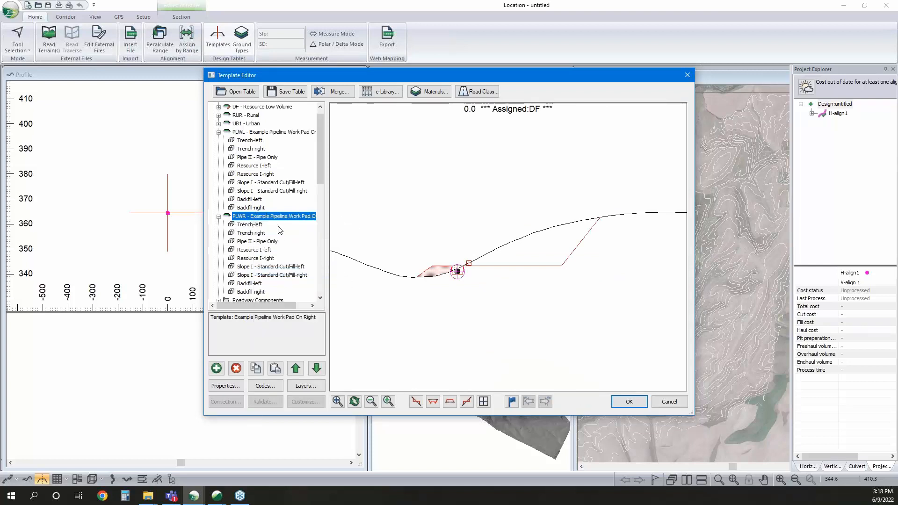
{"action": "right_click", "coordinate": [278, 216]}
{"action": "mouse_move", "coordinate": [344, 279]}
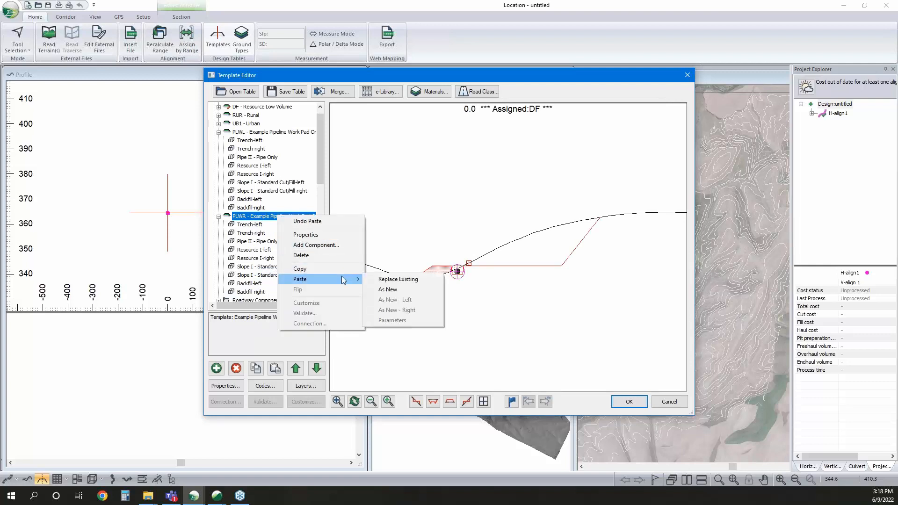
{"action": "left_click", "coordinate": [421, 290]}
Rename the duplicated template as PLWB with the description Example Pipeline Work Pad On Both
{"action": "right_click", "coordinate": [295, 233]}
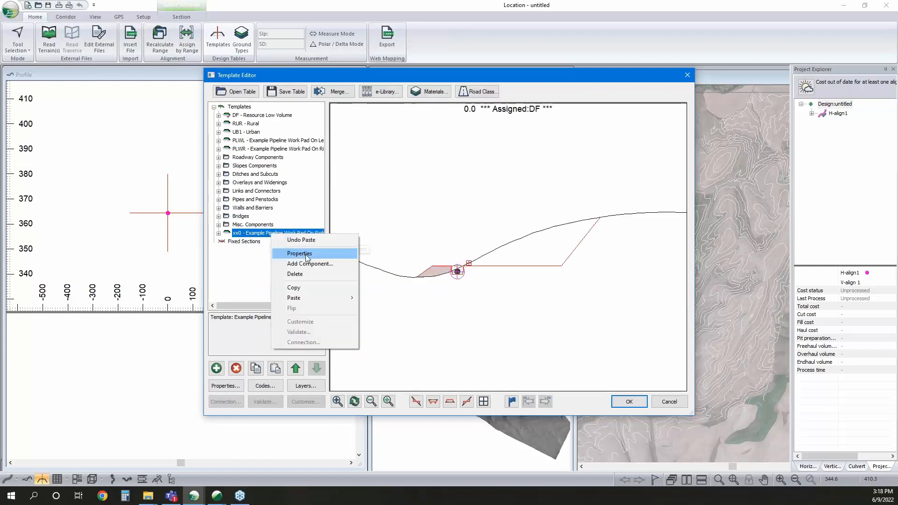
{"action": "left_click", "coordinate": [305, 254]}
{"action": "left_click_drag", "start_coordinate": [416, 199], "coordinate": [520, 206]}
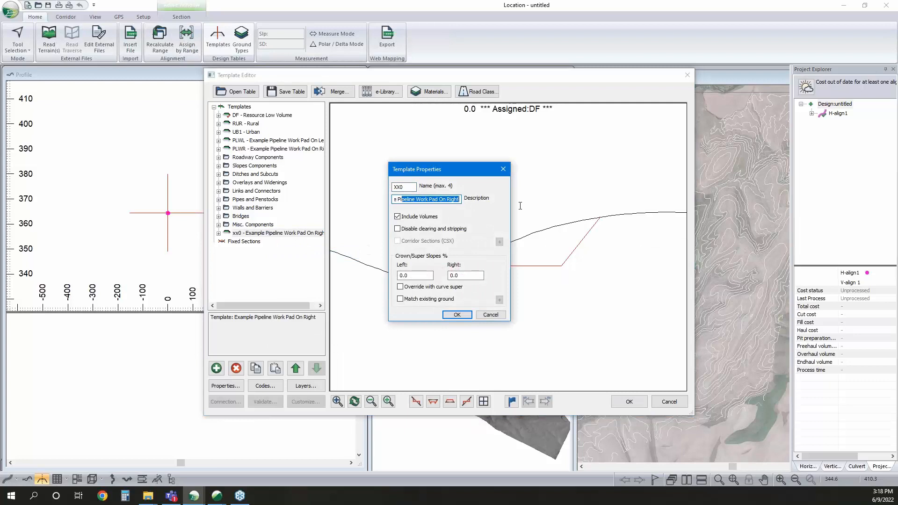
{"action": "double_click", "coordinate": [449, 201]}
{"action": "type", "text": "Both"}
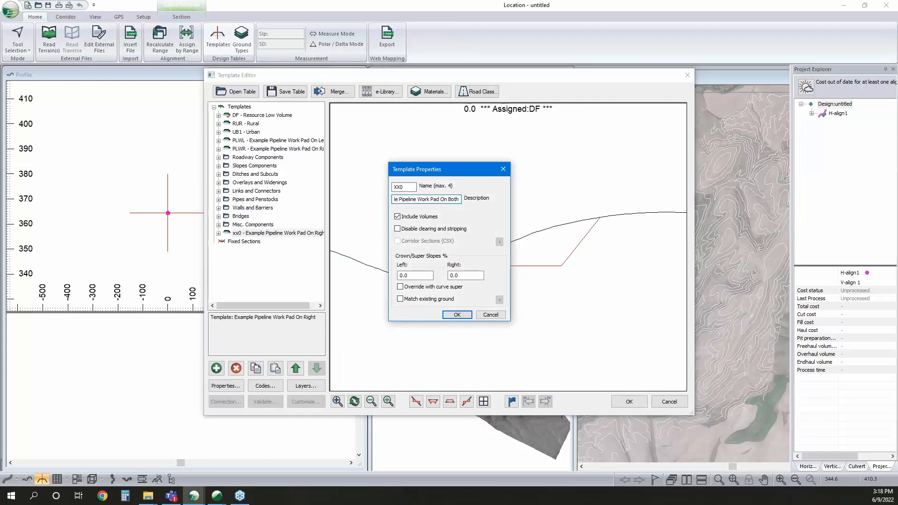
{"action": "double_click", "coordinate": [404, 187]}
{"action": "left_click", "coordinate": [457, 315]}
Delete the Resource I-left component from the PLWB template
{"action": "left_click", "coordinate": [219, 233]}
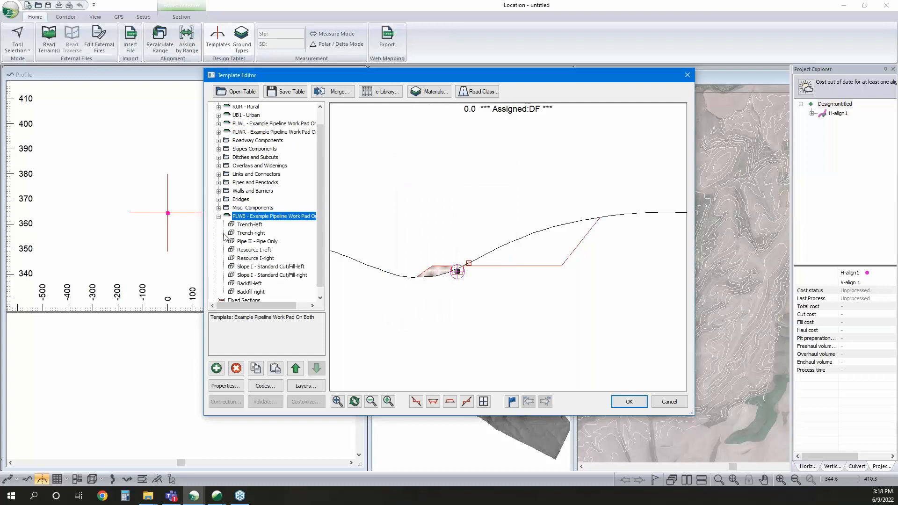
{"action": "left_click", "coordinate": [259, 257]}
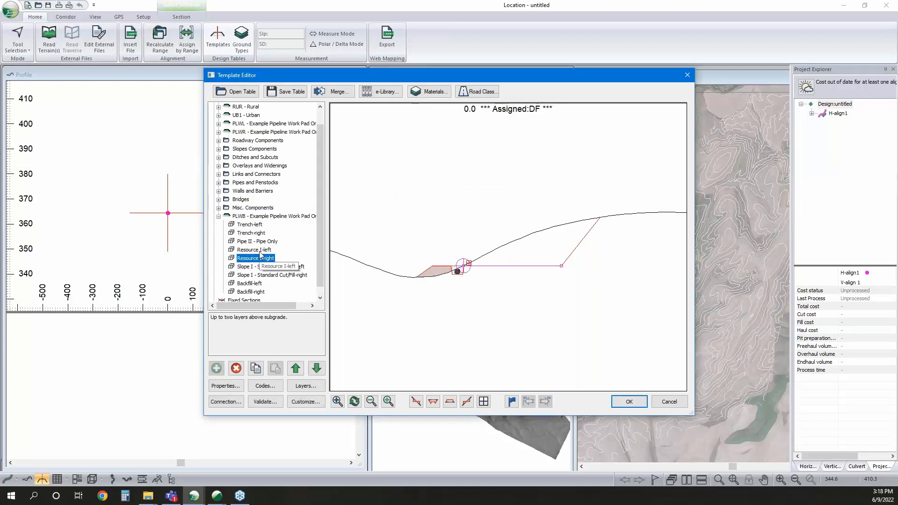
{"action": "left_click", "coordinate": [255, 250]}
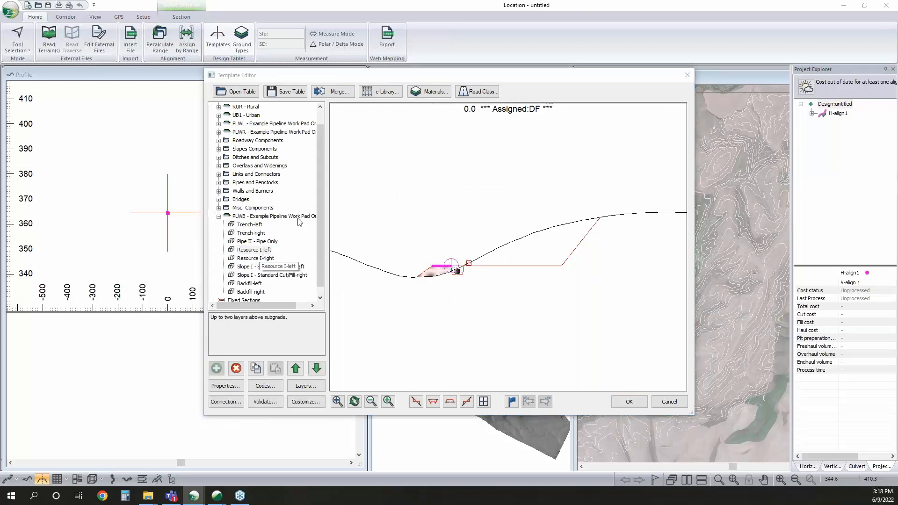
{"action": "double_click", "coordinate": [255, 249]}
{"action": "left_click", "coordinate": [341, 394]}
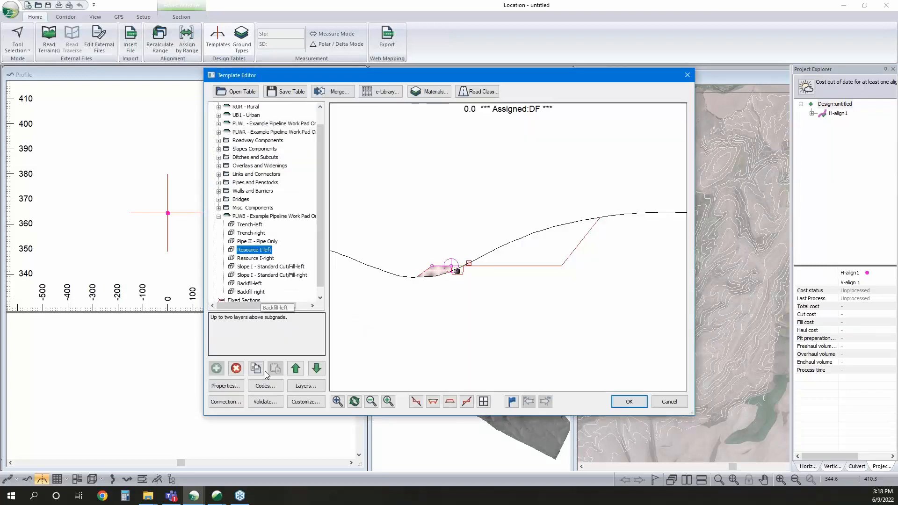
{"action": "left_click", "coordinate": [236, 368]}
Copy PLWB's Resource I-right component, paste it as a new left-side component, and accept the template table with a recalculation
{"action": "right_click", "coordinate": [265, 251]}
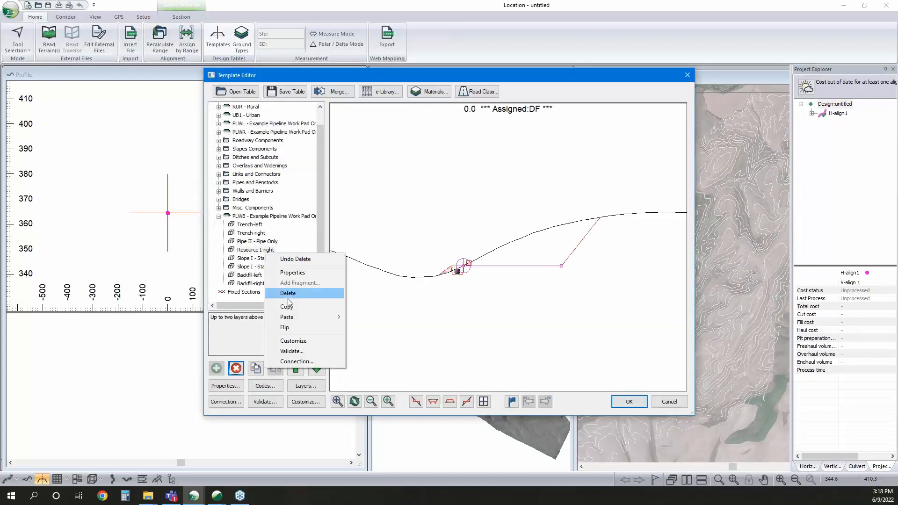
{"action": "left_click", "coordinate": [288, 307]}
{"action": "right_click", "coordinate": [263, 251]}
{"action": "mouse_move", "coordinate": [309, 313]}
{"action": "left_click", "coordinate": [369, 334]}
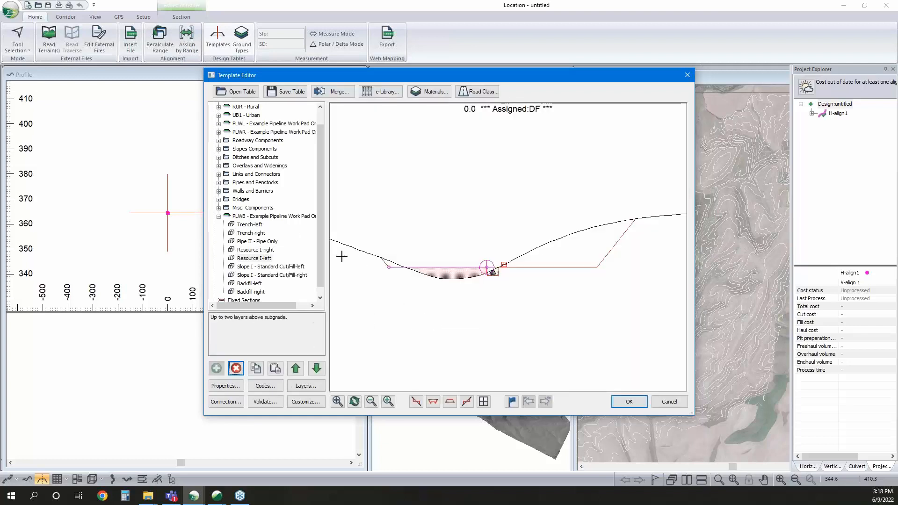
{"action": "left_click", "coordinate": [631, 402]}
{"action": "left_click", "coordinate": [473, 278]}
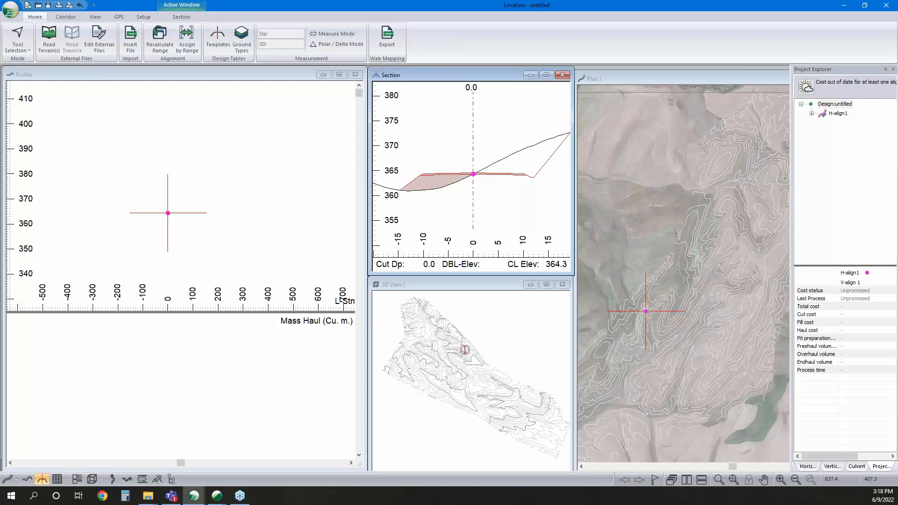
Assign the PLWL Example Pipeline Work Pad On Left template to the whole alignment, replacing DF Resource Low Volume
{"action": "left_click", "coordinate": [187, 40]}
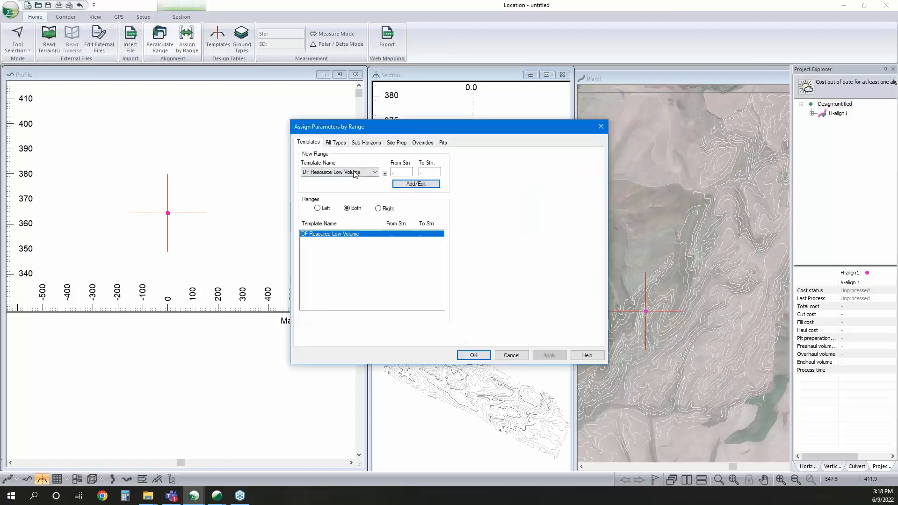
{"action": "left_click", "coordinate": [356, 172]}
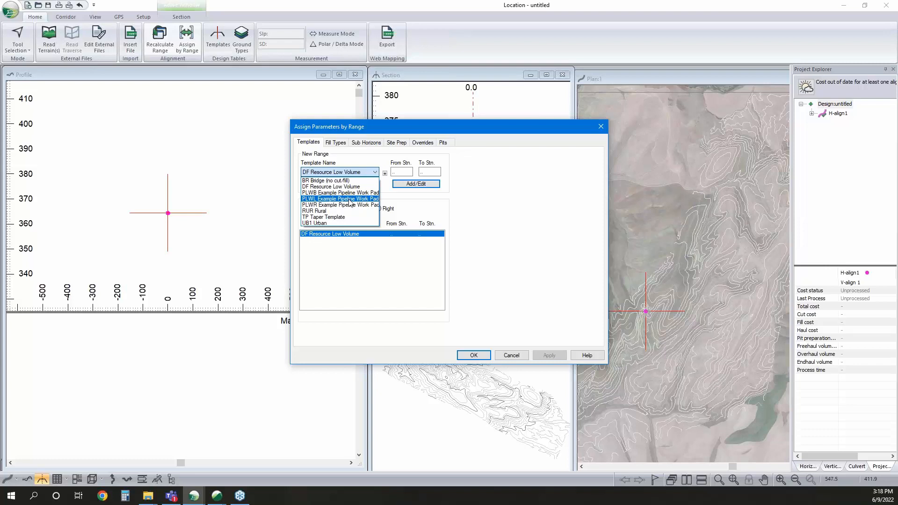
{"action": "left_click", "coordinate": [350, 200]}
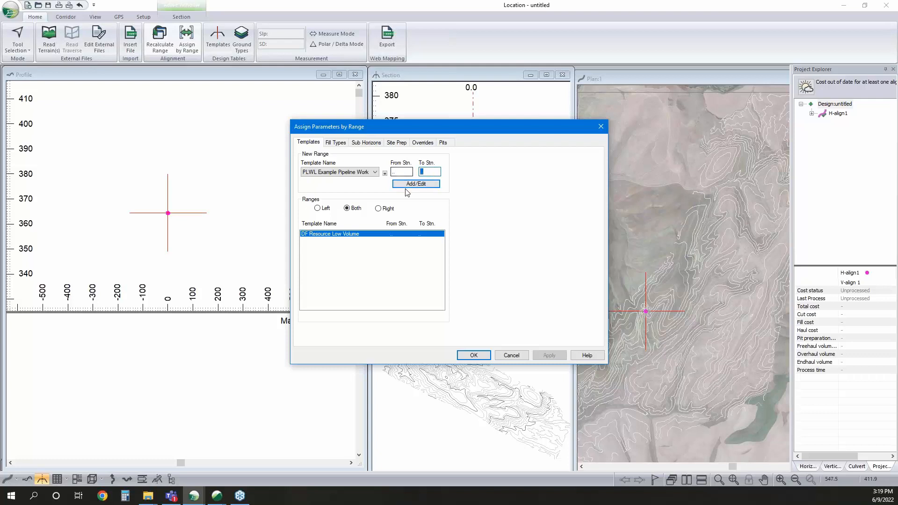
{"action": "left_click", "coordinate": [412, 185]}
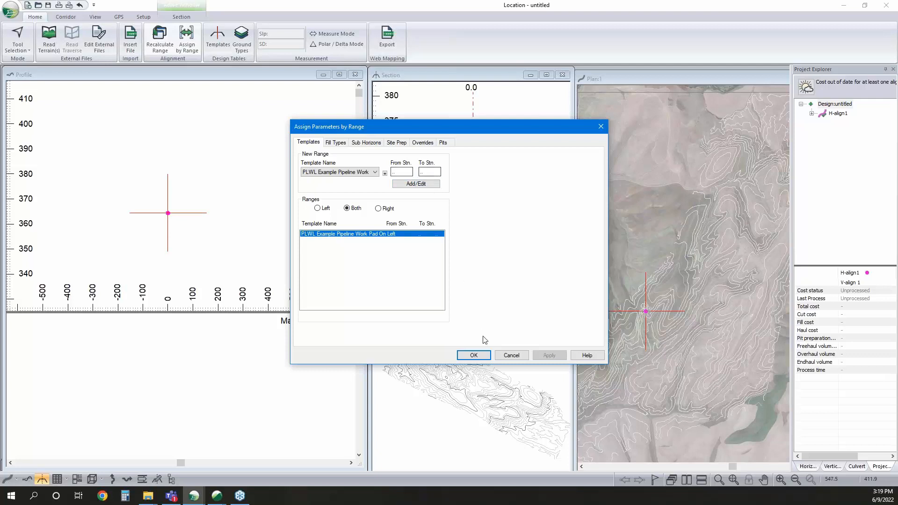
{"action": "left_click", "coordinate": [483, 358]}
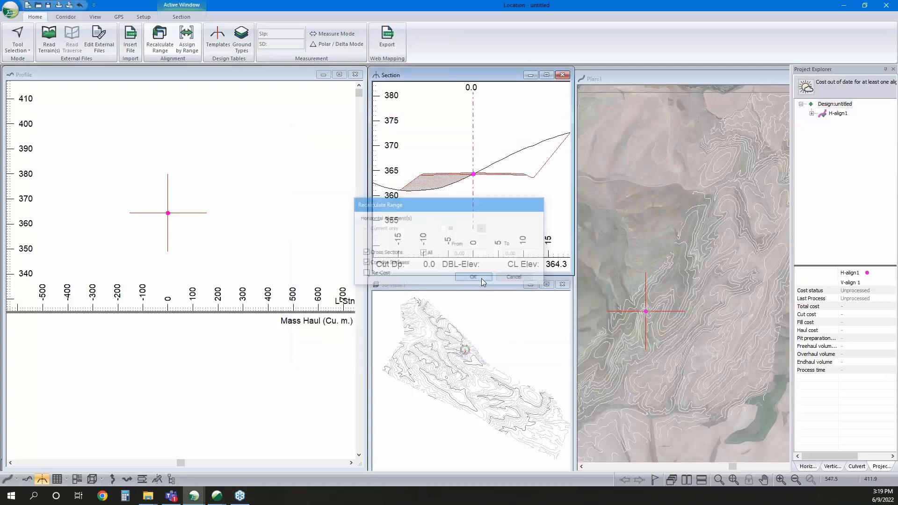
Place the alignment's starting IP beside the road near the terrain's north-east corner, using the Add/Edit IP tool in the plan
{"action": "right_click", "coordinate": [688, 262]}
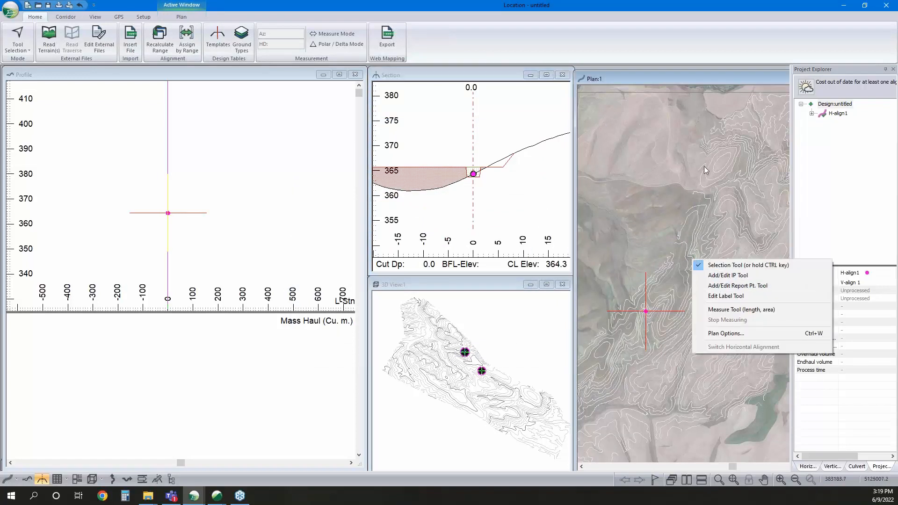
{"action": "left_click", "coordinate": [721, 265]}
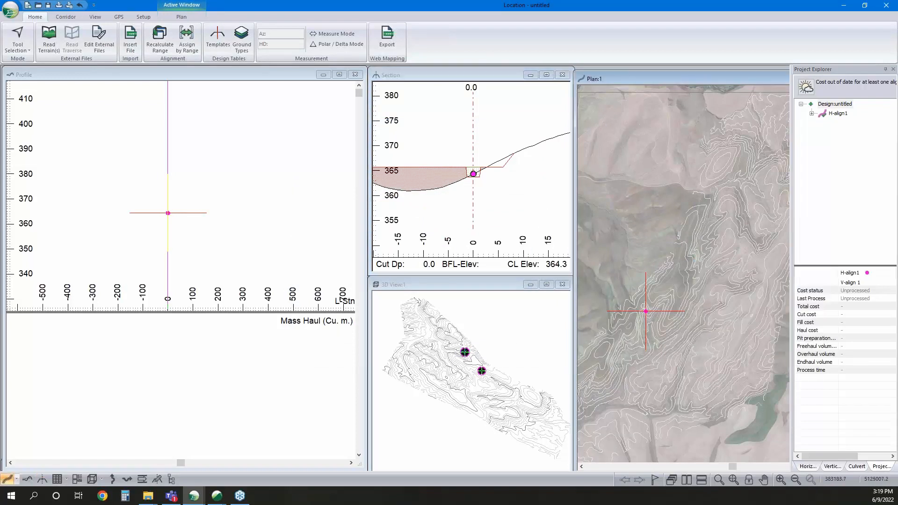
{"action": "right_click", "coordinate": [639, 216]}
{"action": "left_click", "coordinate": [668, 232]}
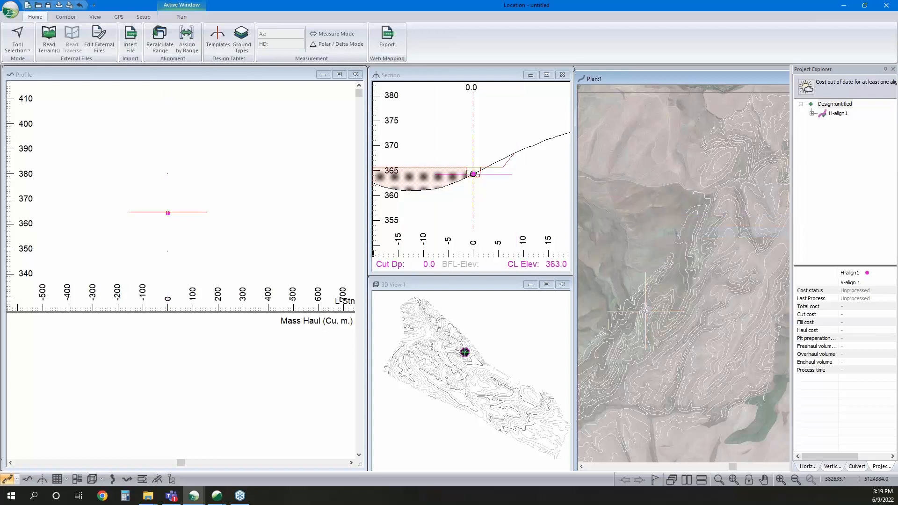
{"action": "scroll", "coordinate": [692, 242], "scroll_direction": "down", "scroll_amount": 4}
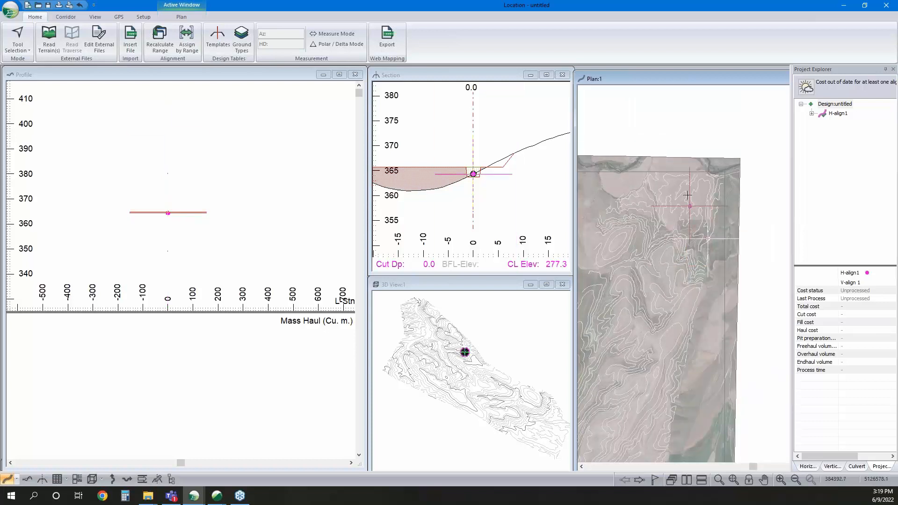
{"action": "scroll", "coordinate": [704, 177], "scroll_direction": "up", "scroll_amount": 3}
{"action": "middle_click_drag", "start_coordinate": [725, 161], "coordinate": [698, 208]}
{"action": "left_click", "coordinate": [698, 208]}
{"action": "scroll", "coordinate": [702, 220], "scroll_direction": "up", "scroll_amount": 2}
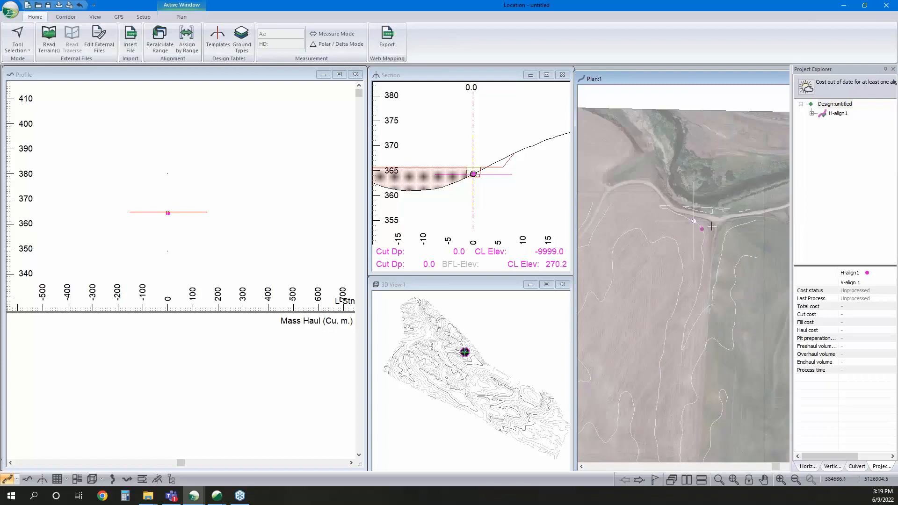
{"action": "left_click", "coordinate": [715, 220]}
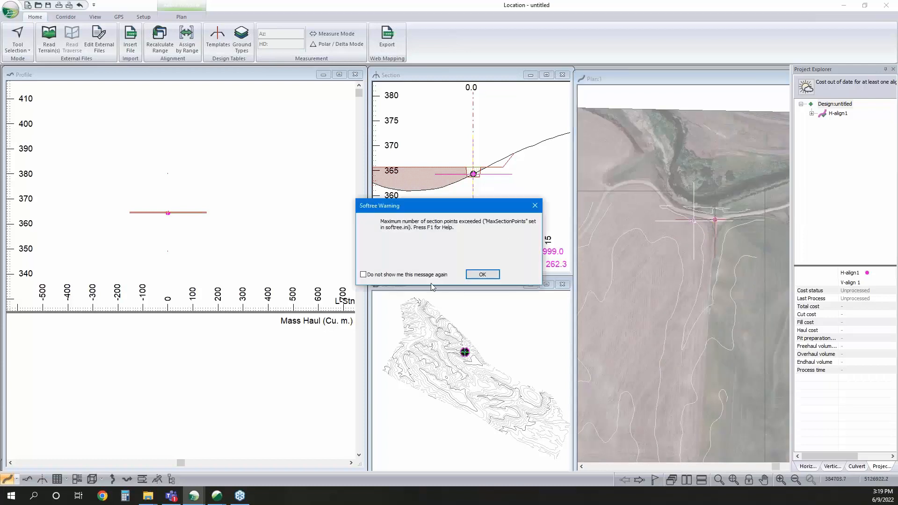
{"action": "left_click", "coordinate": [478, 276]}
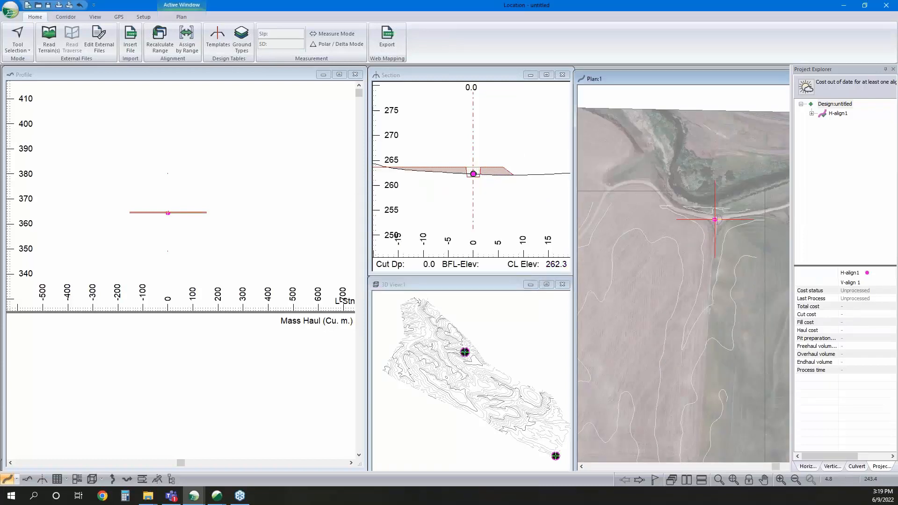
Add a second IP south-west of the start point, at about station 709
{"action": "scroll", "coordinate": [716, 199], "scroll_direction": "down", "scroll_amount": 1}
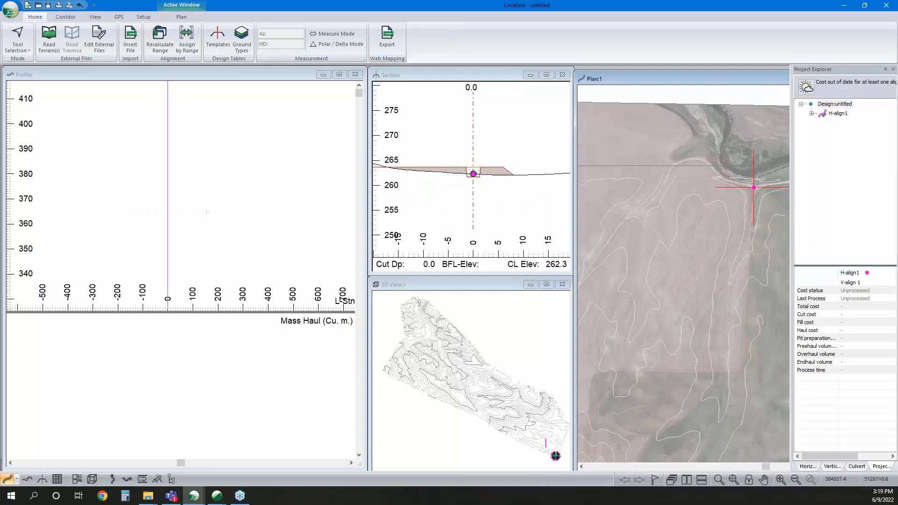
{"action": "middle_click_drag", "start_coordinate": [644, 327], "coordinate": [693, 162]}
{"action": "scroll", "coordinate": [695, 254], "scroll_direction": "down", "scroll_amount": 1}
{"action": "left_click", "coordinate": [698, 251]}
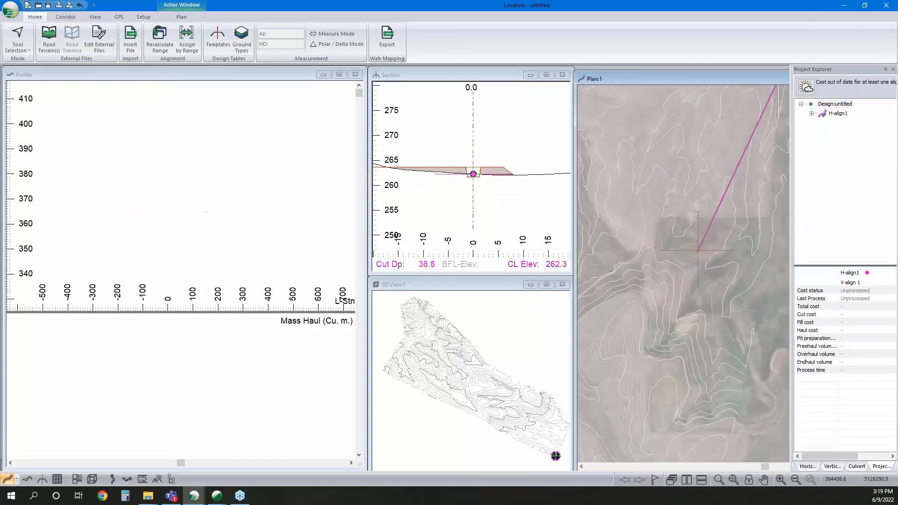
{"action": "left_click", "coordinate": [689, 249]}
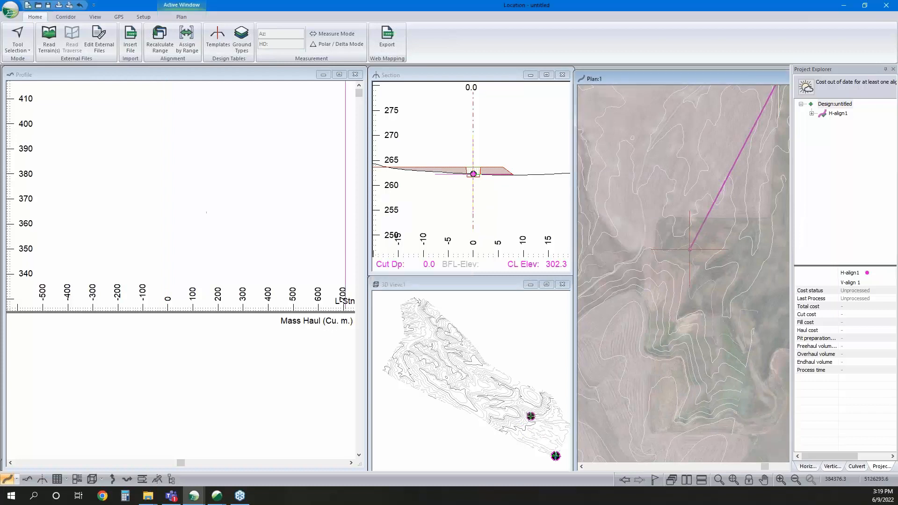
Fit the profile to the new alignment and add a third IP farther south-west, at about station 1175
{"action": "left_click", "coordinate": [733, 480]}
{"action": "scroll", "coordinate": [171, 161], "scroll_direction": "down", "scroll_amount": 3}
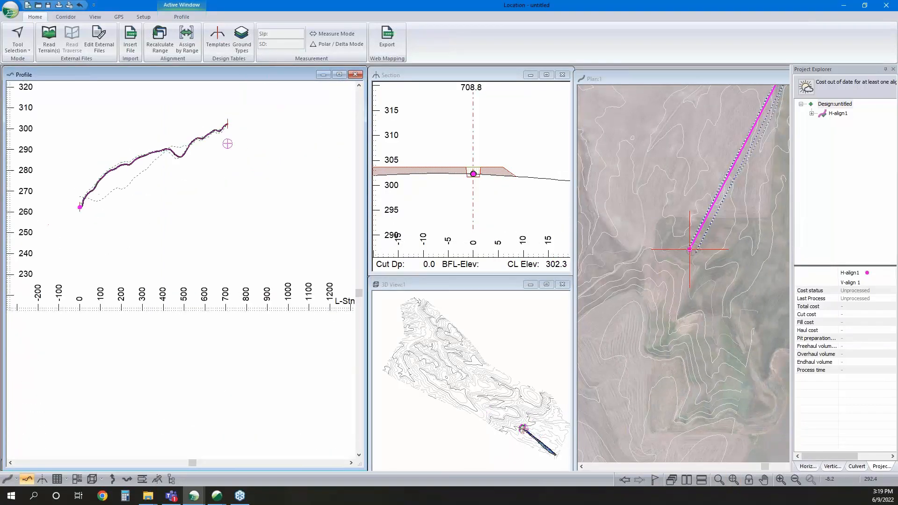
{"action": "scroll", "coordinate": [684, 253], "scroll_direction": "down", "scroll_amount": 1}
{"action": "scroll", "coordinate": [683, 272], "scroll_direction": "down", "scroll_amount": 2}
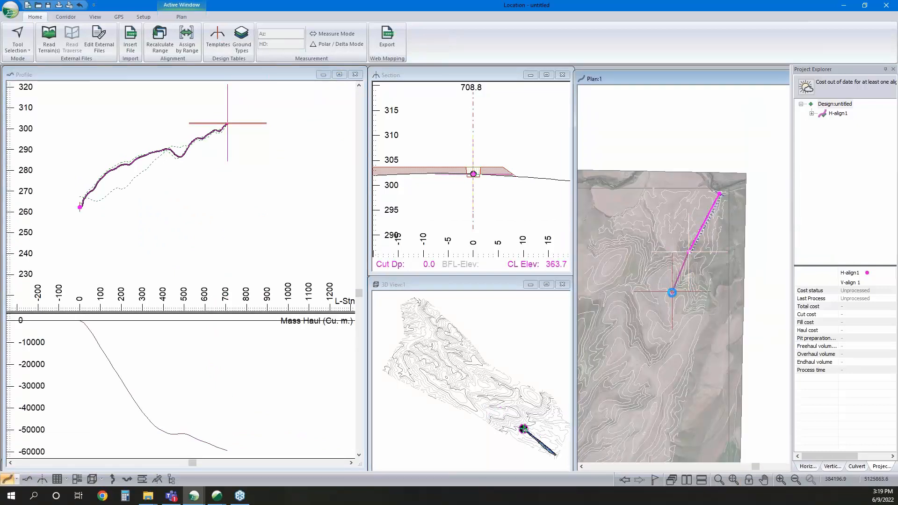
{"action": "left_click", "coordinate": [672, 291]}
{"action": "scroll", "coordinate": [201, 207], "scroll_direction": "down", "scroll_amount": 2}
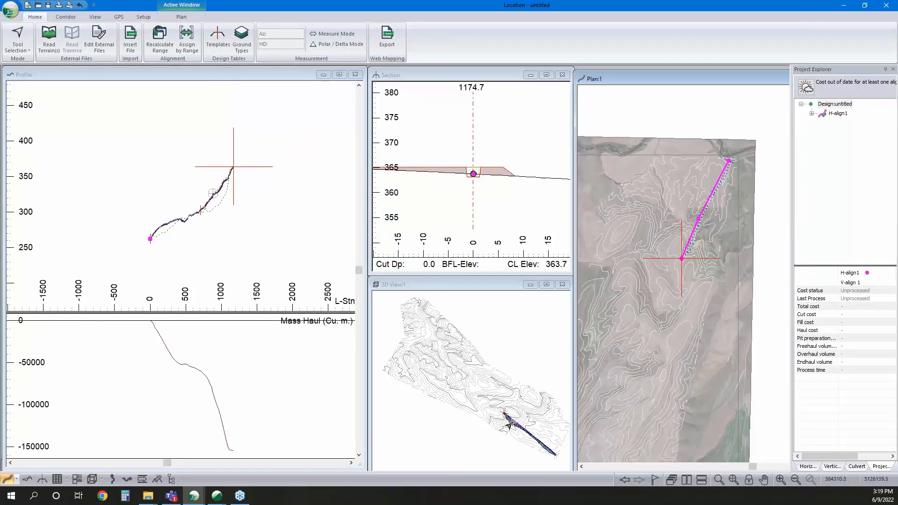
Show topo.terx in the 3D view as shaded 50% grey triangles with its features hidden
{"action": "scroll", "coordinate": [496, 411], "scroll_direction": "up", "scroll_amount": 3}
{"action": "left_click_drag", "start_coordinate": [493, 415], "coordinate": [450, 377]}
{"action": "right_click", "coordinate": [462, 347]}
{"action": "left_click", "coordinate": [482, 355]}
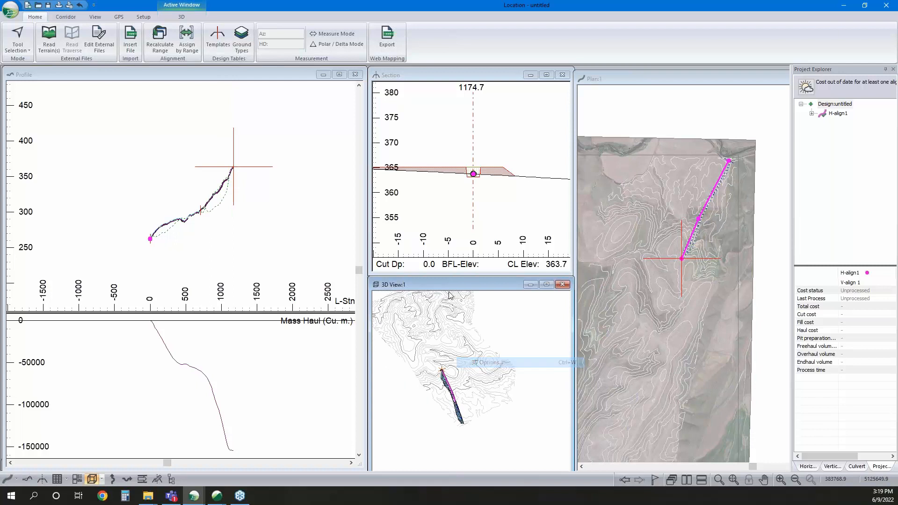
{"action": "left_click", "coordinate": [351, 185]}
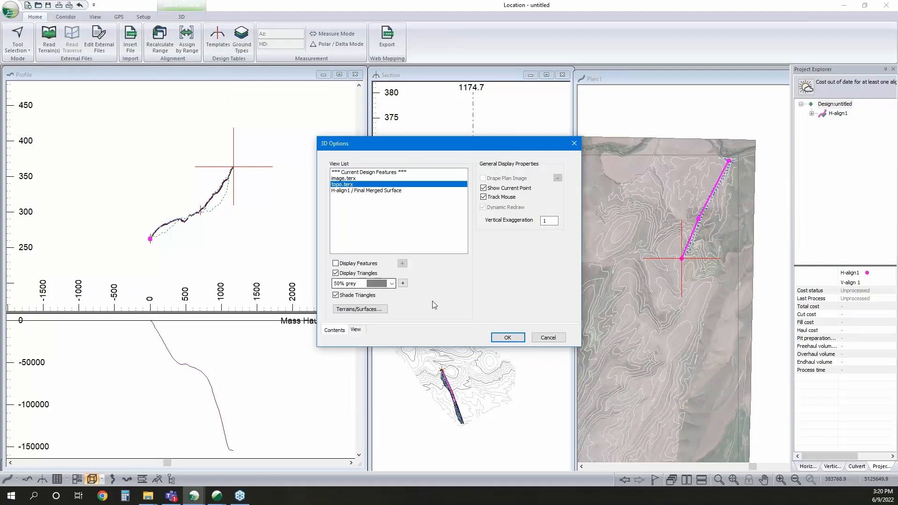
{"action": "left_click", "coordinate": [548, 338]}
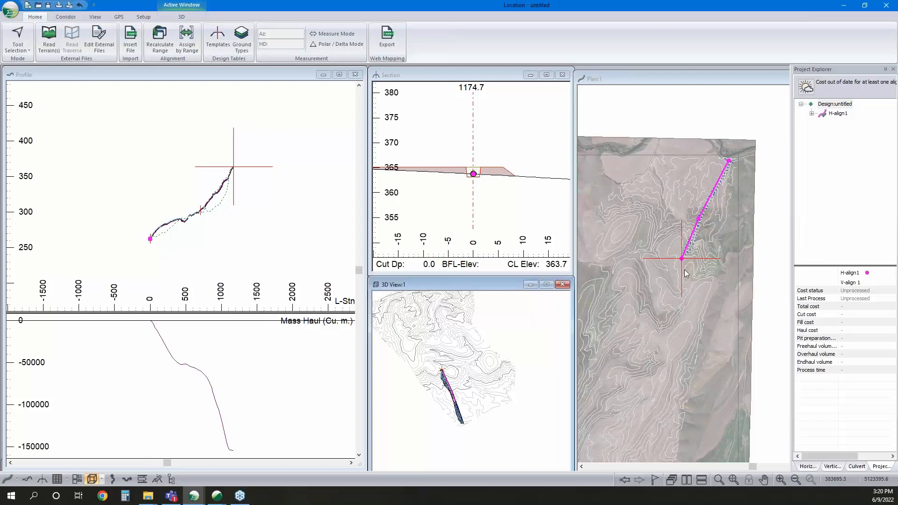
Extend the alignment to about station 2098, insert an intermediate IP at about station 1868, and add another IP farther south
{"action": "left_click", "coordinate": [685, 299]}
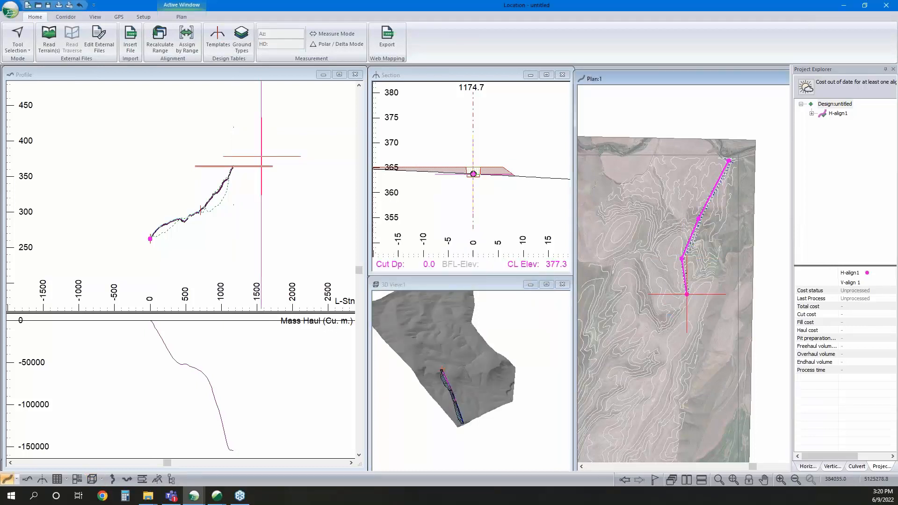
{"action": "left_click", "coordinate": [658, 334]}
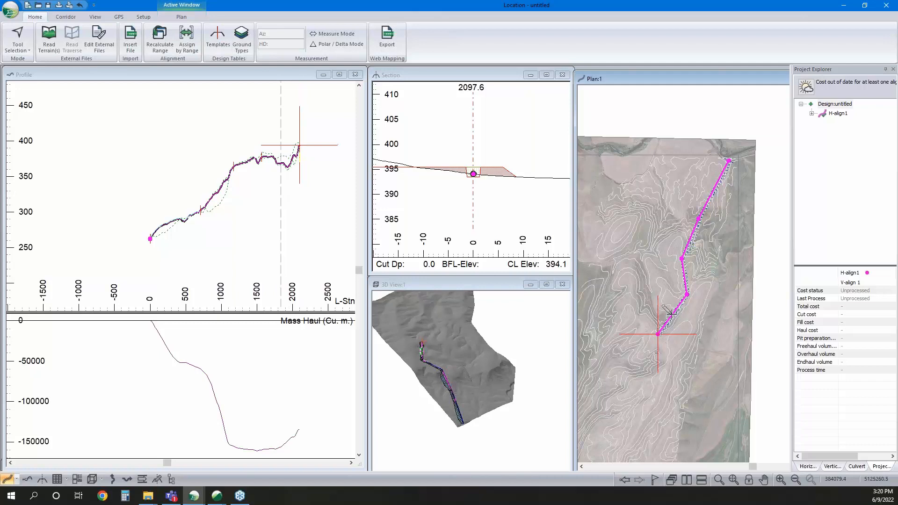
{"action": "left_click", "coordinate": [676, 320]}
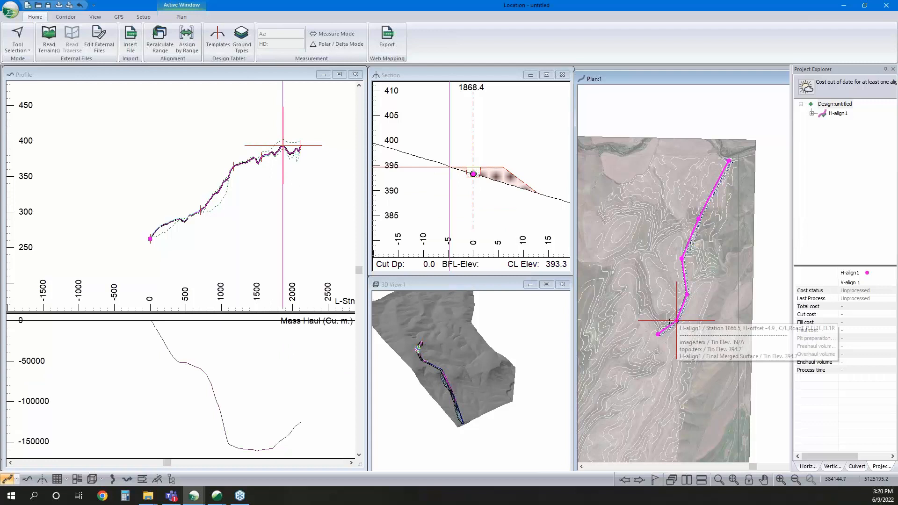
{"action": "middle_click_drag", "start_coordinate": [661, 324], "coordinate": [690, 282]}
{"action": "left_click", "coordinate": [689, 321]}
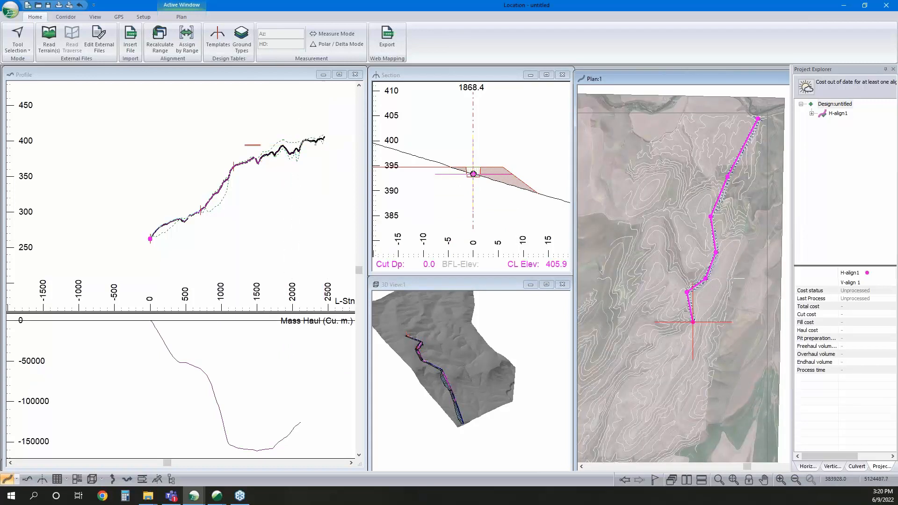
Extend the alignment south-west with IPs at about stations 2715, 3365 and 3801
{"action": "middle_click_drag", "start_coordinate": [681, 346], "coordinate": [703, 319]}
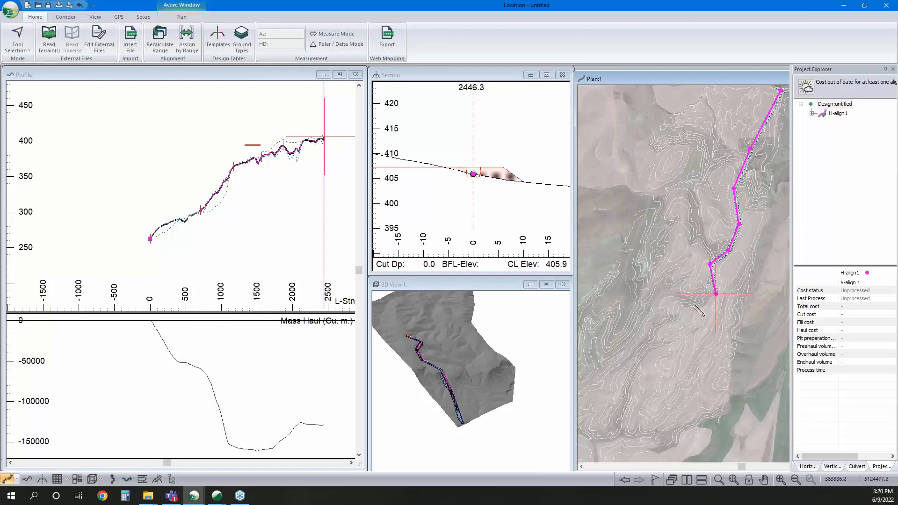
{"action": "key", "text": "ctrl+z"}
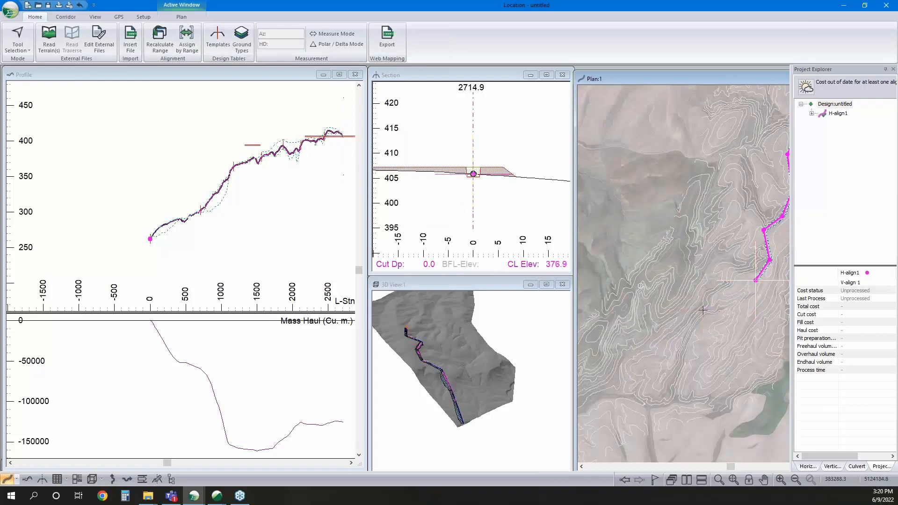
{"action": "left_click", "coordinate": [703, 310]}
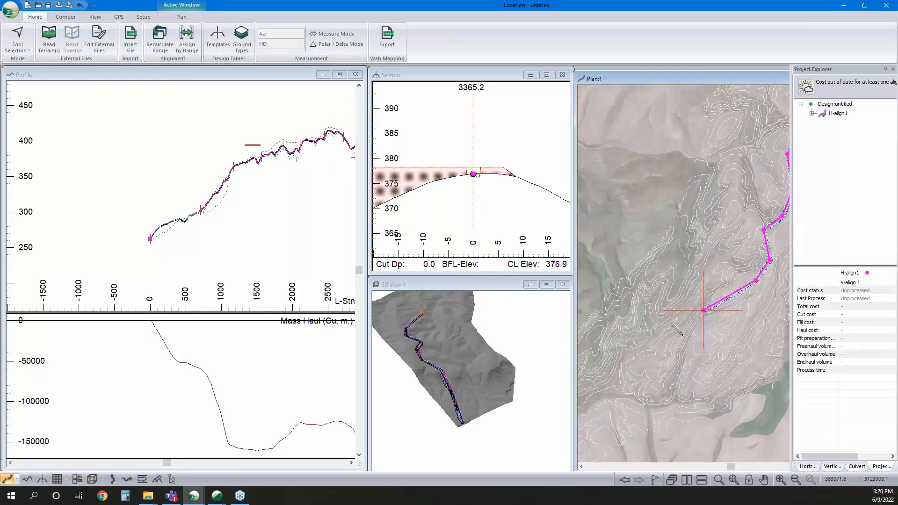
{"action": "left_click", "coordinate": [680, 338]}
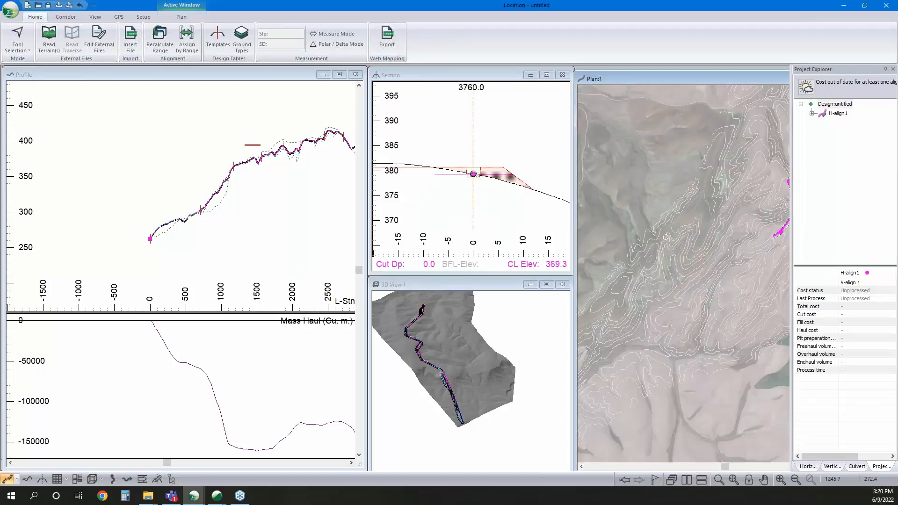
{"action": "left_click", "coordinate": [246, 216]}
{"action": "middle_click_drag", "start_coordinate": [246, 216], "coordinate": [114, 223]}
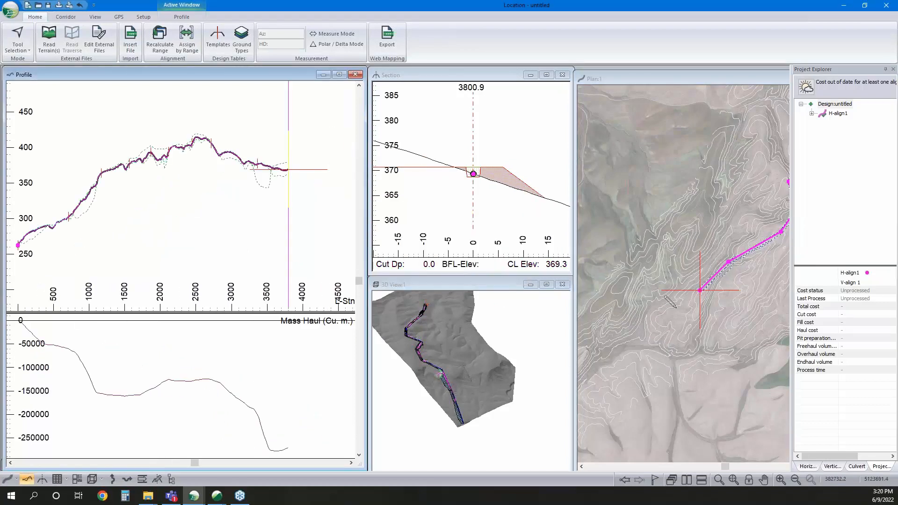
Continue the alignment farther south-west, adding IPs along the slope up to about station 4900
{"action": "left_click", "coordinate": [674, 320]}
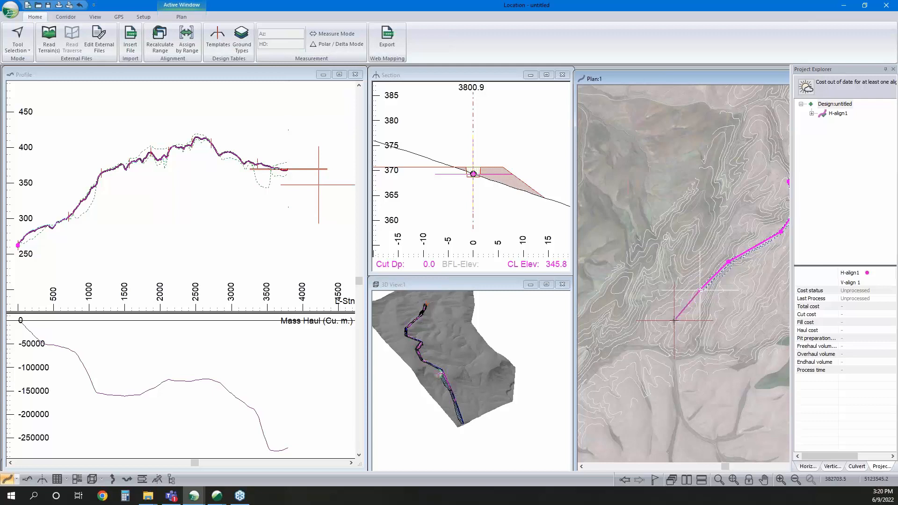
{"action": "left_click", "coordinate": [663, 343]}
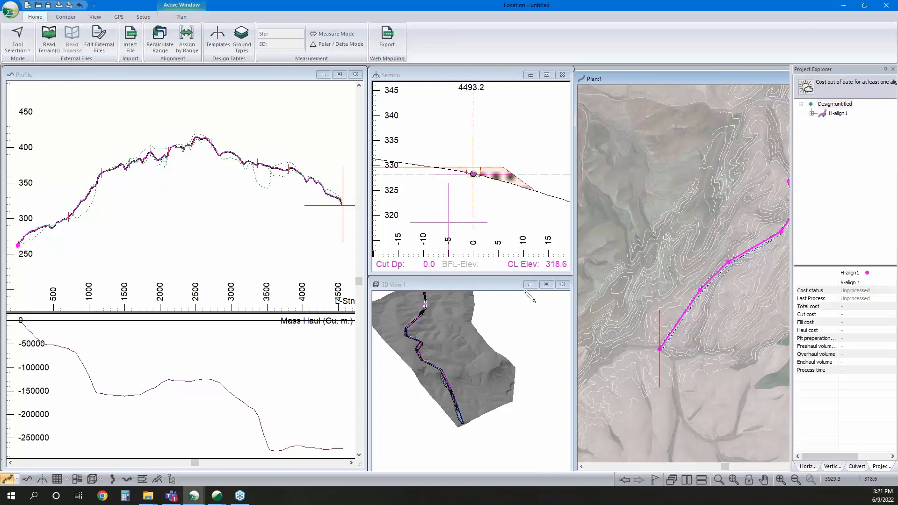
{"action": "left_click_drag", "start_coordinate": [629, 352], "coordinate": [672, 318]}
{"action": "left_click", "coordinate": [672, 319]}
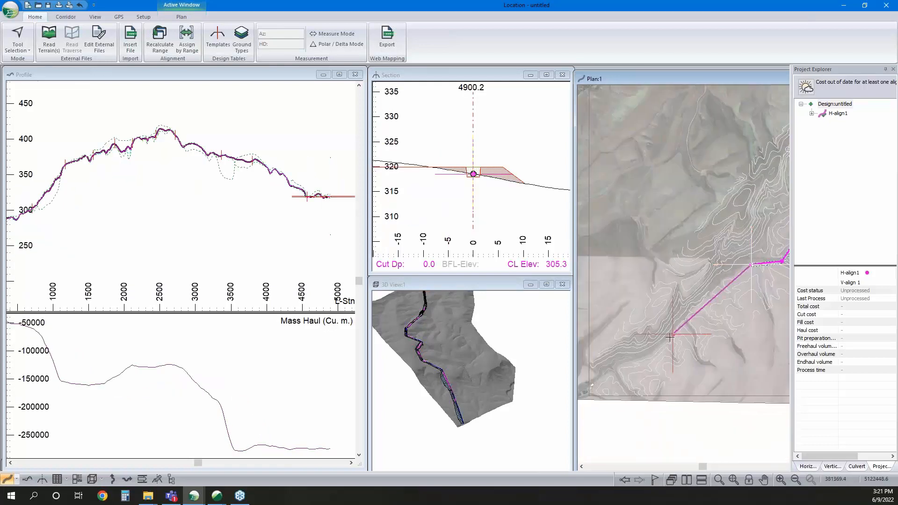
Add IPs at about stations 5534 and 7002, and insert an intermediate IP at about station 6228 between them
{"action": "left_click", "coordinate": [704, 300]}
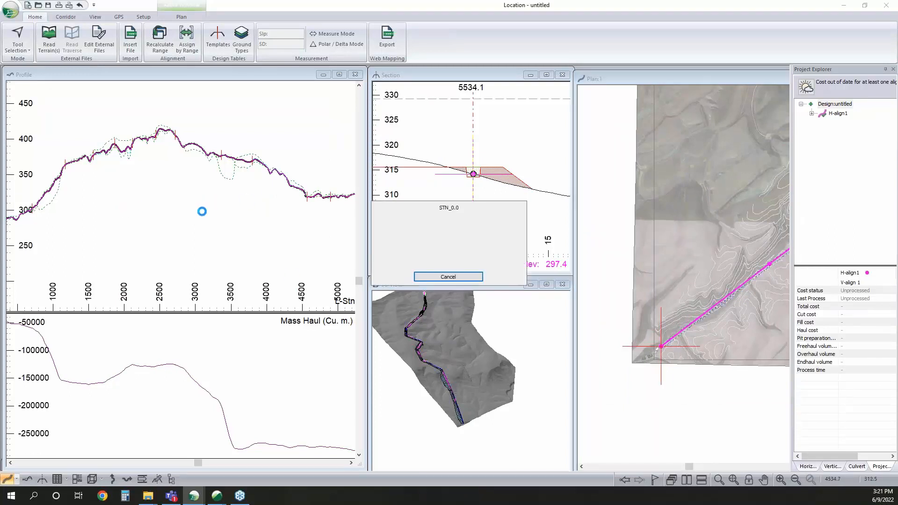
{"action": "middle_click_drag", "start_coordinate": [287, 226], "coordinate": [205, 201]}
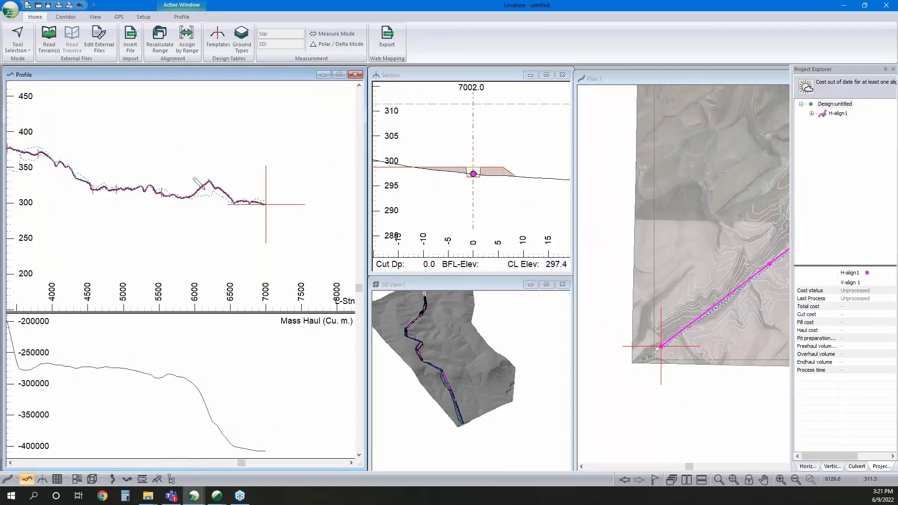
{"action": "left_click_drag", "start_coordinate": [718, 303], "coordinate": [726, 312]}
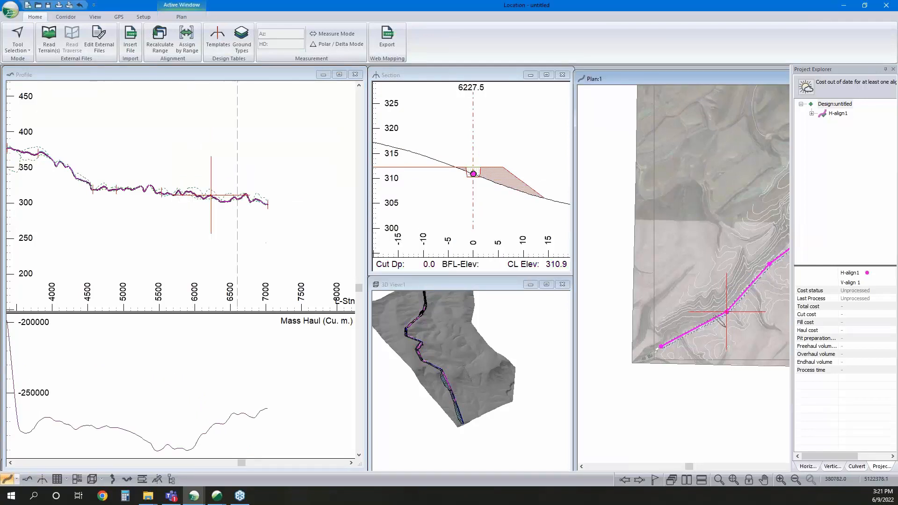
Apply a circular horizontal curve of radius 300 to the IP at station 5534.1
{"action": "left_click", "coordinate": [808, 466]}
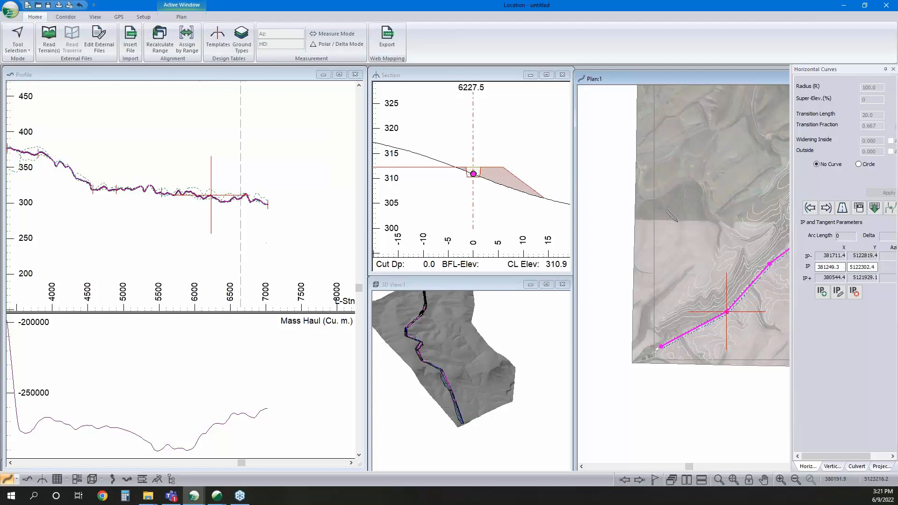
{"action": "middle_click_drag", "start_coordinate": [788, 229], "coordinate": [605, 306]}
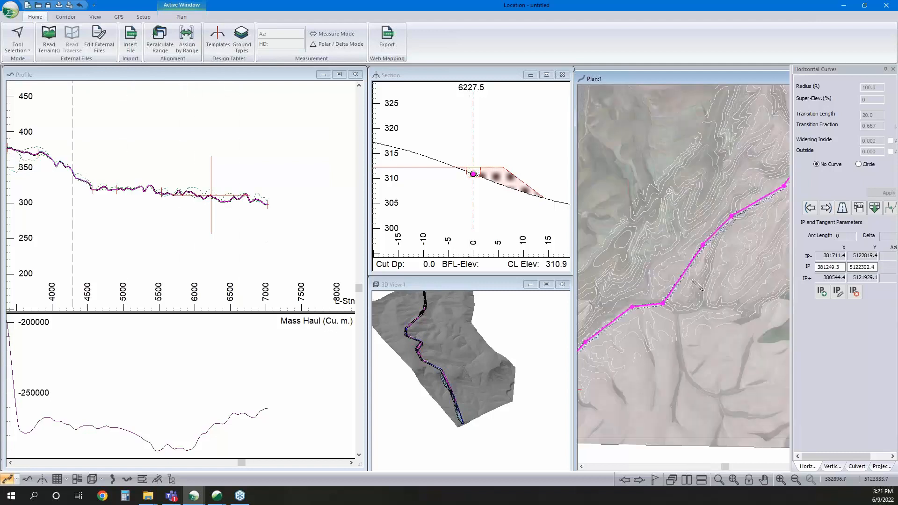
{"action": "left_click", "coordinate": [814, 209]}
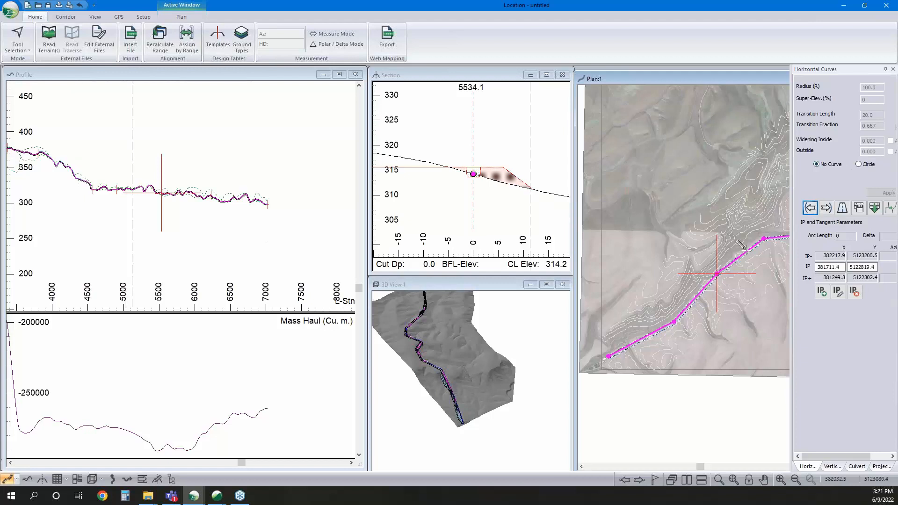
{"action": "left_click", "coordinate": [859, 164]}
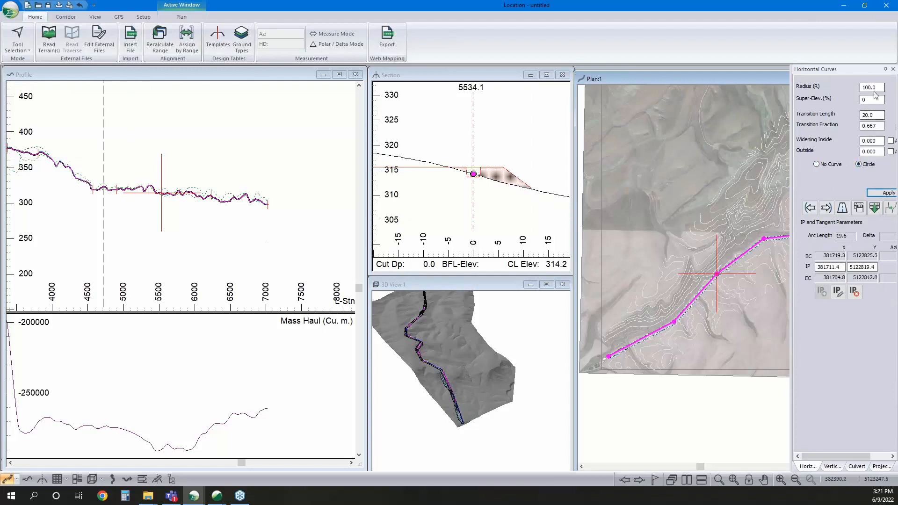
{"action": "left_click", "coordinate": [871, 87]}
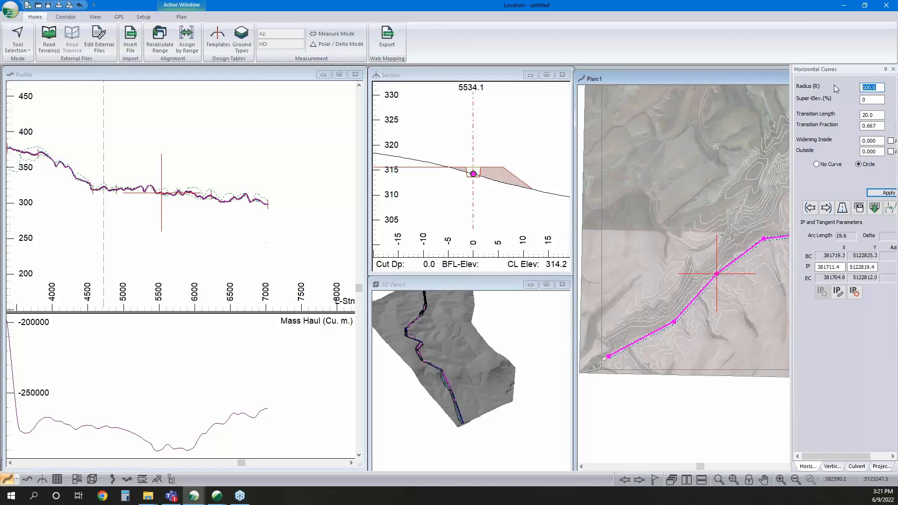
{"action": "type", "text": "300"}
{"action": "left_click", "coordinate": [880, 193]}
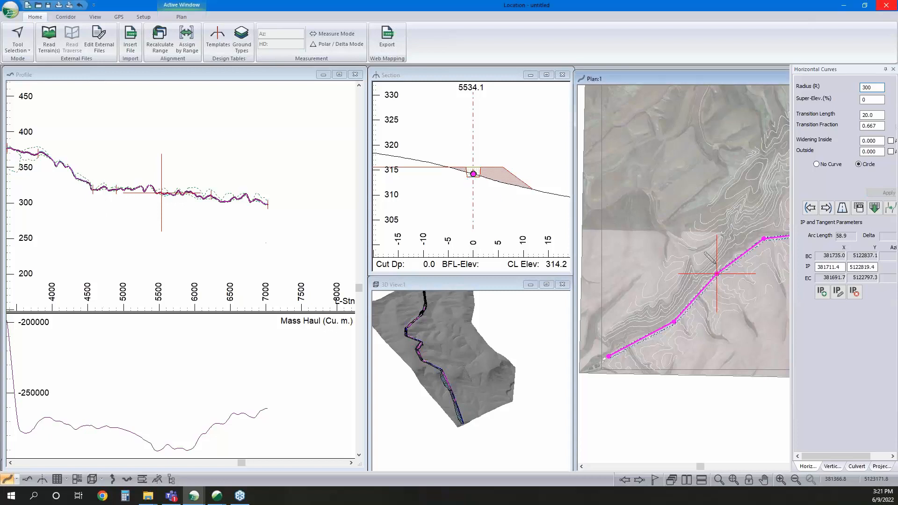
Apply a circular horizontal curve of radius 100 to the preceding IP near station 4900
{"action": "middle_click_drag", "start_coordinate": [761, 262], "coordinate": [672, 273]}
{"action": "left_click", "coordinate": [810, 208]}
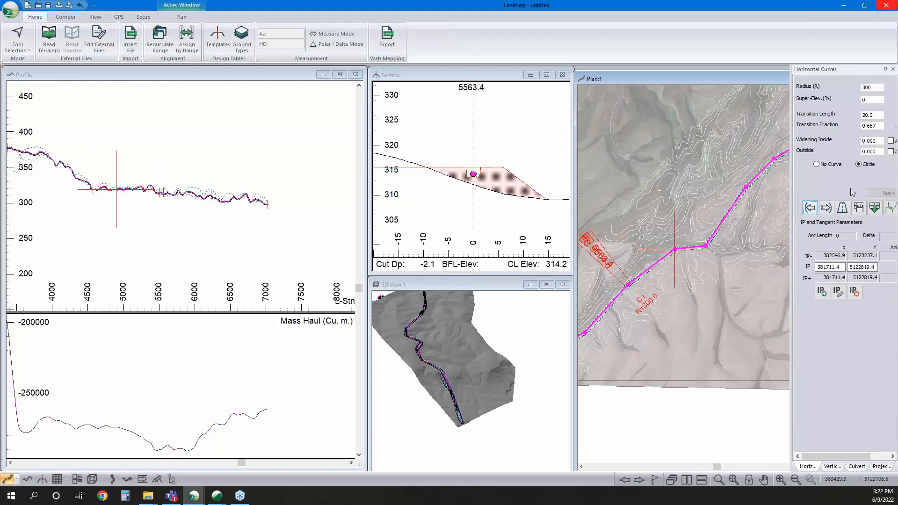
{"action": "left_click", "coordinate": [859, 164]}
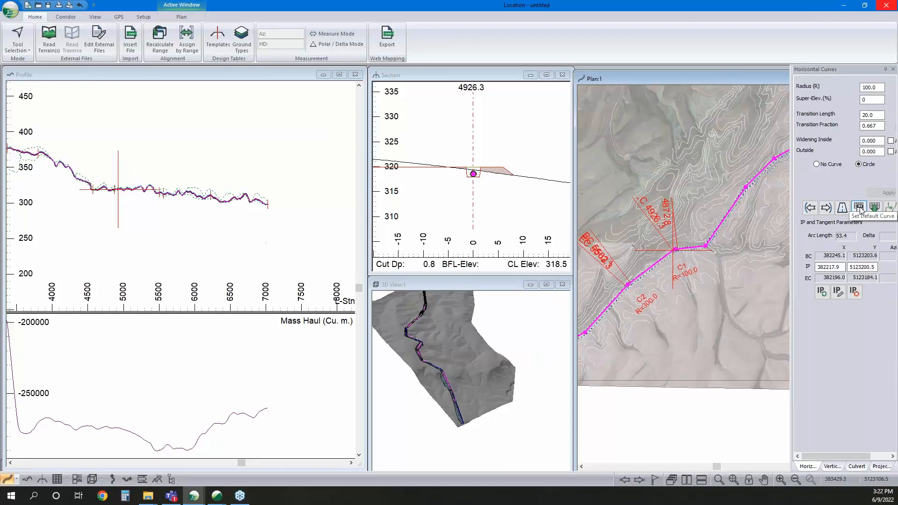
Auto-generate horizontal curves over all stations with the default radius and minimum delta angle 0, keeping the existing curves
{"action": "left_click", "coordinate": [890, 210]}
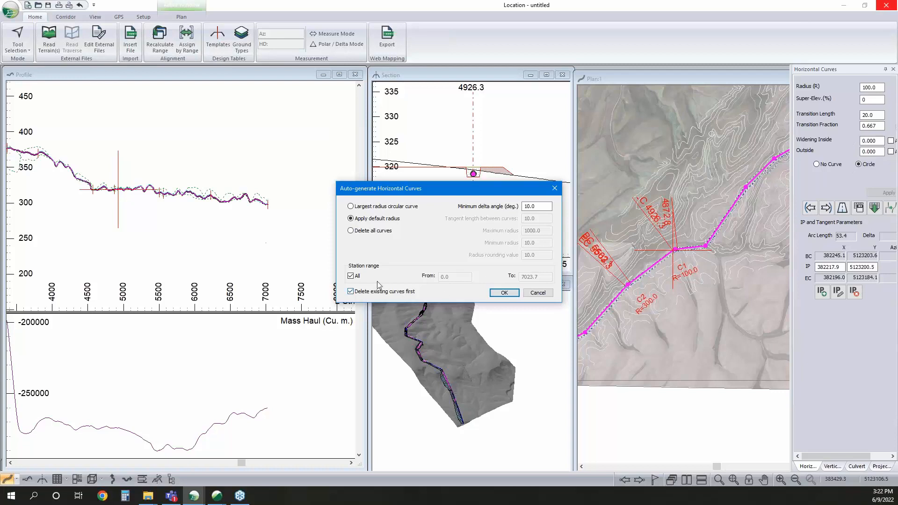
{"action": "left_click_drag", "start_coordinate": [538, 206], "coordinate": [474, 205]}
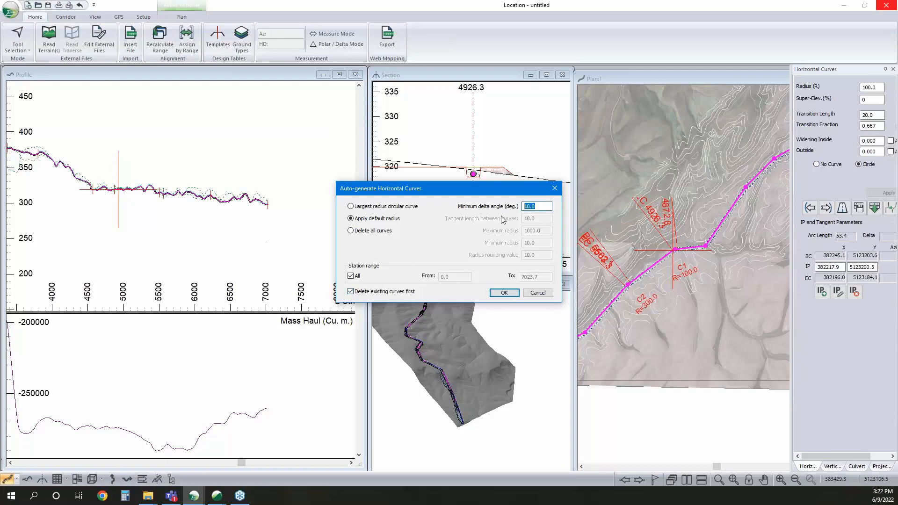
{"action": "left_click", "coordinate": [352, 231]}
{"action": "left_click", "coordinate": [413, 291]}
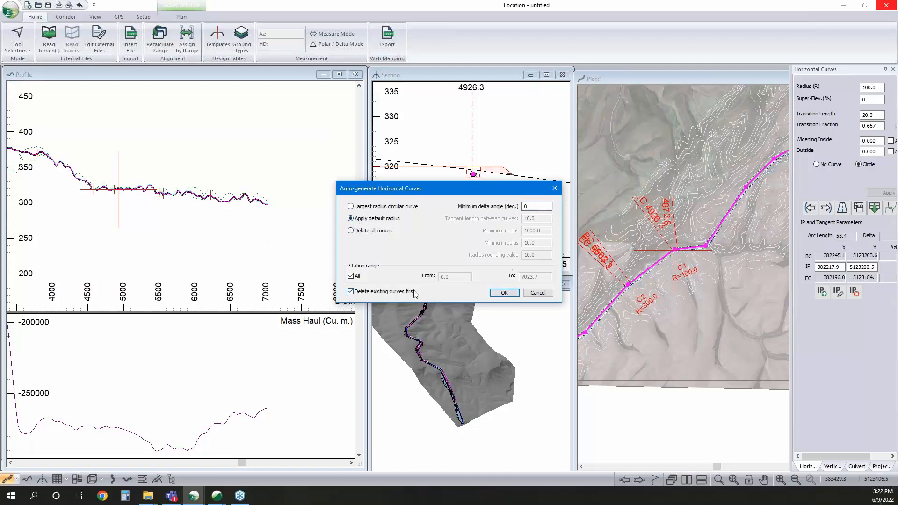
{"action": "left_click", "coordinate": [499, 296]}
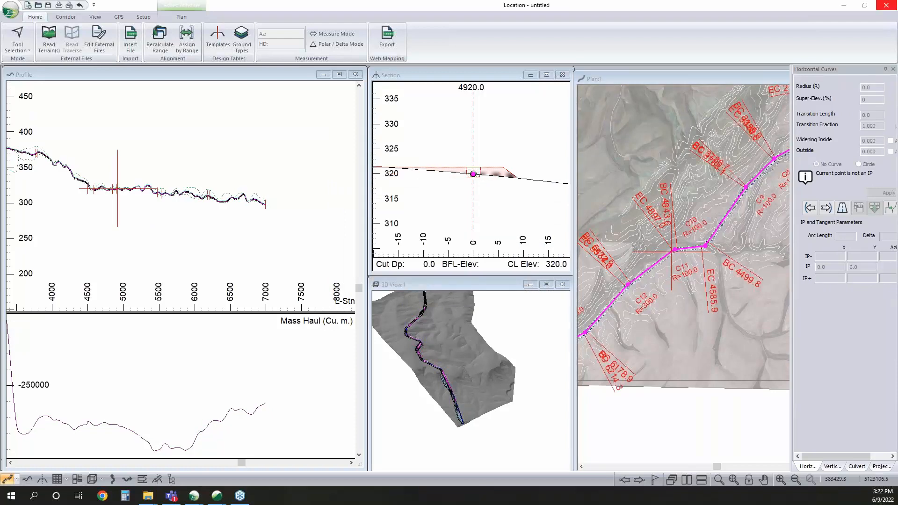
Switch the profile to the Selection Tool and make station 2560 the current point
{"action": "middle_click_drag", "start_coordinate": [695, 257], "coordinate": [658, 310]}
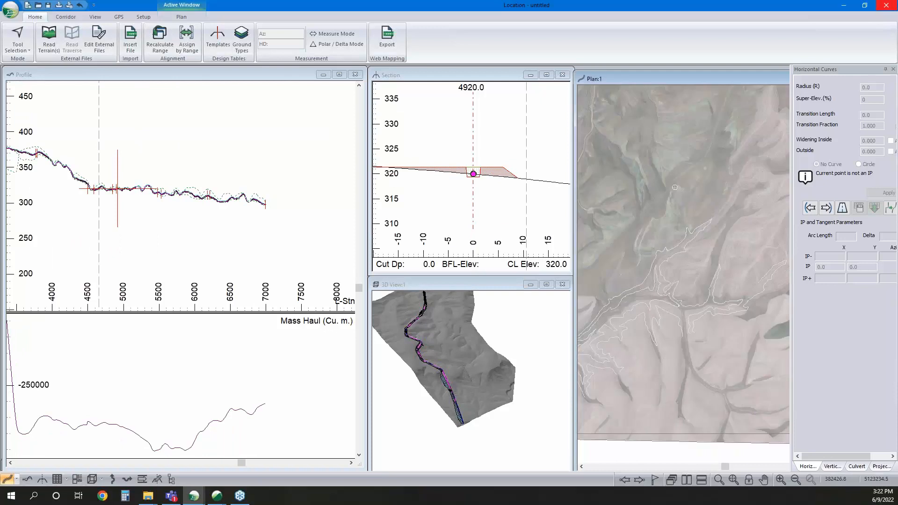
{"action": "middle_click_drag", "start_coordinate": [171, 186], "coordinate": [248, 197]}
{"action": "right_click", "coordinate": [248, 164]}
{"action": "left_click", "coordinate": [262, 172]}
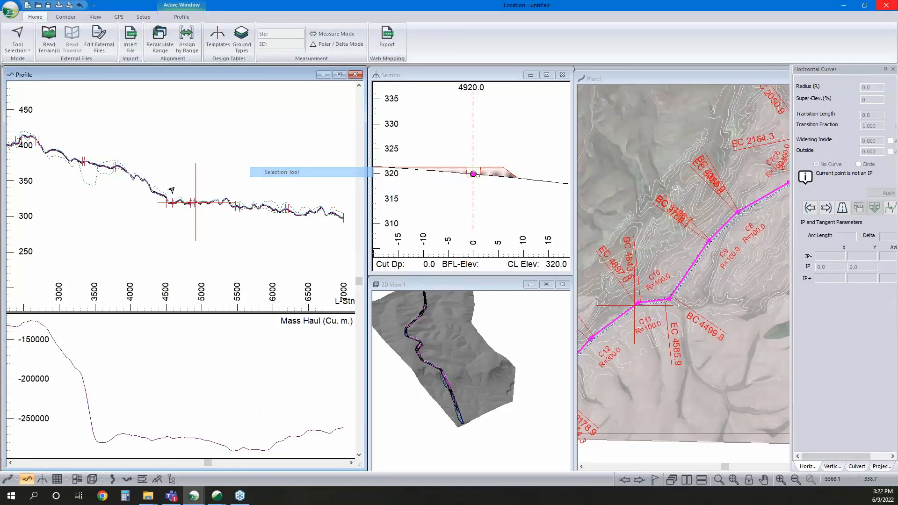
{"action": "middle_click_drag", "start_coordinate": [110, 186], "coordinate": [370, 216]}
{"action": "middle_click_drag", "start_coordinate": [742, 224], "coordinate": [729, 235]}
{"action": "left_click", "coordinate": [132, 157]}
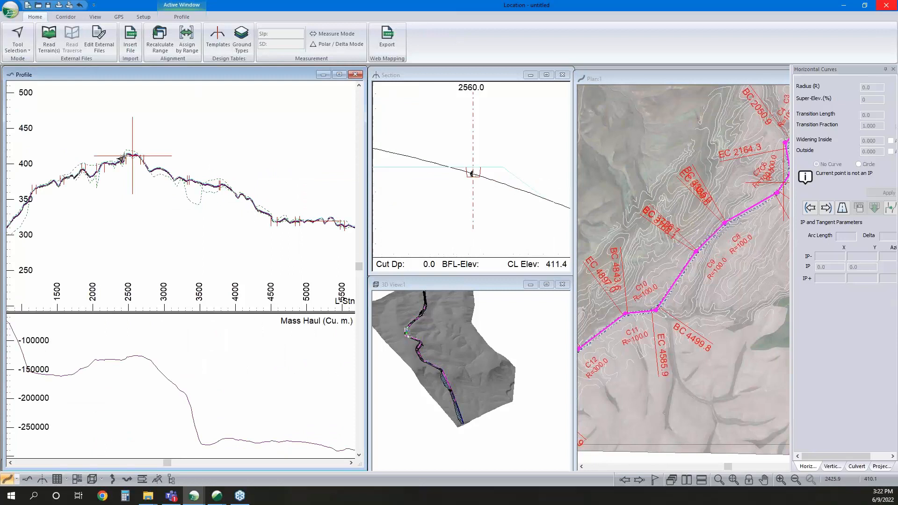
{"action": "left_click", "coordinate": [623, 316]}
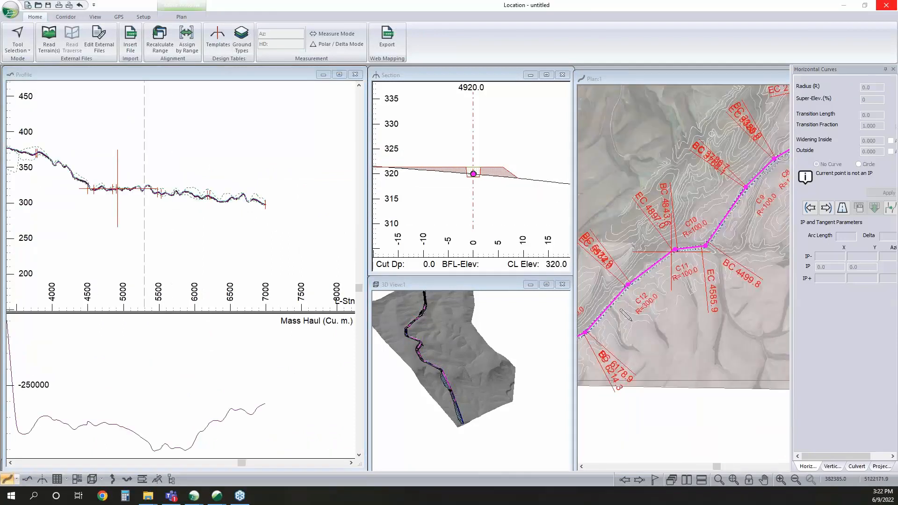
{"action": "middle_click_drag", "start_coordinate": [671, 252], "coordinate": [635, 305]}
{"action": "middle_click_drag", "start_coordinate": [167, 181], "coordinate": [318, 198]}
{"action": "right_click", "coordinate": [248, 165]}
{"action": "left_click", "coordinate": [263, 172]}
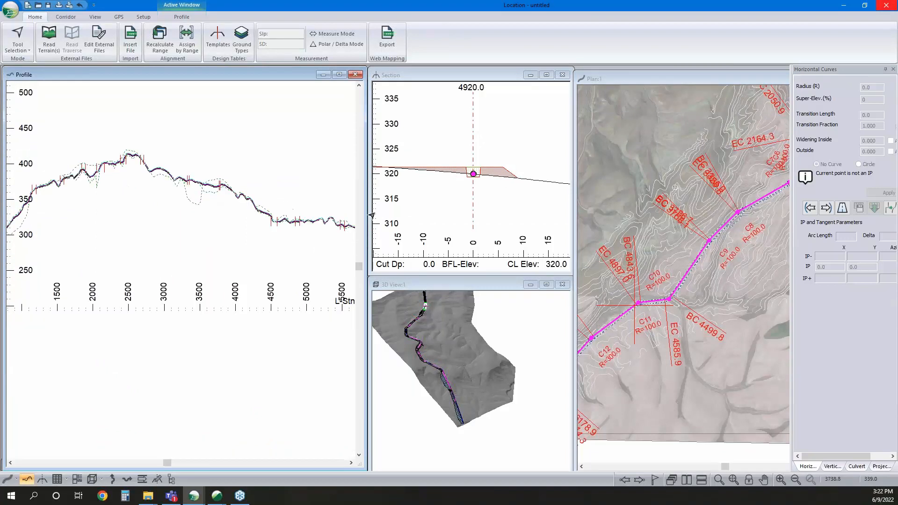
{"action": "left_click", "coordinate": [713, 243]}
{"action": "middle_click_drag", "start_coordinate": [713, 242], "coordinate": [700, 253]}
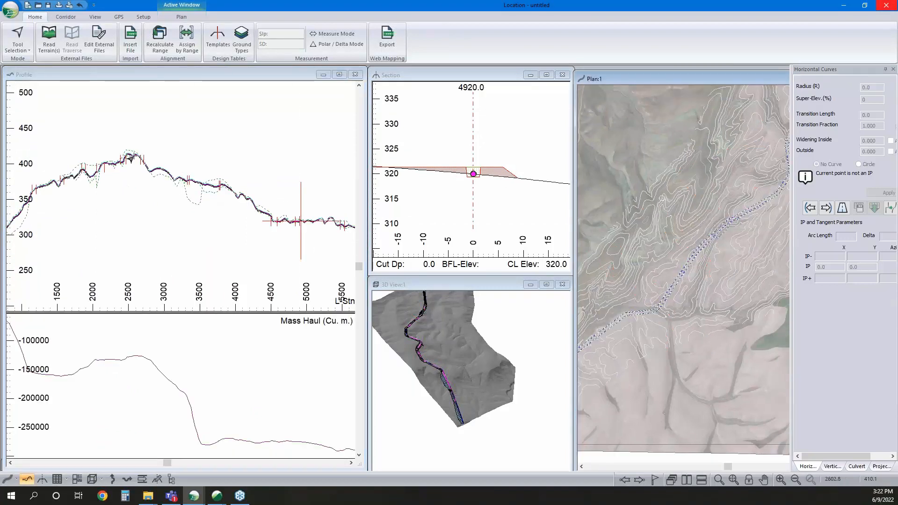
{"action": "left_click", "coordinate": [130, 157]}
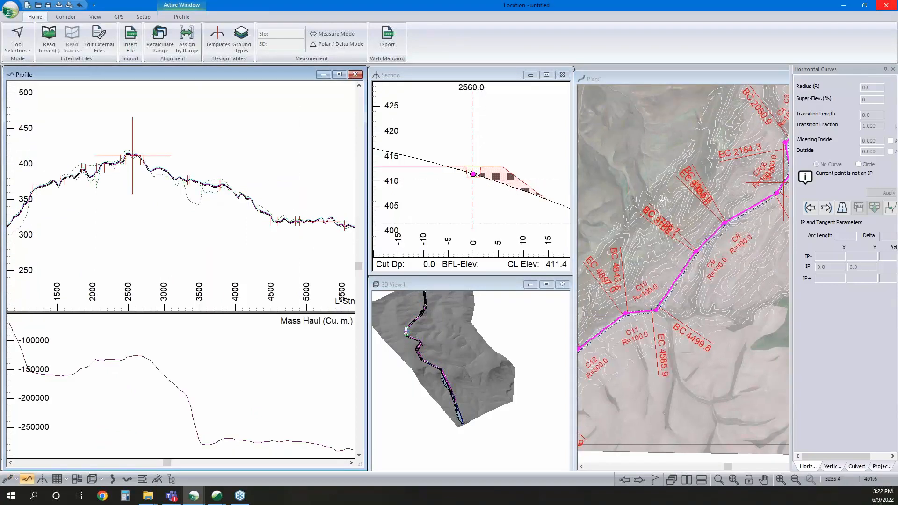
Move the IP of curve C6 north to about 384020, 5124842 and insert an IP south of it at about 384011, 5124726
{"action": "middle_click_drag", "start_coordinate": [760, 167], "coordinate": [739, 196]}
{"action": "scroll", "coordinate": [768, 207], "scroll_direction": "up", "scroll_amount": 4}
{"action": "scroll", "coordinate": [756, 228], "scroll_direction": "up", "scroll_amount": 1}
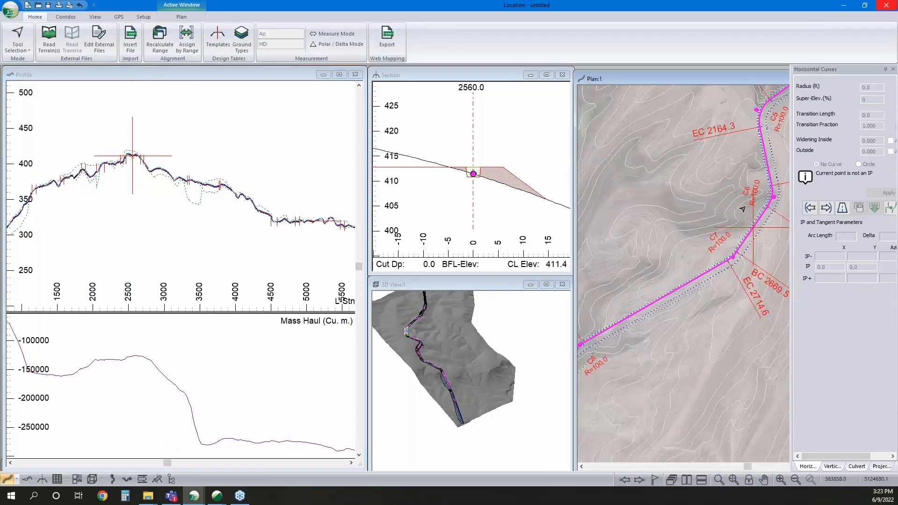
{"action": "middle_click_drag", "start_coordinate": [755, 204], "coordinate": [719, 250]}
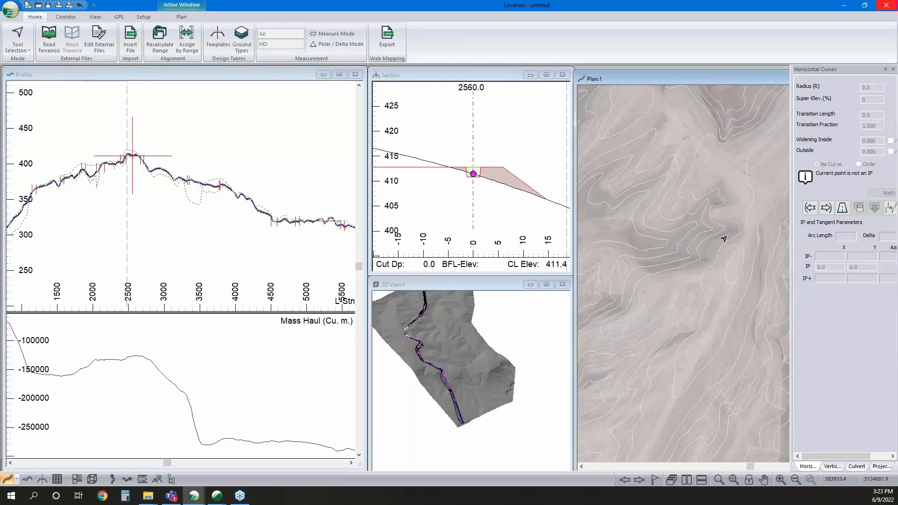
{"action": "right_click", "coordinate": [730, 238]}
{"action": "left_click", "coordinate": [785, 243]}
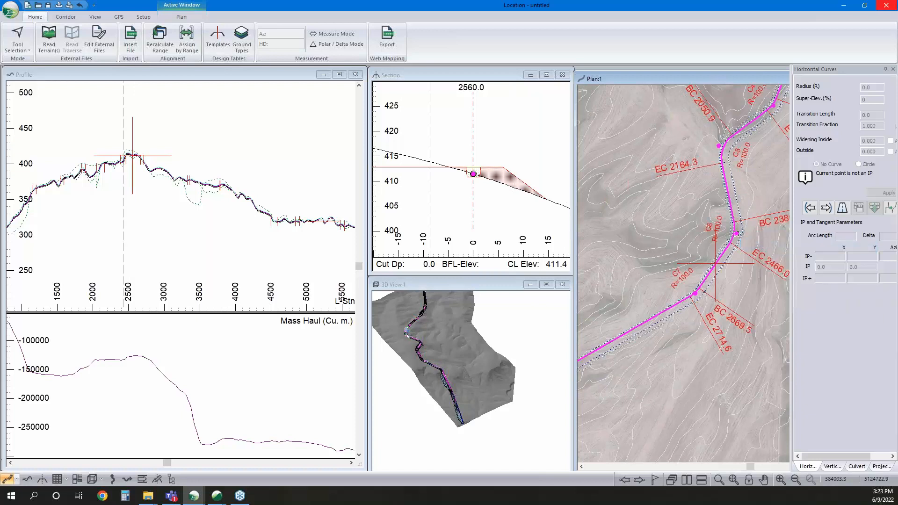
{"action": "left_click_drag", "start_coordinate": [736, 233], "coordinate": [741, 202]}
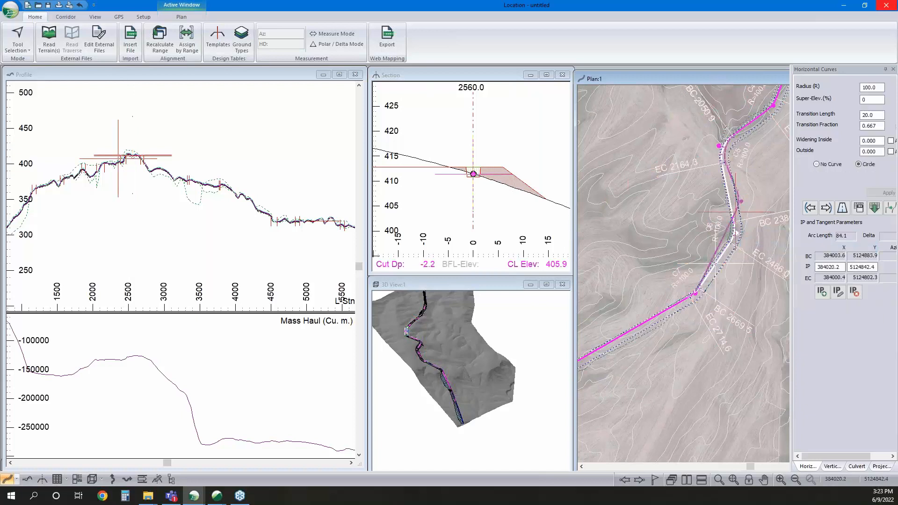
{"action": "left_click_drag", "start_coordinate": [727, 230], "coordinate": [738, 232]}
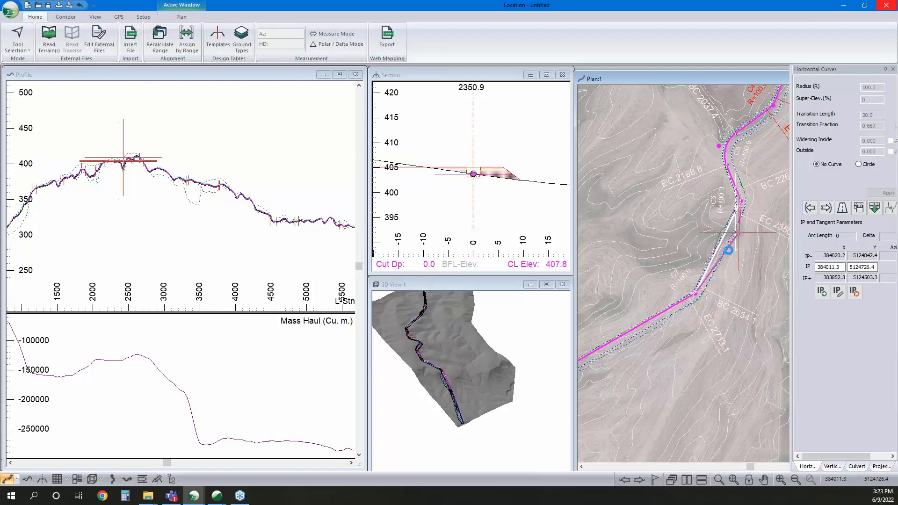
Insert a horizontal IP at about 383934, 5124675 and apply a circular curve of radius 100 to it
{"action": "left_click", "coordinate": [728, 251]}
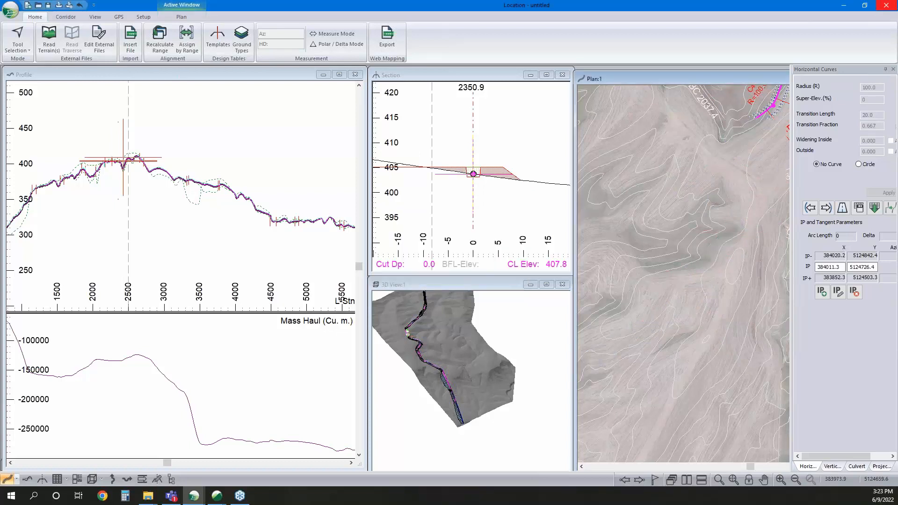
{"action": "left_click", "coordinate": [718, 246]}
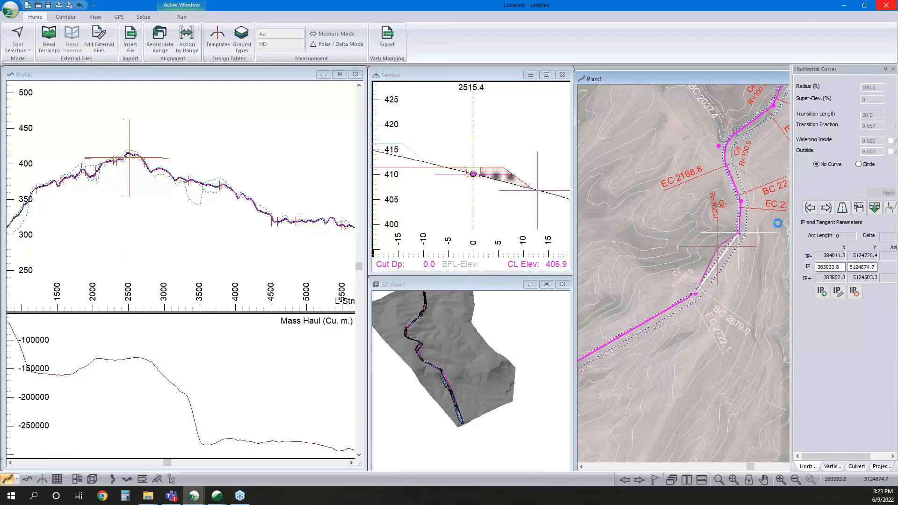
{"action": "left_click", "coordinate": [860, 165]}
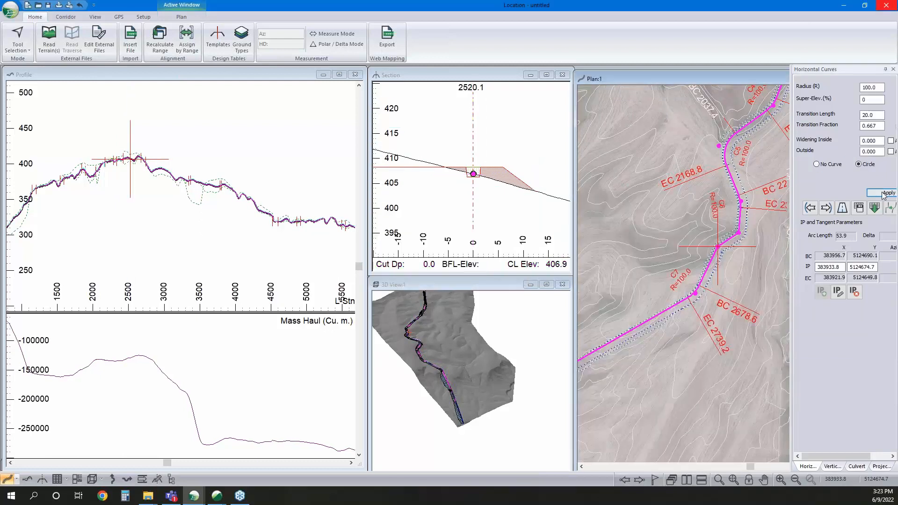
{"action": "left_click", "coordinate": [883, 193]}
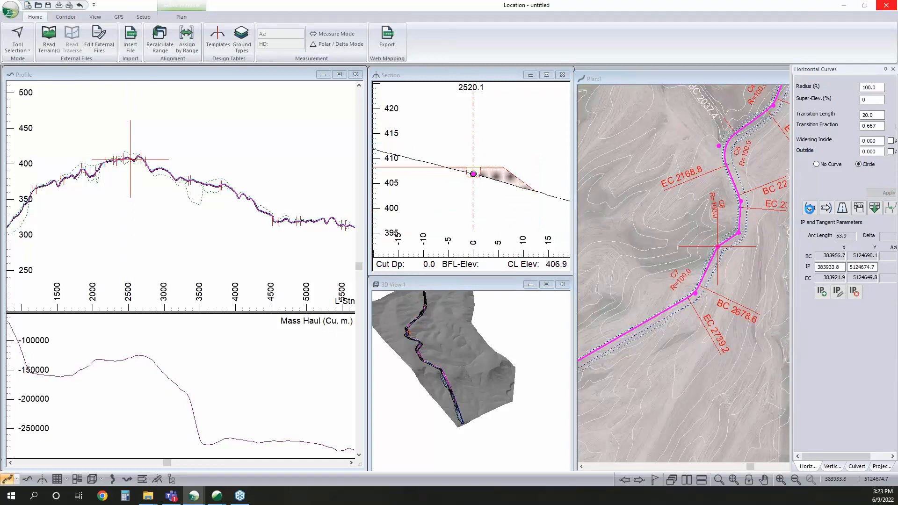
Apply a circular horizontal curve of radius 100 to the preceding IP at 384011.3, 5124726.4
{"action": "left_click", "coordinate": [810, 207]}
{"action": "left_click", "coordinate": [859, 165]}
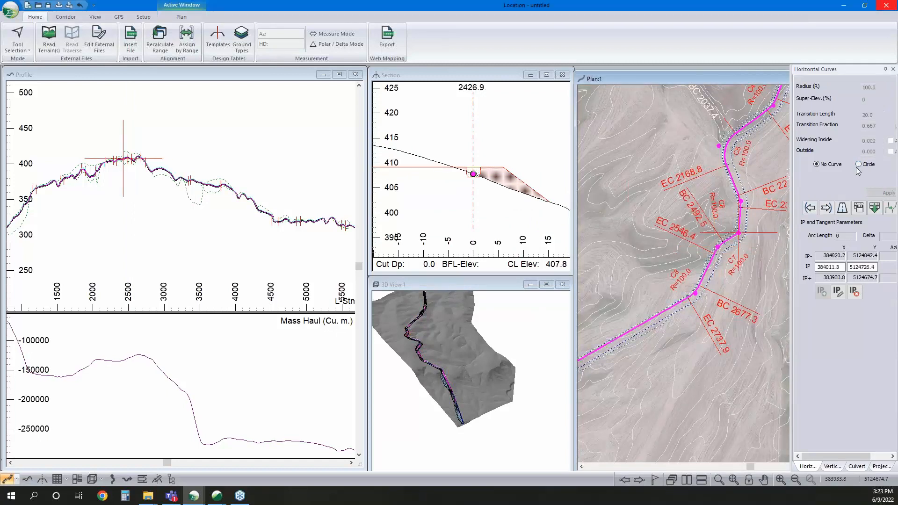
{"action": "left_click", "coordinate": [883, 193]}
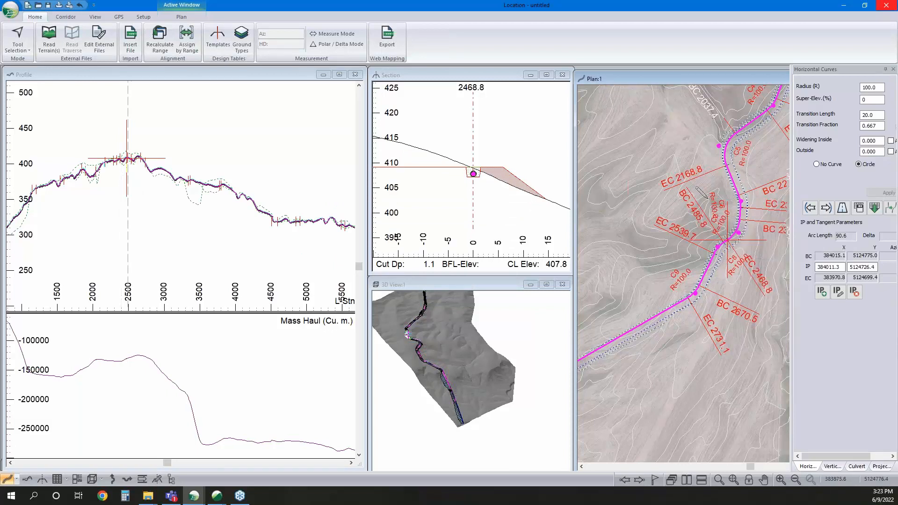
Insert a vertical IP near the start of the profile at about station 156, elevation 279.8, with the Add/Edit IP Tool
{"action": "scroll", "coordinate": [715, 214], "scroll_direction": "down", "scroll_amount": 2}
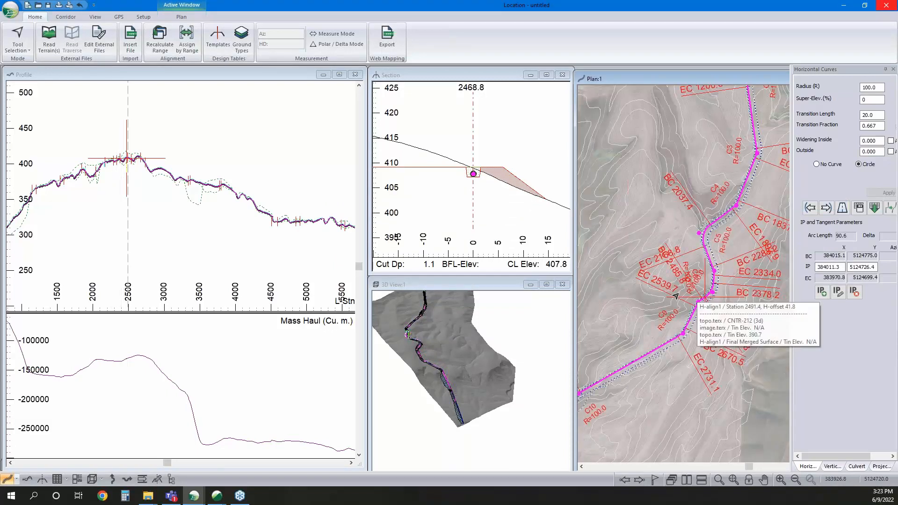
{"action": "middle_click_drag", "start_coordinate": [71, 260], "coordinate": [197, 214]}
{"action": "middle_click_drag", "start_coordinate": [133, 199], "coordinate": [150, 203]}
{"action": "right_click", "coordinate": [102, 194]}
{"action": "left_click", "coordinate": [119, 211]}
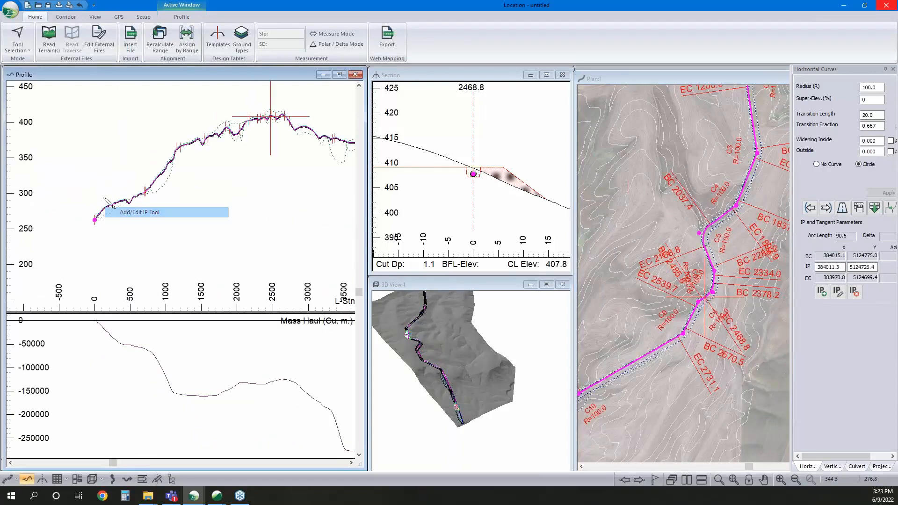
{"action": "scroll", "coordinate": [105, 209], "scroll_direction": "up", "scroll_amount": 2}
{"action": "scroll", "coordinate": [98, 204], "scroll_direction": "up", "scroll_amount": 2}
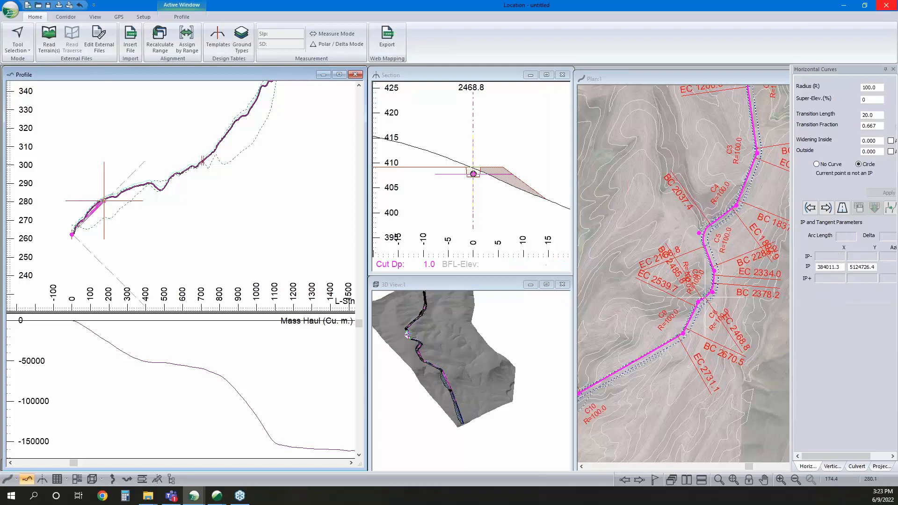
{"action": "left_click", "coordinate": [101, 202]}
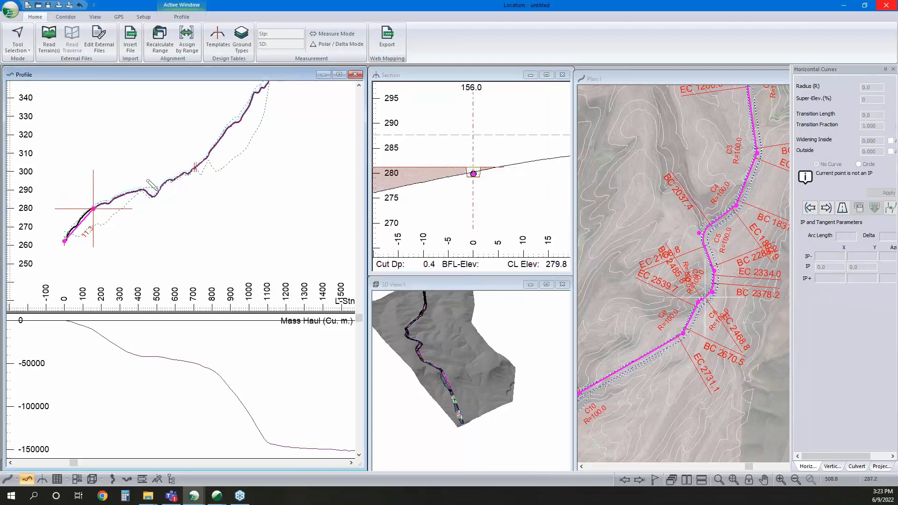
Add vertical IPs at about station 480, elevation 288.4, and station 741, elevation 304.0, and return to the Selection Tool
{"action": "left_click", "coordinate": [164, 187]}
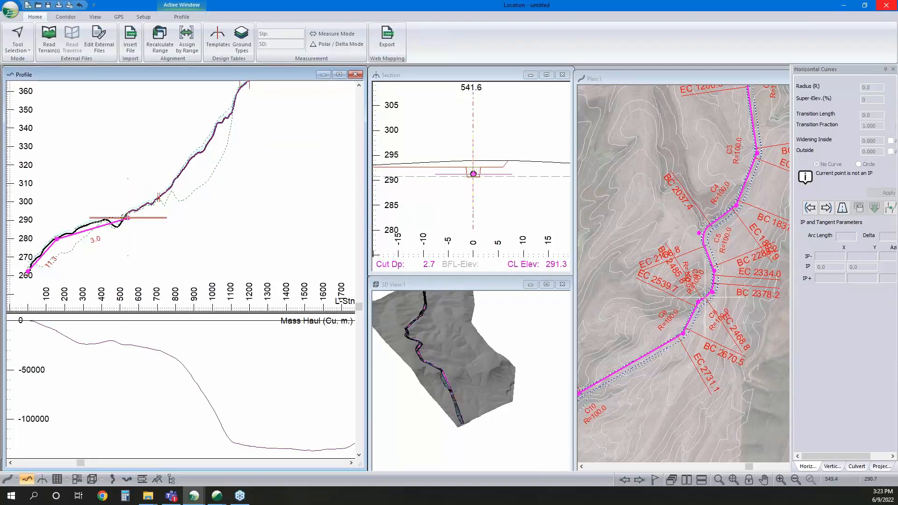
{"action": "left_click_drag", "start_coordinate": [114, 218], "coordinate": [115, 219]}
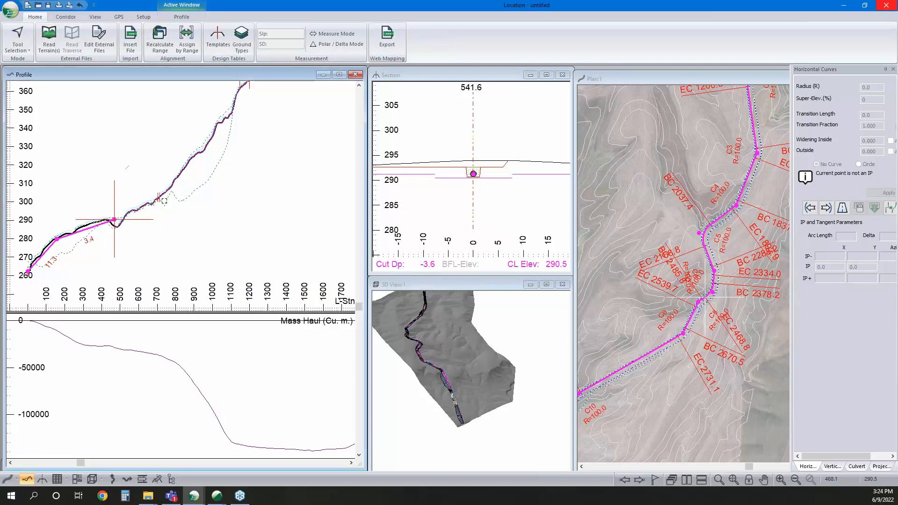
{"action": "left_click", "coordinate": [140, 209]}
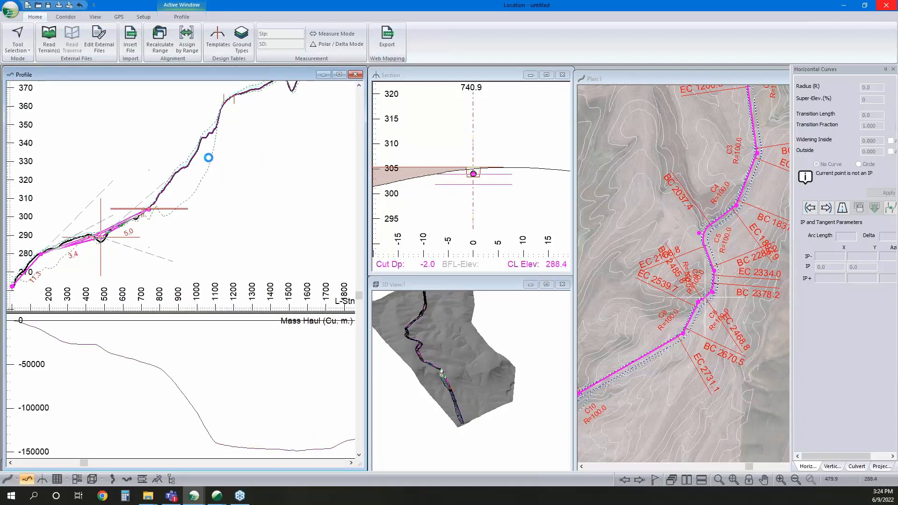
{"action": "right_click", "coordinate": [196, 178]}
{"action": "left_click", "coordinate": [220, 185]}
Apply a parabolic vertical curve with a parabolic rate K of 1 to the IP at station 479.9
{"action": "middle_click_drag", "start_coordinate": [220, 185], "coordinate": [177, 218]}
{"action": "scroll", "coordinate": [176, 219], "scroll_direction": "down", "scroll_amount": 2}
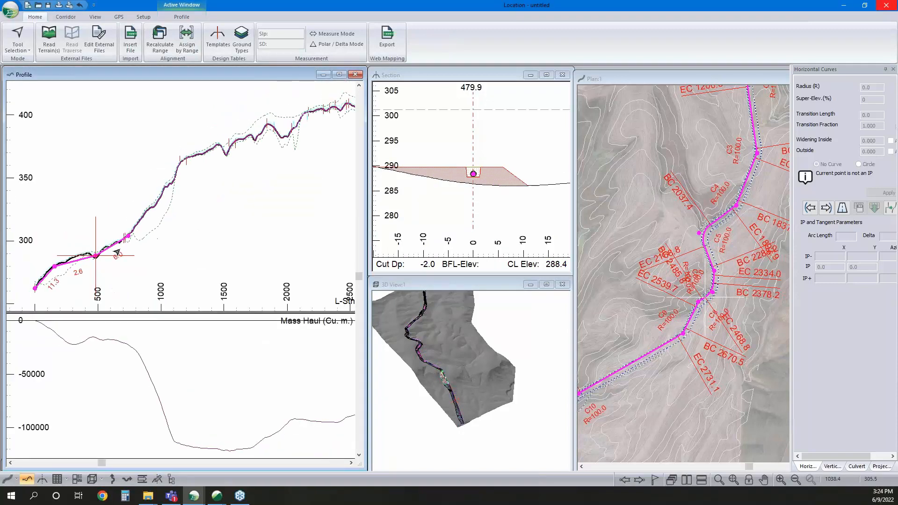
{"action": "left_click", "coordinate": [832, 466]}
{"action": "left_click", "coordinate": [821, 160]}
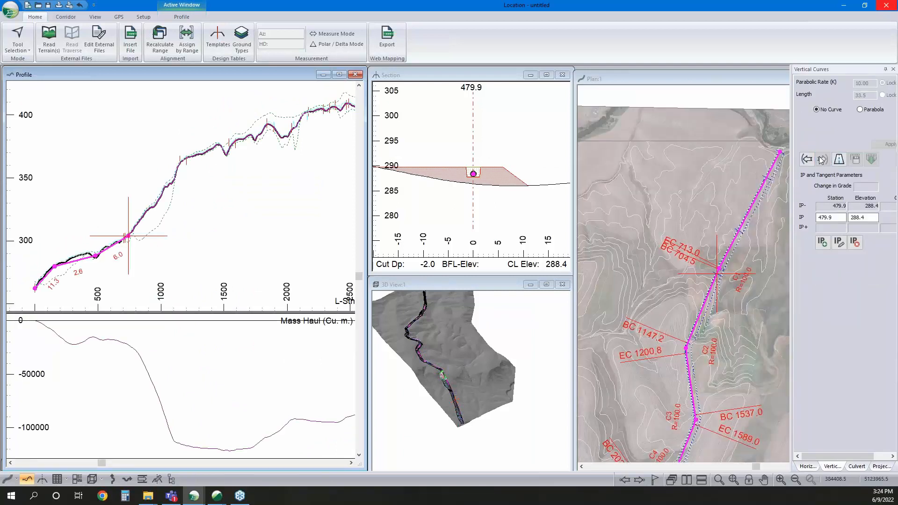
{"action": "left_click", "coordinate": [859, 109]}
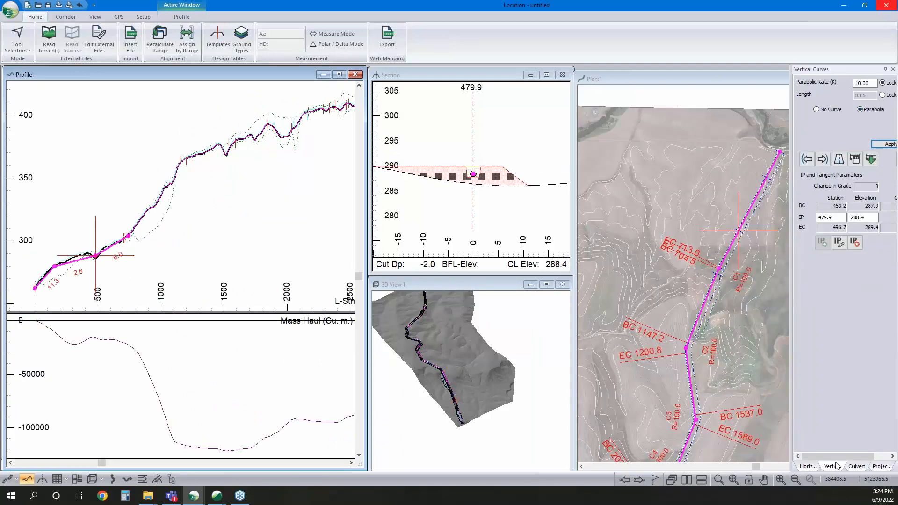
{"action": "left_click", "coordinate": [862, 82]}
{"action": "type", "text": "1"}
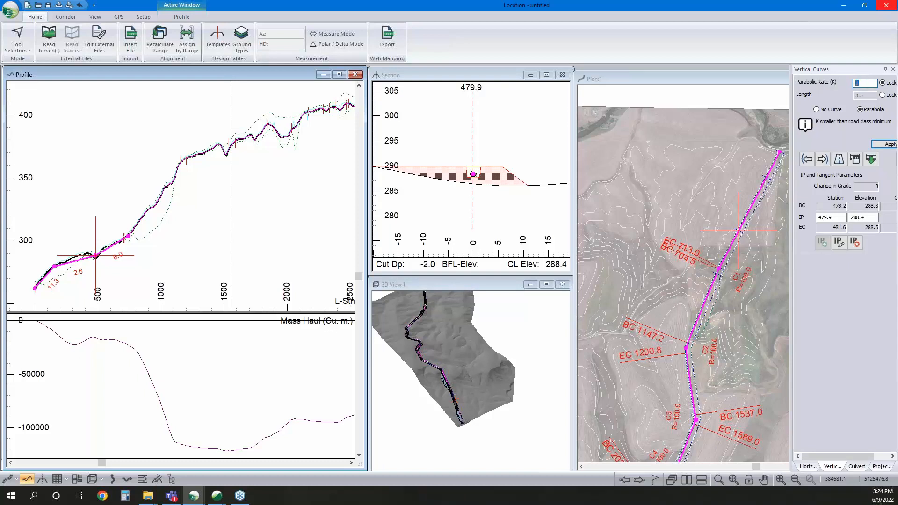
{"action": "left_click", "coordinate": [884, 143]}
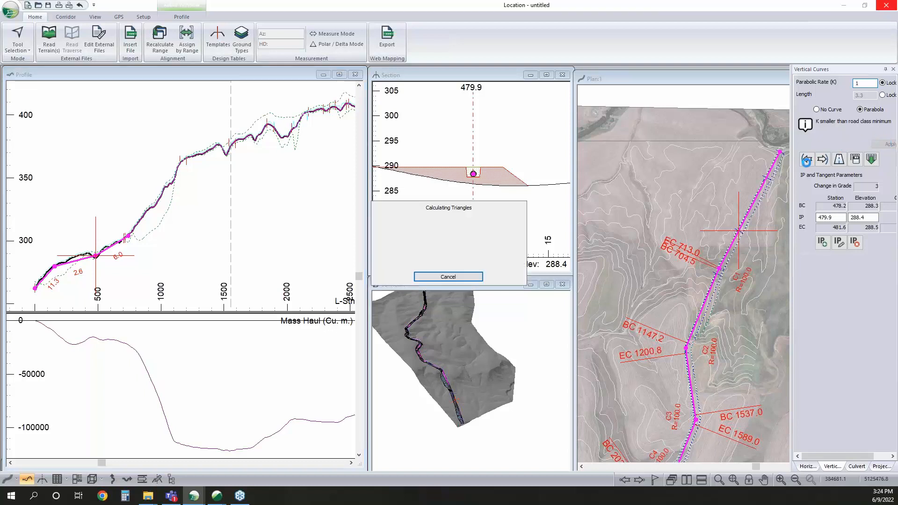
Apply a parabolic vertical curve with a parabolic rate K of 1 to the preceding IP at station 156.0
{"action": "left_click", "coordinate": [807, 159]}
{"action": "left_click", "coordinate": [860, 109]}
{"action": "left_click", "coordinate": [884, 143]}
{"action": "double_click", "coordinate": [861, 84]}
{"action": "type", "text": "1"}
{"action": "left_click", "coordinate": [885, 144]}
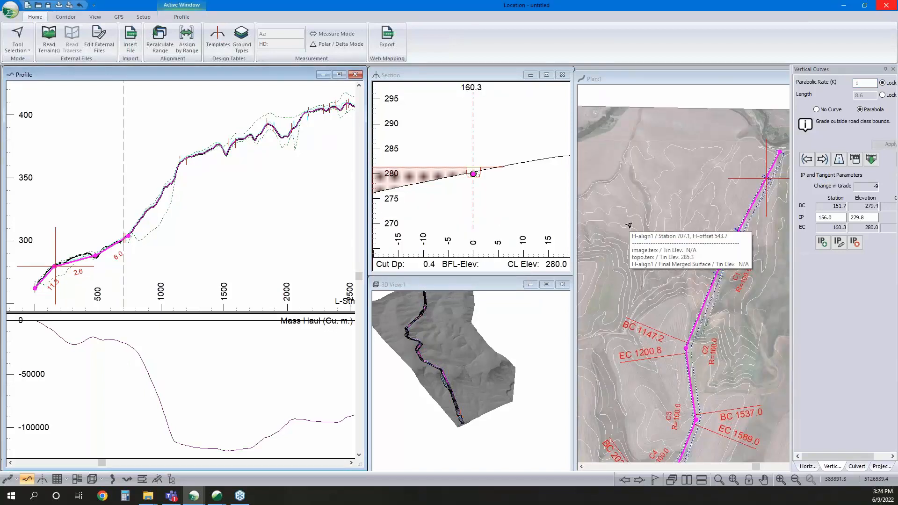
Extend the vertical alignment with an IP at about station 1231, elevation 364.0, at the top of the steep slope
{"action": "scroll", "coordinate": [118, 231], "scroll_direction": "down", "scroll_amount": 2}
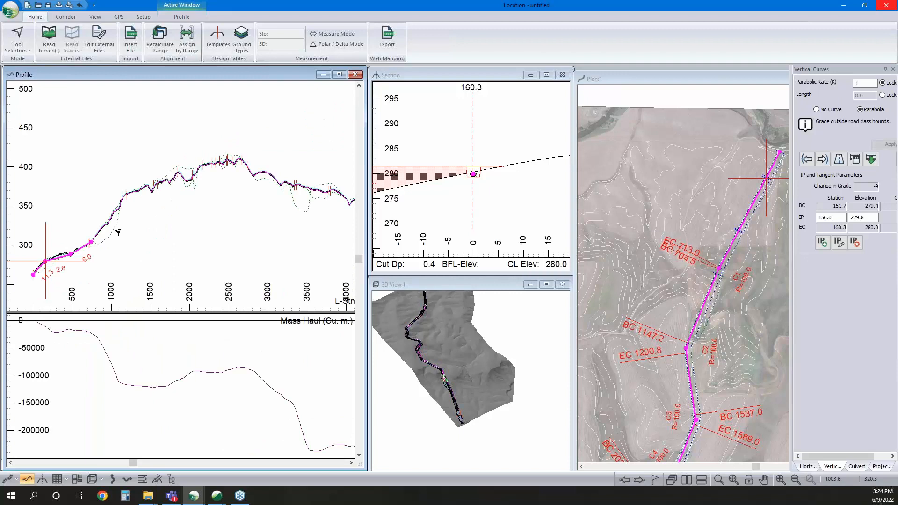
{"action": "scroll", "coordinate": [120, 230], "scroll_direction": "down", "scroll_amount": 1}
{"action": "right_click", "coordinate": [138, 228]}
{"action": "left_click", "coordinate": [162, 245]}
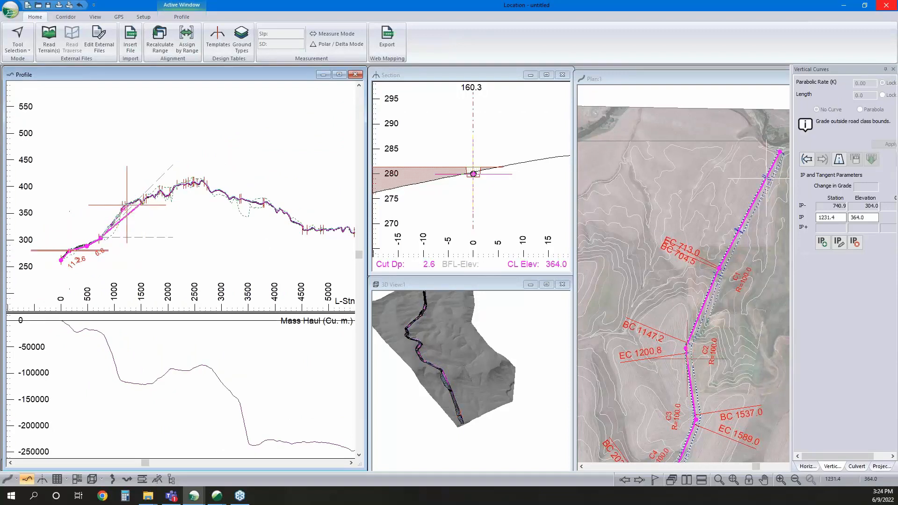
{"action": "left_click", "coordinate": [126, 205]}
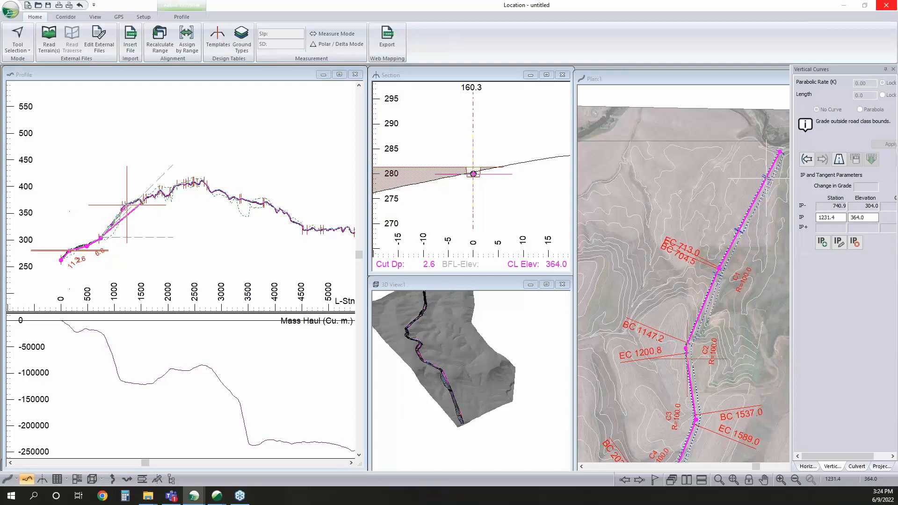
Insert a vertical IP partway up the steep slope at about station 946, elevation 328.2
{"action": "scroll", "coordinate": [107, 225], "scroll_direction": "up", "scroll_amount": 3}
{"action": "scroll", "coordinate": [119, 237], "scroll_direction": "up", "scroll_amount": 1}
{"action": "right_click", "coordinate": [134, 226]}
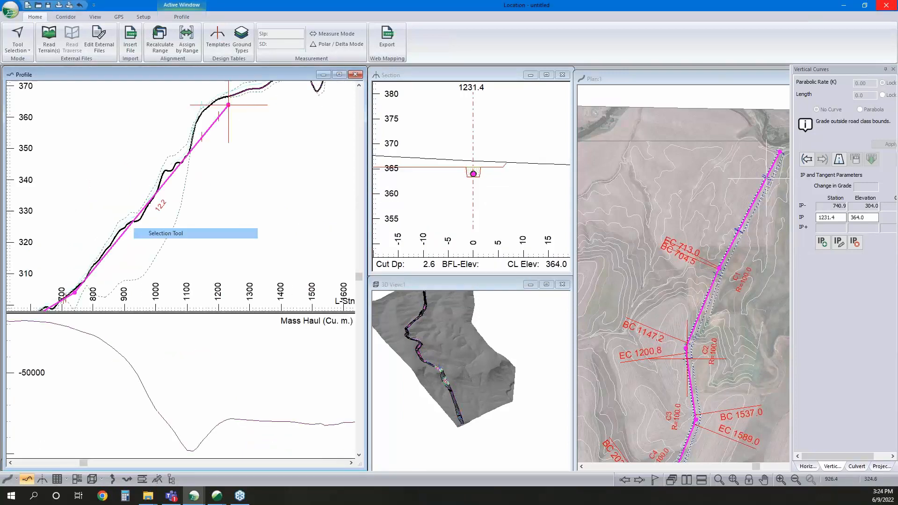
{"action": "left_click", "coordinate": [141, 229]}
{"action": "left_click", "coordinate": [138, 213]}
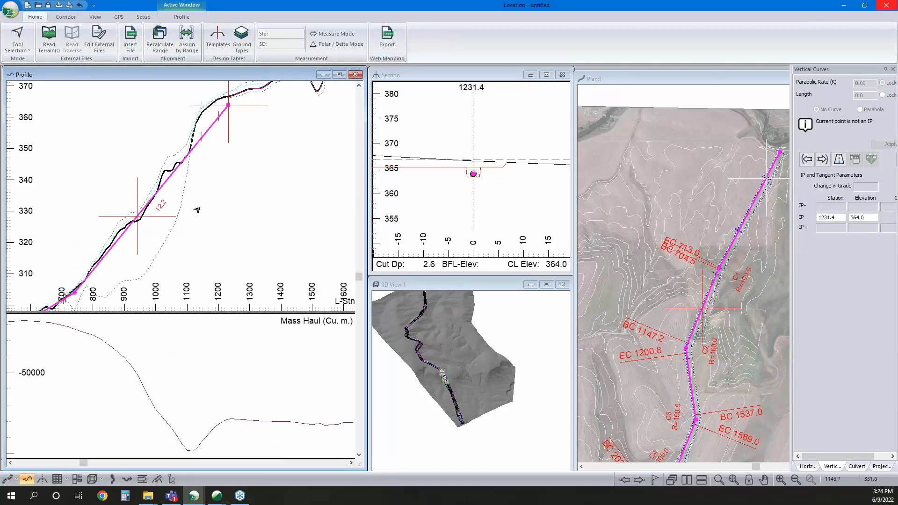
{"action": "right_click", "coordinate": [134, 219]}
{"action": "left_click", "coordinate": [154, 234]}
{"action": "left_click", "coordinate": [138, 215]}
{"action": "left_click_drag", "start_coordinate": [138, 216], "coordinate": [139, 215]}
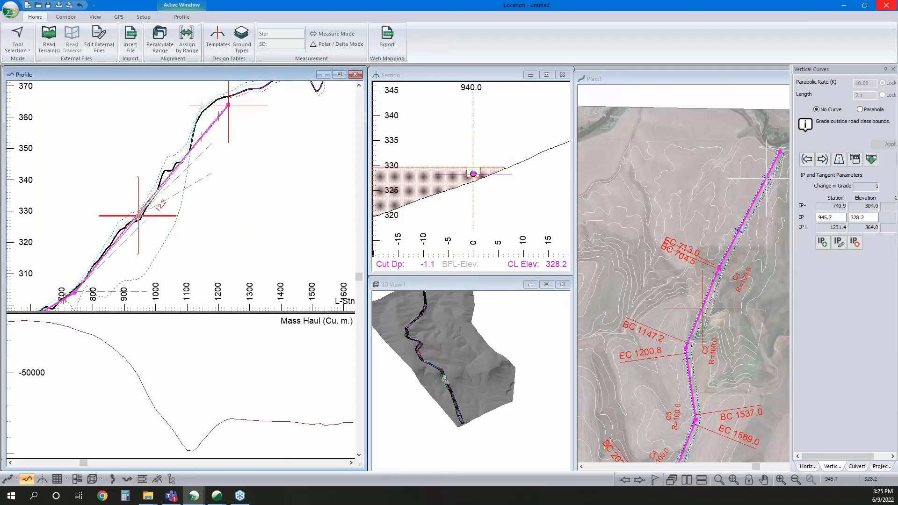
Add vertical IPs at about station 1867, elevation 390.1; station 2000, elevation 382.9; and station 2360, elevation 404.2
{"action": "scroll", "coordinate": [283, 143], "scroll_direction": "down", "scroll_amount": 1}
{"action": "middle_click_drag", "start_coordinate": [284, 144], "coordinate": [138, 201]}
{"action": "scroll", "coordinate": [148, 200], "scroll_direction": "down", "scroll_amount": 1}
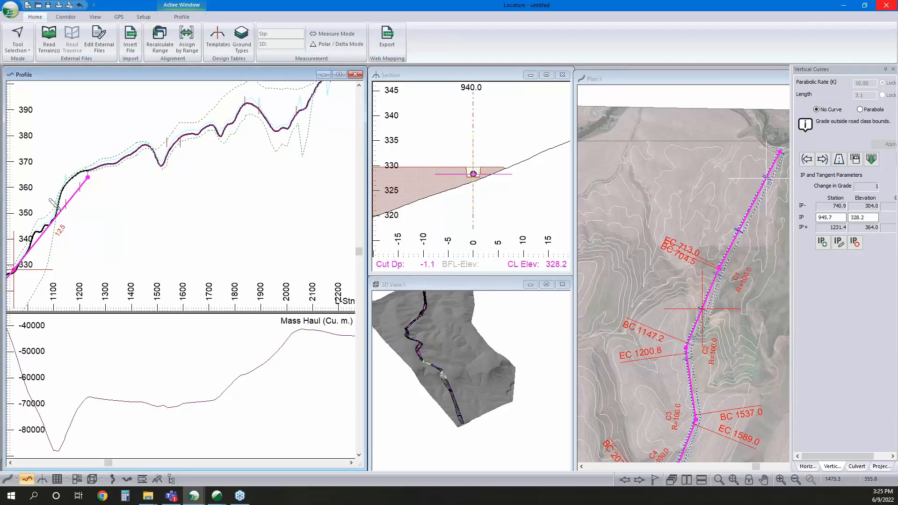
{"action": "scroll", "coordinate": [70, 206], "scroll_direction": "down", "scroll_amount": 2}
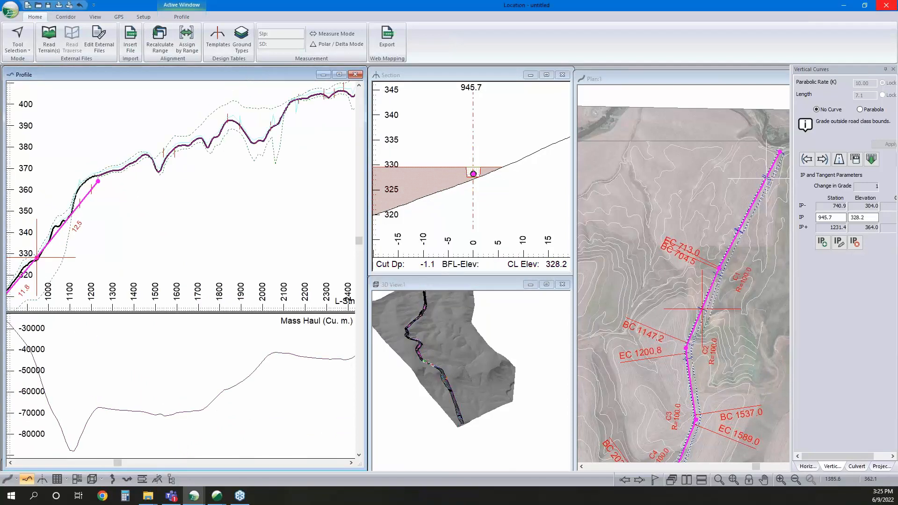
{"action": "left_click", "coordinate": [137, 178]}
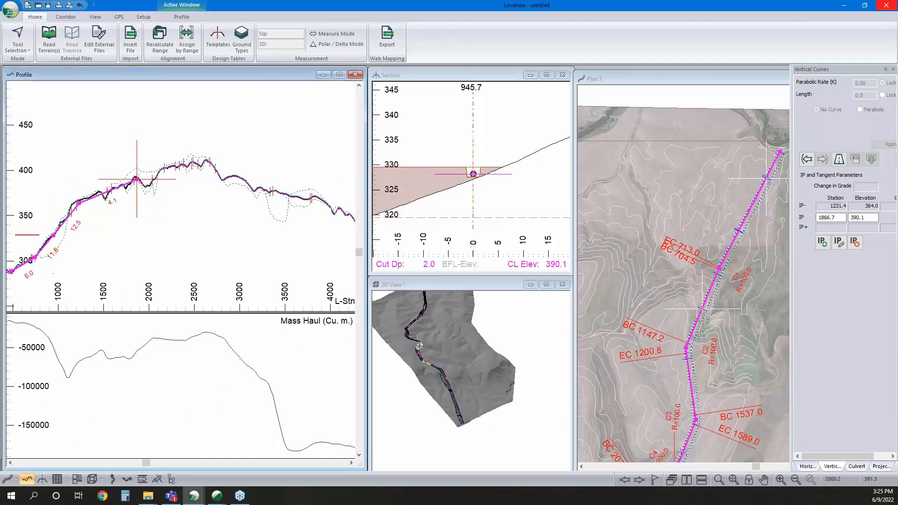
{"action": "left_click", "coordinate": [149, 184]}
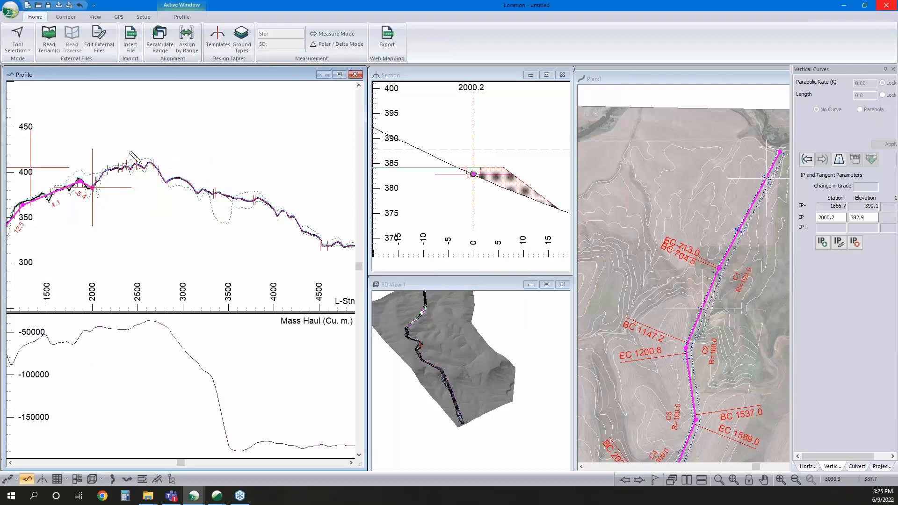
{"action": "left_click", "coordinate": [128, 162]}
{"action": "left_click", "coordinate": [63, 148]}
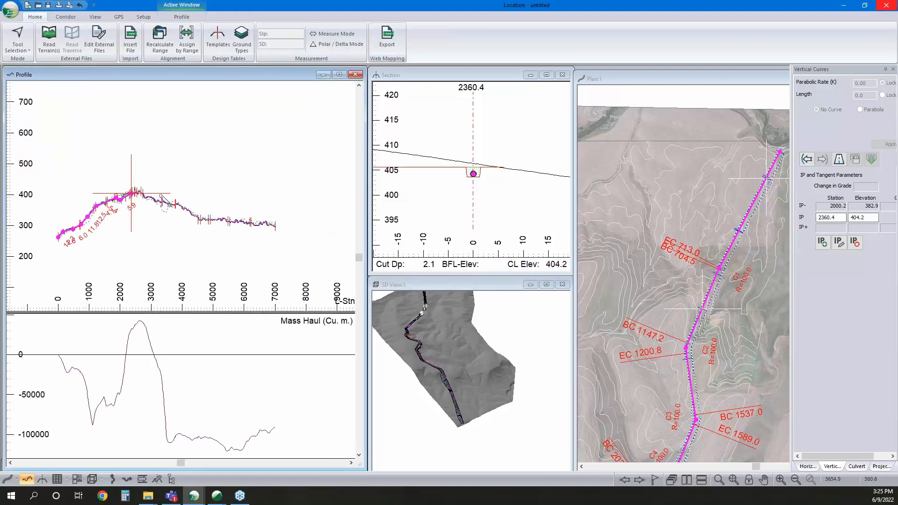
Extend the vertical alignment through stations 3819 (elevation 367.6) and 4663 (313.7) to the end at 7002 (298.8), and insert an IP at 5390 (318.4)
{"action": "left_click", "coordinate": [176, 203]}
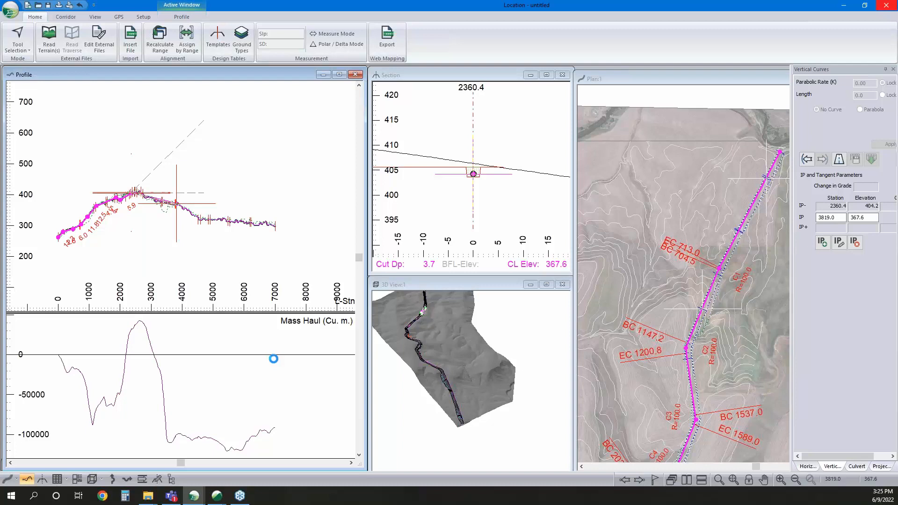
{"action": "left_click", "coordinate": [203, 221]}
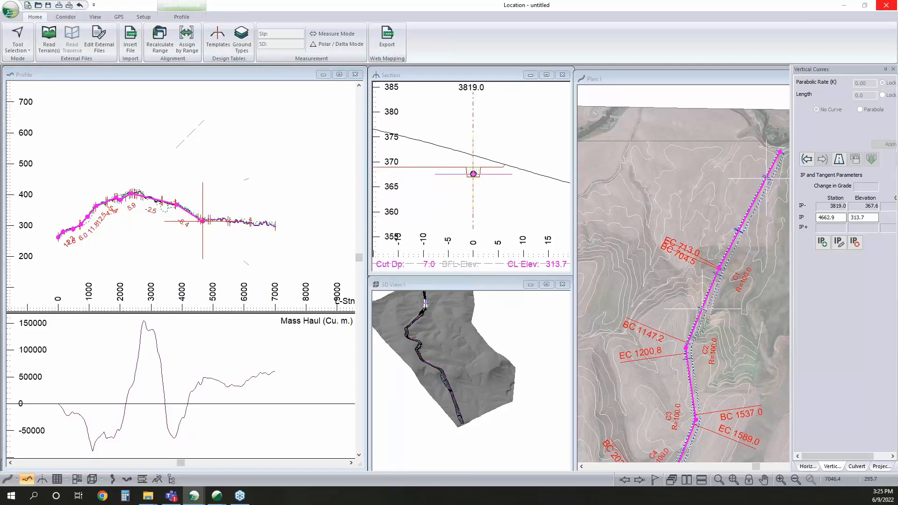
{"action": "left_click", "coordinate": [276, 226]}
{"action": "left_click_drag", "start_coordinate": [276, 226], "coordinate": [279, 225]}
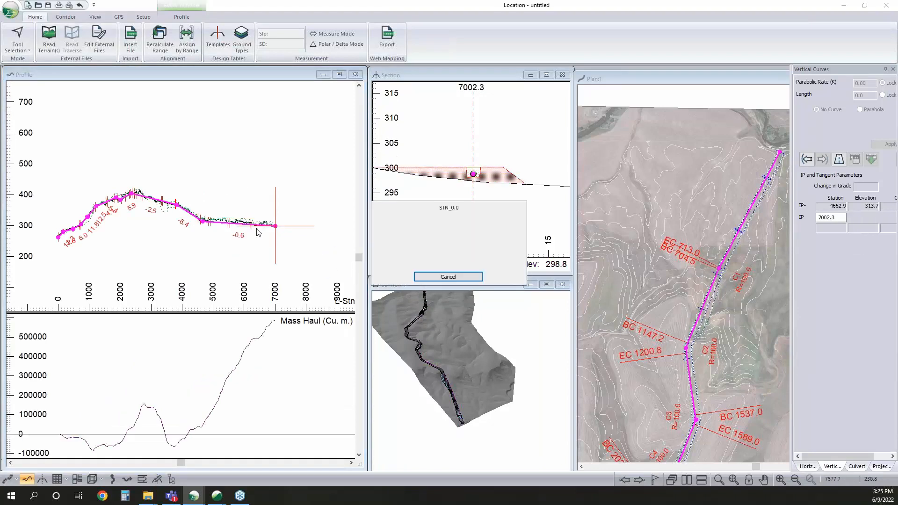
{"action": "left_click", "coordinate": [225, 220]}
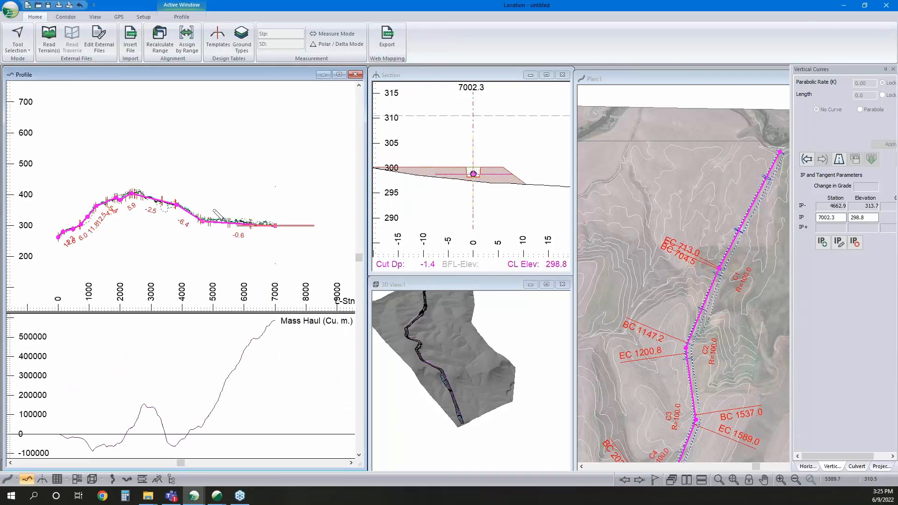
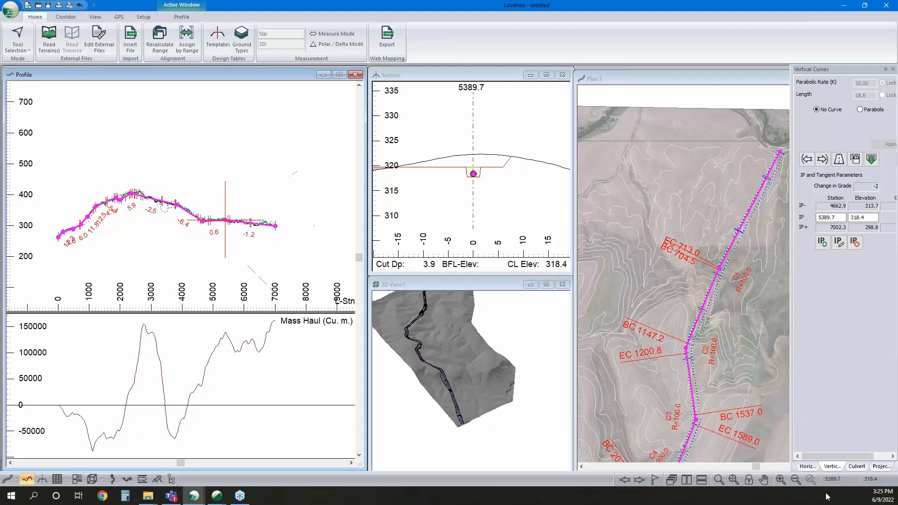
Review the ground types and the sub-horizon range assignments in the project without changing them
{"action": "left_click", "coordinate": [881, 467]}
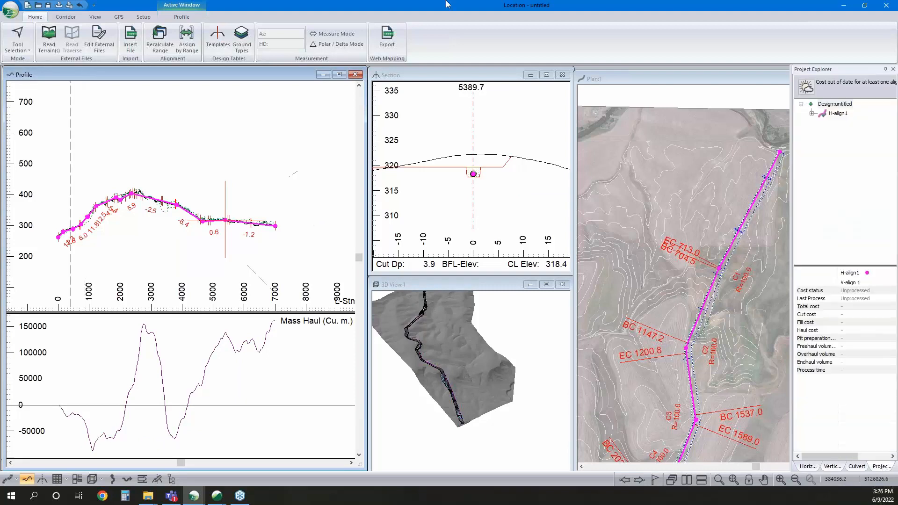
{"action": "left_click", "coordinate": [241, 37]}
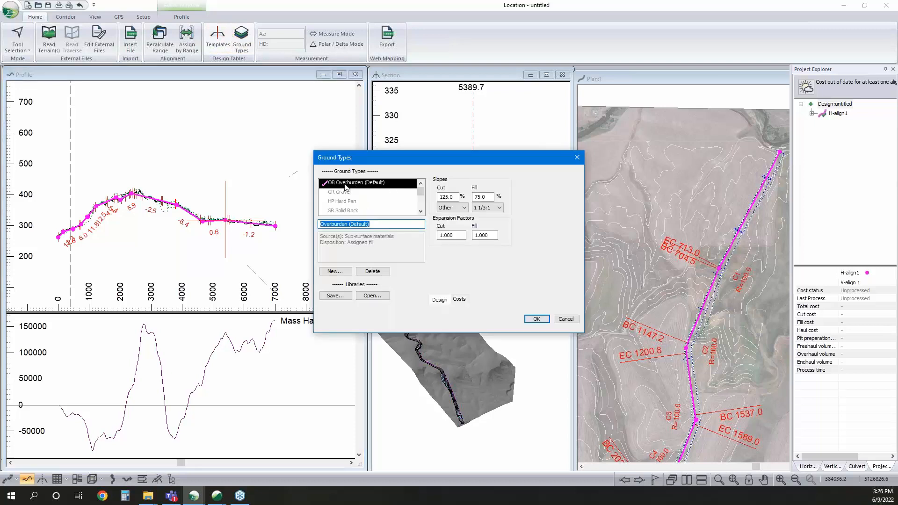
{"action": "left_click", "coordinate": [568, 321]}
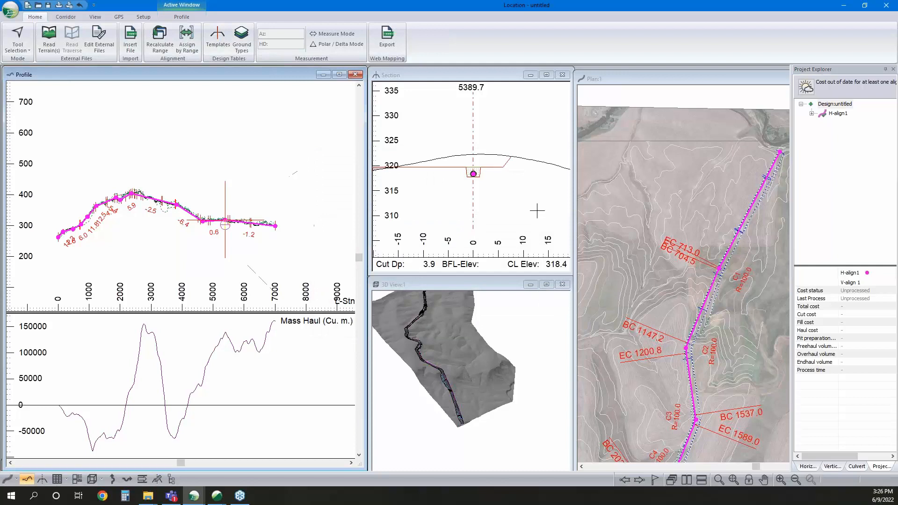
{"action": "left_click", "coordinate": [196, 46]}
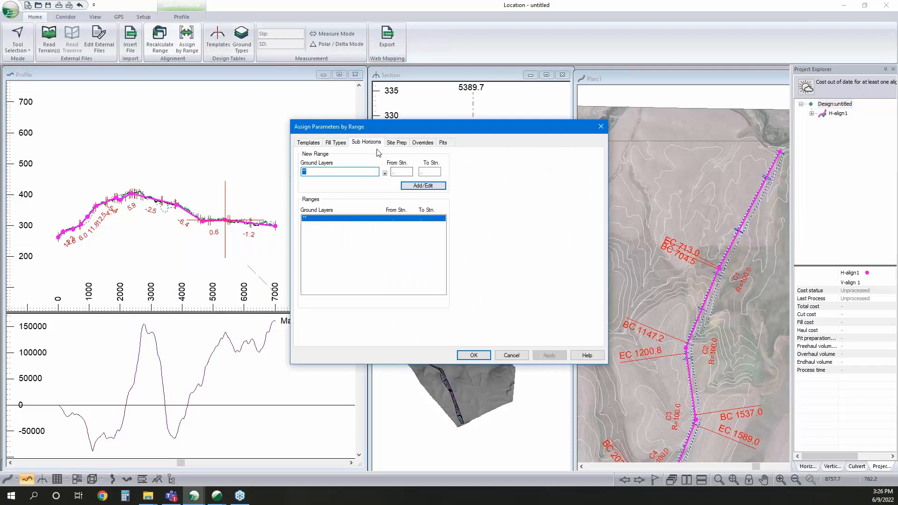
{"action": "left_click", "coordinate": [513, 356]}
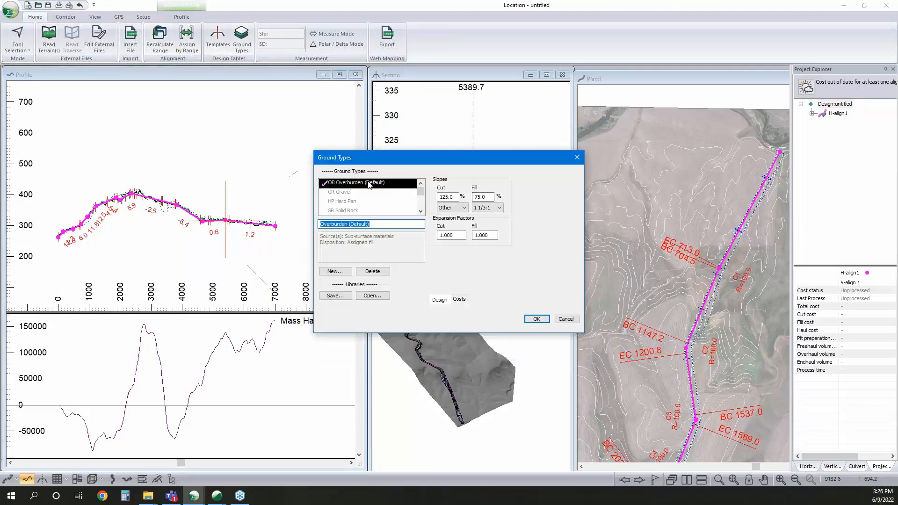
Examine the Overburden ground type's excavation and embankment costs and the haul cost settings without changing them
{"action": "left_click", "coordinate": [459, 300]}
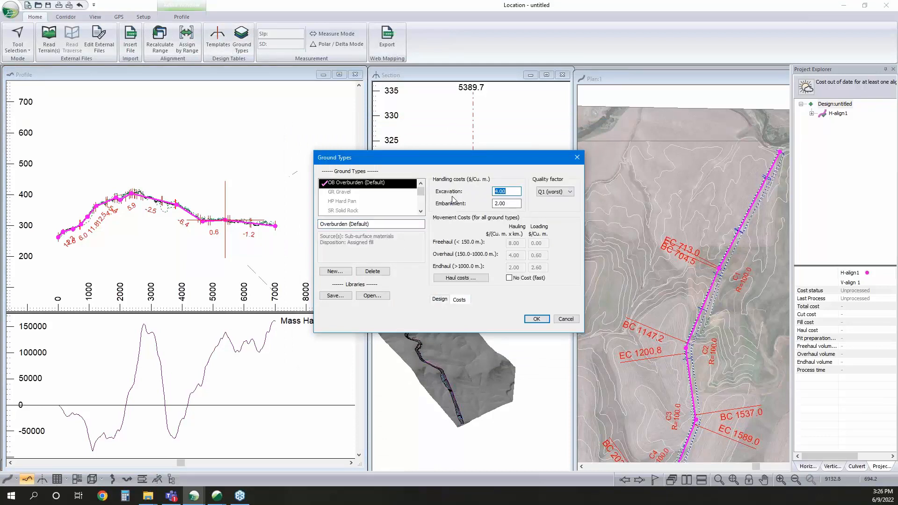
{"action": "left_click", "coordinate": [509, 203]}
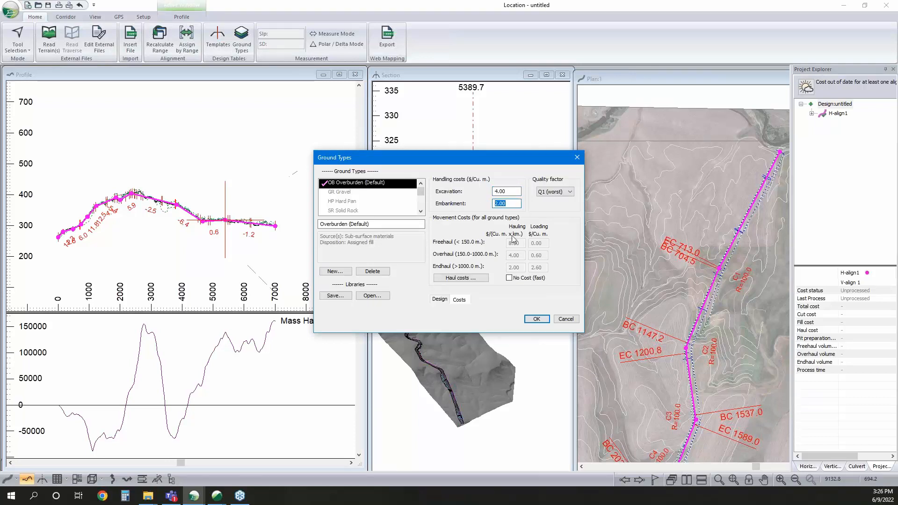
{"action": "left_click", "coordinate": [463, 279]}
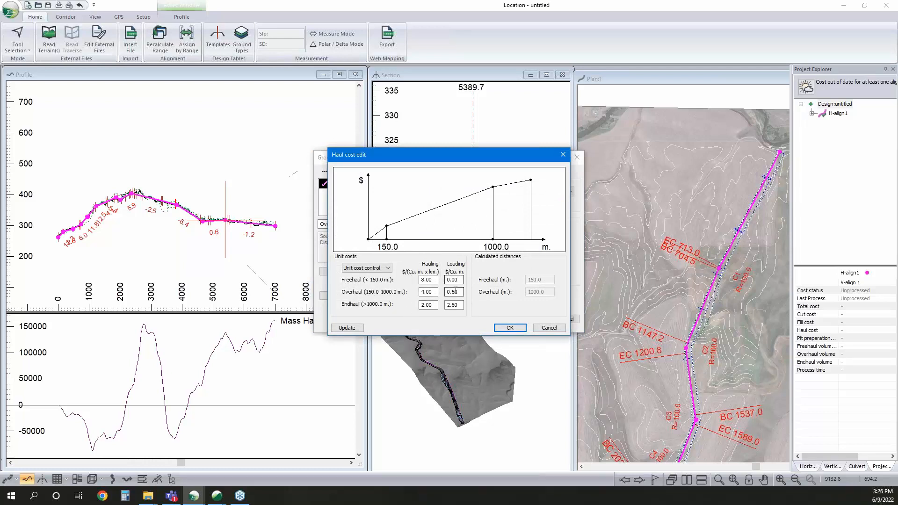
{"action": "left_click", "coordinate": [550, 327]}
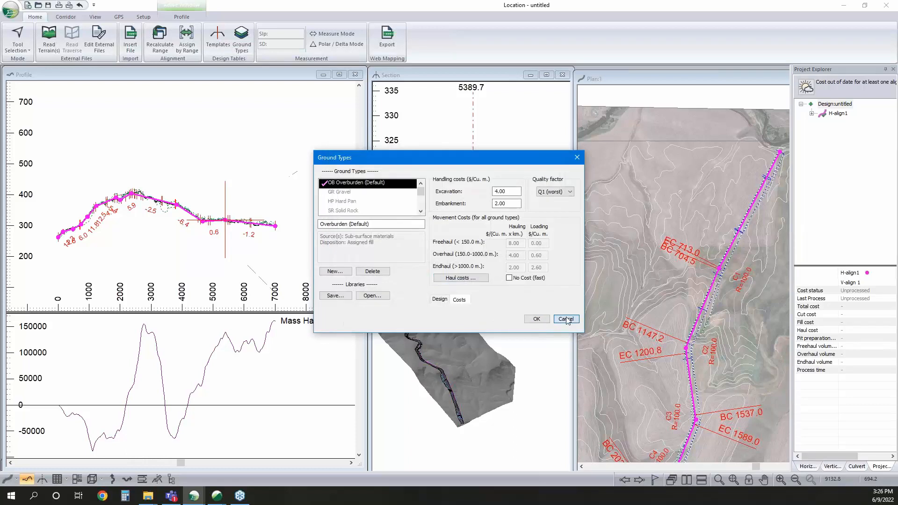
{"action": "left_click", "coordinate": [566, 319]}
Recalculate the alignment to update its costs, and widen the Project Explorer to show the units of the cost results
{"action": "mouse_move", "coordinate": [837, 115]}
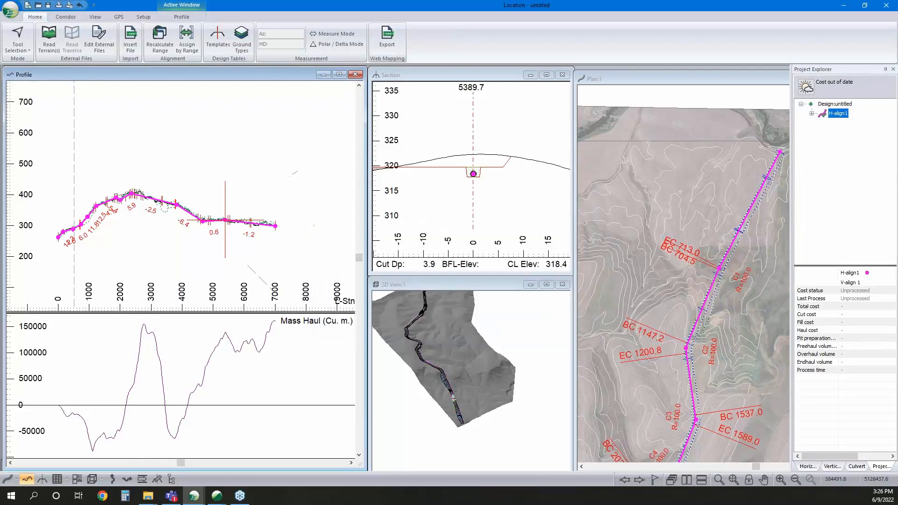
{"action": "left_click", "coordinate": [160, 37]}
{"action": "left_click", "coordinate": [365, 274]}
{"action": "left_click", "coordinate": [473, 278]}
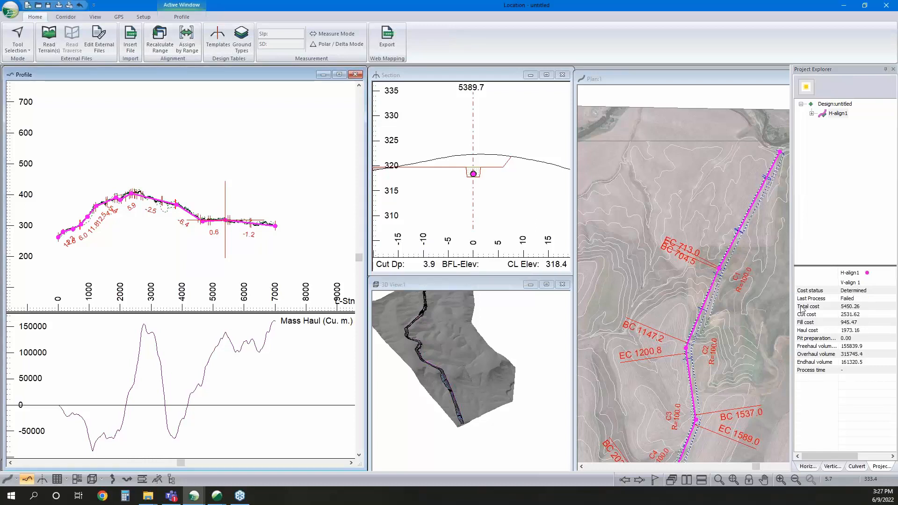
{"action": "left_click_drag", "start_coordinate": [793, 307], "coordinate": [778, 304]}
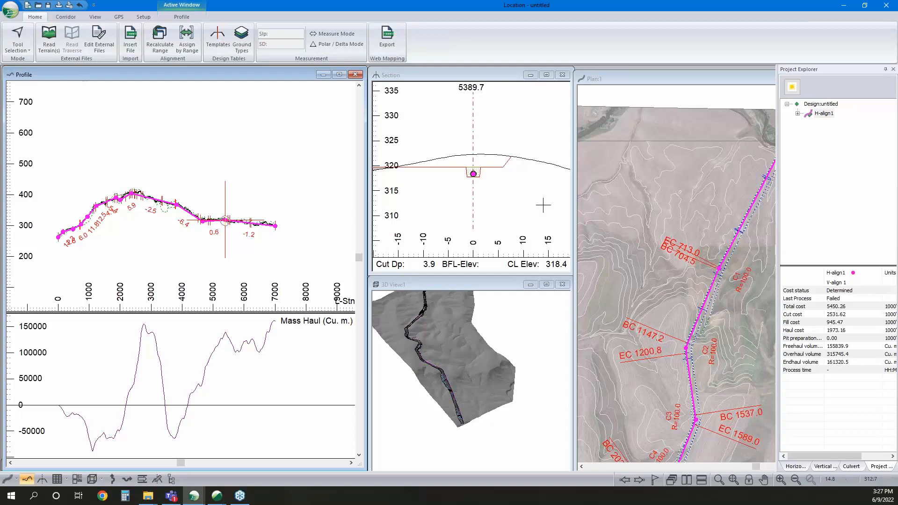
Inspect the pipe trench of the PLWL pipeline work pad template and the template materials list
{"action": "left_click", "coordinate": [217, 37]}
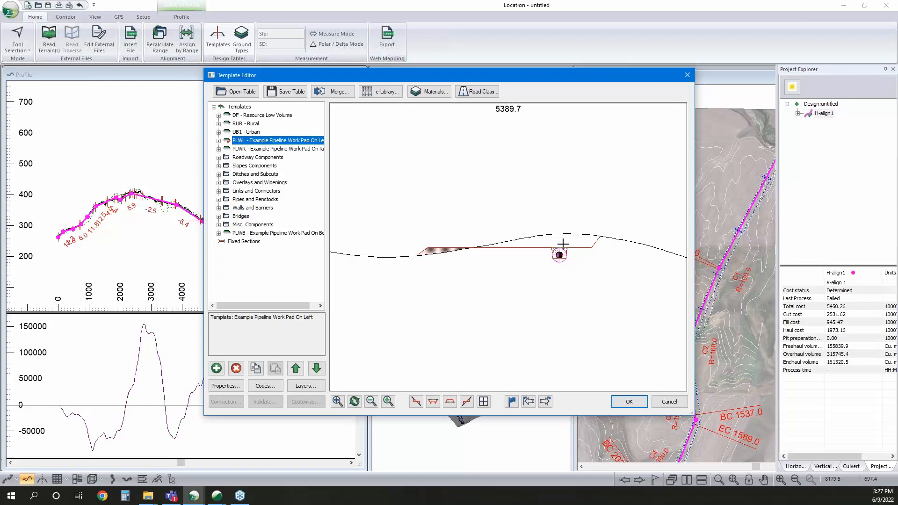
{"action": "scroll", "coordinate": [567, 259], "scroll_direction": "up", "scroll_amount": 3}
{"action": "mouse_move", "coordinate": [532, 242]}
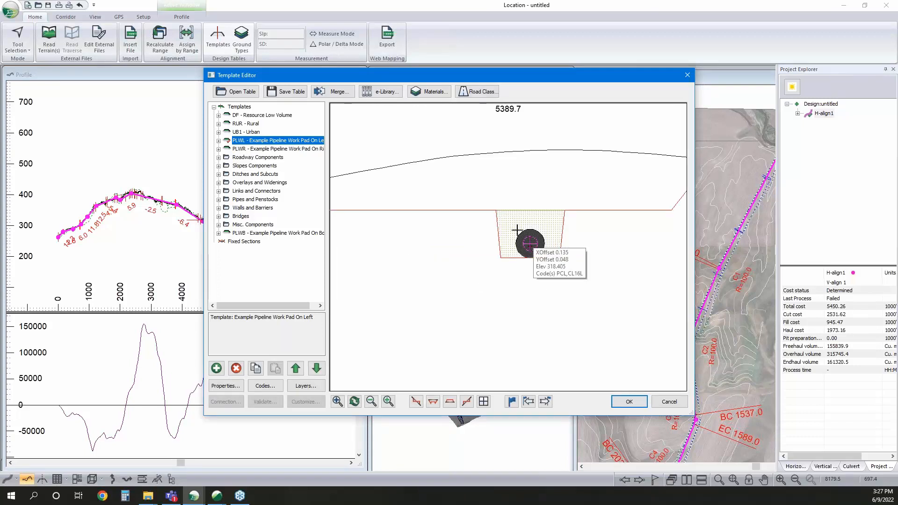
{"action": "left_click", "coordinate": [428, 91]}
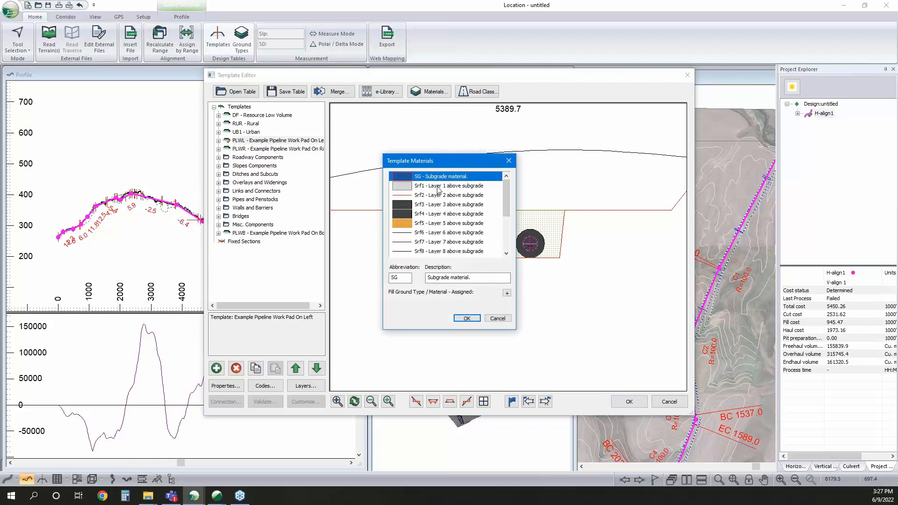
{"action": "left_click", "coordinate": [497, 318]}
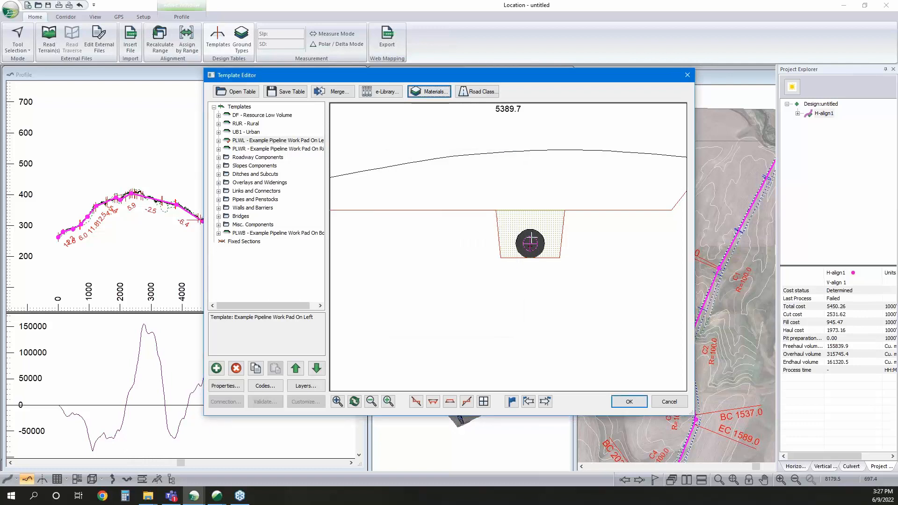
{"action": "right_click", "coordinate": [531, 240]}
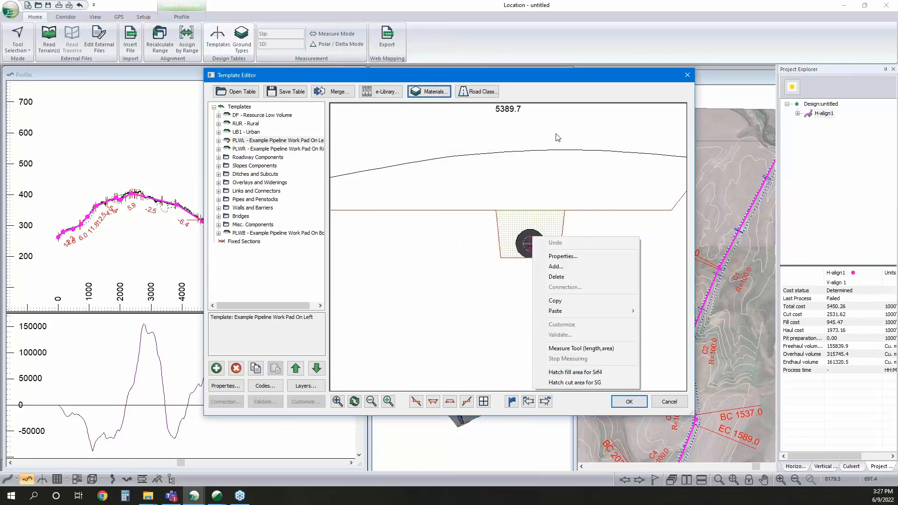
{"action": "left_click", "coordinate": [555, 94]}
Check the fill ground type options for the Srf4 template material and leave the template editor without changes
{"action": "left_click", "coordinate": [428, 91]}
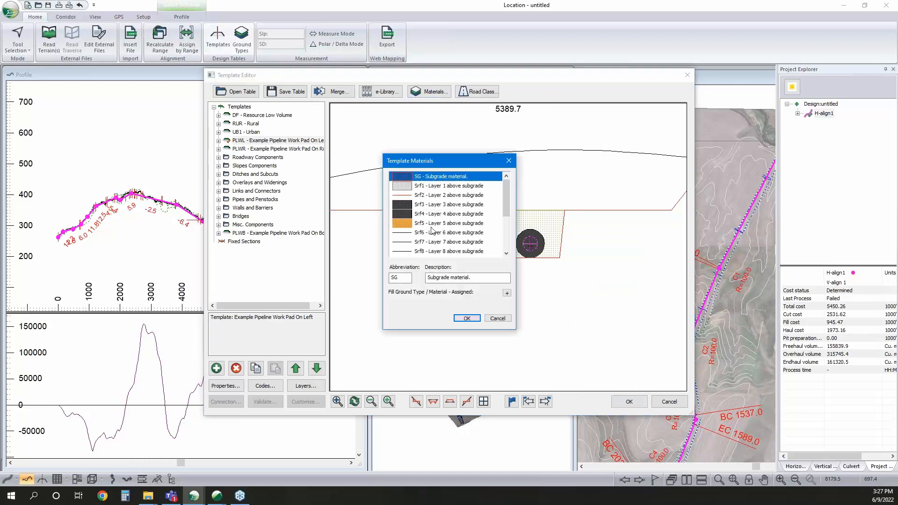
{"action": "left_click", "coordinate": [418, 214]}
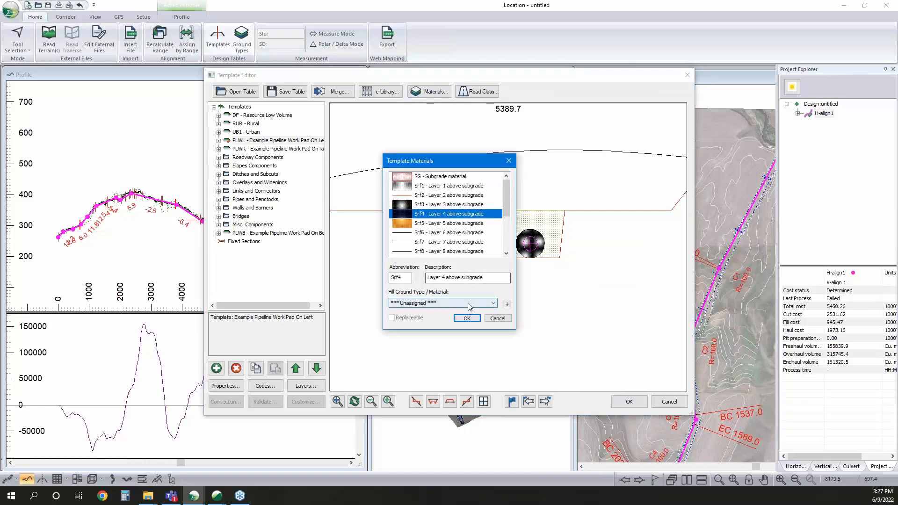
{"action": "left_click", "coordinate": [457, 303]}
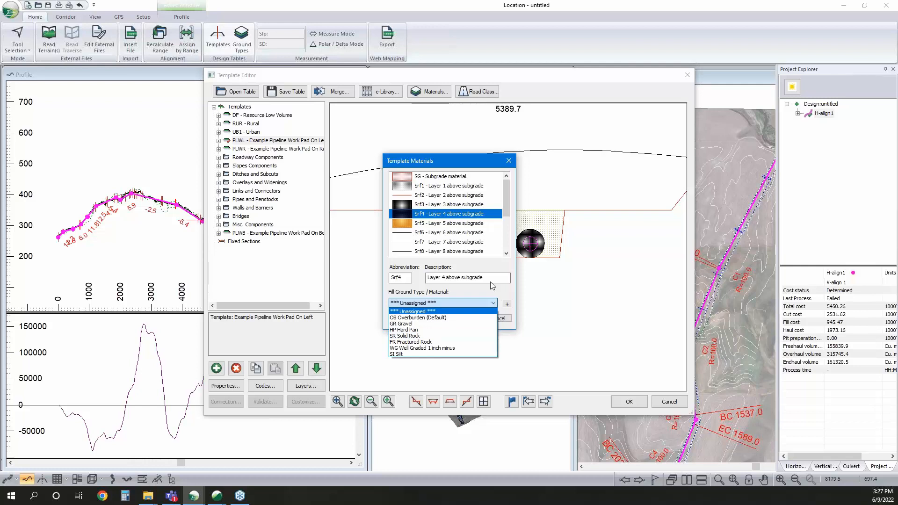
{"action": "left_click", "coordinate": [491, 310]}
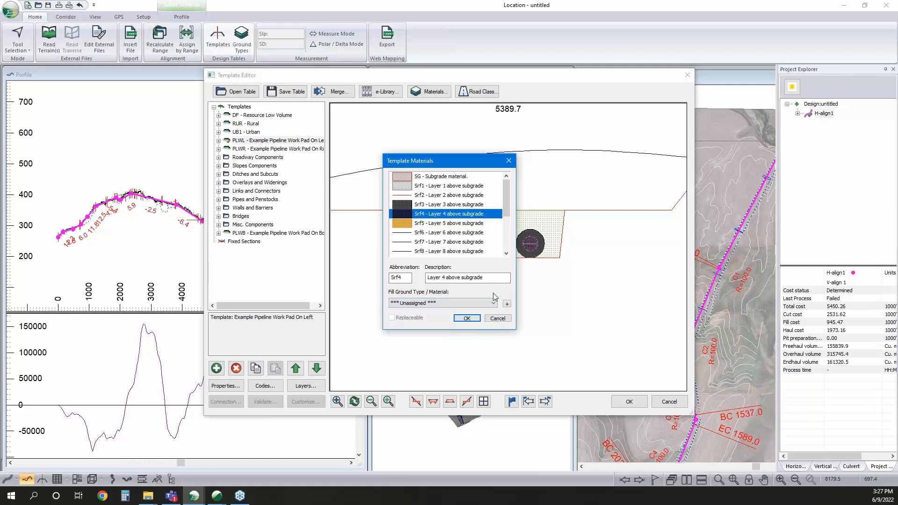
{"action": "left_click", "coordinate": [498, 319]}
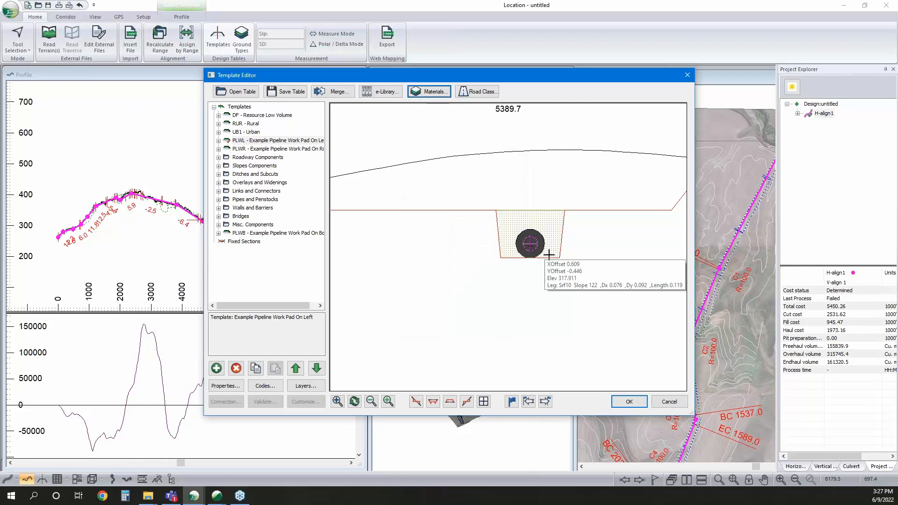
{"action": "scroll", "coordinate": [536, 243], "scroll_direction": "down", "scroll_amount": 2}
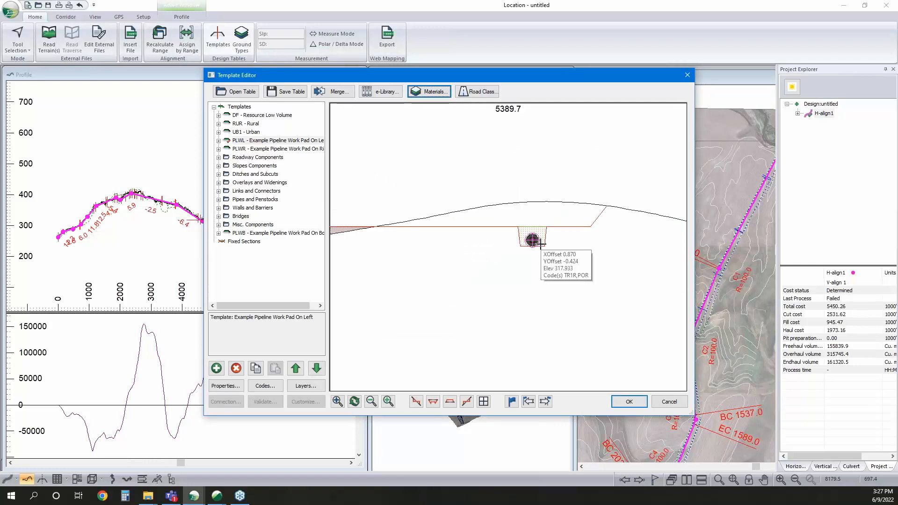
{"action": "left_click", "coordinate": [669, 402]}
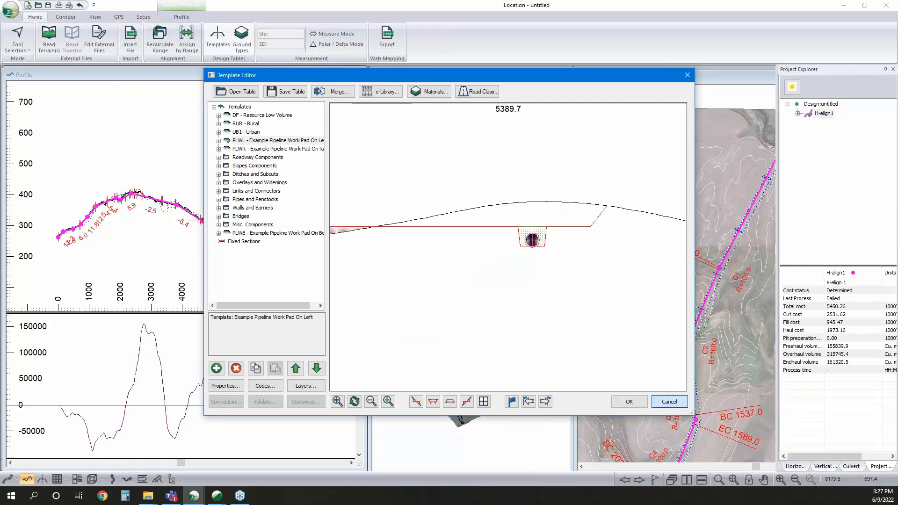
{"action": "middle_click_drag", "start_coordinate": [762, 218], "coordinate": [713, 236]}
{"action": "right_click", "coordinate": [713, 236]}
{"action": "left_click", "coordinate": [722, 243]}
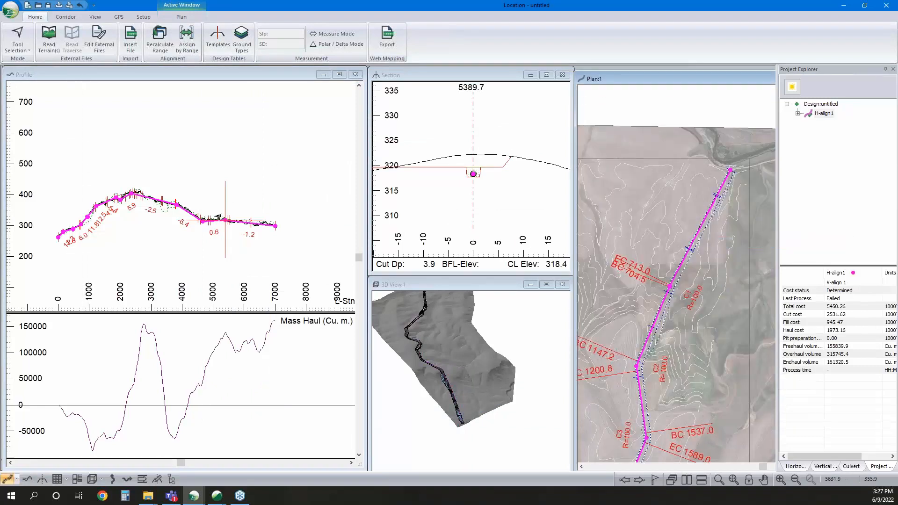
{"action": "middle_click_drag", "start_coordinate": [213, 217], "coordinate": [225, 218]}
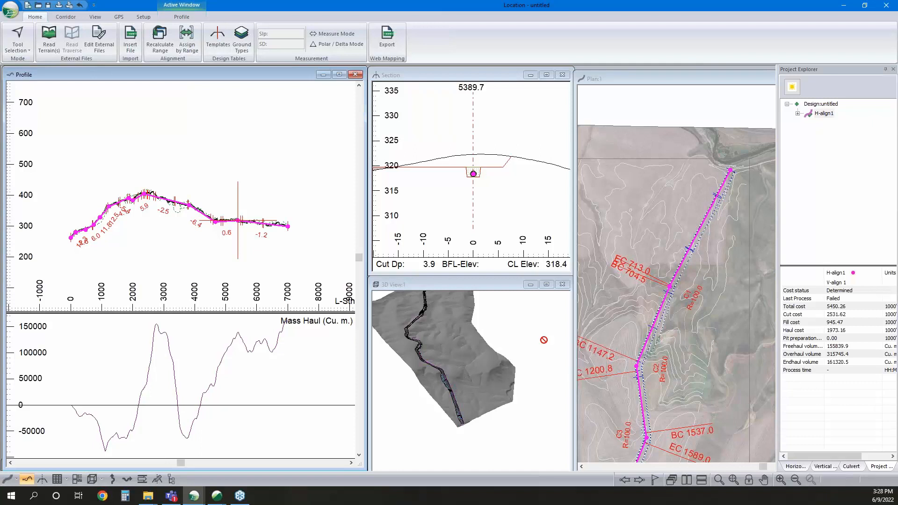
Expand H-align1 and V-align 1 in the Project Explorer and add a new vertical alignment
{"action": "mouse_move", "coordinate": [665, 290]}
{"action": "left_click", "coordinate": [799, 115]}
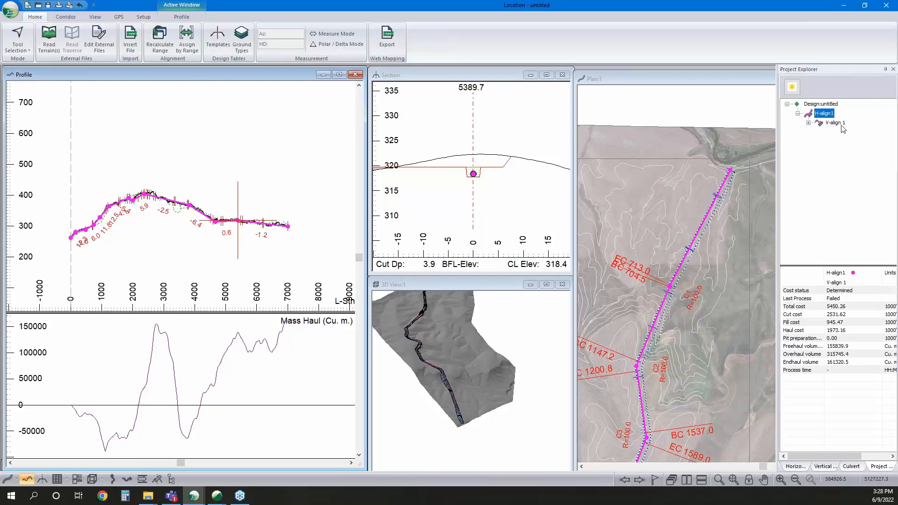
{"action": "left_click", "coordinate": [835, 122]}
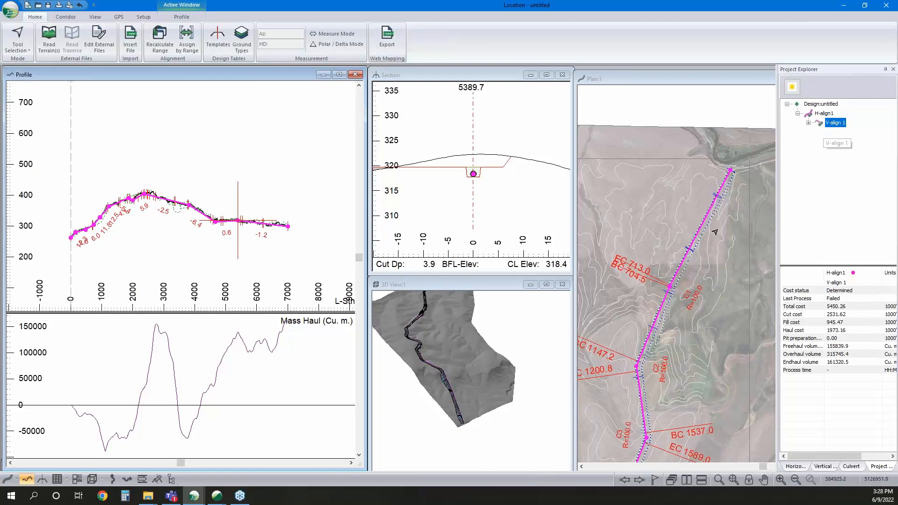
{"action": "scroll", "coordinate": [279, 199], "scroll_direction": "up", "scroll_amount": 3}
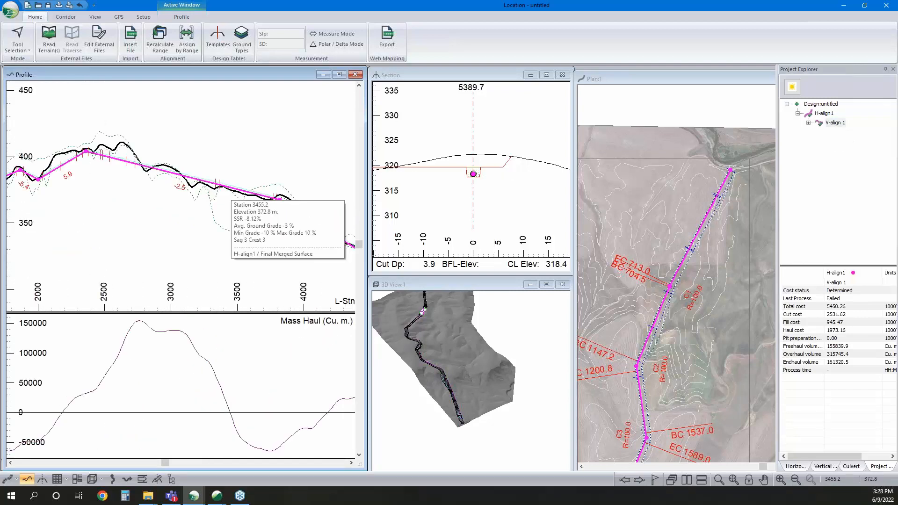
{"action": "double_click", "coordinate": [836, 123]}
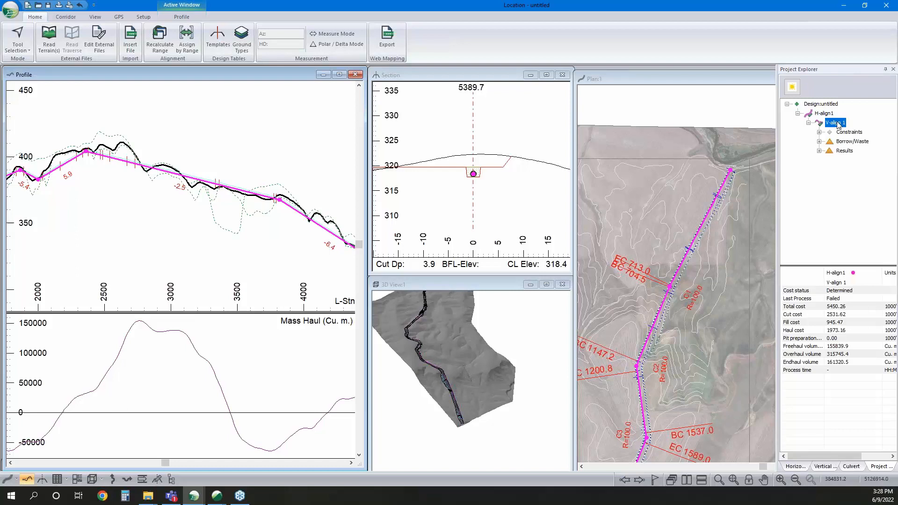
{"action": "right_click", "coordinate": [837, 125]}
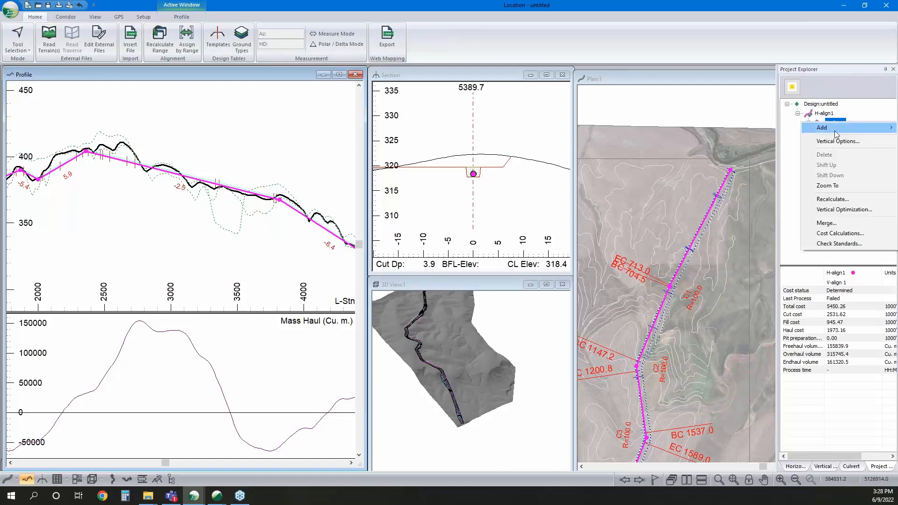
{"action": "left_click", "coordinate": [789, 157]}
{"action": "right_click", "coordinate": [833, 123]}
{"action": "mouse_move", "coordinate": [838, 131]}
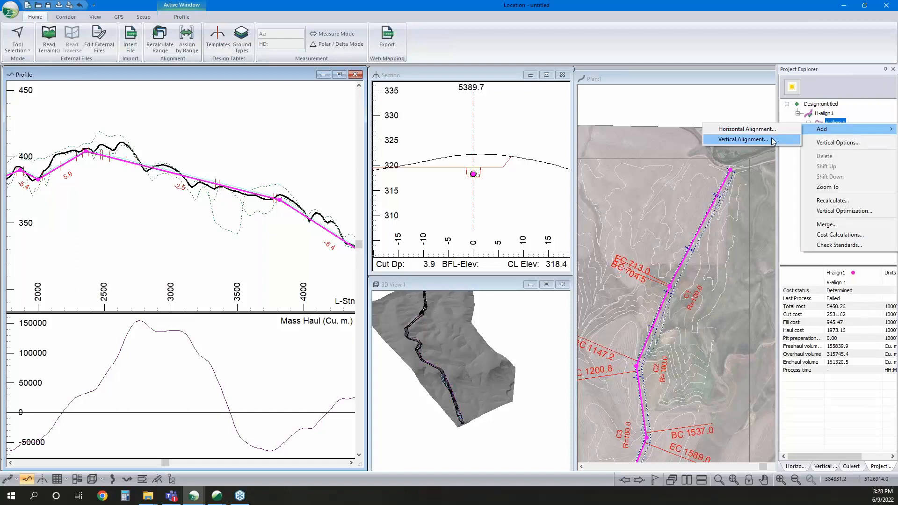
{"action": "left_click", "coordinate": [771, 138]}
Limit the sampled sections for V-align 2 to a spacing of 20 instead of sampling all sections
{"action": "left_click", "coordinate": [404, 200]}
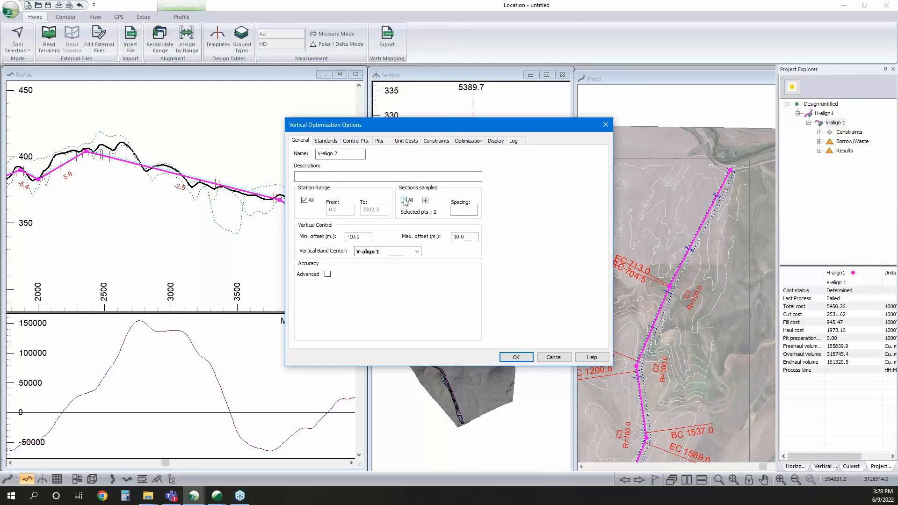
{"action": "left_click", "coordinate": [453, 212]}
{"action": "type", "text": "20"}
Check the vertical band center options for V-align 2 and keep V-align 1 as the center
{"action": "left_click", "coordinate": [412, 252]}
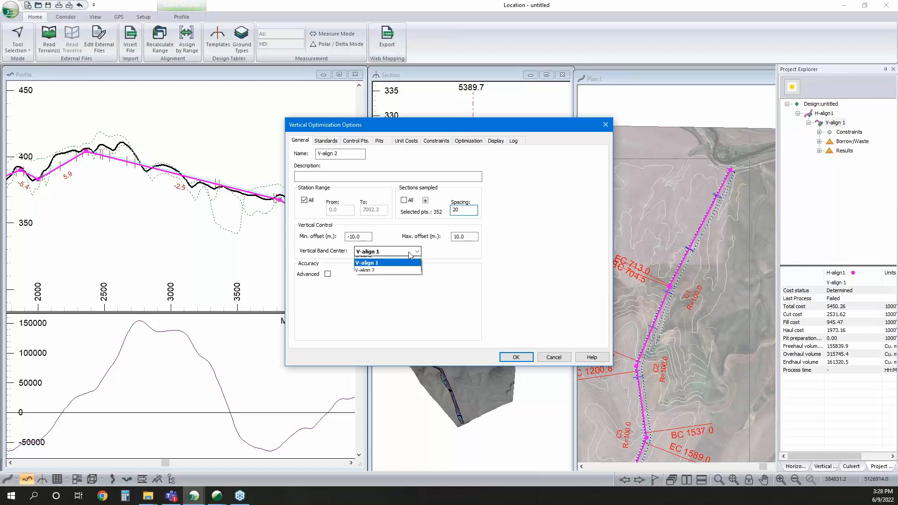
{"action": "left_click", "coordinate": [411, 261]}
{"action": "left_click", "coordinate": [412, 251]}
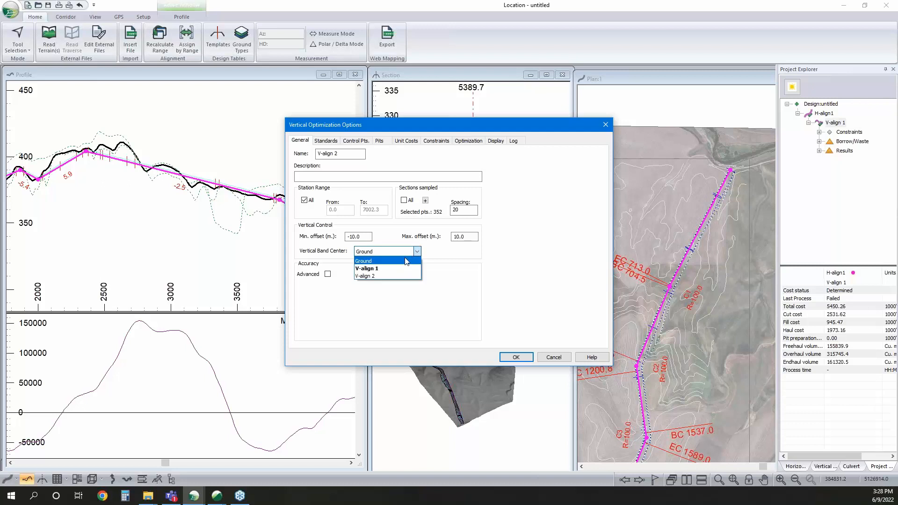
{"action": "left_click", "coordinate": [408, 275]}
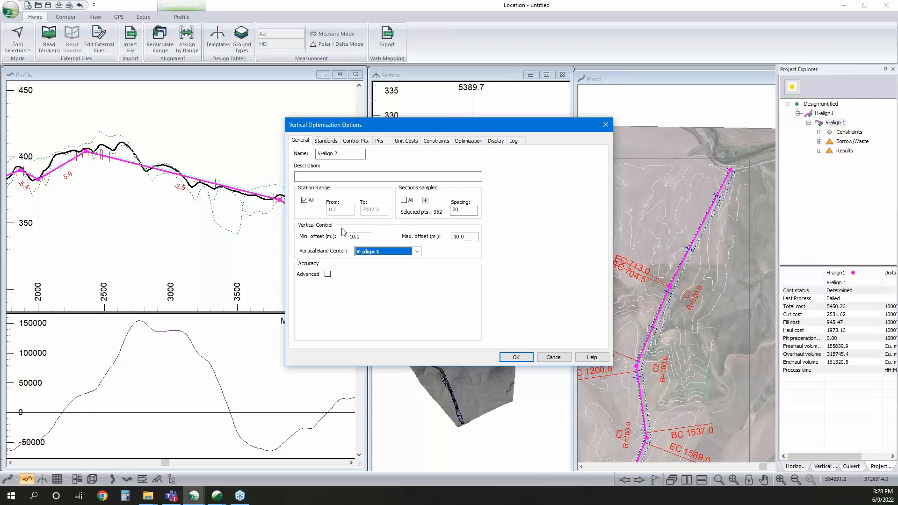
{"action": "left_click", "coordinate": [418, 252]}
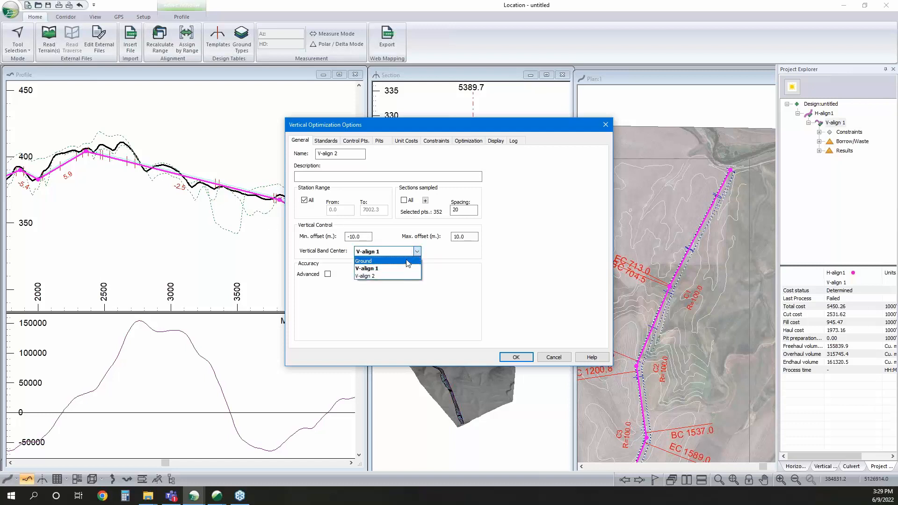
{"action": "left_click", "coordinate": [439, 254]}
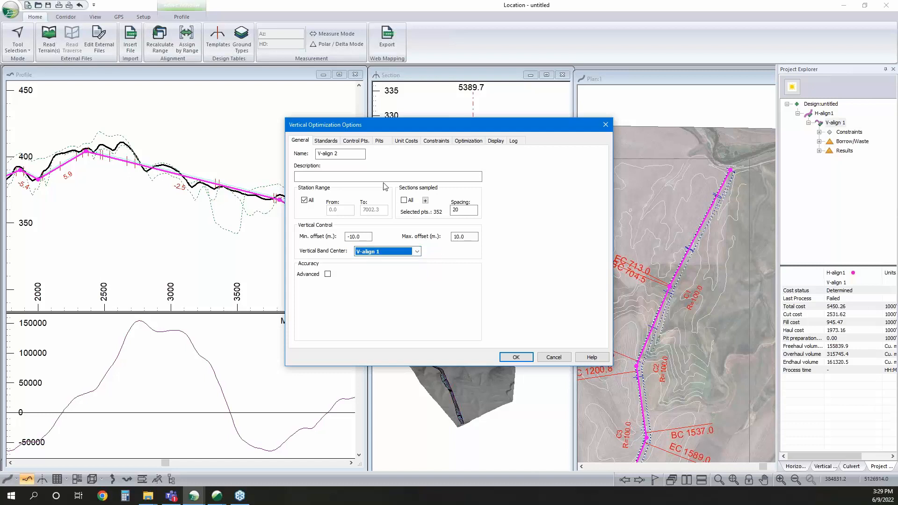
Set the vertical standards to grades from -30 to 30% with minimum sag and crest K of 1 for the whole range
{"action": "left_click", "coordinate": [331, 143]}
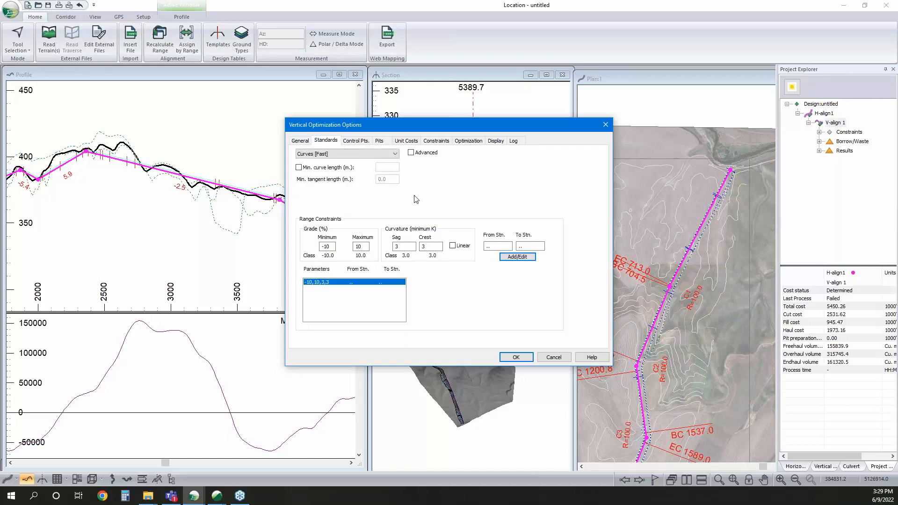
{"action": "left_click_drag", "start_coordinate": [333, 246], "coordinate": [325, 251]}
{"action": "type", "text": "30"}
{"action": "double_click", "coordinate": [361, 247]}
{"action": "type", "text": "30"}
{"action": "double_click", "coordinate": [395, 247]}
{"action": "type", "text": "1"}
{"action": "key", "text": "Tab"}
{"action": "type", "text": "1"}
{"action": "left_click", "coordinate": [518, 257]}
Enable the minimum curve length standard and set it to 60 m
{"action": "left_click", "coordinate": [299, 167]}
{"action": "double_click", "coordinate": [382, 167]}
{"action": "type", "text": "60"}
Try the Variable curves and tangents [Slowest] option for the vertical standards, and return to Curves [Fast]
{"action": "left_click", "coordinate": [389, 155]}
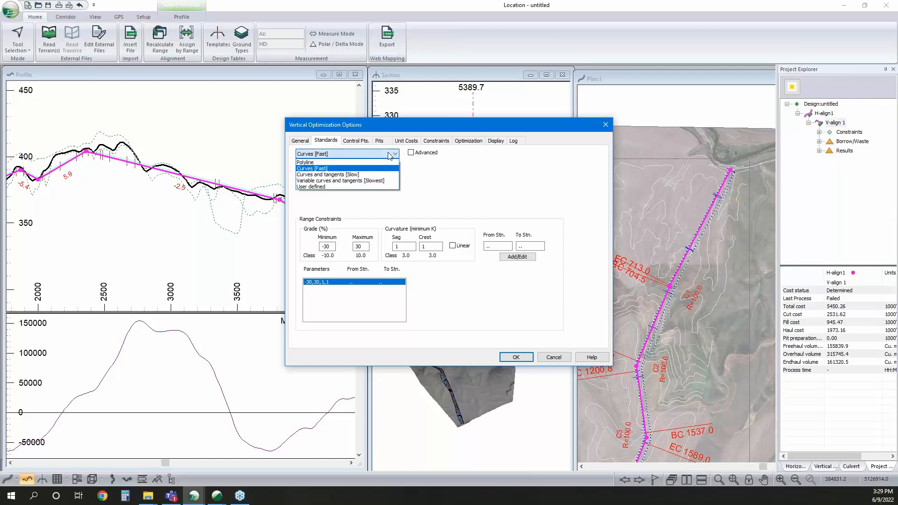
{"action": "left_click", "coordinate": [434, 179]}
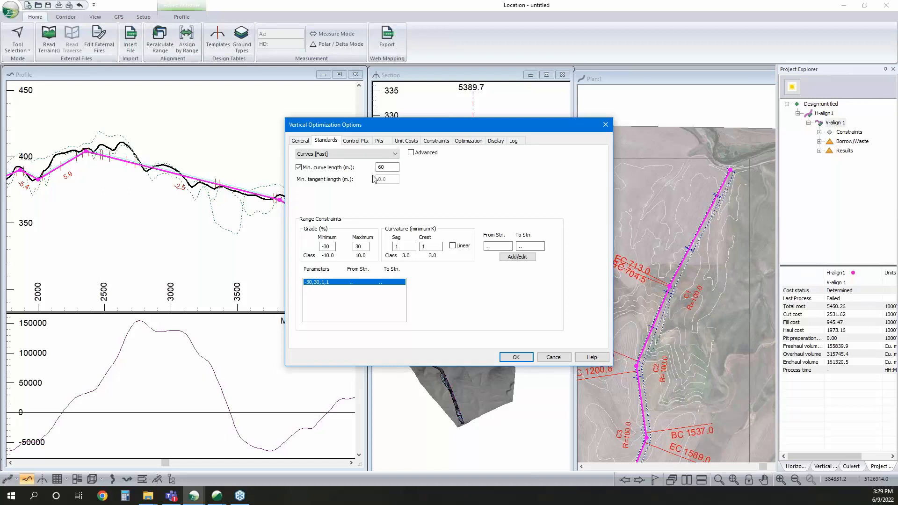
{"action": "left_click", "coordinate": [372, 155]}
{"action": "left_click", "coordinate": [374, 181]}
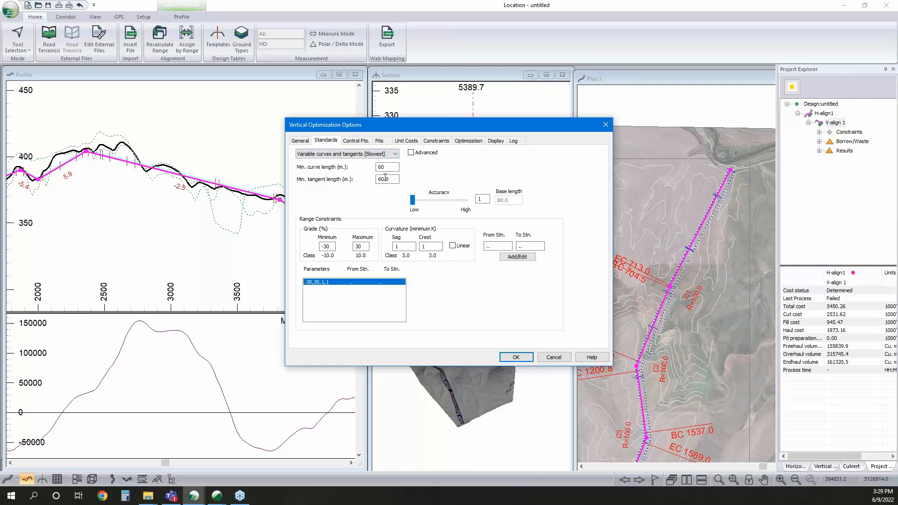
{"action": "left_click", "coordinate": [391, 181]}
{"action": "left_click", "coordinate": [350, 154]}
{"action": "left_click", "coordinate": [349, 169]}
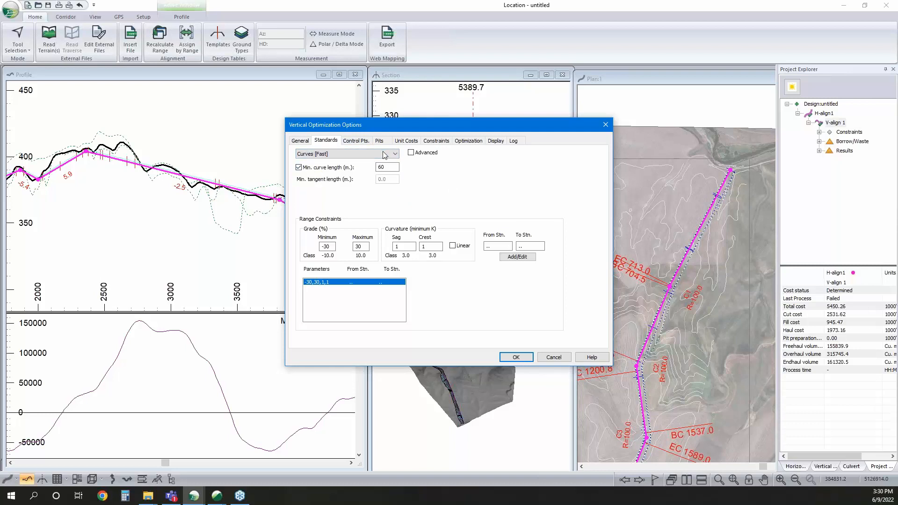
Review the control point, pit, unit cost and minimum cut settings, and accept the V-align 2 optimization options without recalculating
{"action": "left_click", "coordinate": [356, 140]}
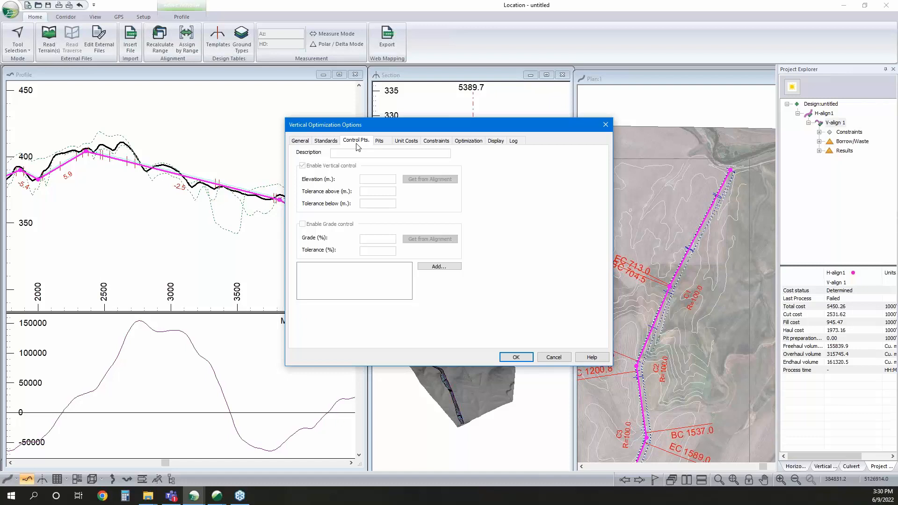
{"action": "left_click", "coordinate": [380, 141]}
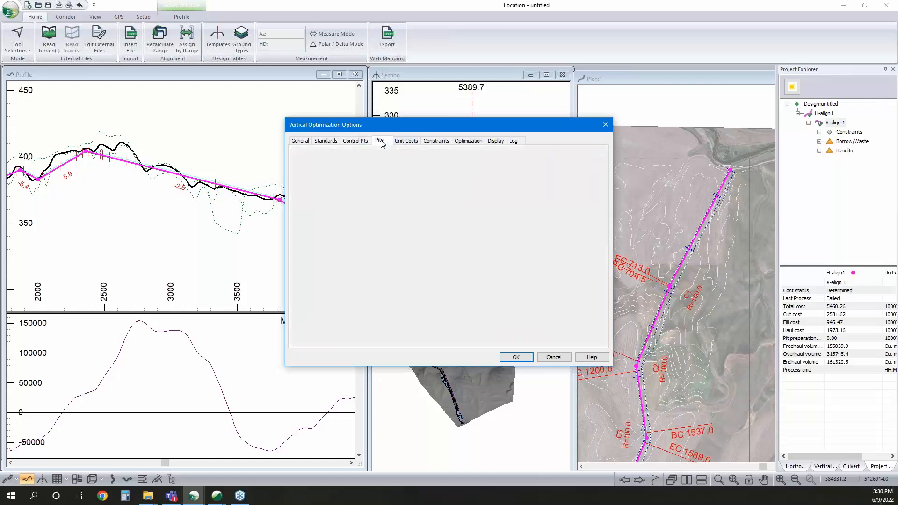
{"action": "left_click", "coordinate": [414, 142]}
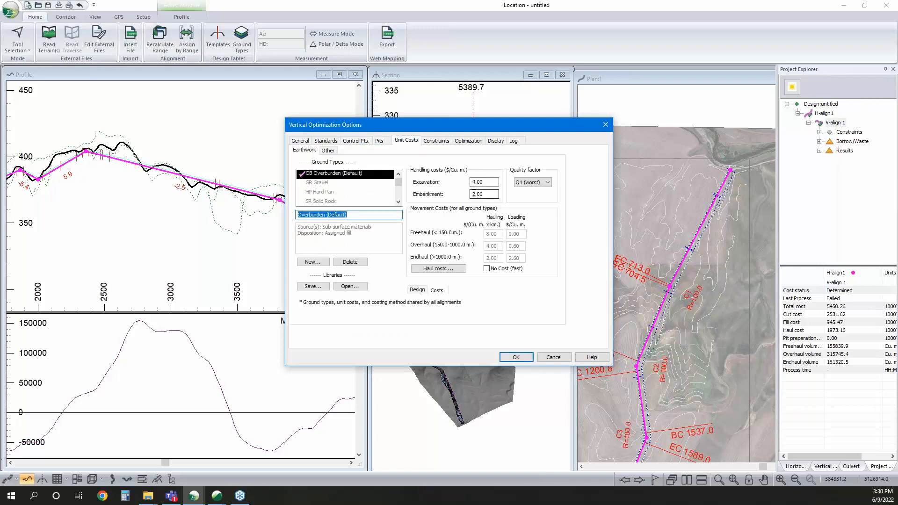
{"action": "left_click", "coordinate": [435, 141]}
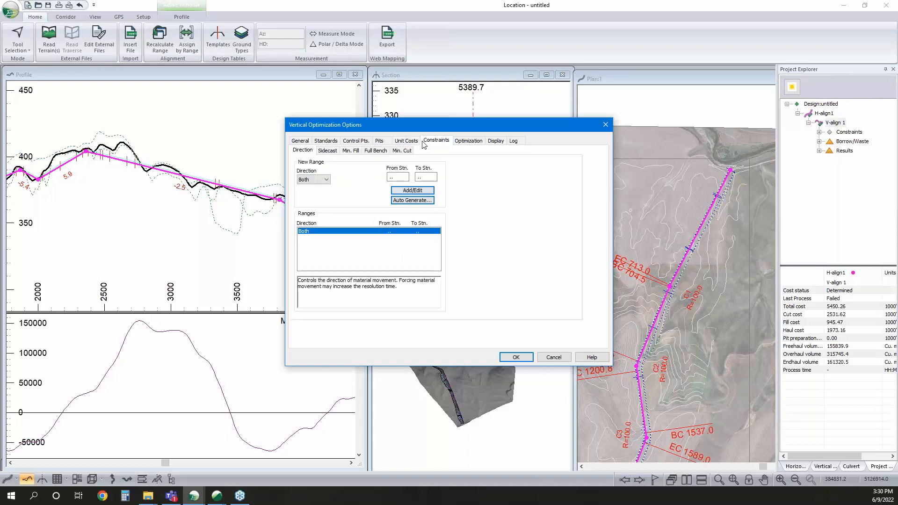
{"action": "left_click", "coordinate": [396, 153]}
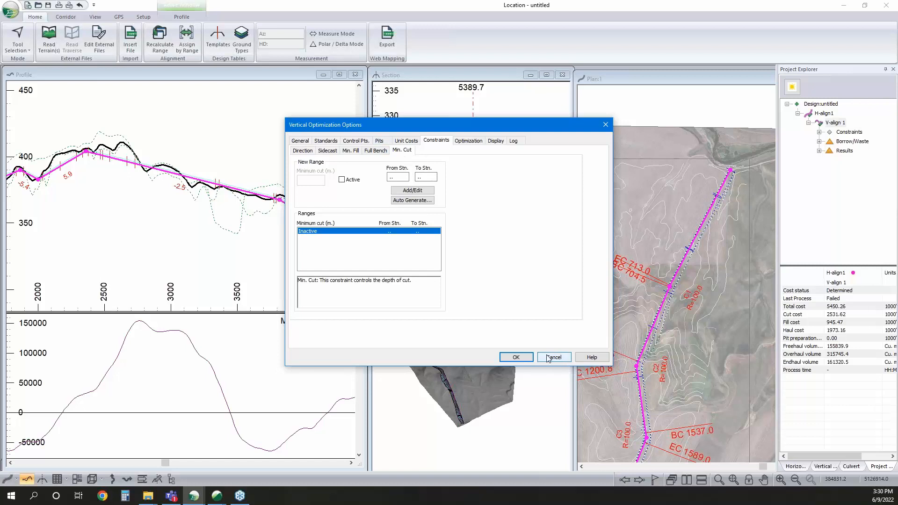
{"action": "left_click", "coordinate": [516, 357]}
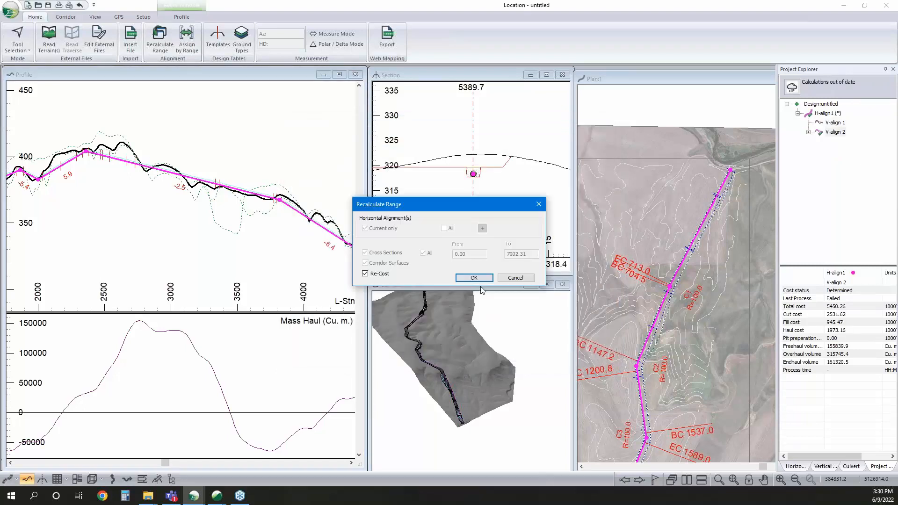
{"action": "left_click", "coordinate": [514, 277]}
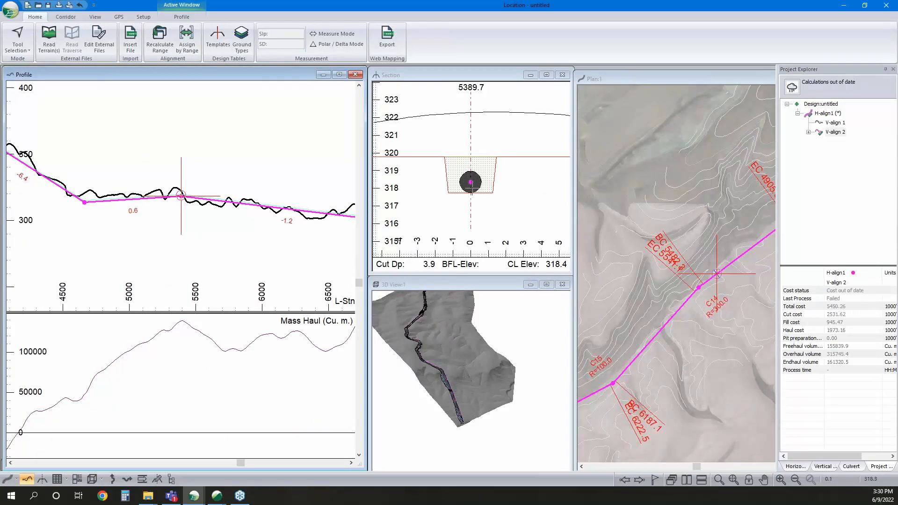
In V-align 2's vertical options, activate the minimum cut constraint at -0.6 m for the whole station range
{"action": "mouse_move", "coordinate": [470, 192]}
{"action": "mouse_move", "coordinate": [471, 106]}
{"action": "right_click", "coordinate": [835, 132]}
{"action": "left_click", "coordinate": [837, 153]}
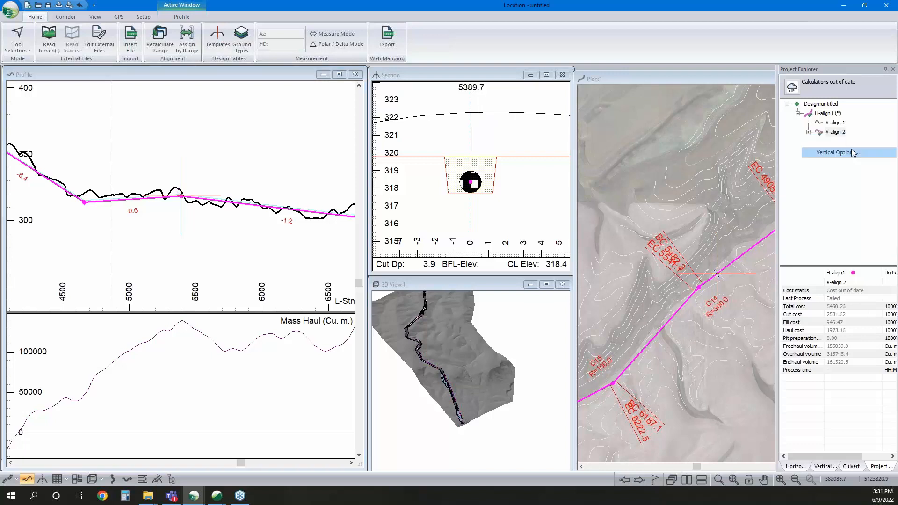
{"action": "left_click", "coordinate": [334, 142]}
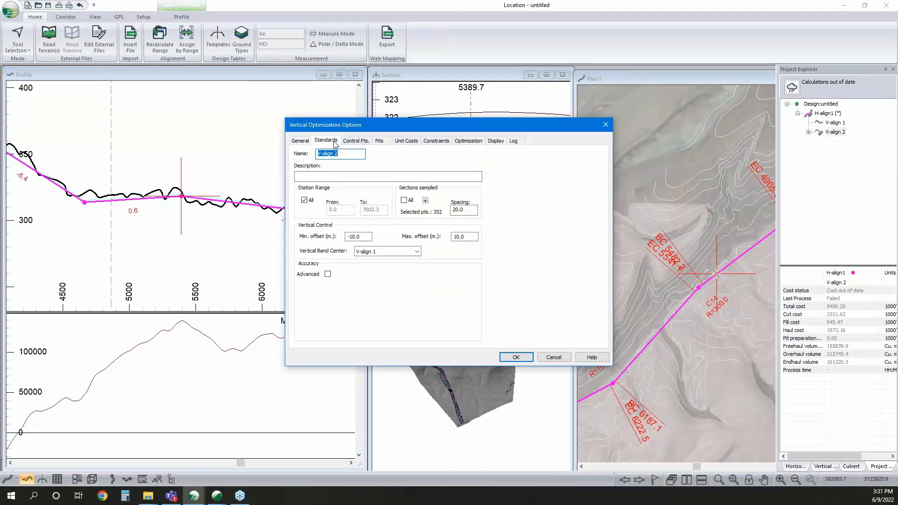
{"action": "left_click", "coordinate": [446, 141]}
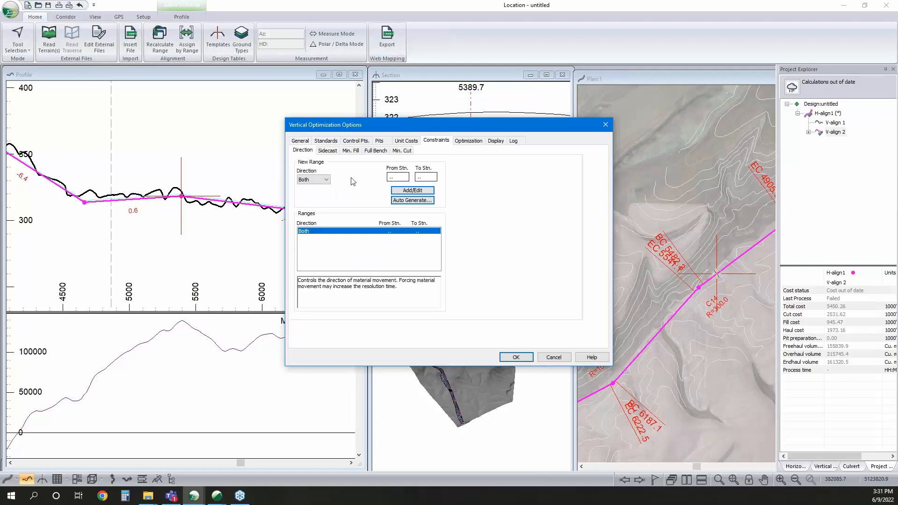
{"action": "left_click", "coordinate": [402, 151]}
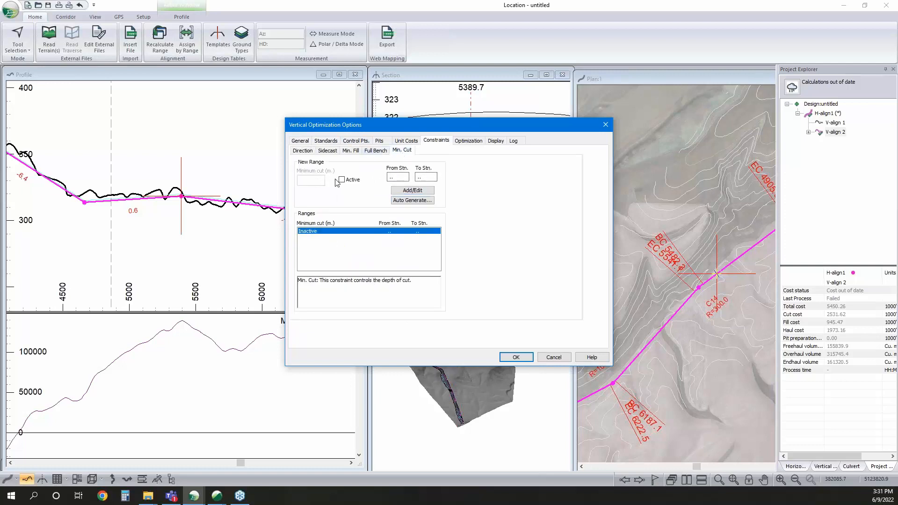
{"action": "left_click", "coordinate": [342, 180]}
{"action": "type", "text": "-.6"}
{"action": "left_click", "coordinate": [412, 190]}
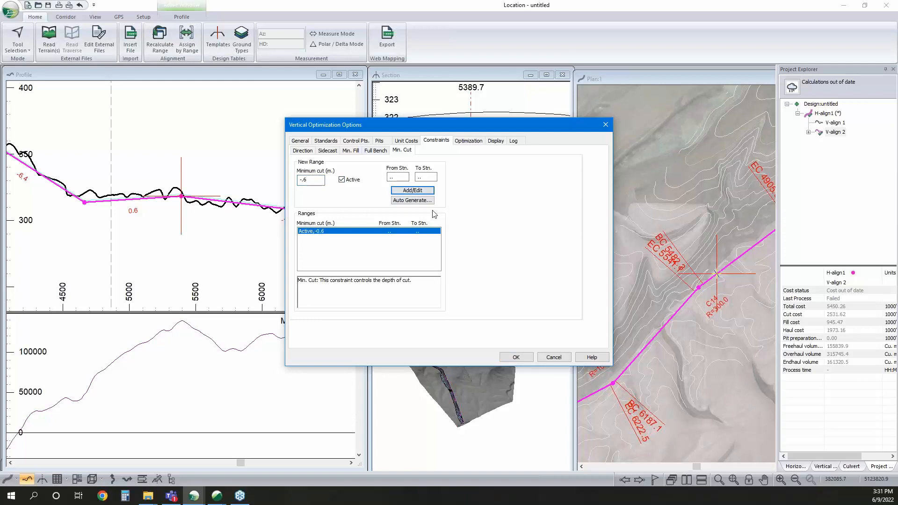
{"action": "left_click", "coordinate": [523, 357]}
Try to run the vertical optimization of V-align 2 for the optimal profile, and dismiss the optimization log
{"action": "right_click", "coordinate": [834, 132]}
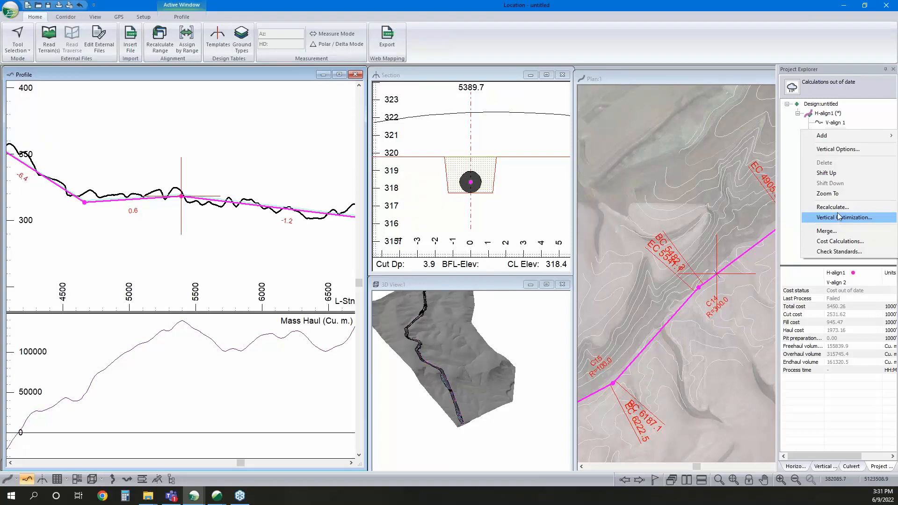
{"action": "left_click", "coordinate": [788, 68]}
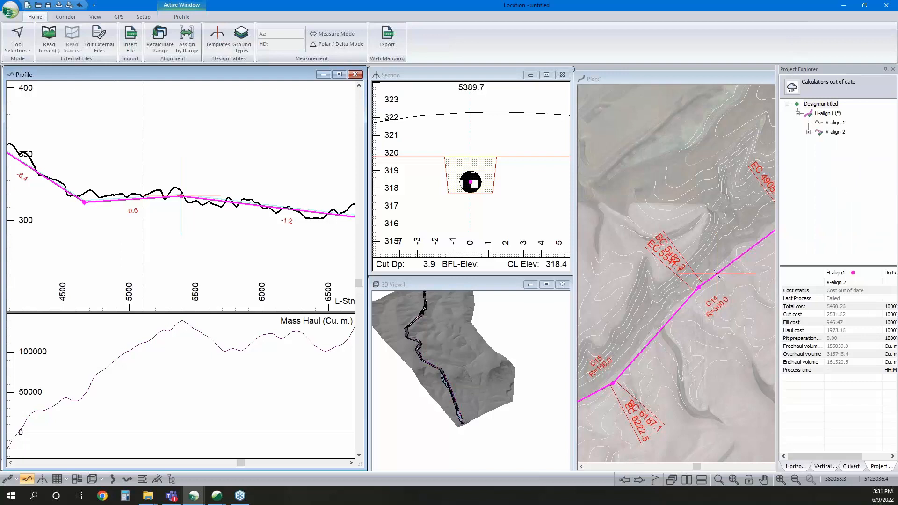
{"action": "right_click", "coordinate": [834, 133]}
{"action": "left_click", "coordinate": [852, 219]}
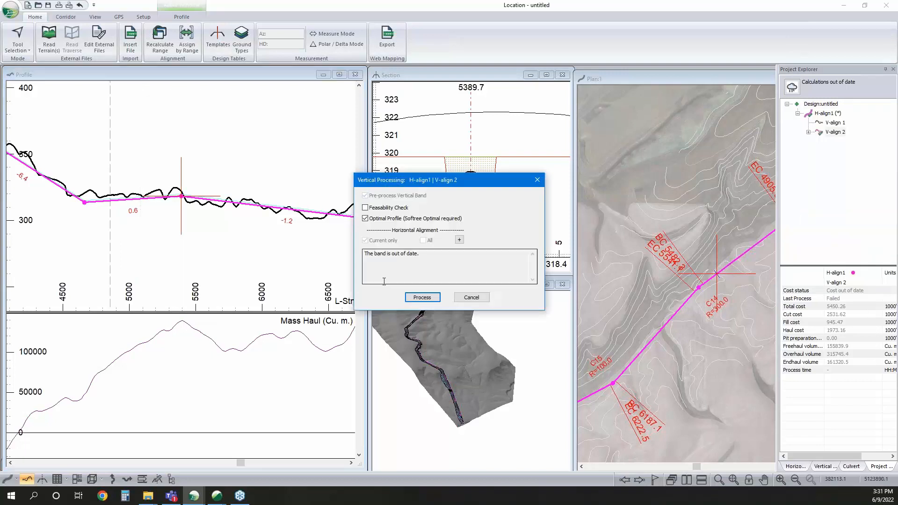
{"action": "left_click", "coordinate": [422, 297]}
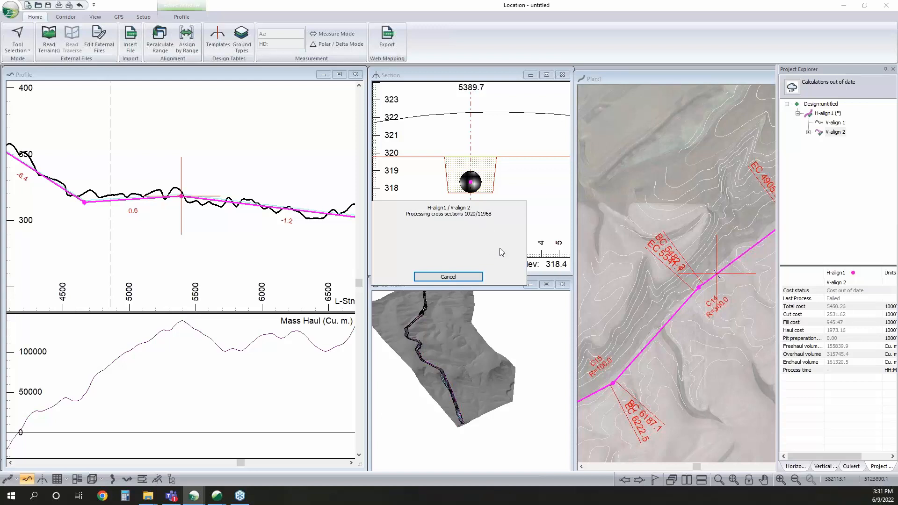
{"action": "left_click", "coordinate": [465, 277]}
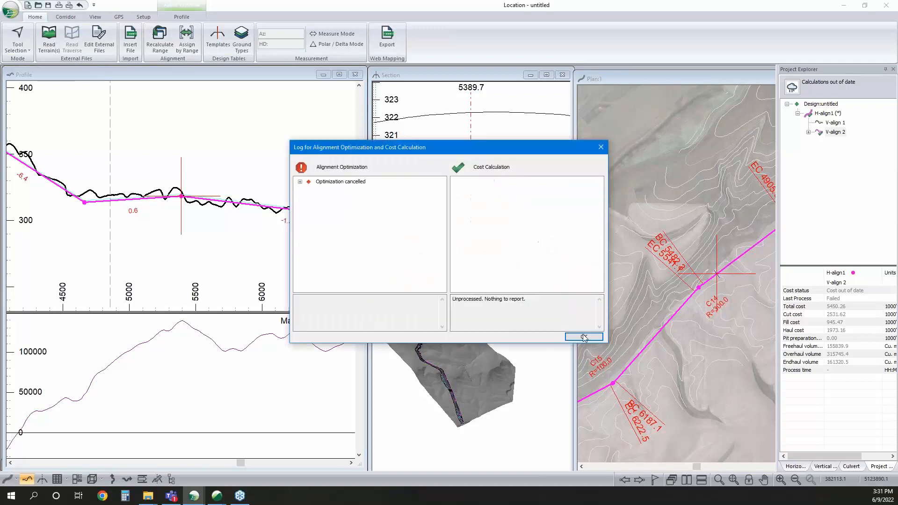
{"action": "left_click", "coordinate": [584, 337]}
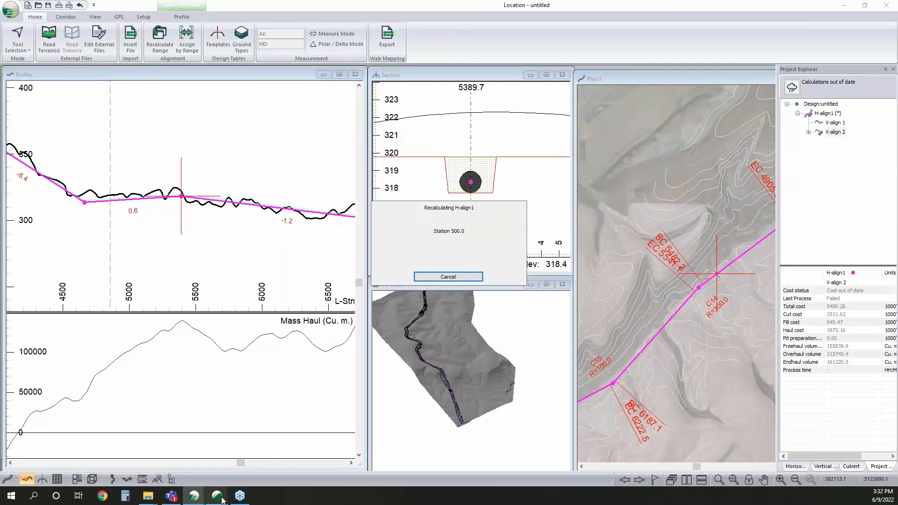
Switch to the example simple optimized.dsnx design, load its modified external files and recalculate the current horizontal alignment with re-costing
{"action": "mouse_move", "coordinate": [218, 497]}
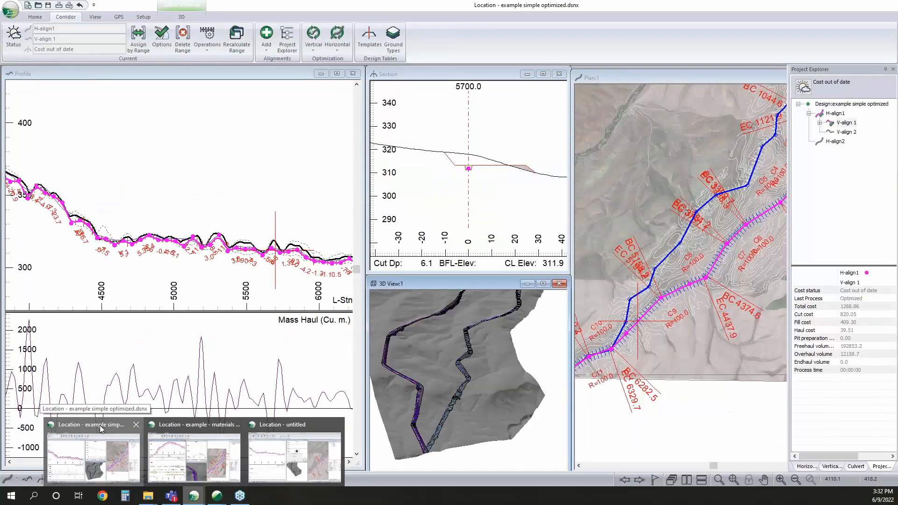
{"action": "left_click", "coordinate": [101, 428]}
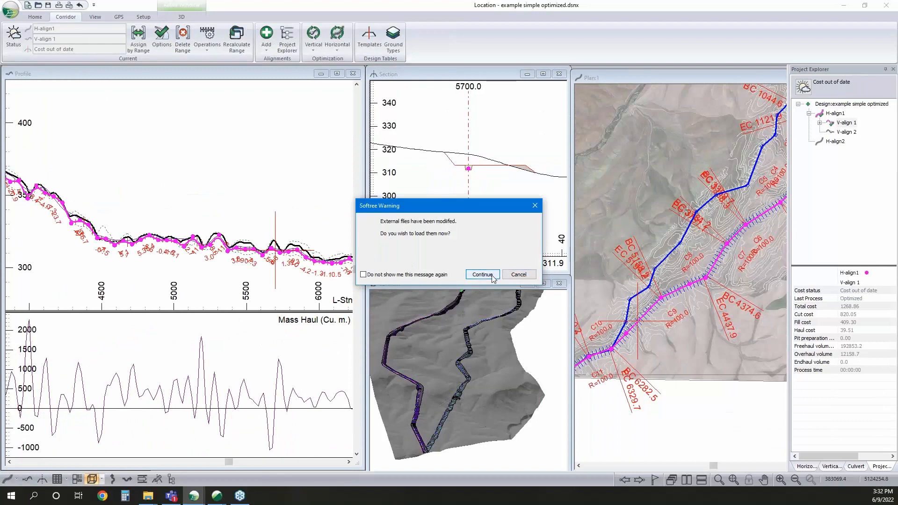
{"action": "left_click", "coordinate": [482, 277]}
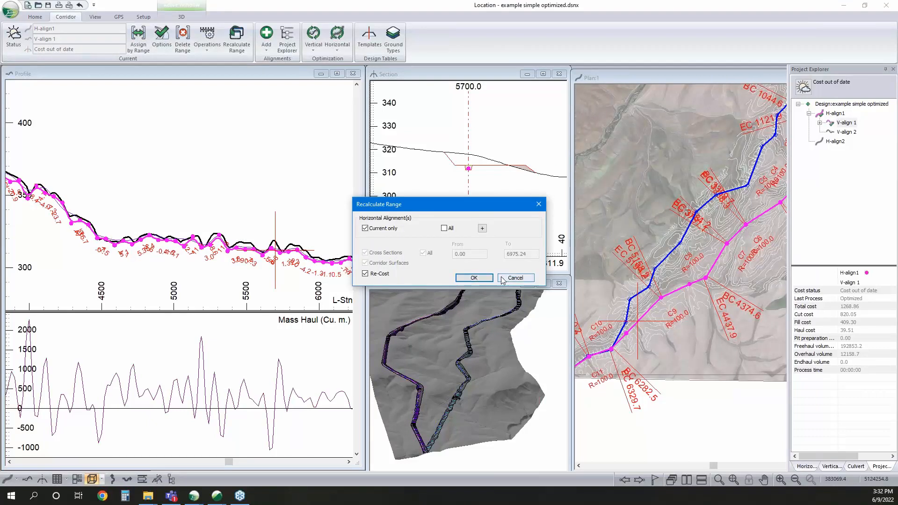
{"action": "left_click", "coordinate": [474, 279]}
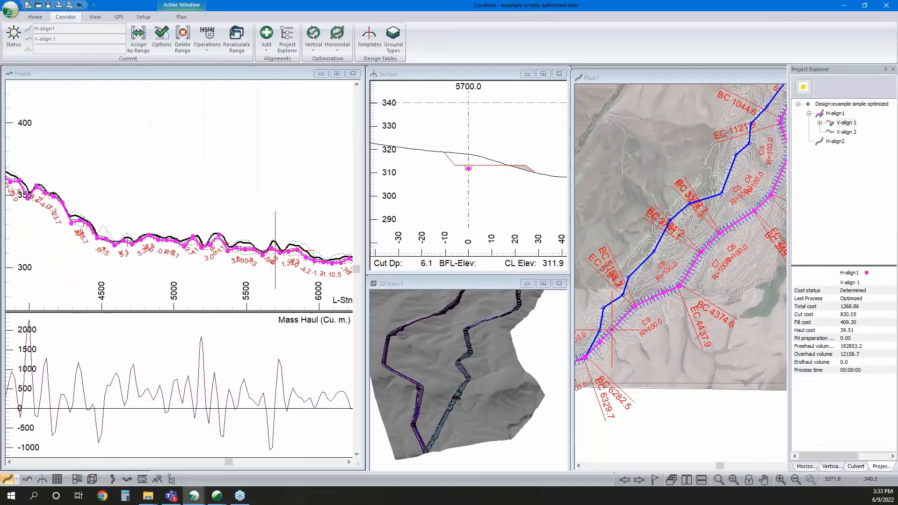
Examine how V-align 1's optimized grade line follows the ground from station 4000 back to 500 in the profile
{"action": "middle_click_drag", "start_coordinate": [164, 212], "coordinate": [243, 238]}
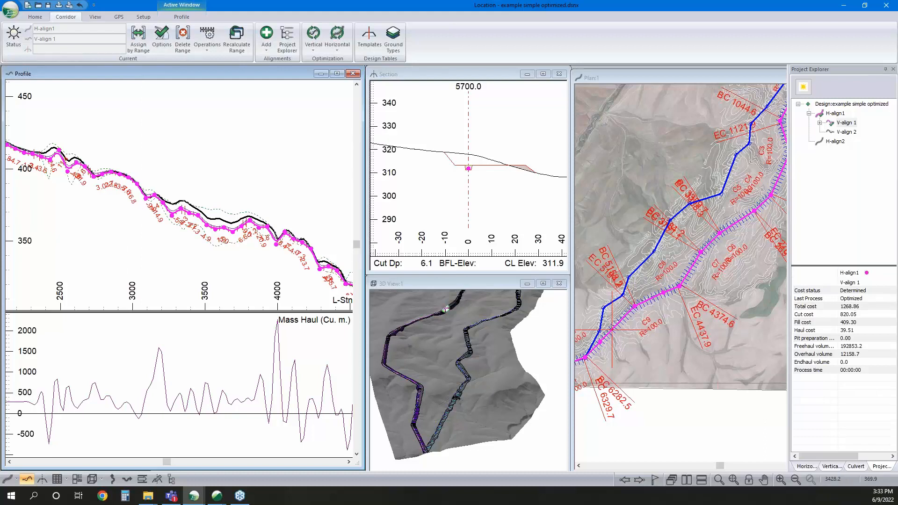
{"action": "middle_click_drag", "start_coordinate": [121, 213], "coordinate": [201, 214]}
{"action": "middle_click_drag", "start_coordinate": [157, 168], "coordinate": [321, 187]}
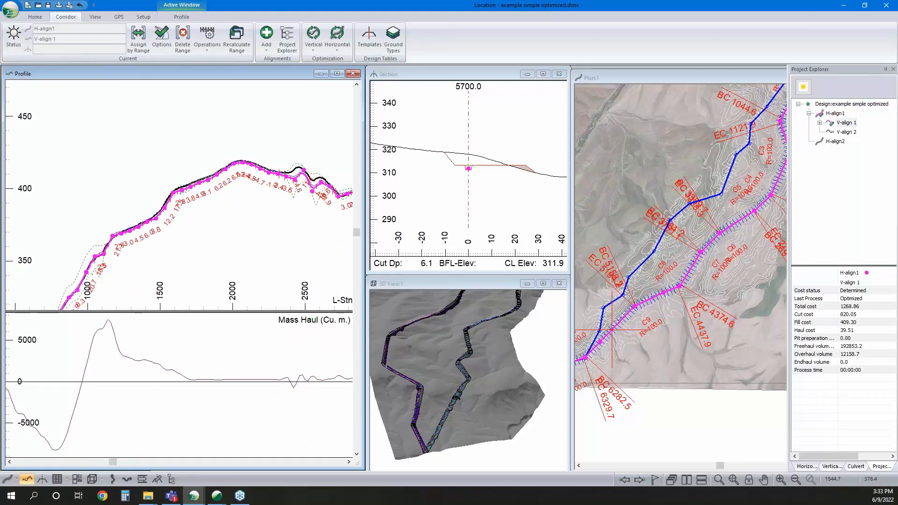
{"action": "middle_click_drag", "start_coordinate": [213, 189], "coordinate": [261, 145]}
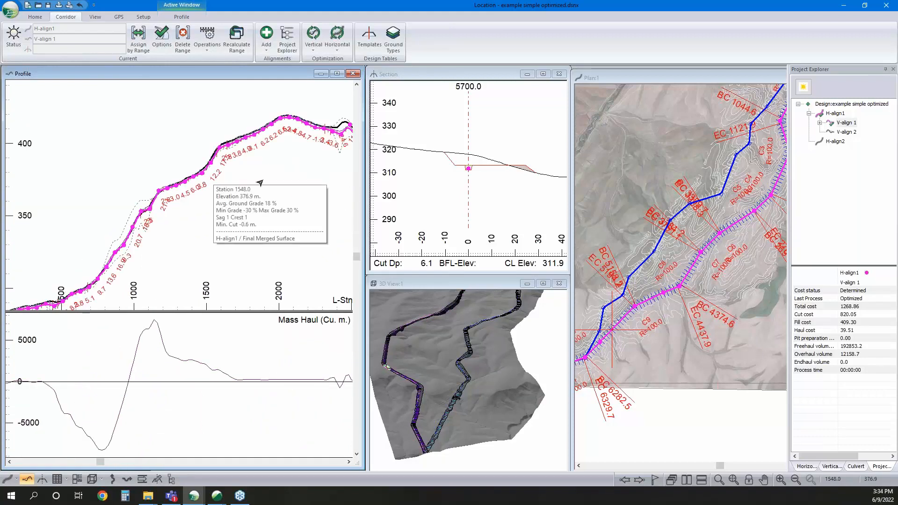
{"action": "scroll", "coordinate": [196, 127], "scroll_direction": "up", "scroll_amount": 1}
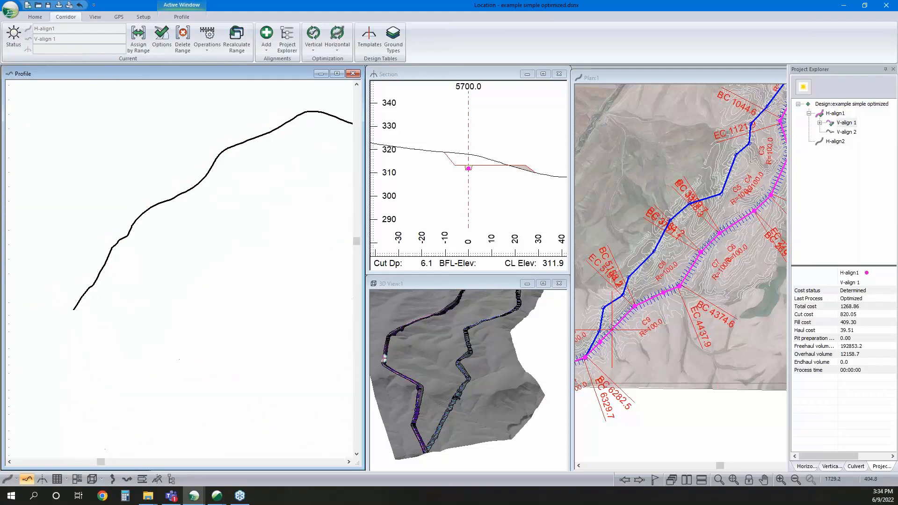
{"action": "middle_click_drag", "start_coordinate": [224, 196], "coordinate": [200, 200]}
{"action": "middle_click_drag", "start_coordinate": [292, 171], "coordinate": [257, 165]}
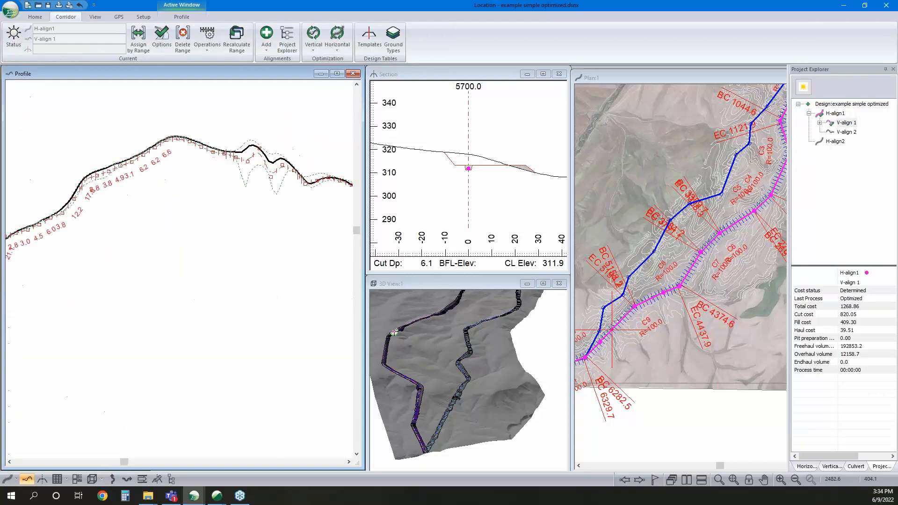
Make V-align 2 the current vertical alignment without recalculating, and inspect its profile between stations 5000 and 6500
{"action": "double_click", "coordinate": [853, 135]}
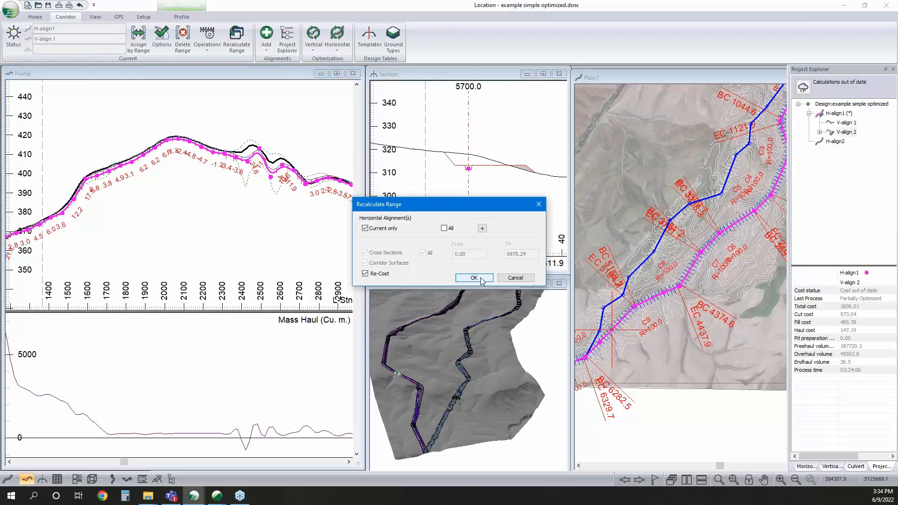
{"action": "left_click", "coordinate": [523, 278]}
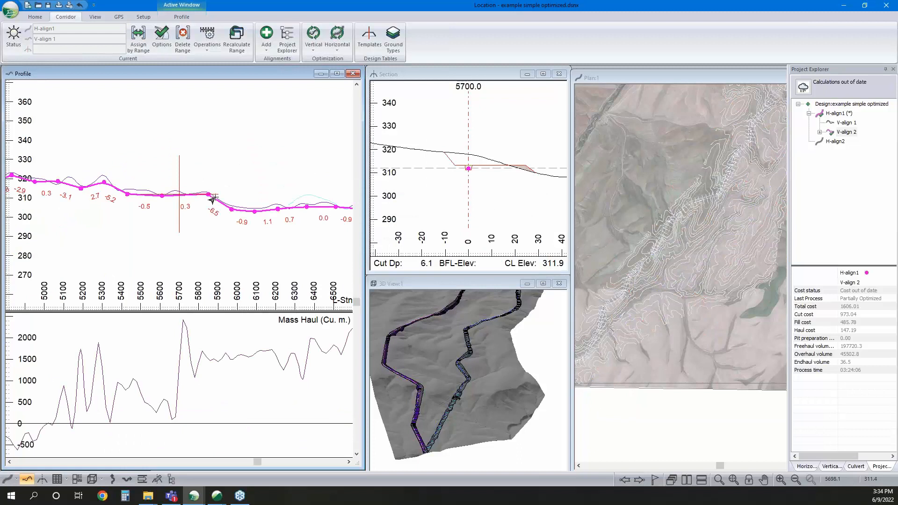
{"action": "mouse_move", "coordinate": [216, 207]}
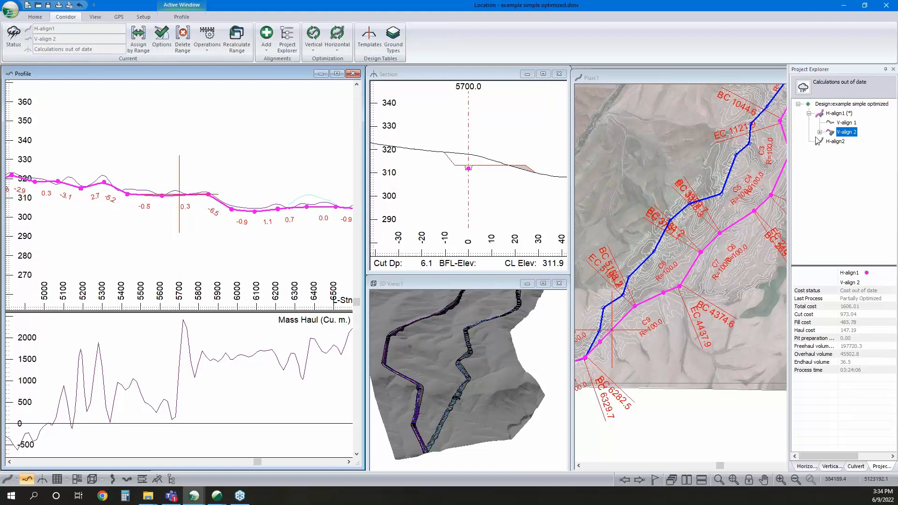
Make V-align 1 the current vertical alignment and recalculate the current horizontal alignment without re-costing
{"action": "double_click", "coordinate": [846, 122]}
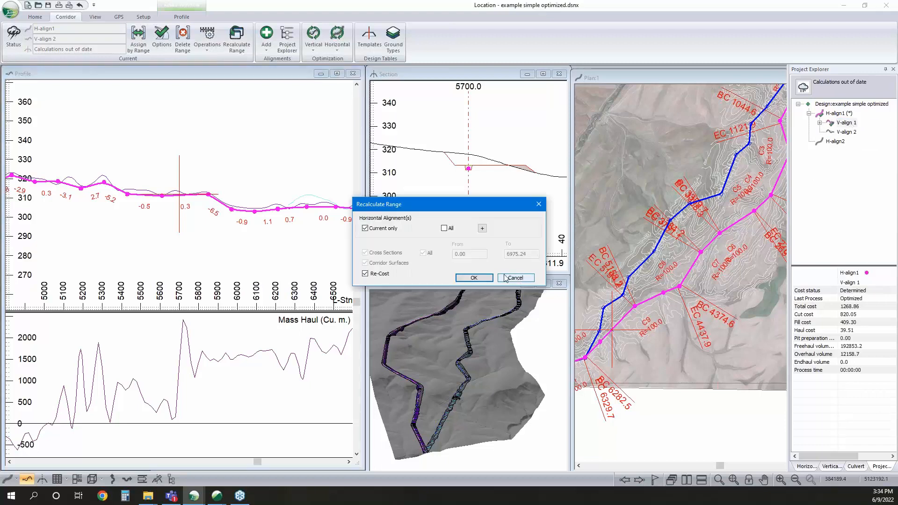
{"action": "left_click", "coordinate": [377, 274]}
{"action": "left_click", "coordinate": [473, 278]}
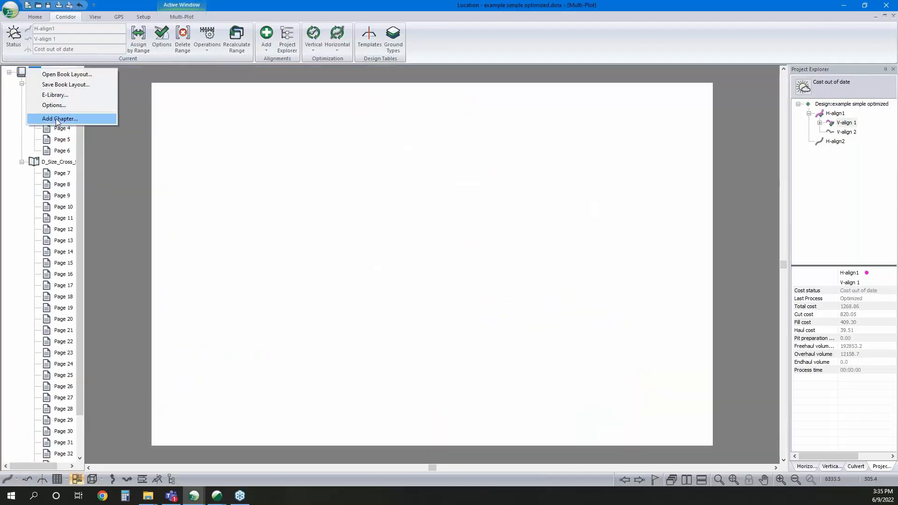
Add a chapter named "blank" with the Blank layout to the Multi-Plot book
{"action": "left_click", "coordinate": [70, 119]}
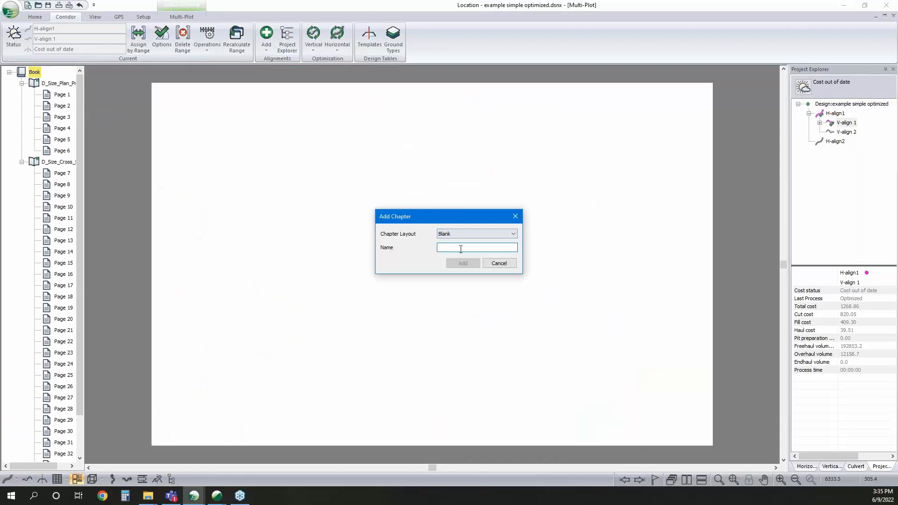
{"action": "type", "text": "bl"}
{"action": "type", "text": "a"}
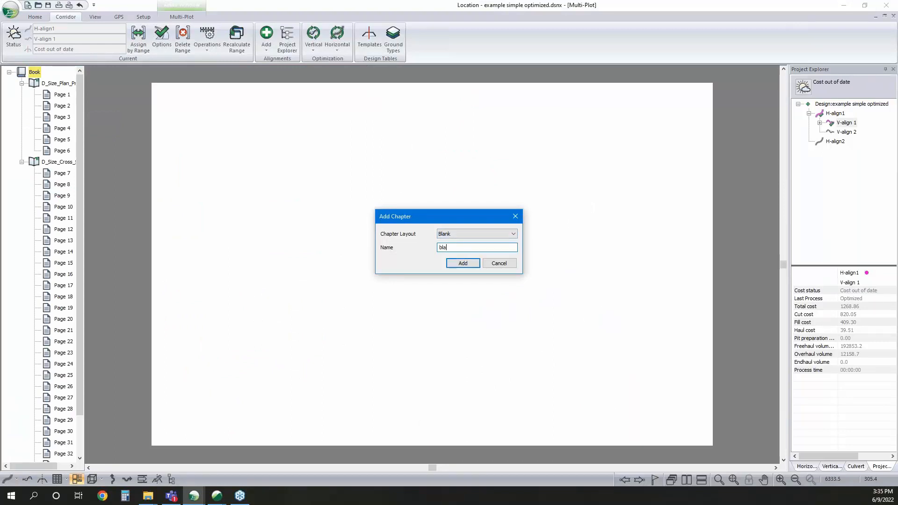
{"action": "type", "text": "nk"}
{"action": "left_click", "coordinate": [463, 263]}
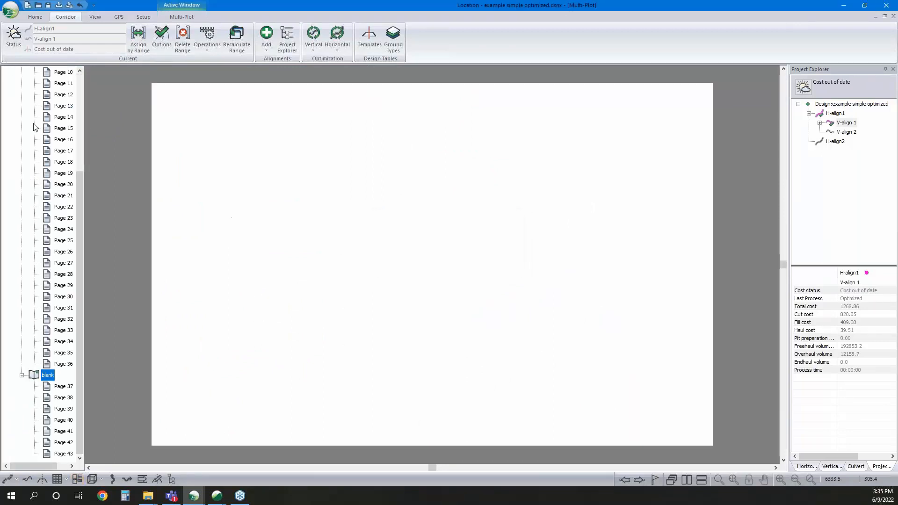
Delete the existing D_Size plan-profile and cross-section chapters from the book
{"action": "right_click", "coordinate": [62, 83]}
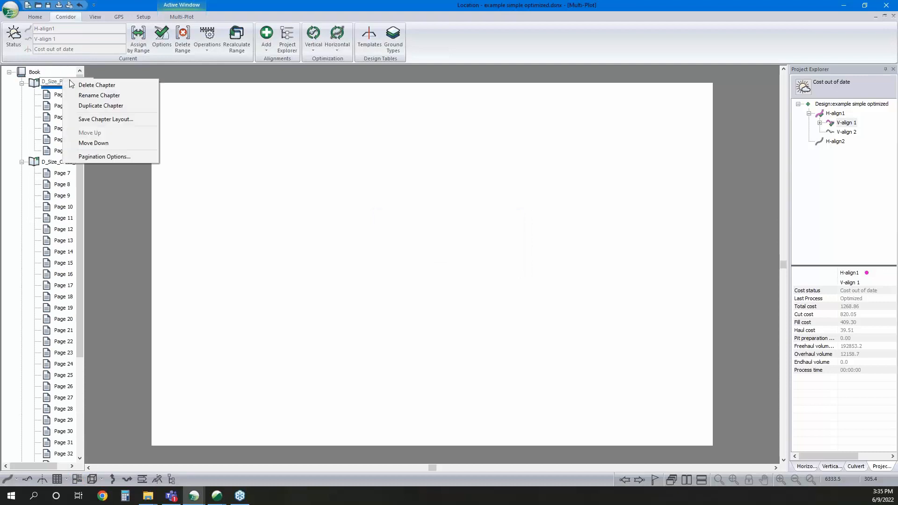
{"action": "left_click", "coordinate": [92, 85]}
{"action": "right_click", "coordinate": [61, 82]}
{"action": "left_click", "coordinate": [72, 85]}
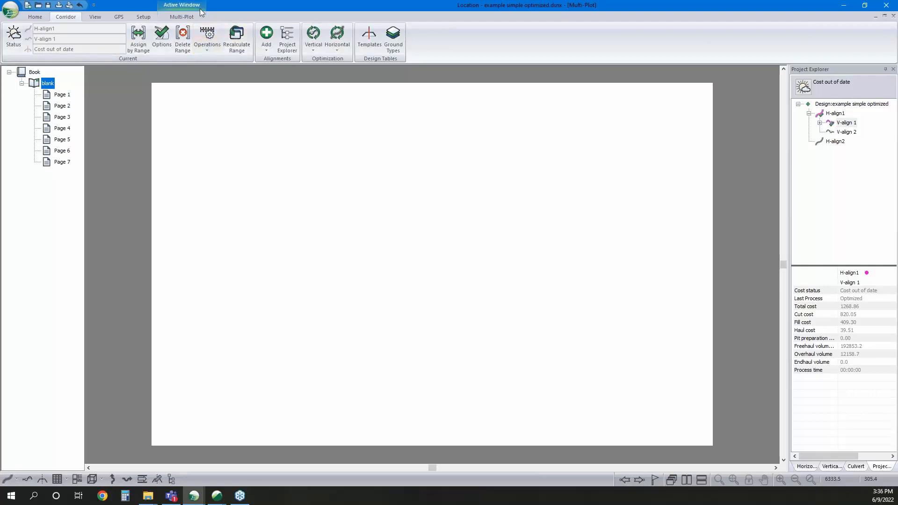
Add a D_Size_Plan_Profile chapter from the web library to the book
{"action": "left_click", "coordinate": [268, 46]}
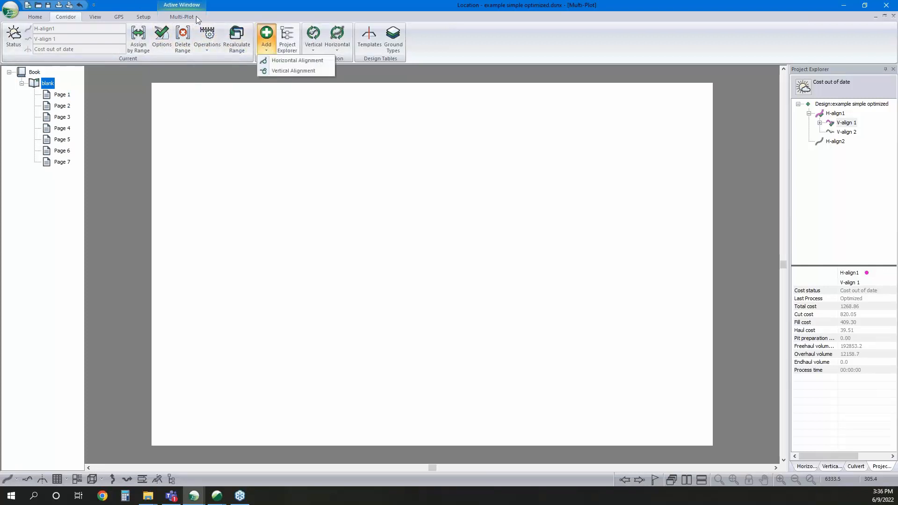
{"action": "left_click", "coordinate": [182, 17]}
{"action": "left_click", "coordinate": [284, 40]}
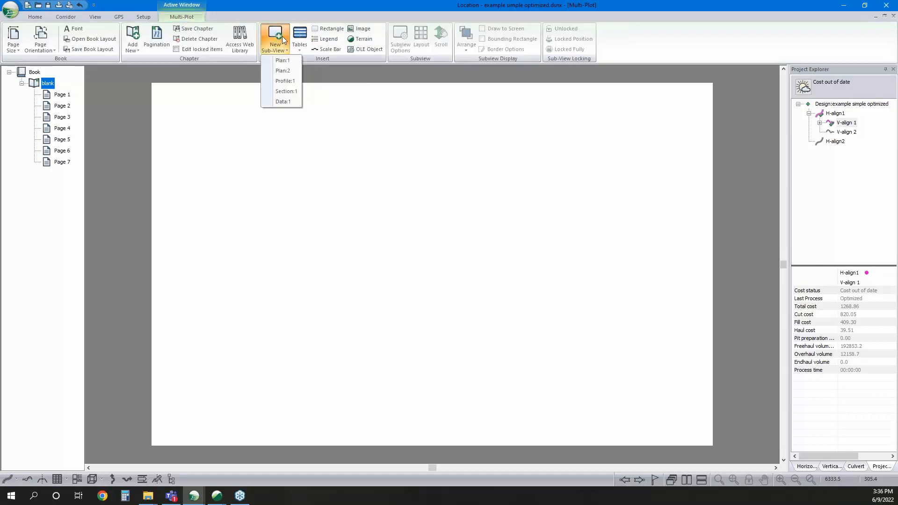
{"action": "left_click", "coordinate": [262, 14]}
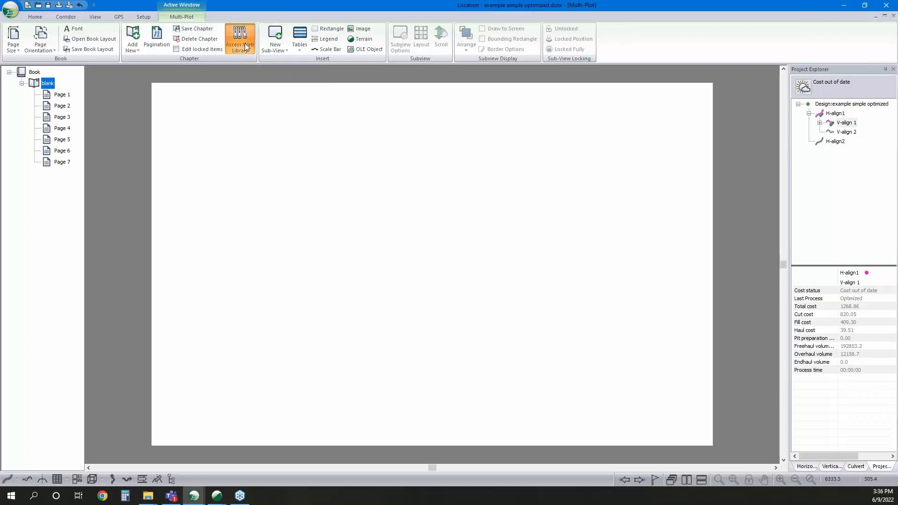
{"action": "left_click", "coordinate": [245, 46]}
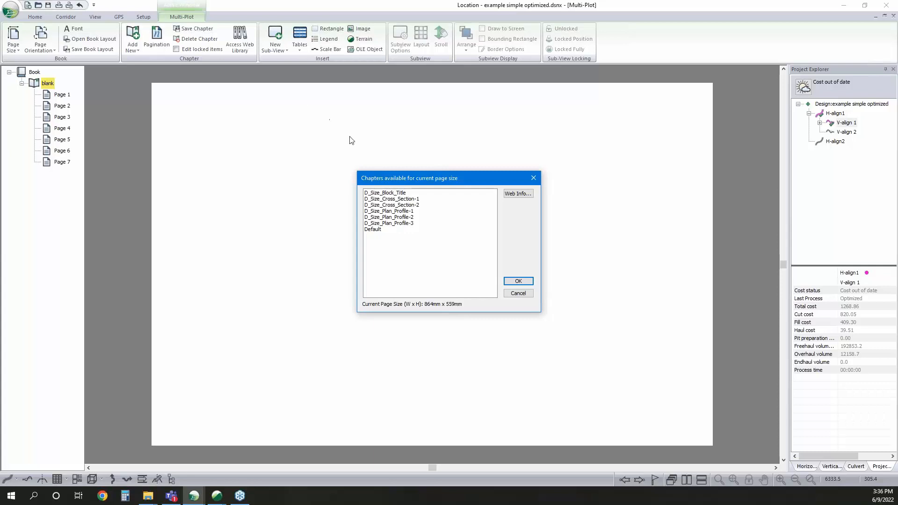
{"action": "left_click", "coordinate": [406, 213]}
{"action": "left_click", "coordinate": [518, 281]}
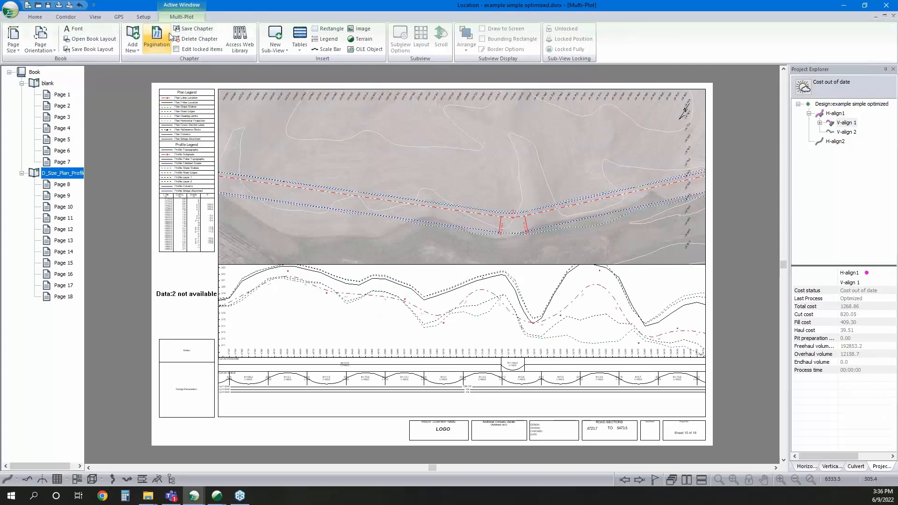
Replace the current Multi-Plot book layout with the _MD_ANSI_D_BookTemplate.blt template
{"action": "left_click", "coordinate": [235, 48]}
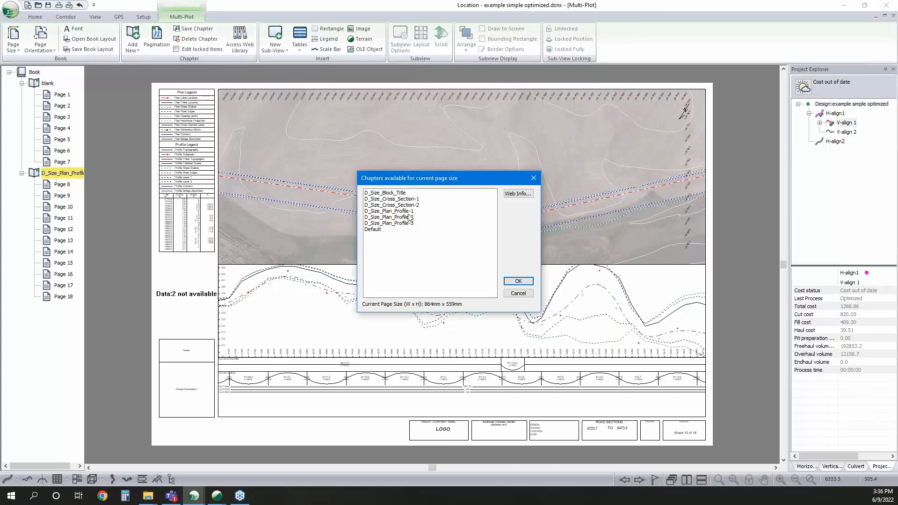
{"action": "left_click", "coordinate": [524, 295]}
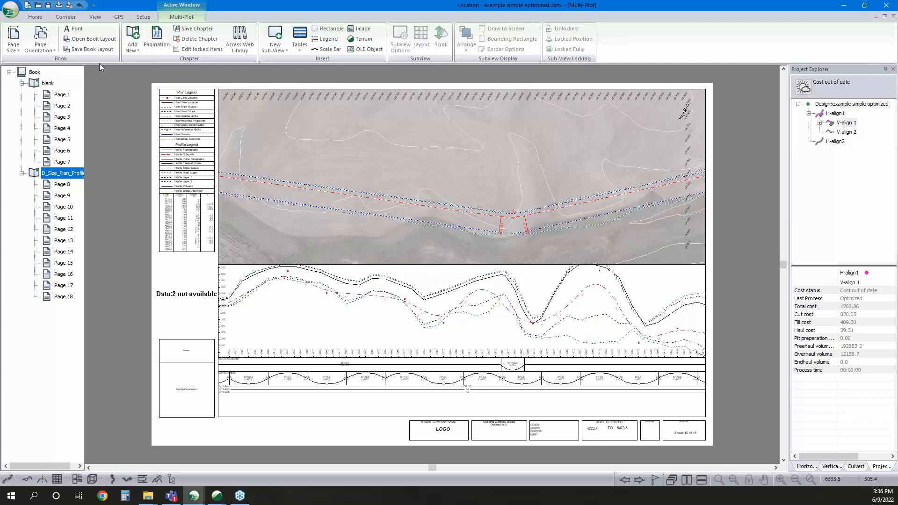
{"action": "left_click", "coordinate": [96, 40]}
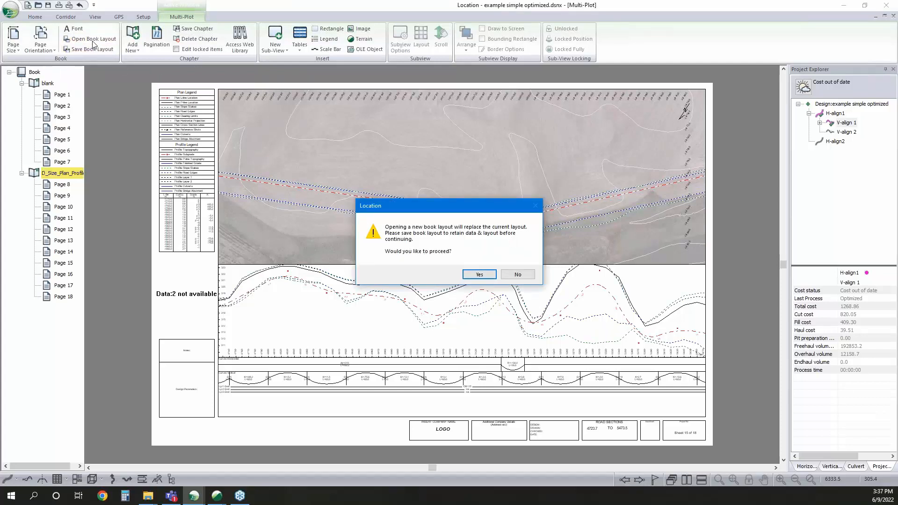
{"action": "left_click", "coordinate": [480, 275]}
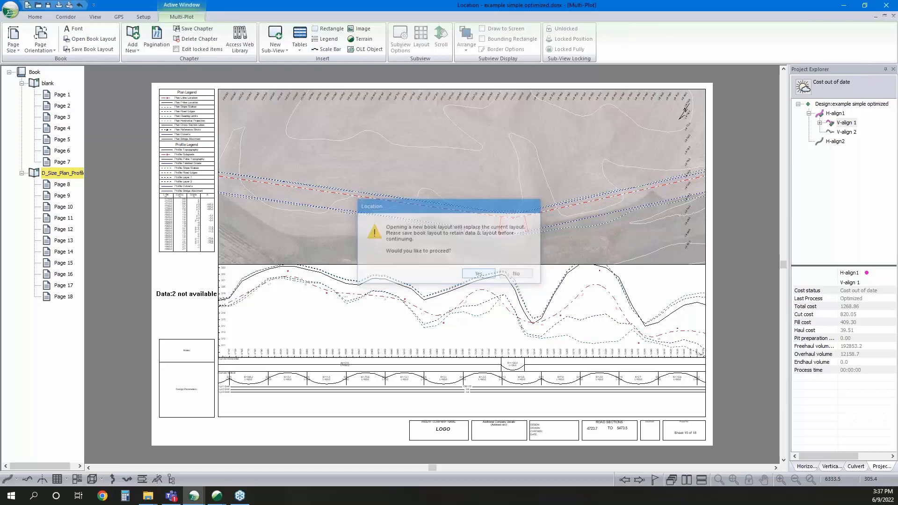
{"action": "left_click", "coordinate": [435, 241]}
{"action": "left_click", "coordinate": [667, 344]}
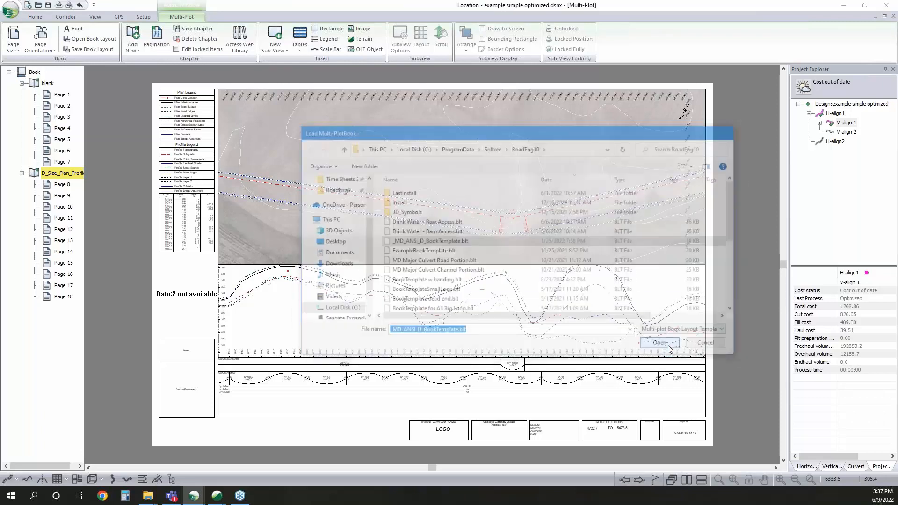
Show the D-size plan-profile chapter and turn off the background display of H-align2
{"action": "left_click", "coordinate": [58, 82]}
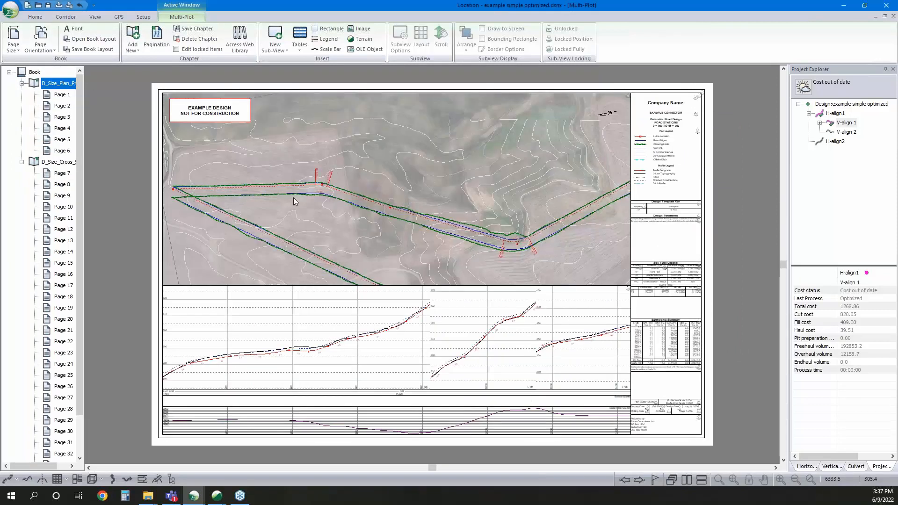
{"action": "right_click", "coordinate": [835, 141]}
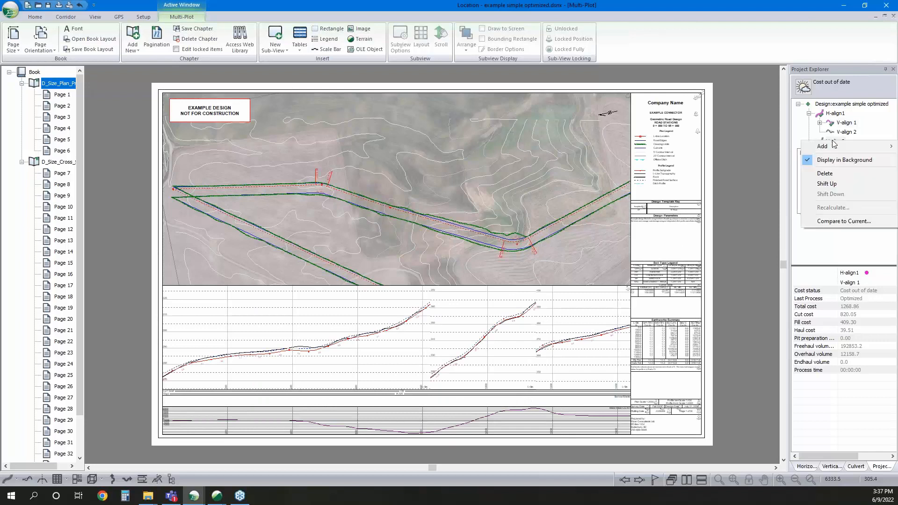
{"action": "left_click", "coordinate": [844, 161]}
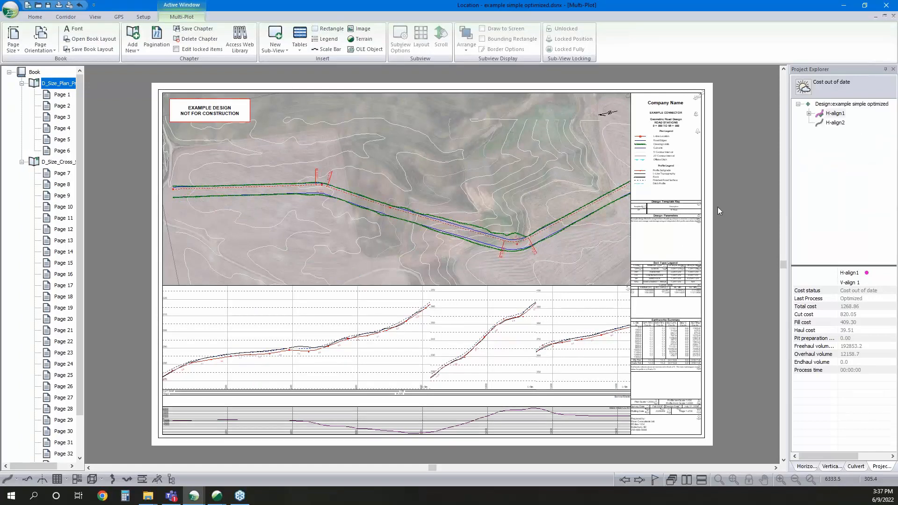
{"action": "middle_click_drag", "start_coordinate": [660, 226], "coordinate": [637, 189]}
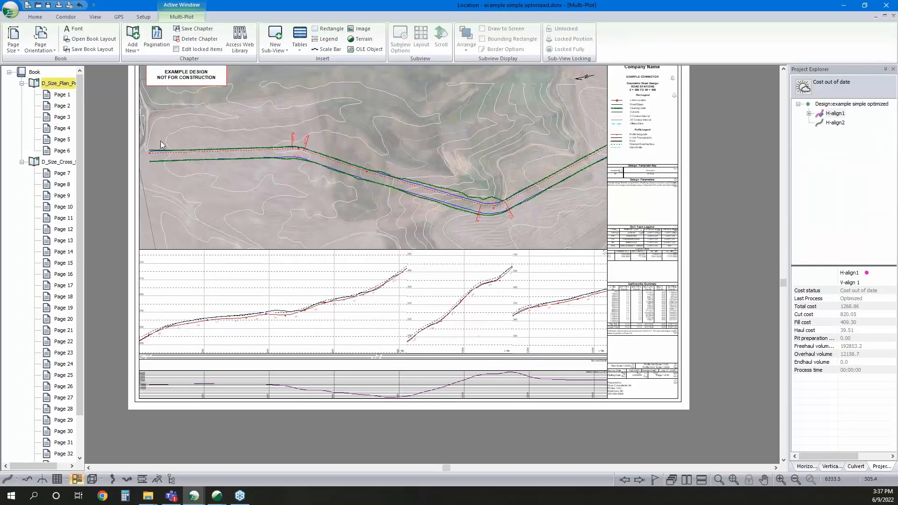
Review page 2 of the plan-profile chapter and the D-size cross-section chapter
{"action": "left_click", "coordinate": [59, 107]}
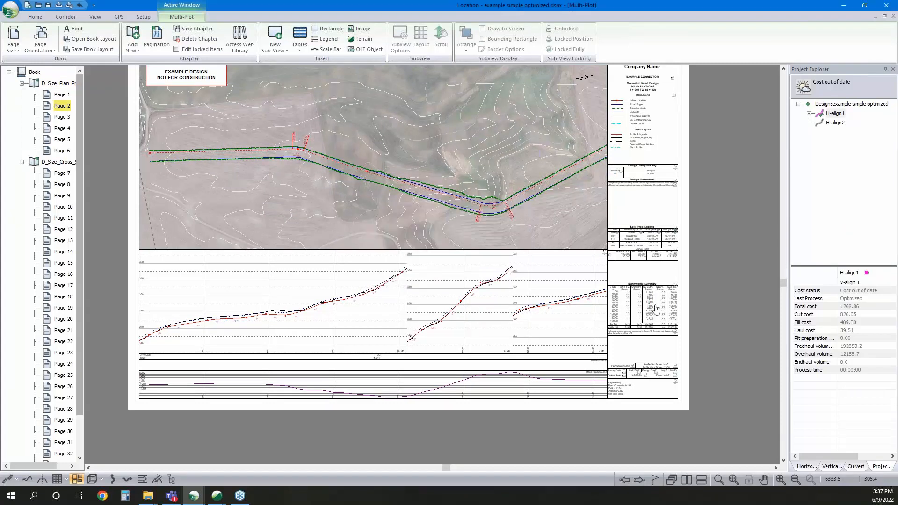
{"action": "left_click", "coordinate": [64, 164]}
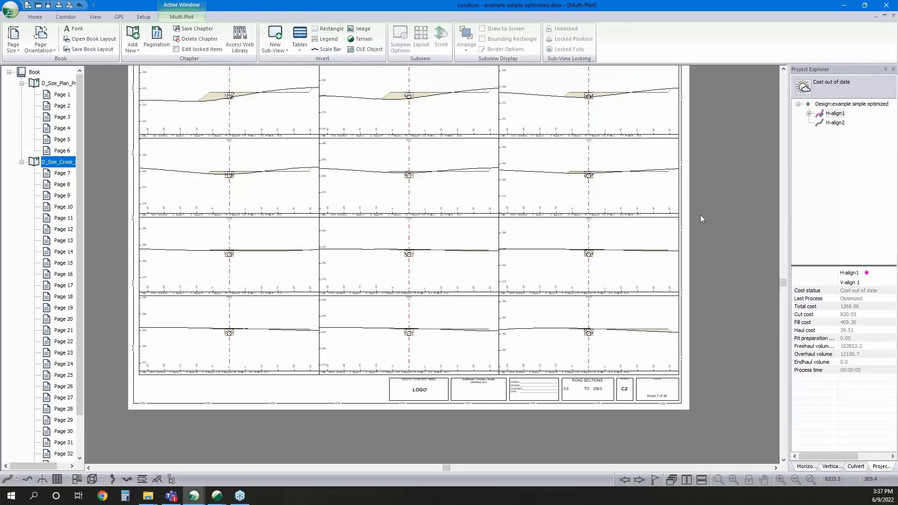
{"action": "middle_click_drag", "start_coordinate": [729, 199], "coordinate": [725, 250]}
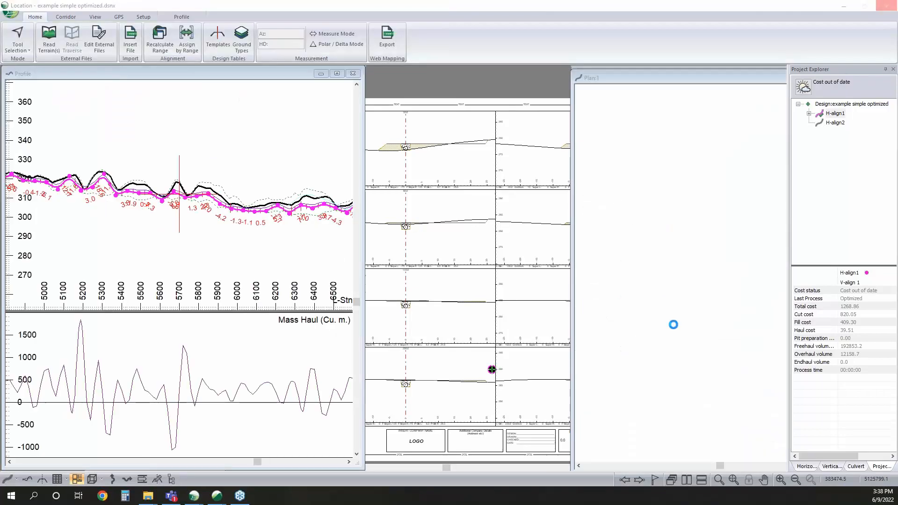
Leave the Multi-Plot view and switch to the untitled Location design
{"action": "left_click", "coordinate": [875, 15]}
{"action": "mouse_move", "coordinate": [194, 496]}
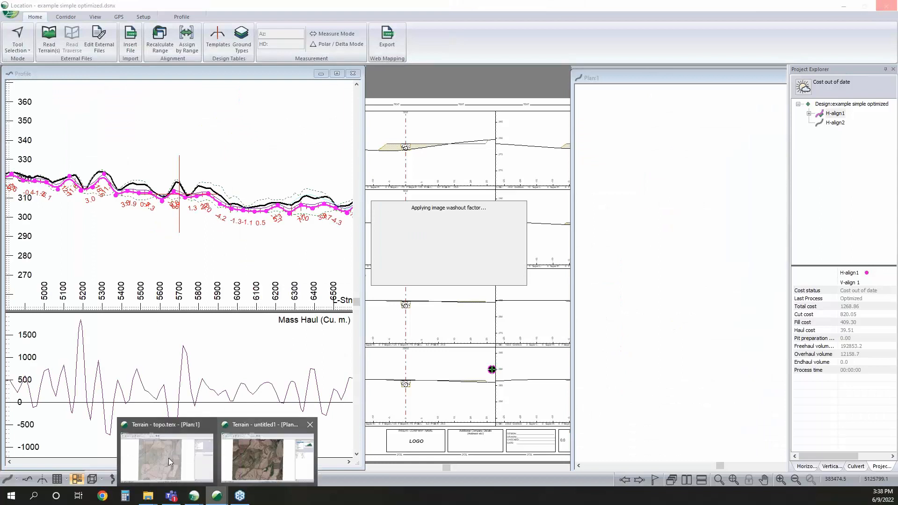
{"action": "mouse_move", "coordinate": [232, 427]}
{"action": "left_click", "coordinate": [295, 456]}
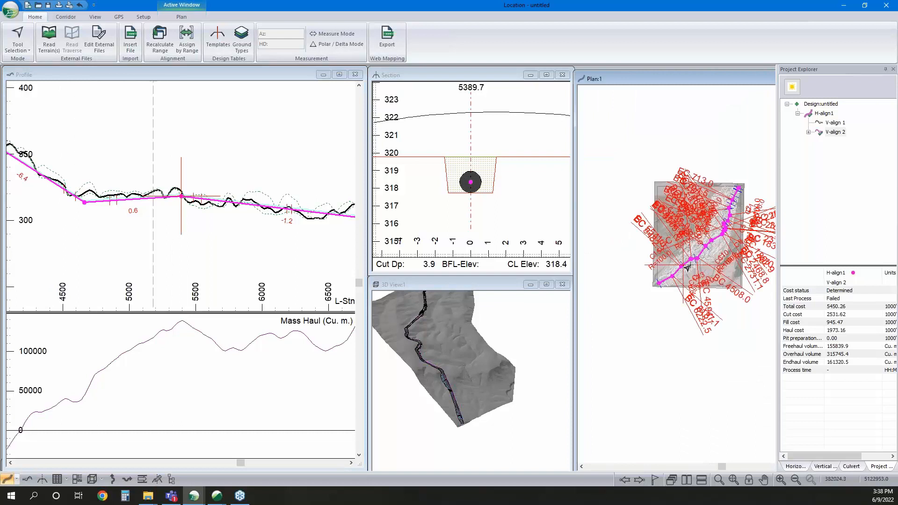
Add a horizontal alignment named H-align2 duplicated from H-align1, displayed in the background
{"action": "middle_click_drag", "start_coordinate": [726, 237], "coordinate": [719, 259]}
{"action": "scroll", "coordinate": [719, 258], "scroll_direction": "up", "scroll_amount": 5}
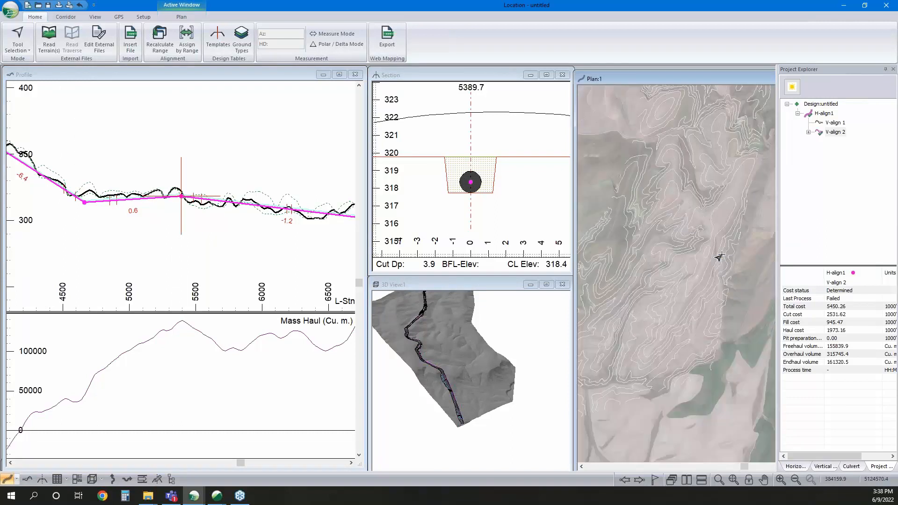
{"action": "right_click", "coordinate": [819, 116]}
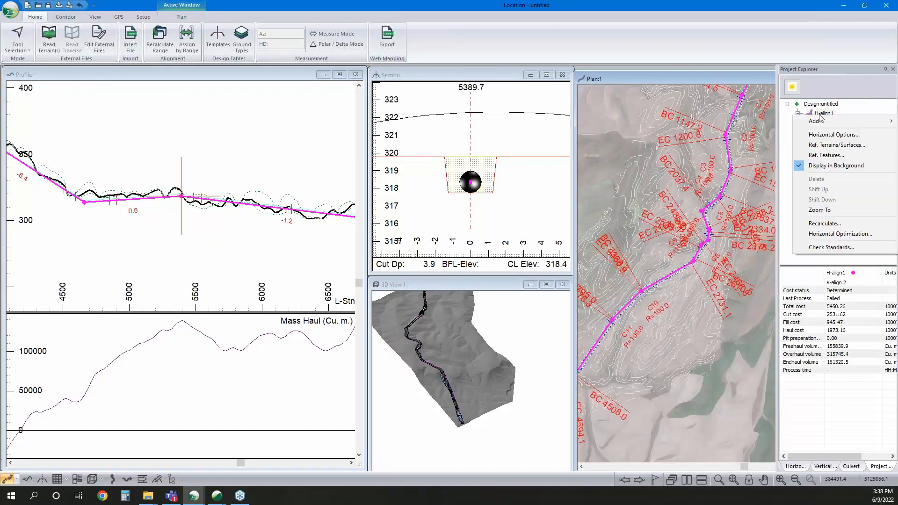
{"action": "mouse_move", "coordinate": [817, 120]}
{"action": "left_click", "coordinate": [758, 120]}
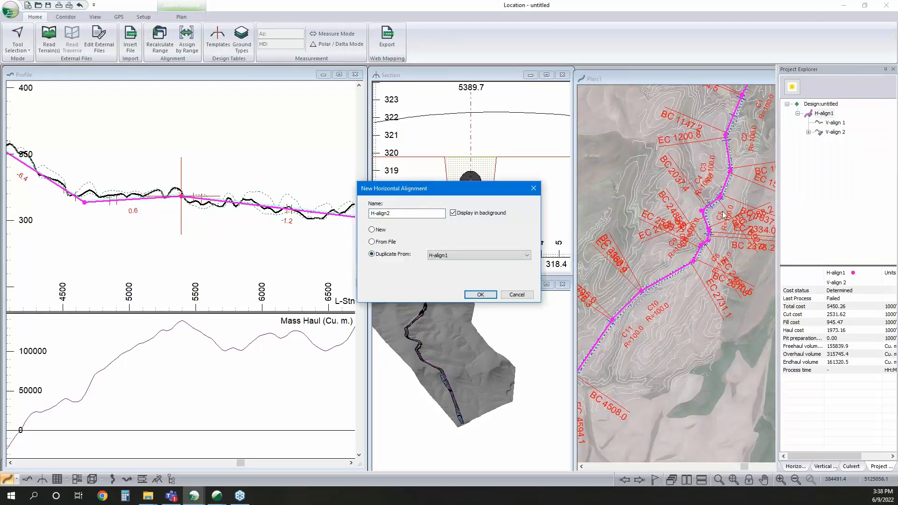
{"action": "left_click", "coordinate": [373, 230]}
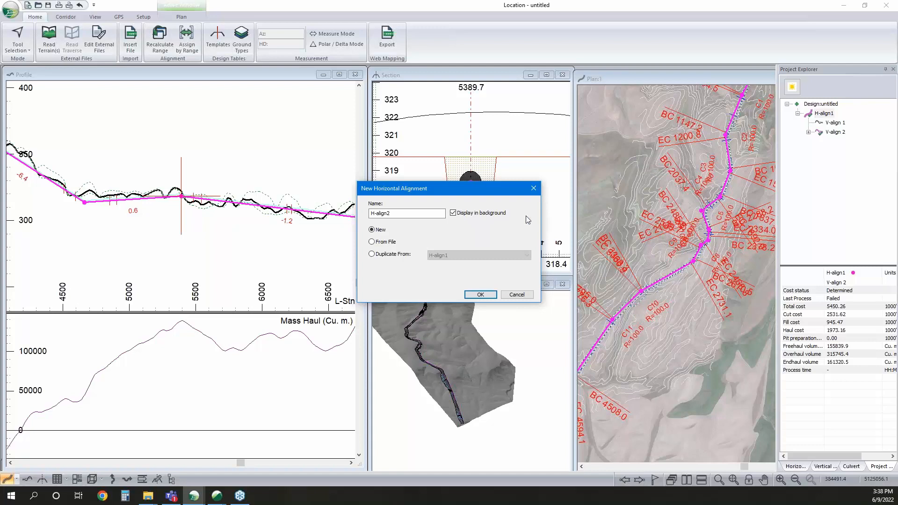
{"action": "left_click", "coordinate": [372, 254]}
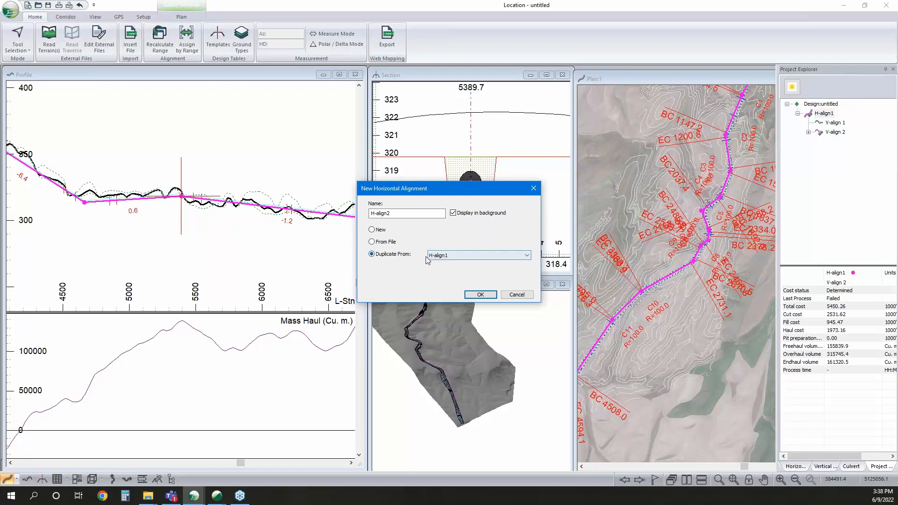
{"action": "left_click", "coordinate": [481, 296]}
Reroute H-align2 by moving its intersection point at curve C2 well to the northwest in plan
{"action": "middle_click_drag", "start_coordinate": [685, 382], "coordinate": [673, 300]}
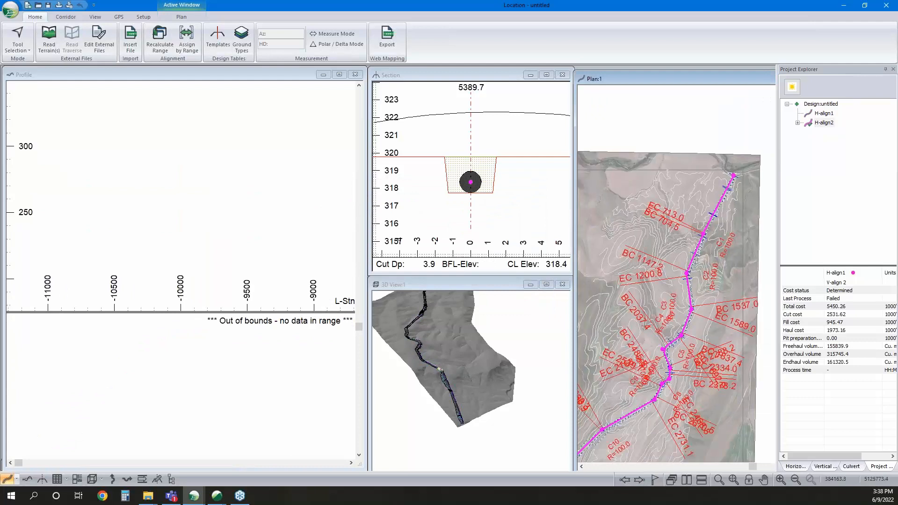
{"action": "scroll", "coordinate": [687, 268], "scroll_direction": "up", "scroll_amount": 3}
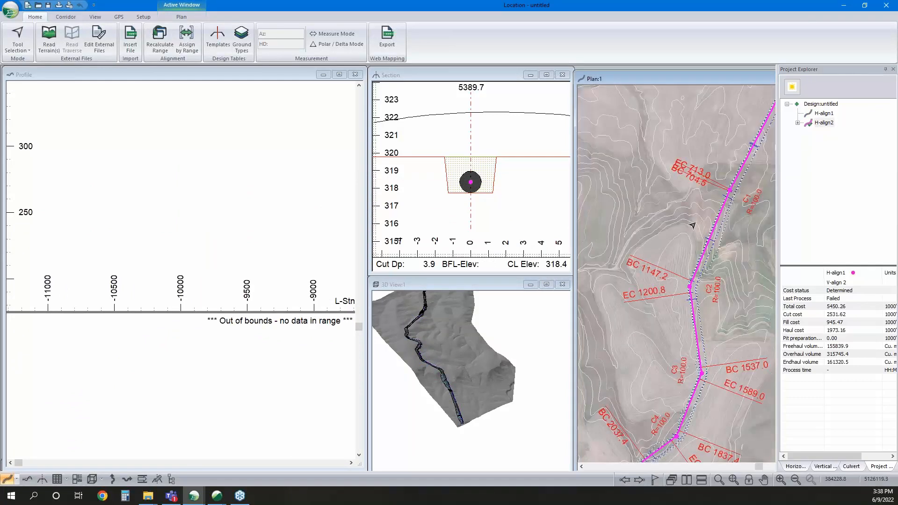
{"action": "right_click", "coordinate": [723, 277]}
{"action": "left_click", "coordinate": [735, 294]}
{"action": "left_click_drag", "start_coordinate": [690, 287], "coordinate": [629, 254]}
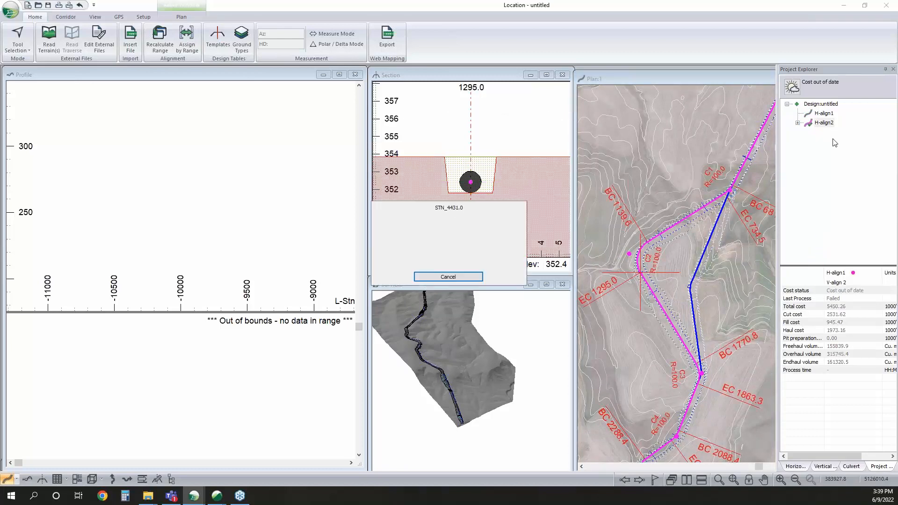
Fit the whole profile of the rerouted H-align2 in the profile view and examine it alongside the plan
{"action": "left_click", "coordinate": [182, 83]}
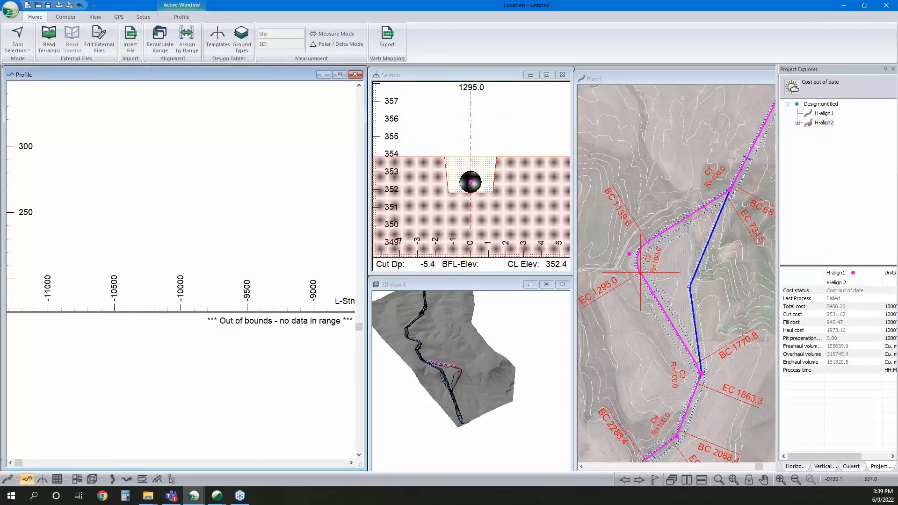
{"action": "left_click", "coordinate": [736, 482]}
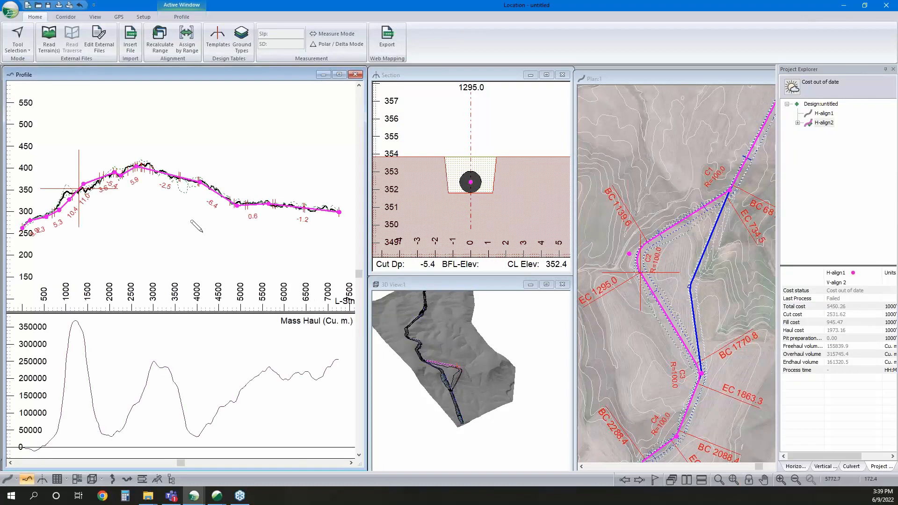
{"action": "mouse_move", "coordinate": [824, 121]}
{"action": "left_click", "coordinate": [727, 248]}
{"action": "middle_click_drag", "start_coordinate": [162, 215], "coordinate": [206, 211]}
{"action": "mouse_move", "coordinate": [104, 206]}
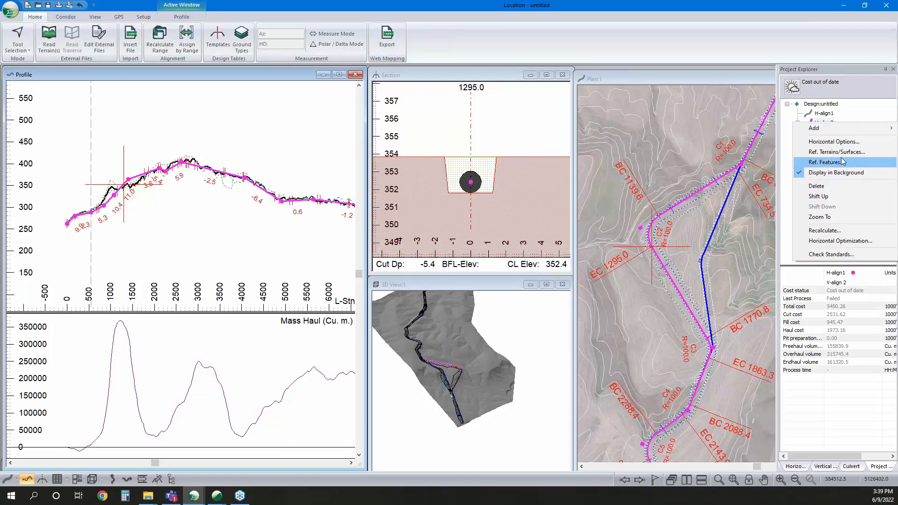
Make H-align1 the current horizontal alignment and delete H-align2
{"action": "left_click", "coordinate": [833, 116]}
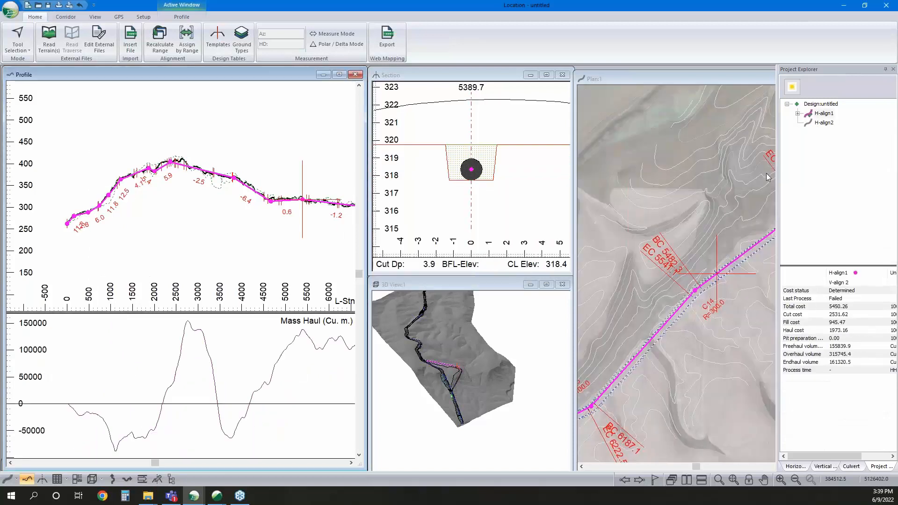
{"action": "right_click", "coordinate": [823, 122]}
{"action": "left_click", "coordinate": [824, 153]}
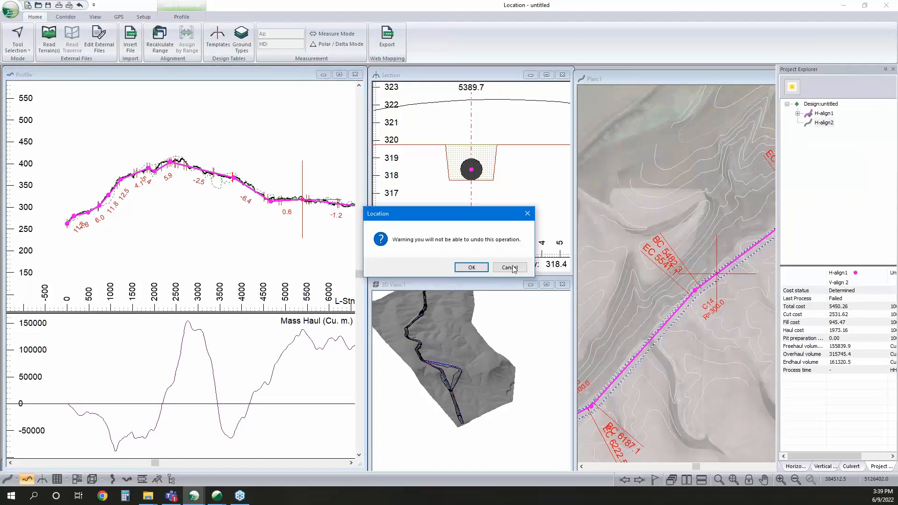
{"action": "left_click", "coordinate": [470, 267]}
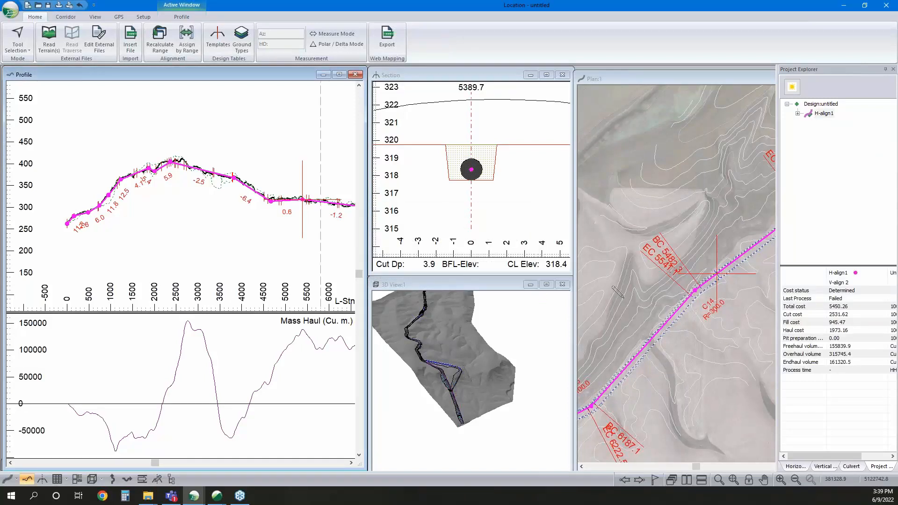
{"action": "middle_click_drag", "start_coordinate": [660, 291], "coordinate": [649, 312]}
{"action": "middle_click_drag", "start_coordinate": [706, 294], "coordinate": [660, 328]}
{"action": "middle_click_drag", "start_coordinate": [740, 286], "coordinate": [694, 284]}
{"action": "right_click", "coordinate": [707, 273]}
{"action": "left_click", "coordinate": [723, 280]}
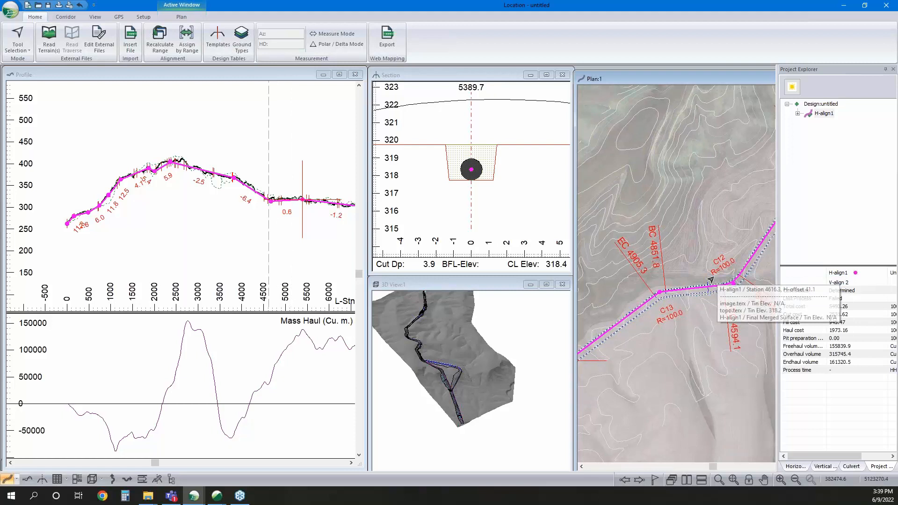
Open the ground types table from the sub-horizon ground layers in Assign Parameters by Range
{"action": "left_click", "coordinate": [192, 49]}
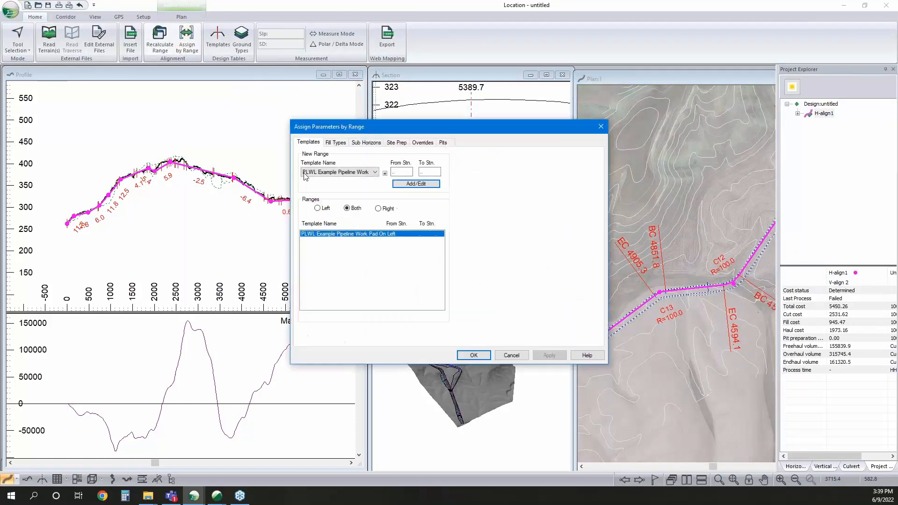
{"action": "left_click", "coordinate": [367, 142]}
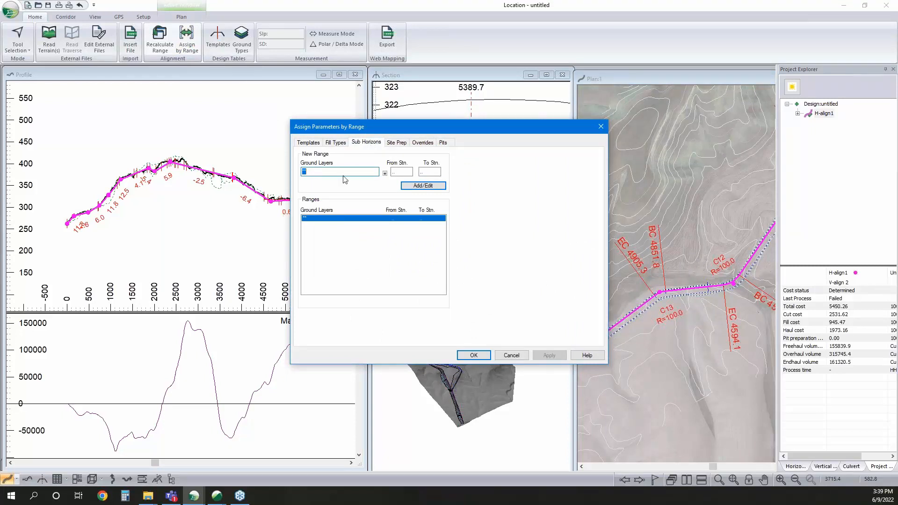
{"action": "left_click", "coordinate": [385, 173]}
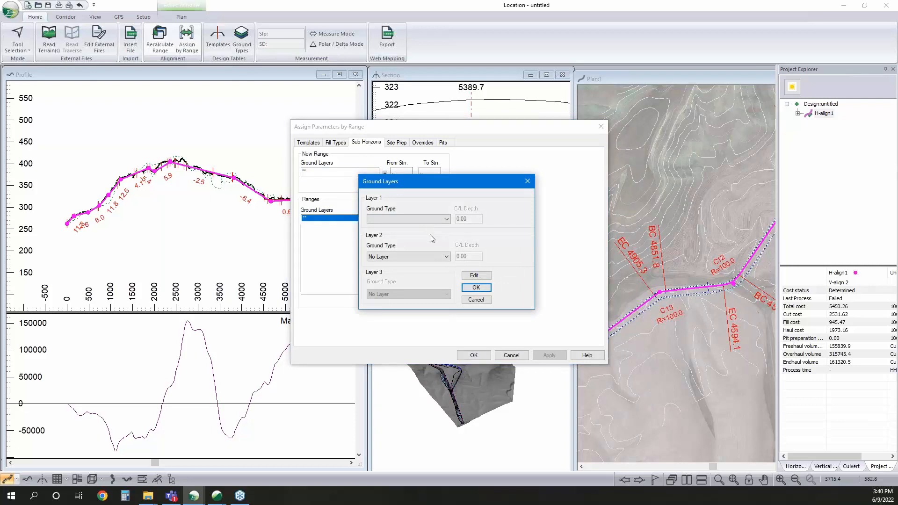
{"action": "left_click", "coordinate": [479, 276]}
Examine the ground types list and the slopes and expansion factors of Well Graded 1 inch minus
{"action": "left_click", "coordinate": [343, 194]}
{"action": "left_click", "coordinate": [343, 204]}
{"action": "scroll", "coordinate": [348, 212], "scroll_direction": "down", "scroll_amount": 3}
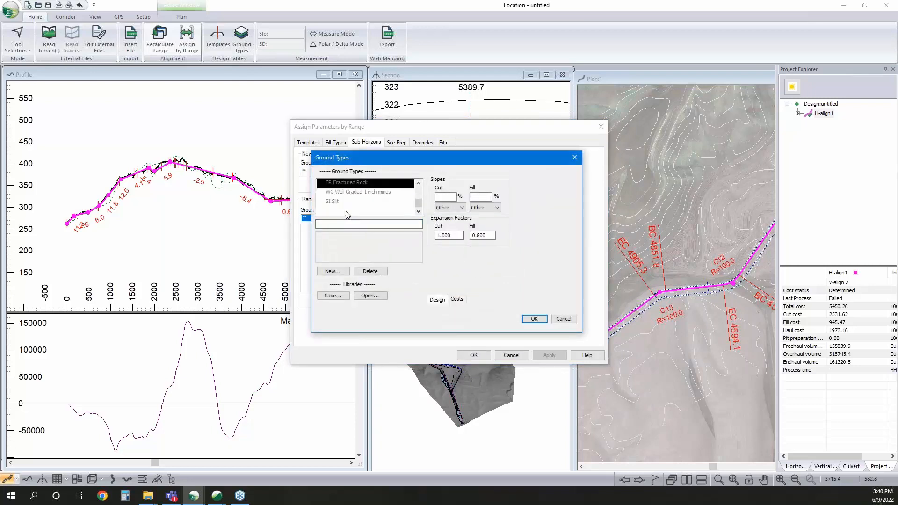
{"action": "left_click", "coordinate": [356, 193]}
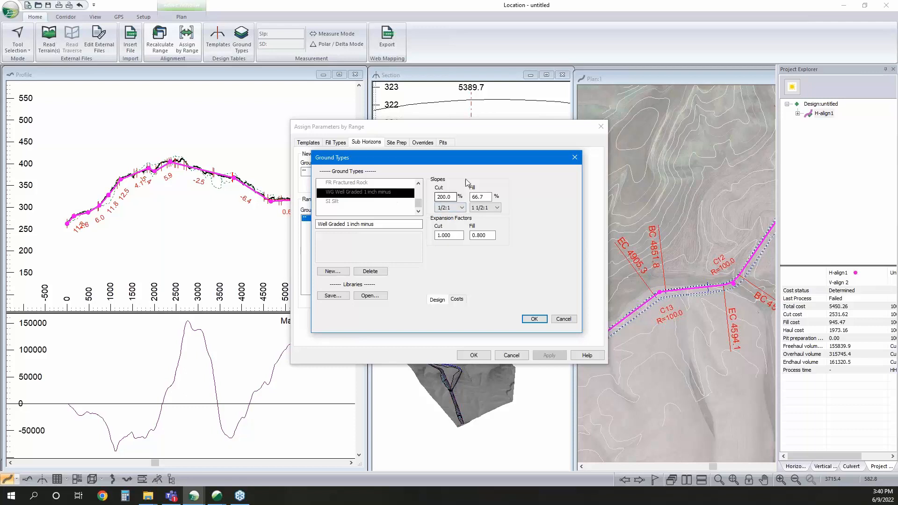
{"action": "scroll", "coordinate": [352, 200], "scroll_direction": "up", "scroll_amount": 3}
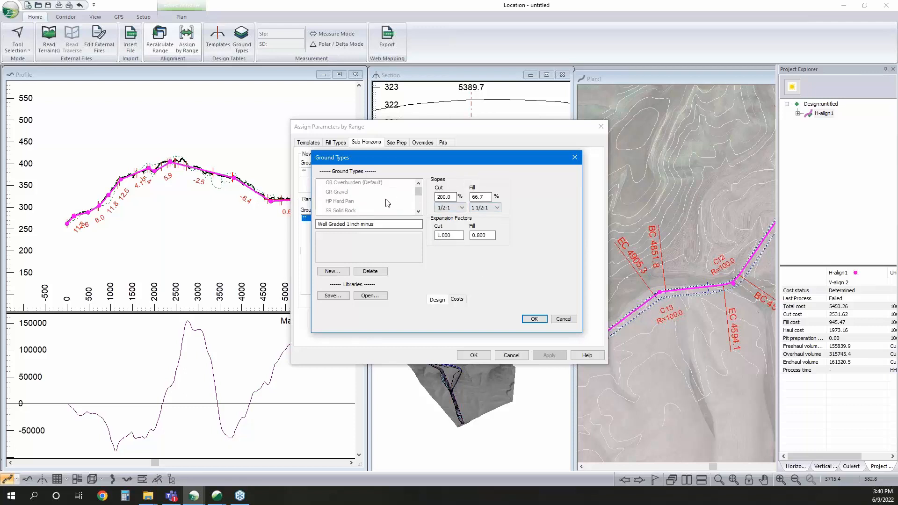
{"action": "scroll", "coordinate": [367, 200], "scroll_direction": "down", "scroll_amount": 1}
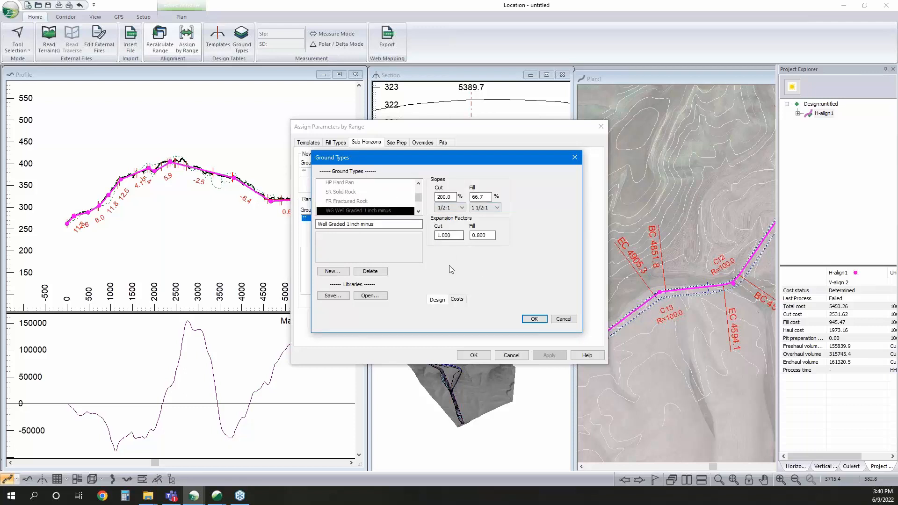
Compare the handling costs and quality factors of Well Graded 1 inch minus, Hard Pan and Solid Rock
{"action": "left_click", "coordinate": [457, 299]}
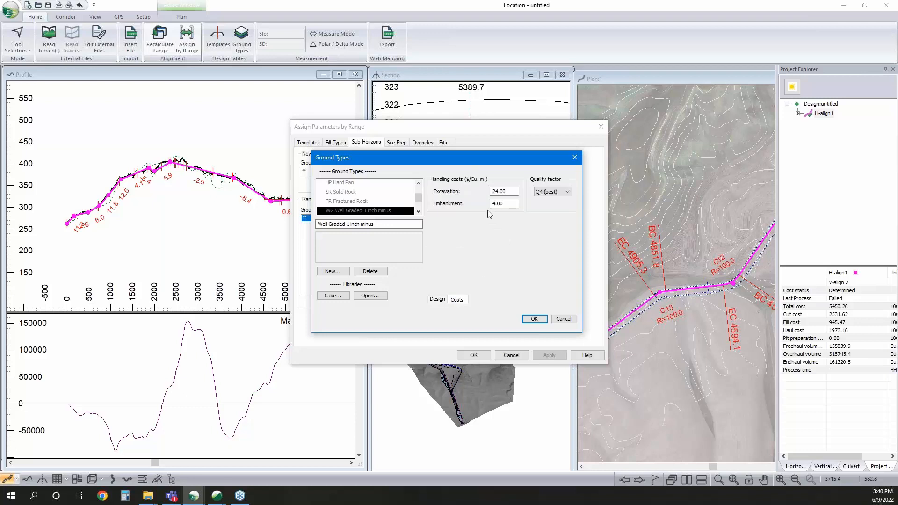
{"action": "left_click", "coordinate": [351, 185]}
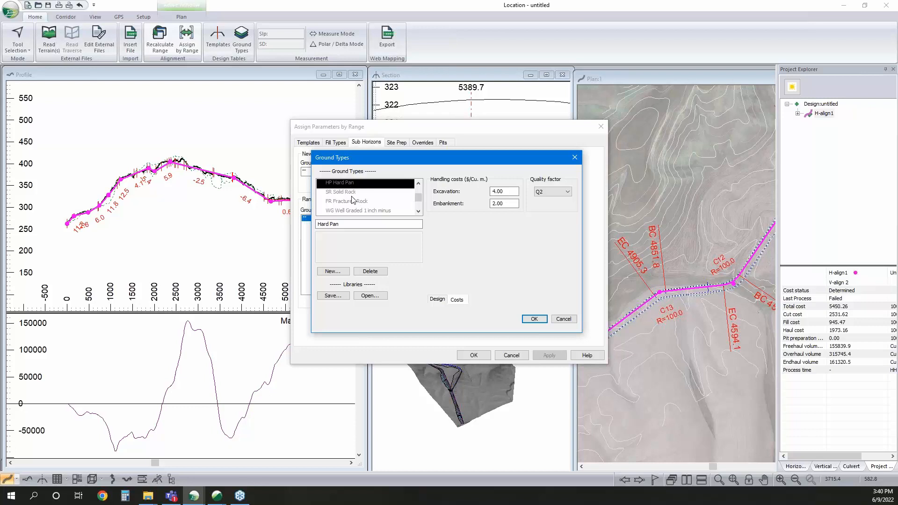
{"action": "left_click", "coordinate": [351, 193]}
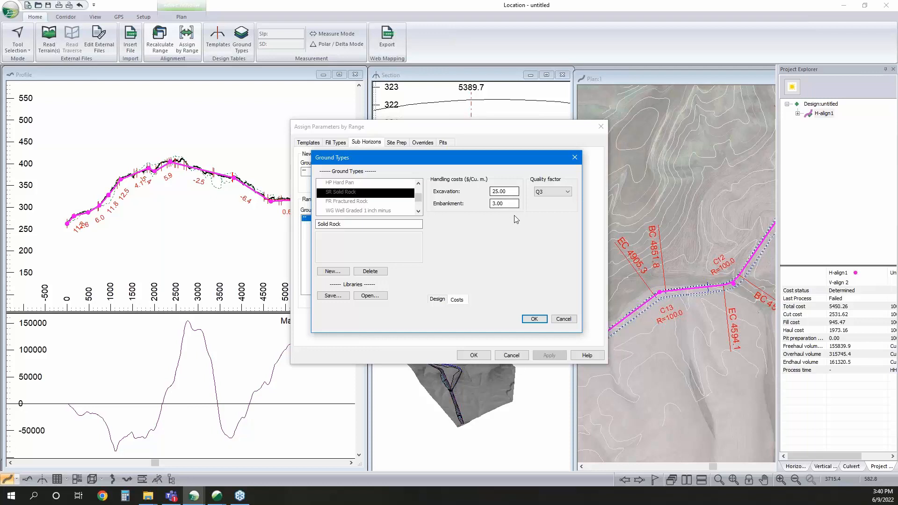
Examine the cut and fill slopes and expansion factors of Solid Rock and Hard Pan
{"action": "left_click", "coordinate": [435, 300]}
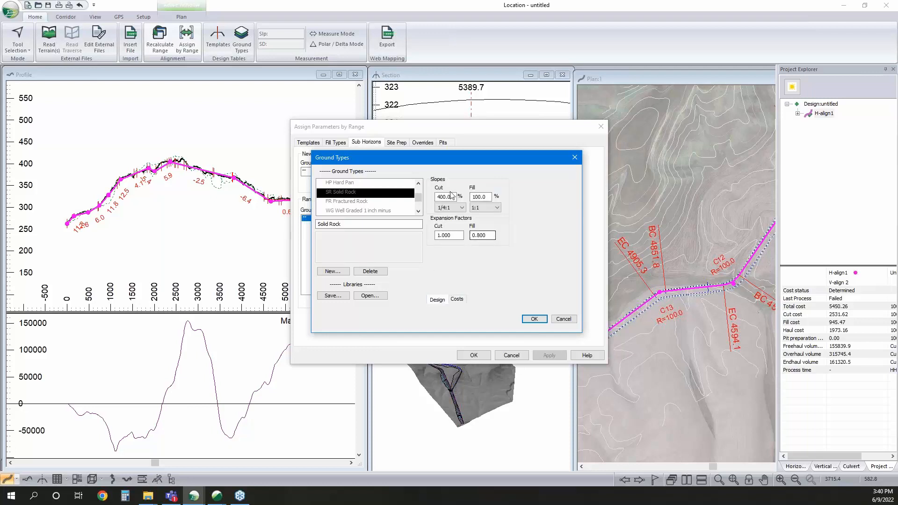
{"action": "scroll", "coordinate": [373, 210], "scroll_direction": "up", "scroll_amount": 1}
{"action": "left_click", "coordinate": [357, 202]}
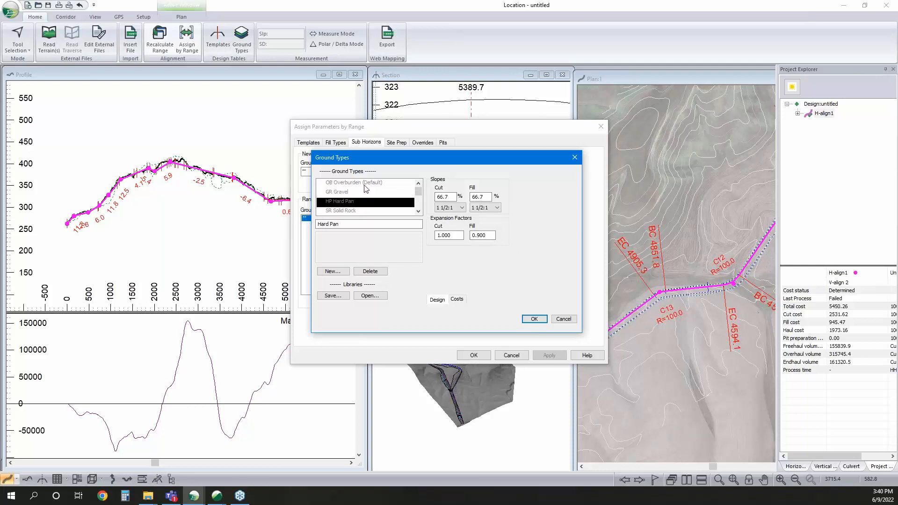
{"action": "scroll", "coordinate": [388, 191], "scroll_direction": "down", "scroll_amount": 1}
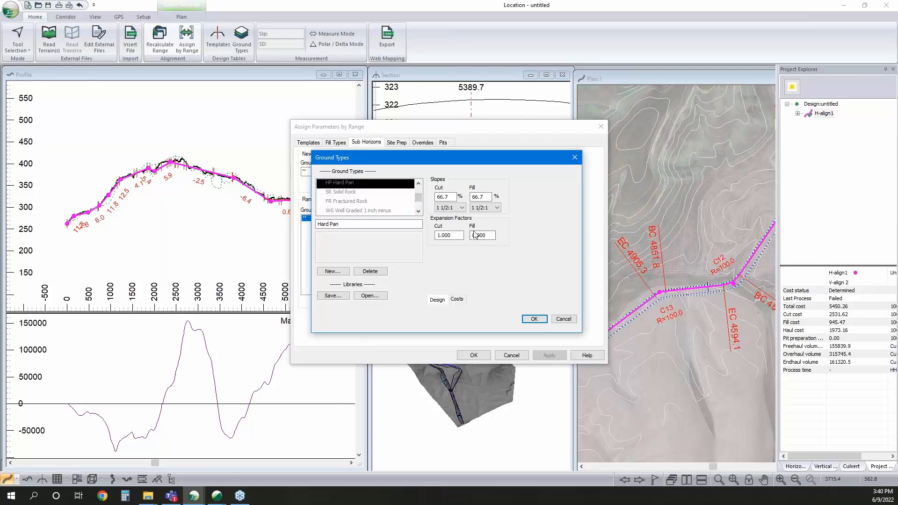
{"action": "scroll", "coordinate": [346, 201], "scroll_direction": "up", "scroll_amount": 1}
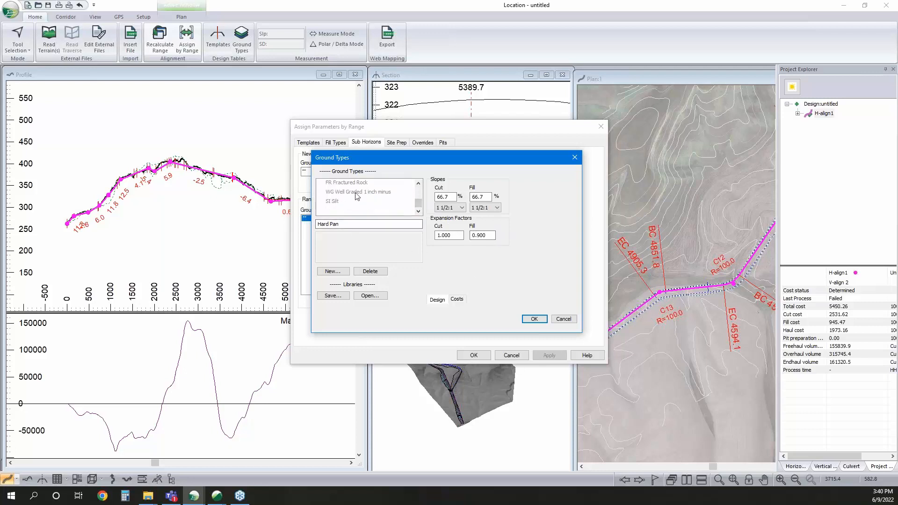
View the settings for creating a new ground type and close the ground types table
{"action": "left_click", "coordinate": [333, 271]}
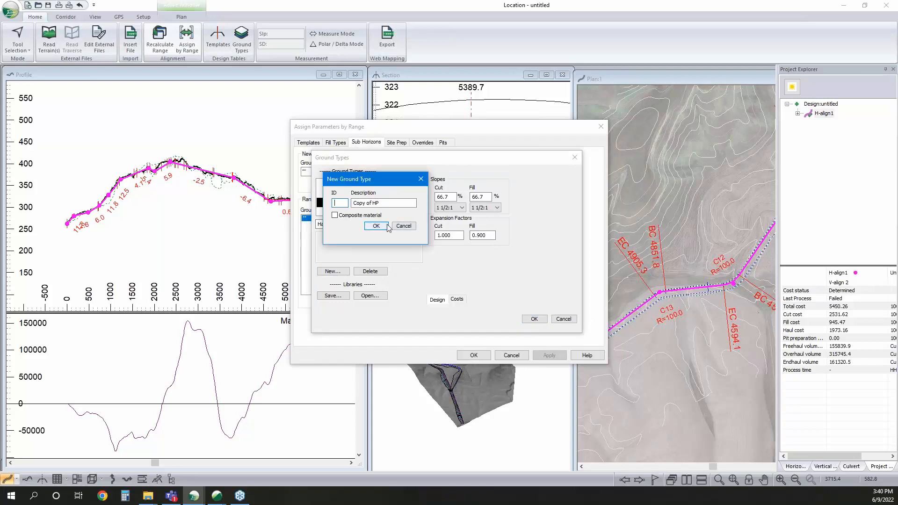
{"action": "left_click", "coordinate": [402, 226]}
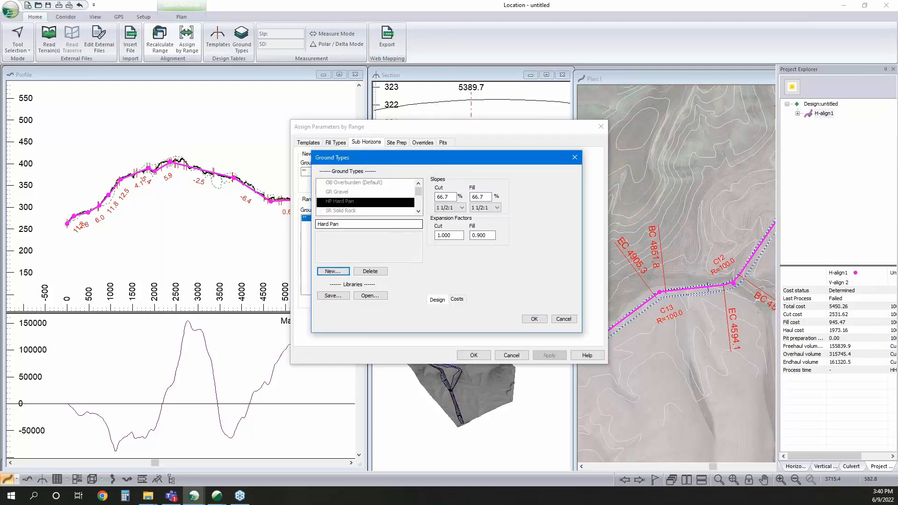
{"action": "left_click", "coordinate": [563, 319]}
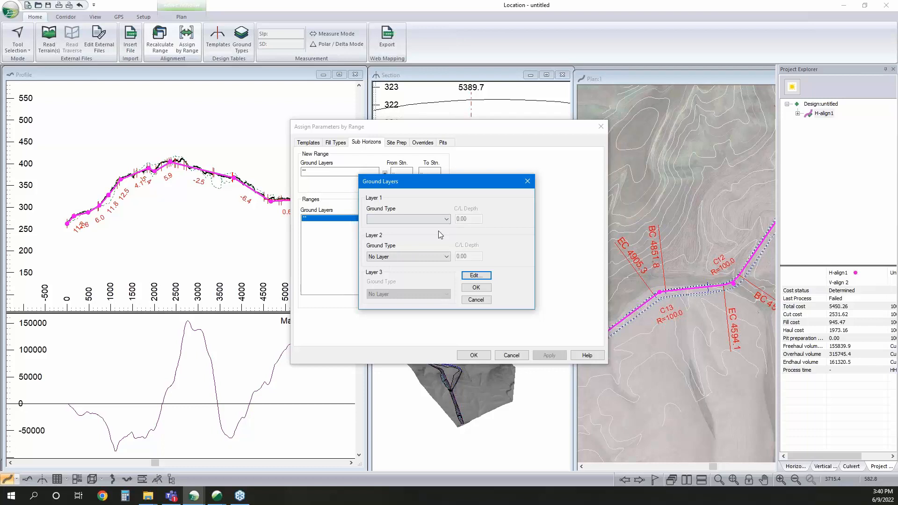
Assign Hard Pan with a centreline depth of 2 over Fractured Rock as the ground layers for the whole alignment
{"action": "left_click", "coordinate": [433, 219]}
{"action": "left_click", "coordinate": [421, 241]}
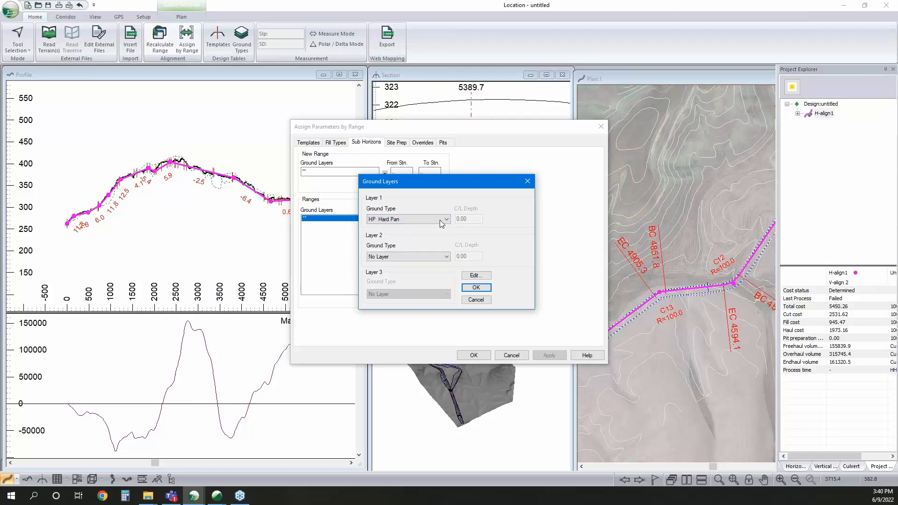
{"action": "left_click", "coordinate": [426, 256]}
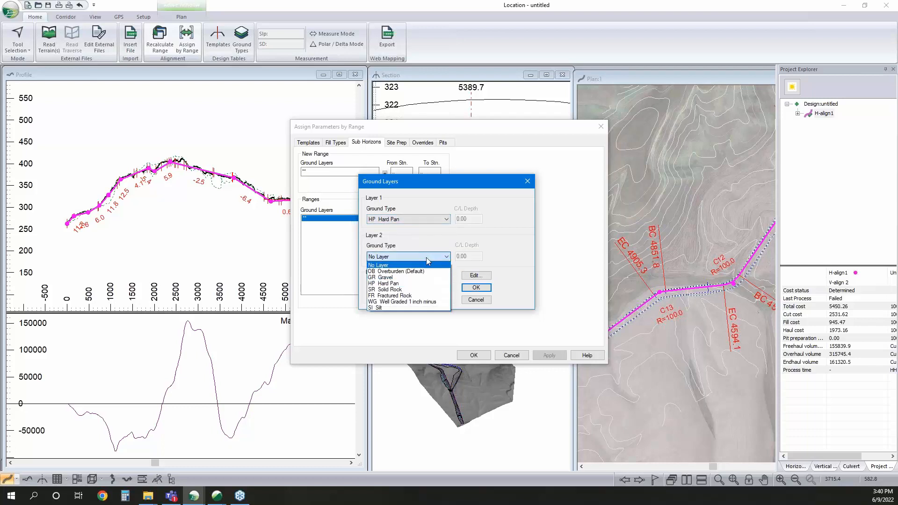
{"action": "left_click", "coordinate": [417, 295]}
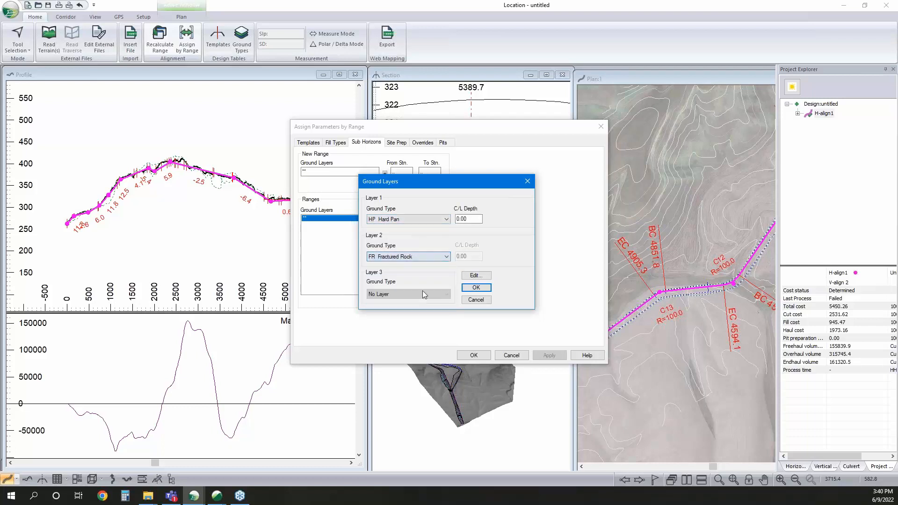
{"action": "double_click", "coordinate": [469, 220]}
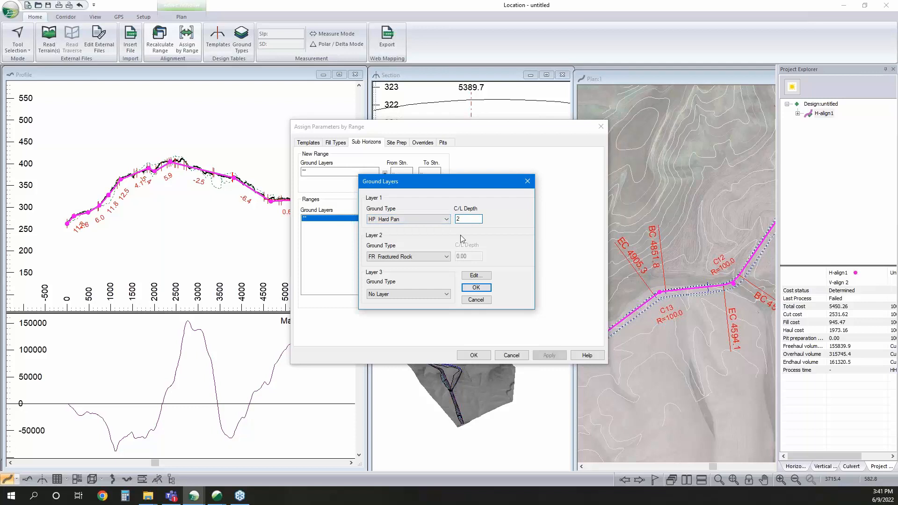
{"action": "left_click", "coordinate": [475, 287]}
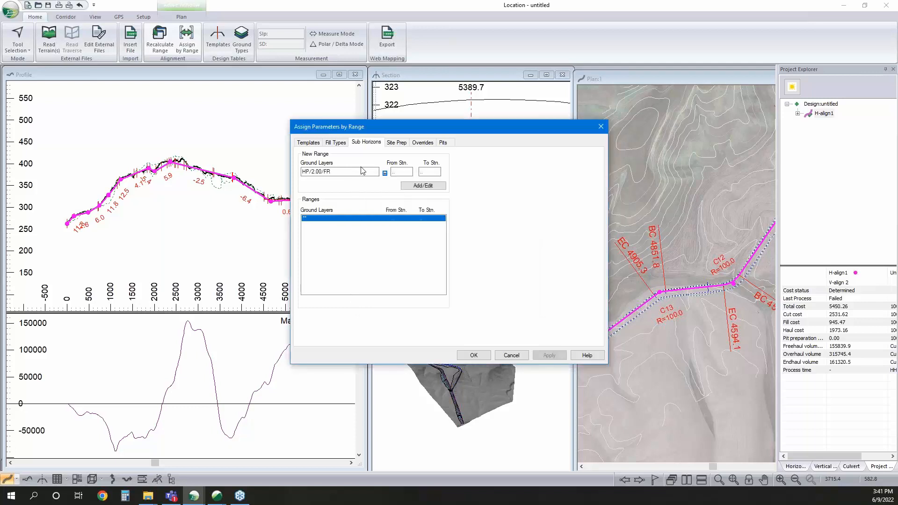
{"action": "left_click", "coordinate": [426, 186]}
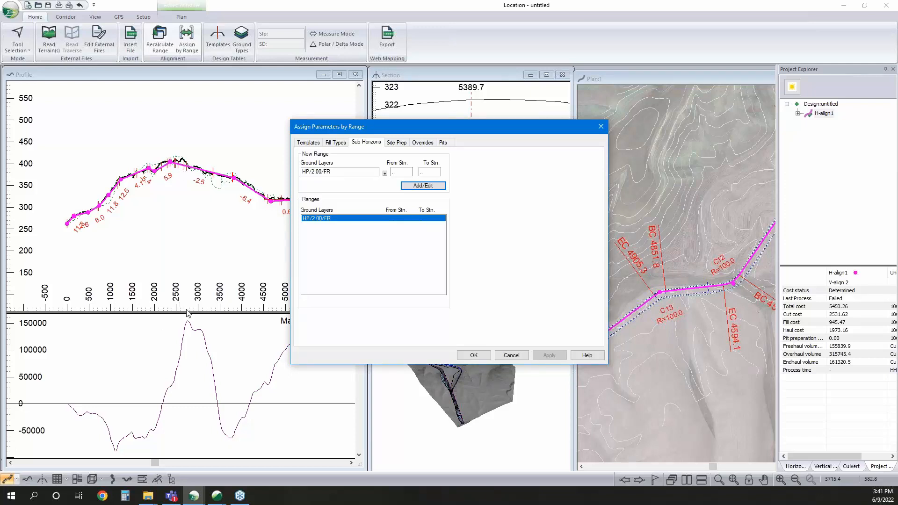
Assign Hard Pan with a centreline depth of 0.5 over Solid Rock from station 2000 to 2700 and apply the ranges
{"action": "left_click_drag", "start_coordinate": [401, 173], "coordinate": [329, 187]}
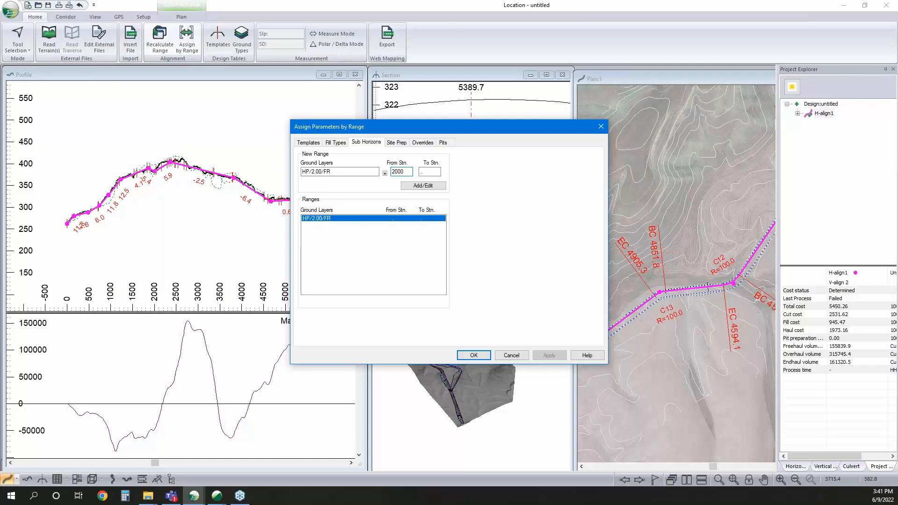
{"action": "left_click", "coordinate": [385, 174]}
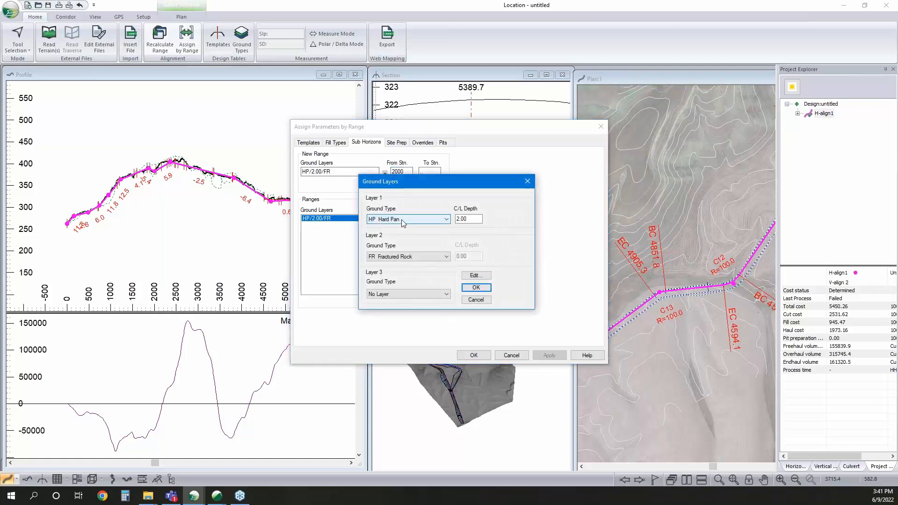
{"action": "left_click", "coordinate": [403, 220]}
{"action": "left_click", "coordinate": [472, 219]}
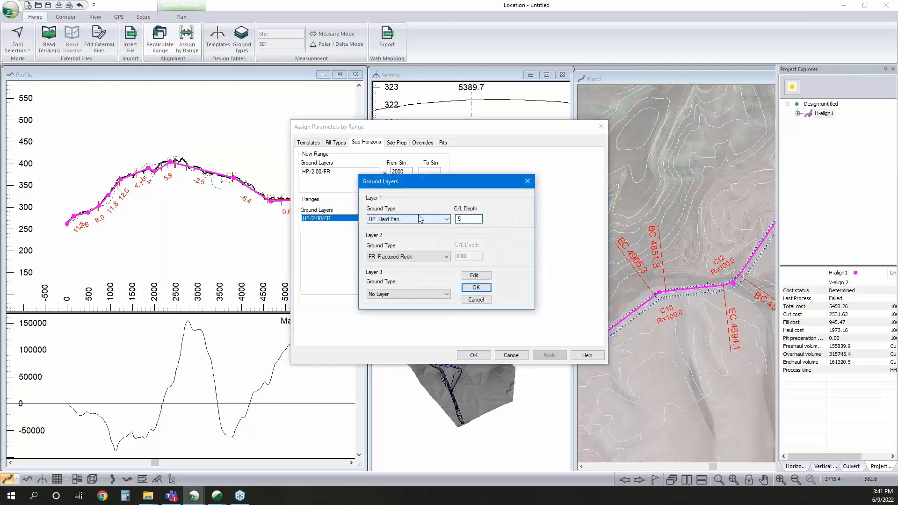
{"action": "left_click", "coordinate": [430, 257]}
{"action": "left_click", "coordinate": [431, 289]}
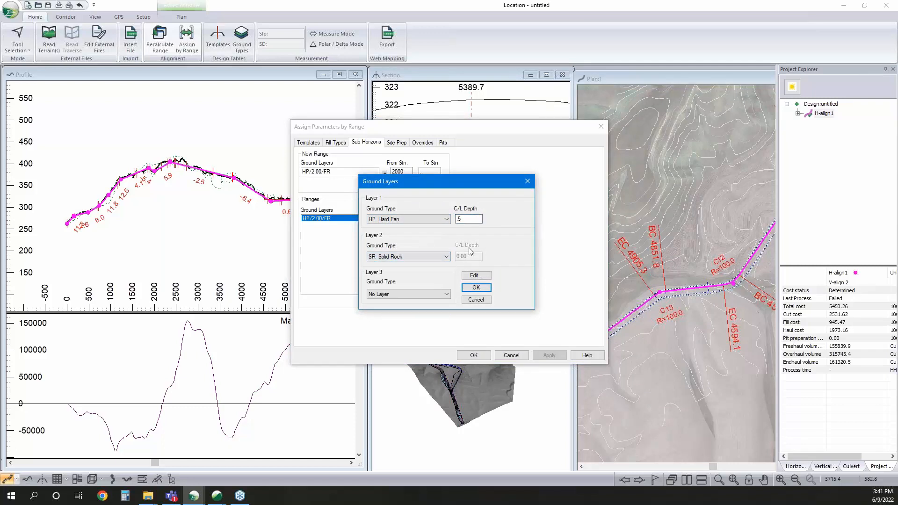
{"action": "left_click", "coordinate": [476, 288]}
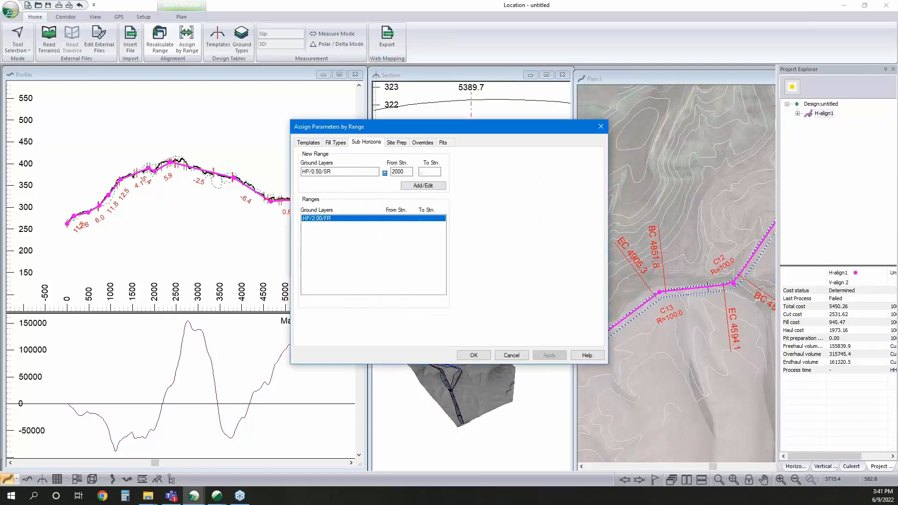
{"action": "type", "text": "277"}
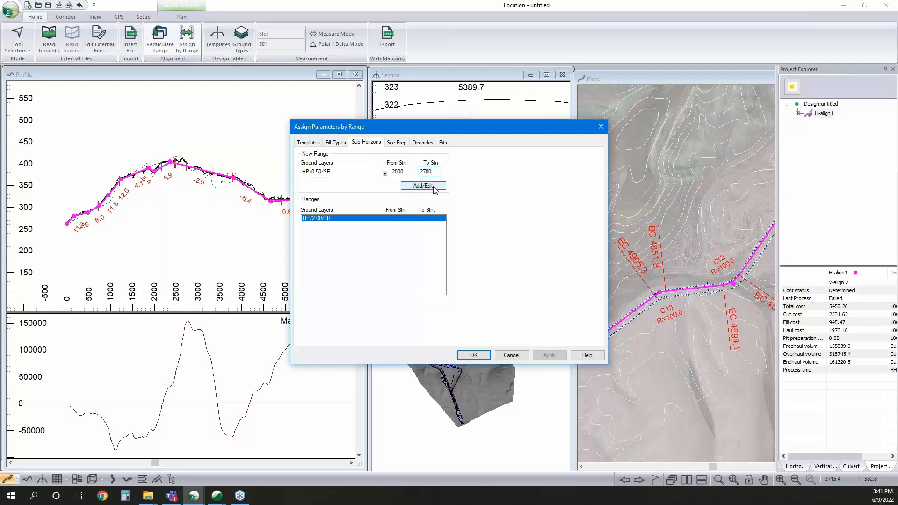
{"action": "left_click", "coordinate": [438, 186]}
{"action": "left_click", "coordinate": [474, 355]}
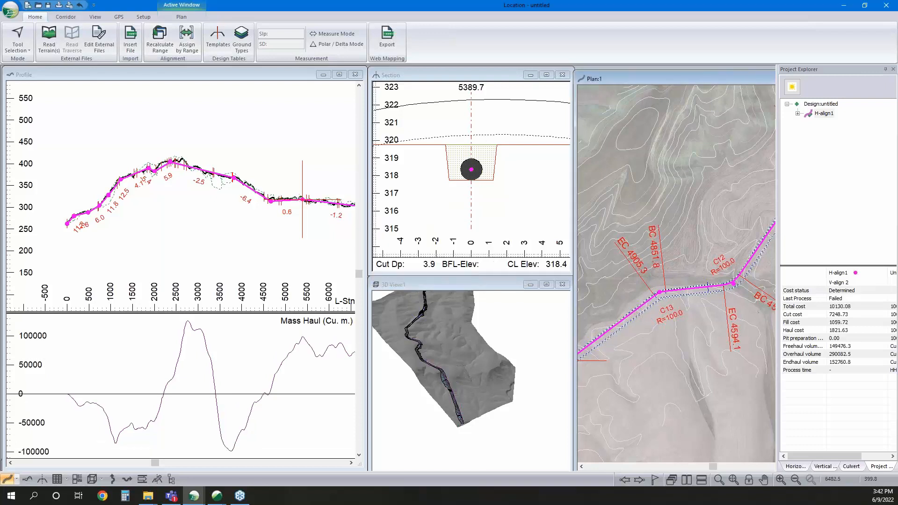
Examine the cross-section at station 2560 in close-up and review the assigned sub-horizon ranges
{"action": "left_click", "coordinate": [179, 164]}
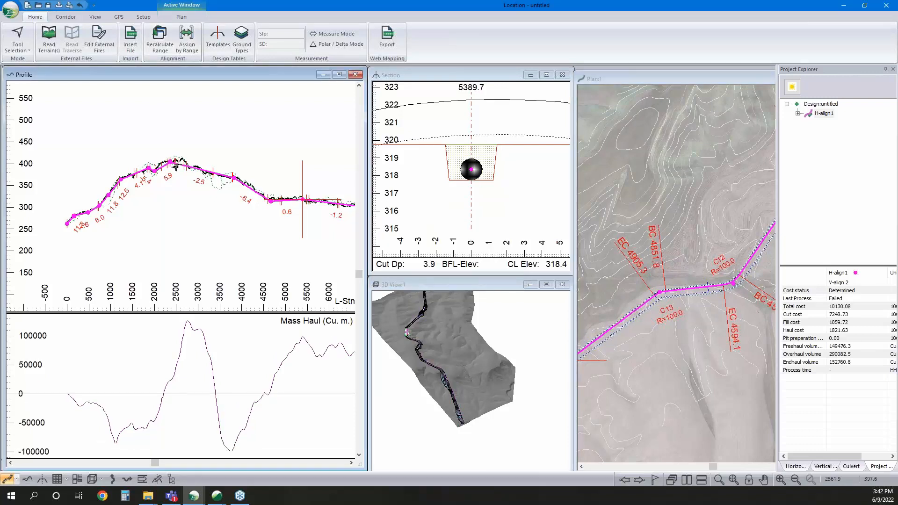
{"action": "middle_click", "coordinate": [514, 153]}
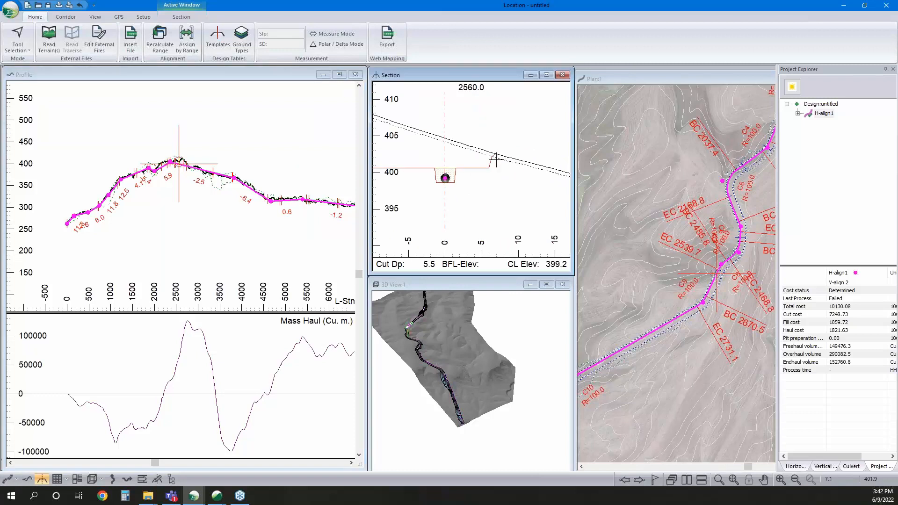
{"action": "scroll", "coordinate": [496, 159], "scroll_direction": "up", "scroll_amount": 2}
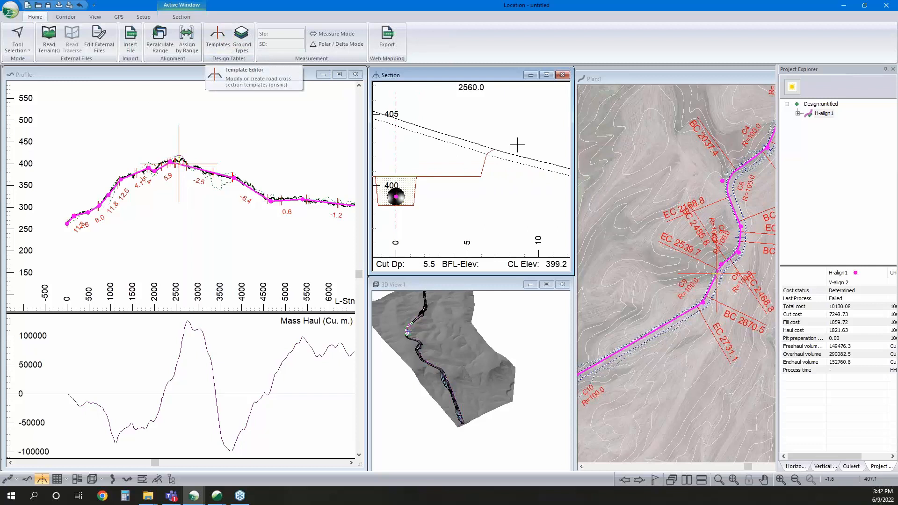
{"action": "mouse_move", "coordinate": [490, 156]}
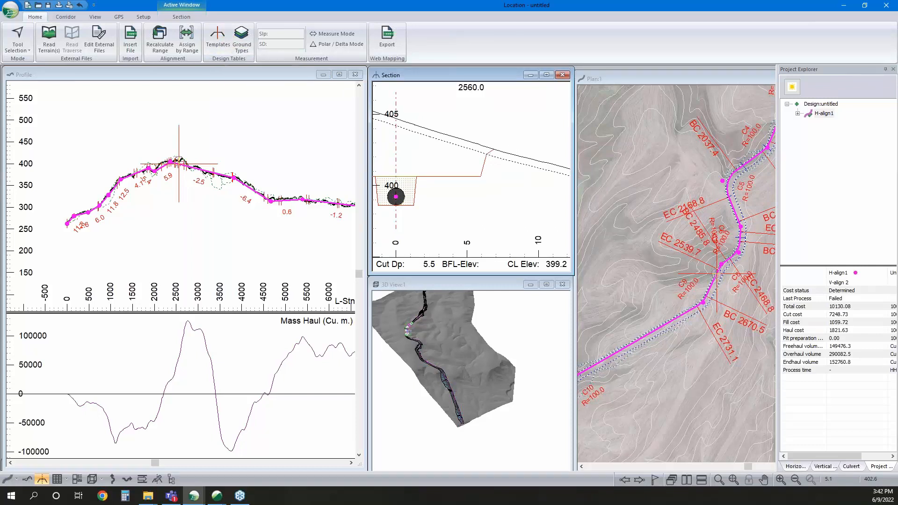
{"action": "left_click", "coordinate": [188, 44]}
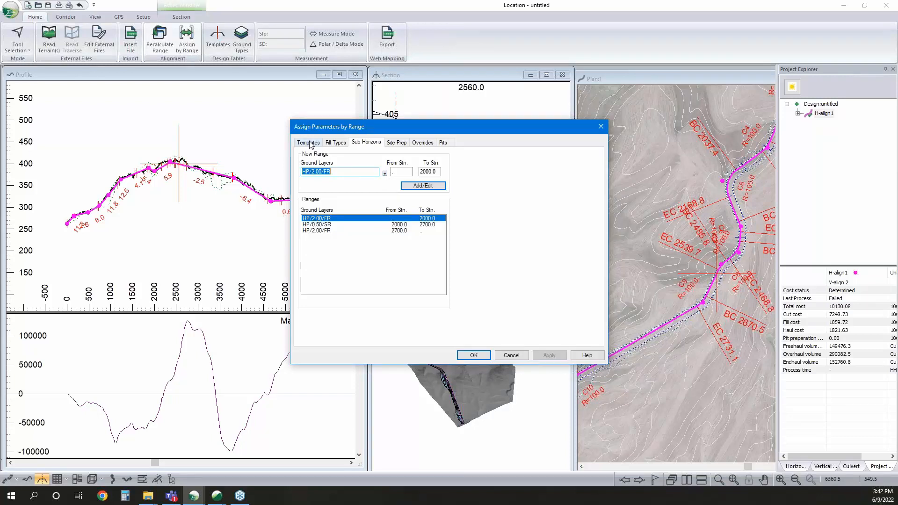
{"action": "left_click", "coordinate": [510, 355]}
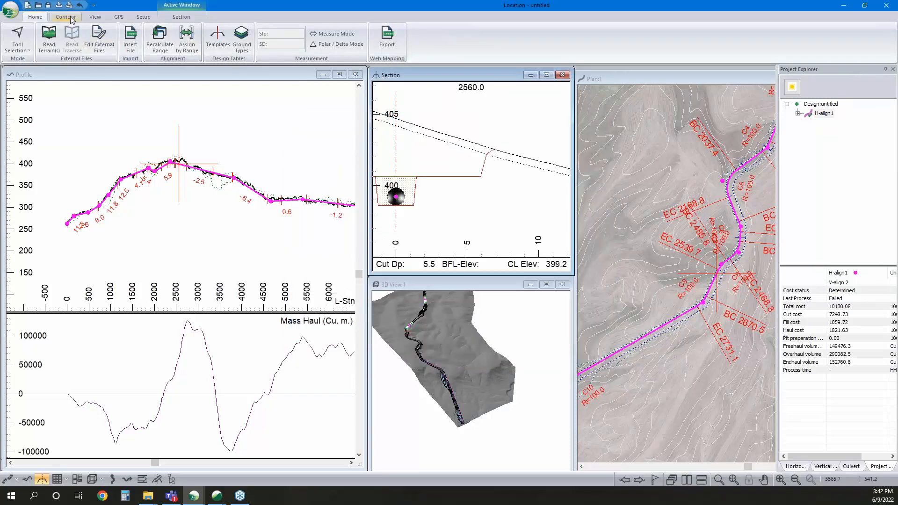
Add the Bedrock.terx terrain file as a subsurface in the reference terrains and surfaces of H-align1
{"action": "left_click", "coordinate": [66, 17]}
{"action": "left_click", "coordinate": [161, 37]}
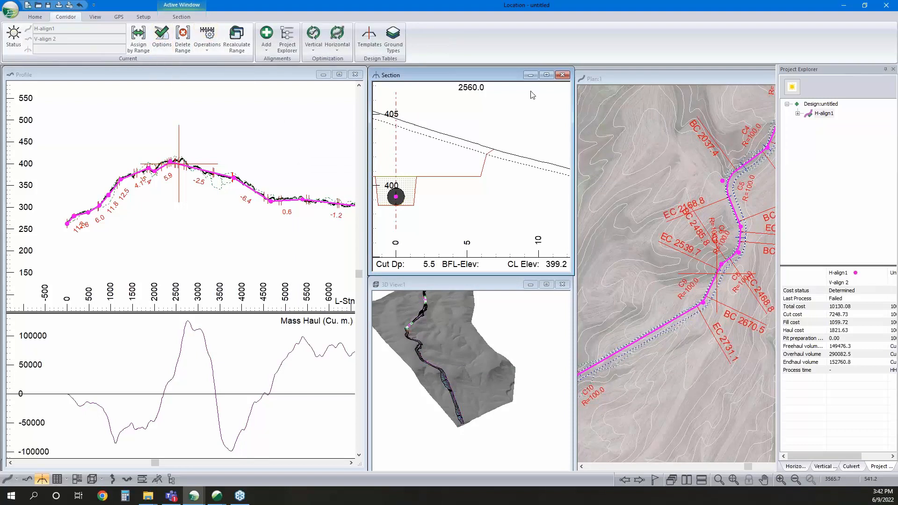
{"action": "left_click", "coordinate": [505, 228]}
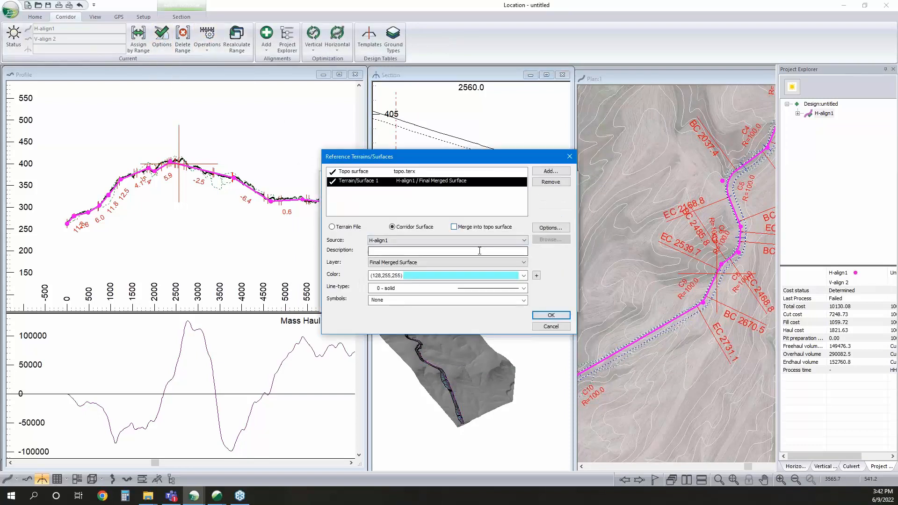
{"action": "left_click", "coordinate": [551, 172]}
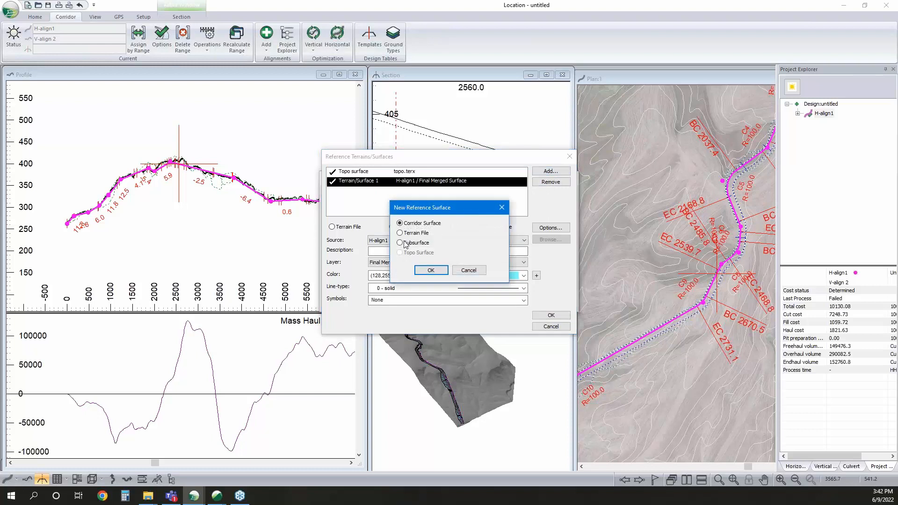
{"action": "left_click", "coordinate": [430, 271]}
{"action": "left_click", "coordinate": [490, 225]}
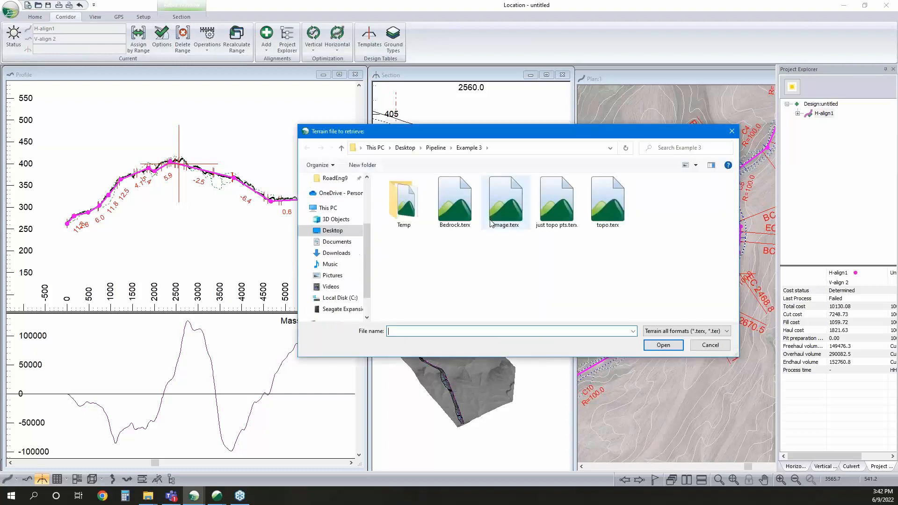
{"action": "left_click", "coordinate": [475, 224]}
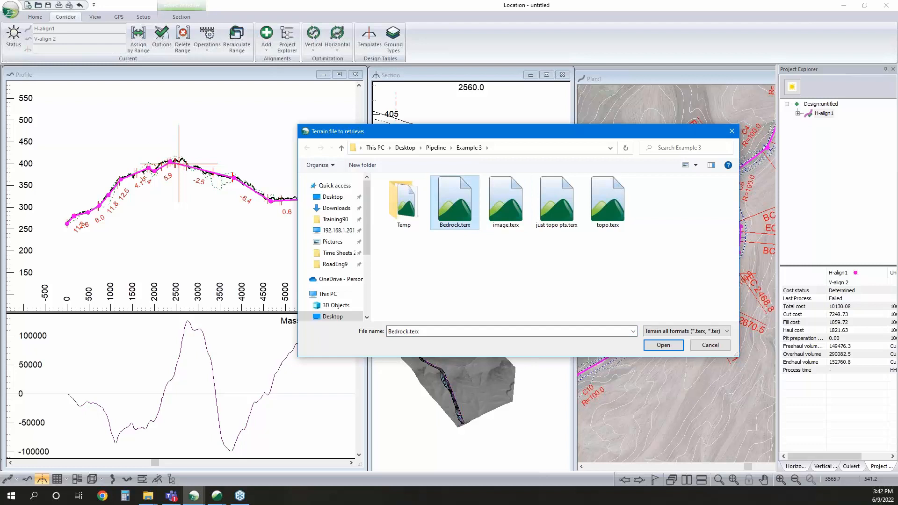
{"action": "left_click", "coordinate": [664, 346]}
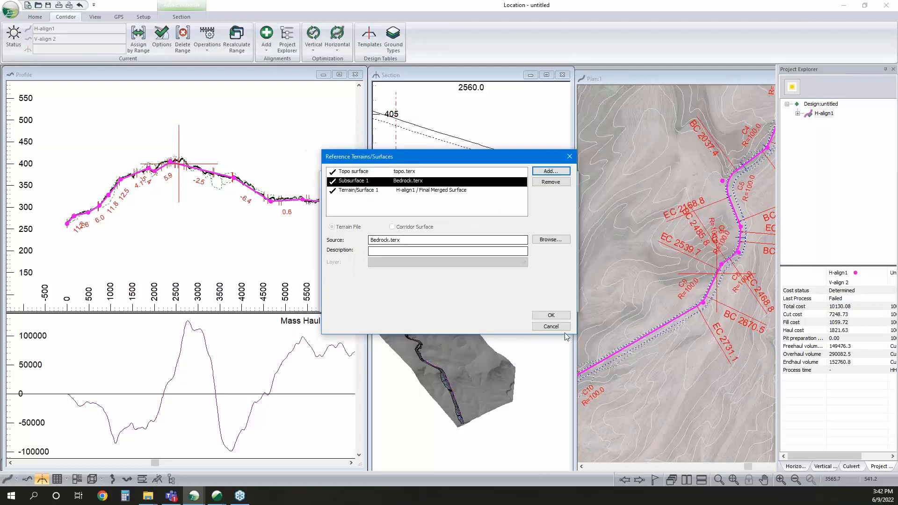
{"action": "left_click", "coordinate": [563, 317]}
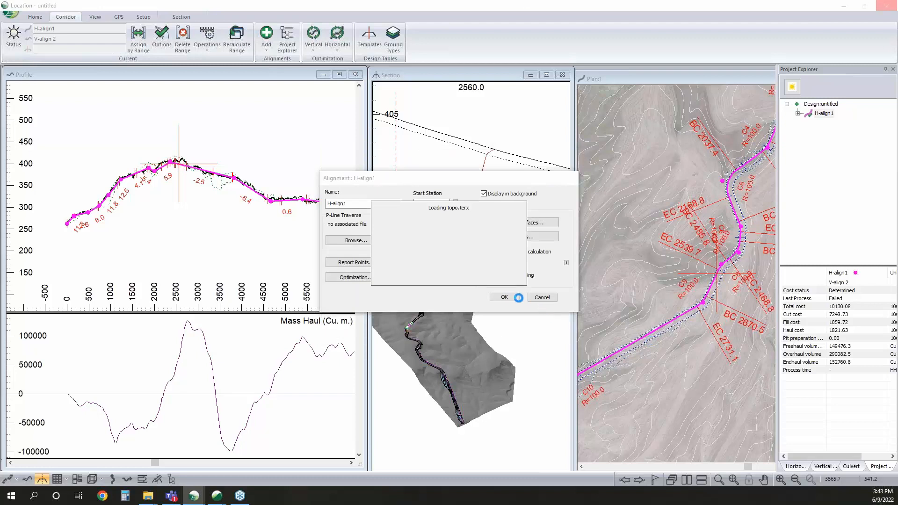
Accept the alignment settings for H-align1 and cut the recalculation short
{"action": "left_click", "coordinate": [516, 297]}
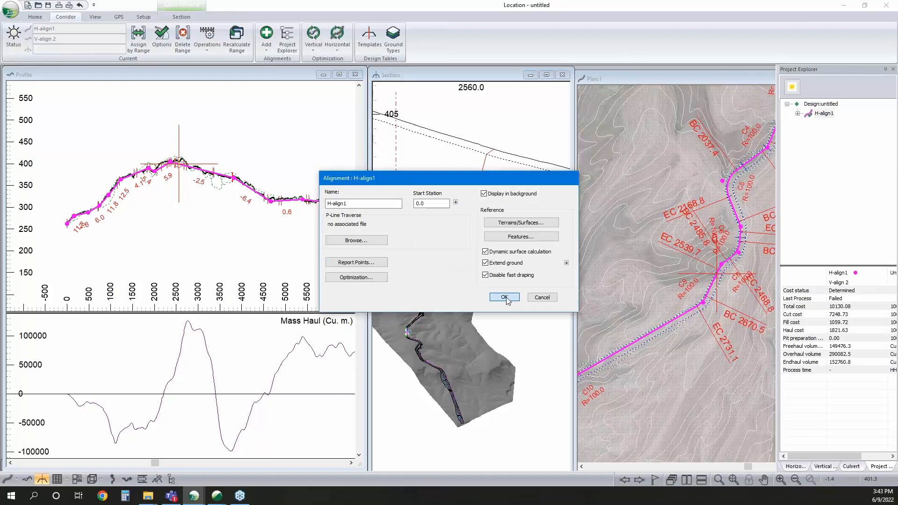
{"action": "left_click", "coordinate": [509, 296]}
{"action": "key", "text": "Return"}
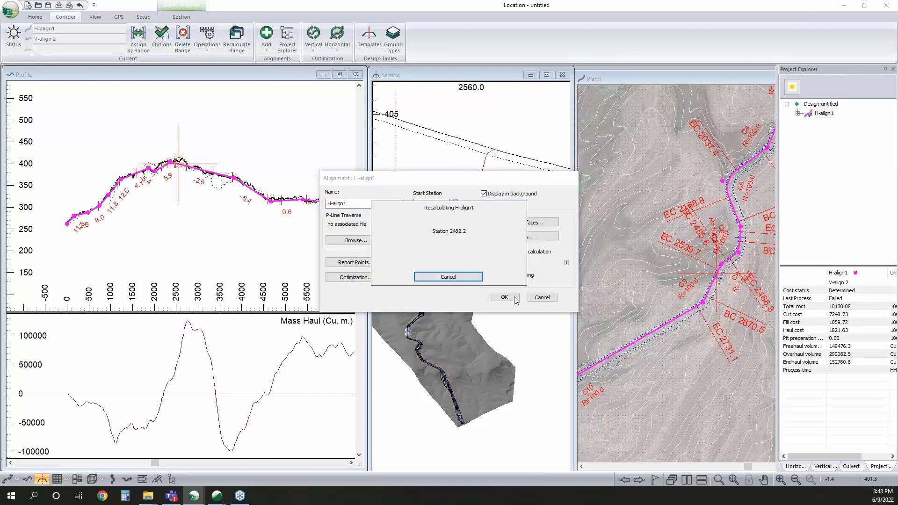
{"action": "left_click", "coordinate": [467, 279]}
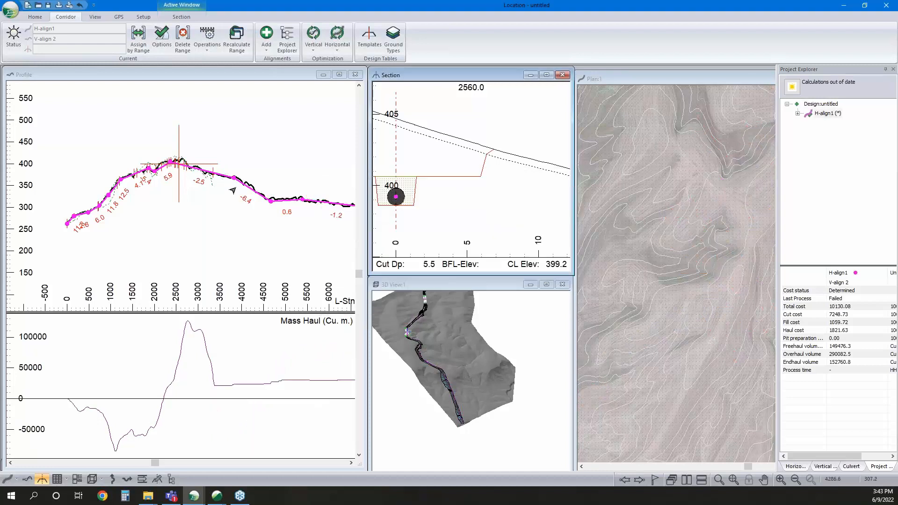
Try to make Subsurface 1 define the Hard Pan depth in the sub-horizon range ending at station 2000
{"action": "scroll", "coordinate": [186, 196], "scroll_direction": "up", "scroll_amount": 3}
{"action": "left_click", "coordinate": [139, 39]}
{"action": "left_click", "coordinate": [413, 186]}
{"action": "left_click", "coordinate": [495, 209]}
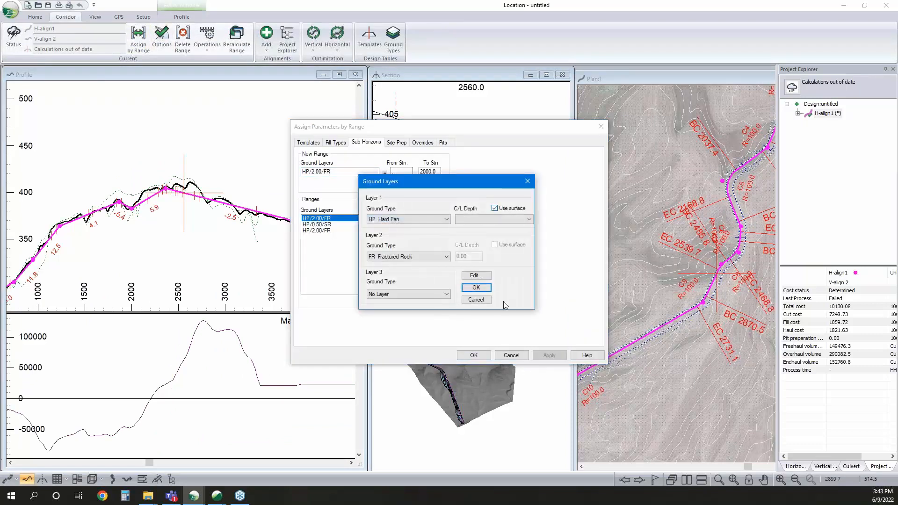
{"action": "left_click", "coordinate": [489, 220]}
{"action": "left_click", "coordinate": [489, 229]}
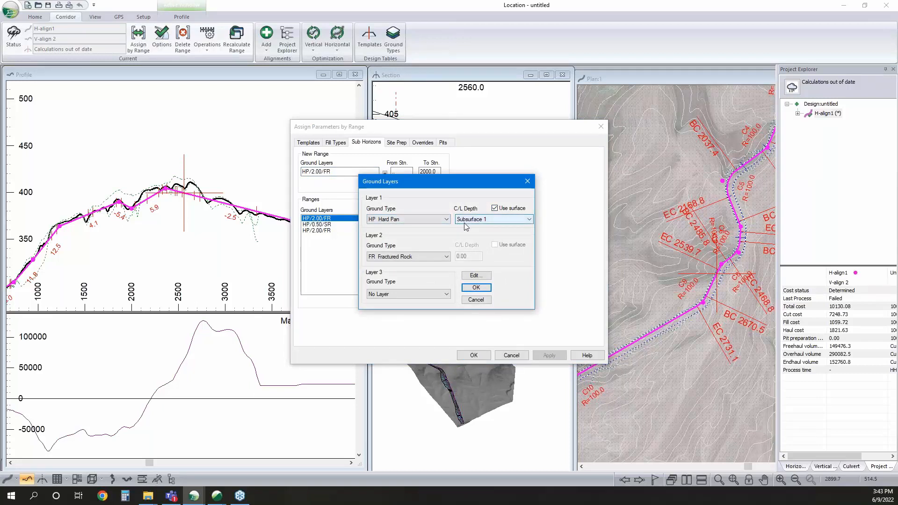
{"action": "left_click", "coordinate": [476, 287]}
Try to make Subsurface 1 define the Hard Pan depth in the sub-horizon range from station 2000 to 2700
{"action": "left_click", "coordinate": [406, 225]}
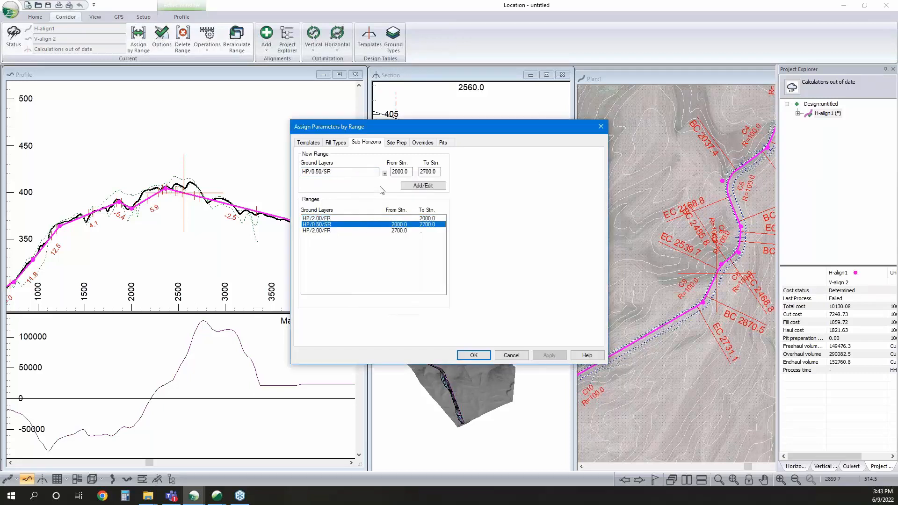
{"action": "left_click", "coordinate": [384, 173]}
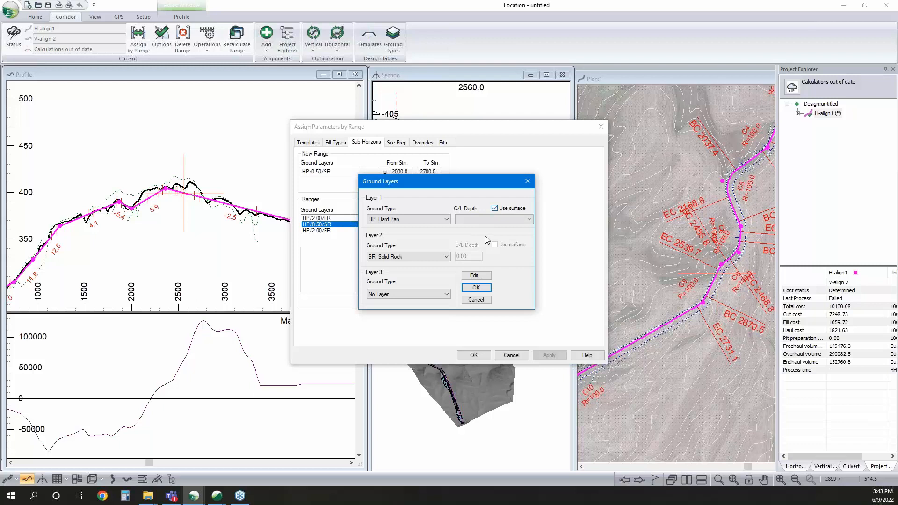
{"action": "left_click", "coordinate": [492, 220]}
{"action": "left_click", "coordinate": [487, 229]}
{"action": "left_click", "coordinate": [476, 287]}
Use Subsurface 1 as the Hard Pan depth over Fractured Rock in the sub-horizon range starting at station 2700
{"action": "left_click", "coordinate": [395, 230]}
{"action": "left_click", "coordinate": [385, 173]}
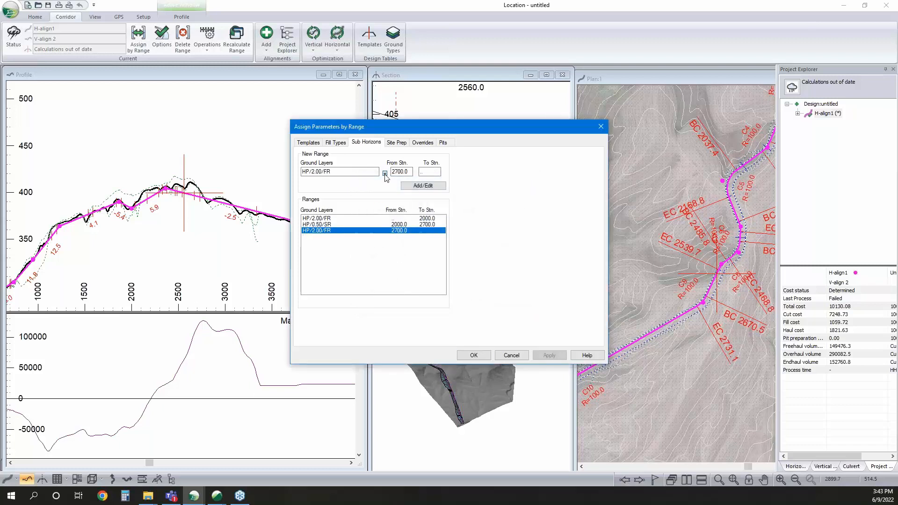
{"action": "left_click", "coordinate": [494, 209]}
{"action": "left_click", "coordinate": [478, 220]}
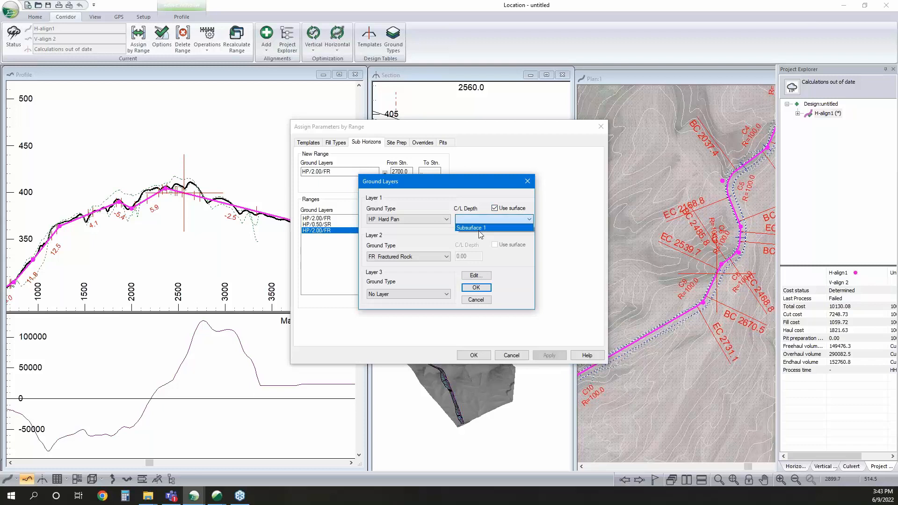
{"action": "left_click", "coordinate": [484, 228]}
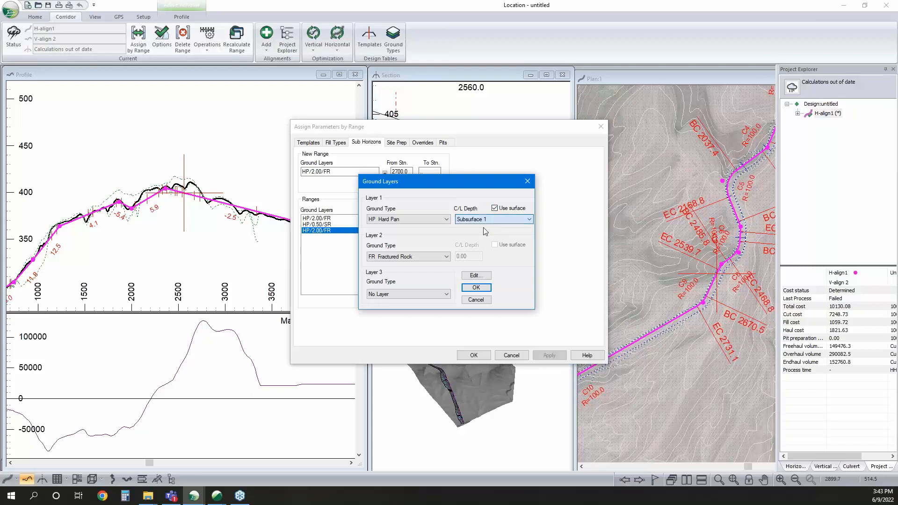
{"action": "left_click", "coordinate": [486, 288]}
{"action": "left_click", "coordinate": [408, 187]}
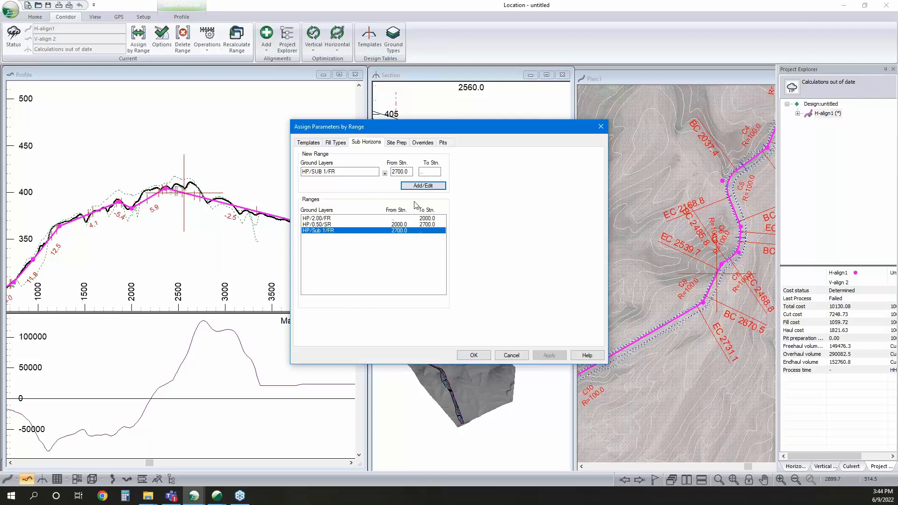
Assign Fractured Rock (Q3) as the subgrade fill material from station 3200 to 3500
{"action": "left_click", "coordinate": [328, 143]}
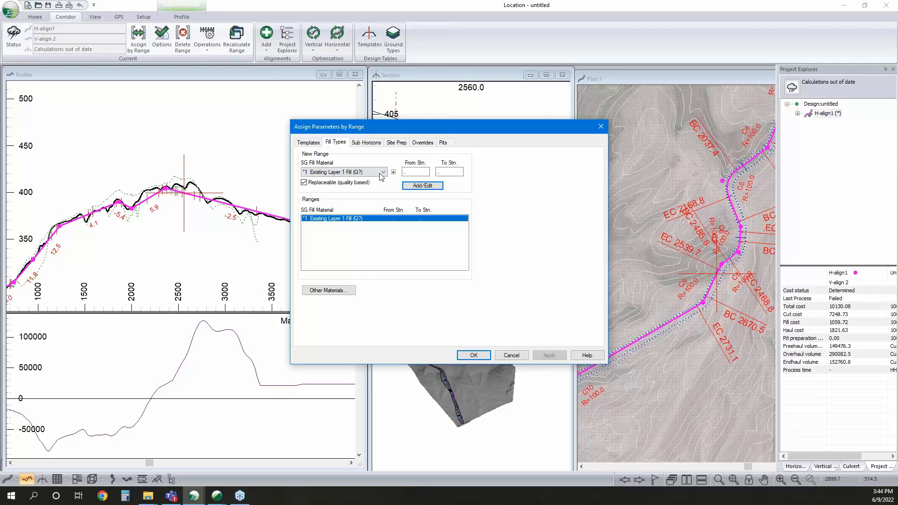
{"action": "left_click", "coordinate": [405, 172]}
{"action": "key", "text": "Tab"}
{"action": "type", "text": "3500"}
{"action": "left_click", "coordinate": [376, 172]}
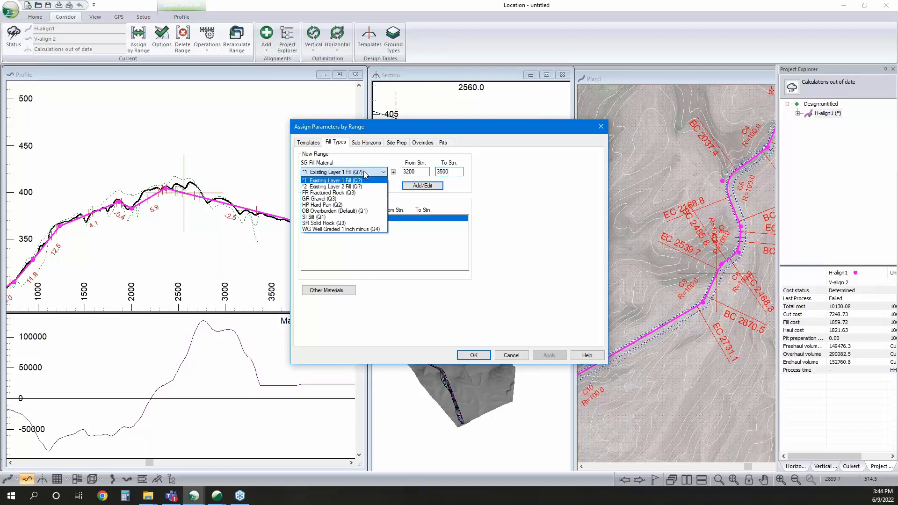
{"action": "left_click", "coordinate": [347, 193]}
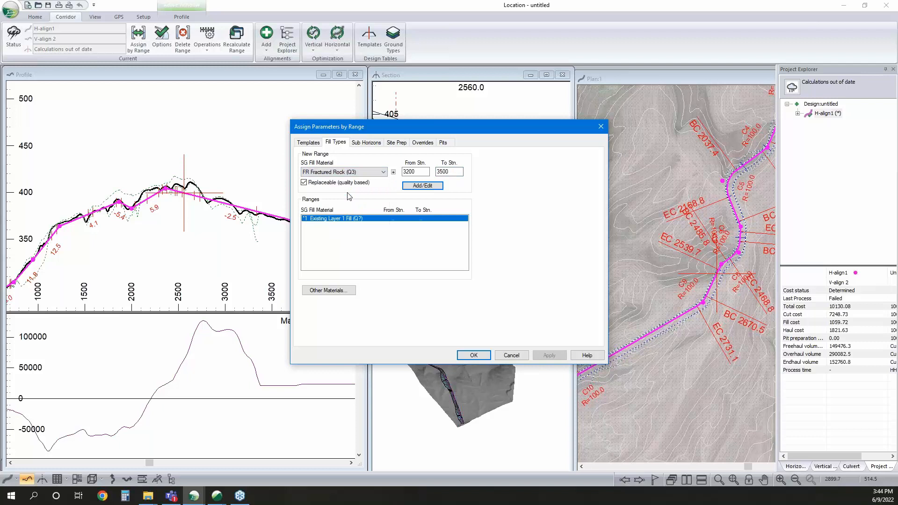
{"action": "left_click", "coordinate": [426, 187]}
Set the site preparation overburden removal depth to 0.15, with both outside limits at Slope stake - base
{"action": "left_click", "coordinate": [406, 143]}
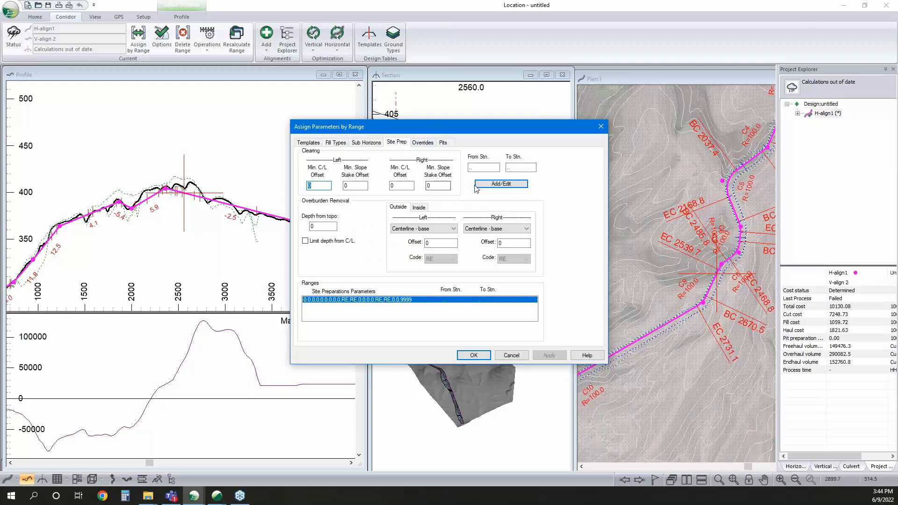
{"action": "left_click", "coordinate": [332, 226]}
{"action": "left_click", "coordinate": [424, 228]}
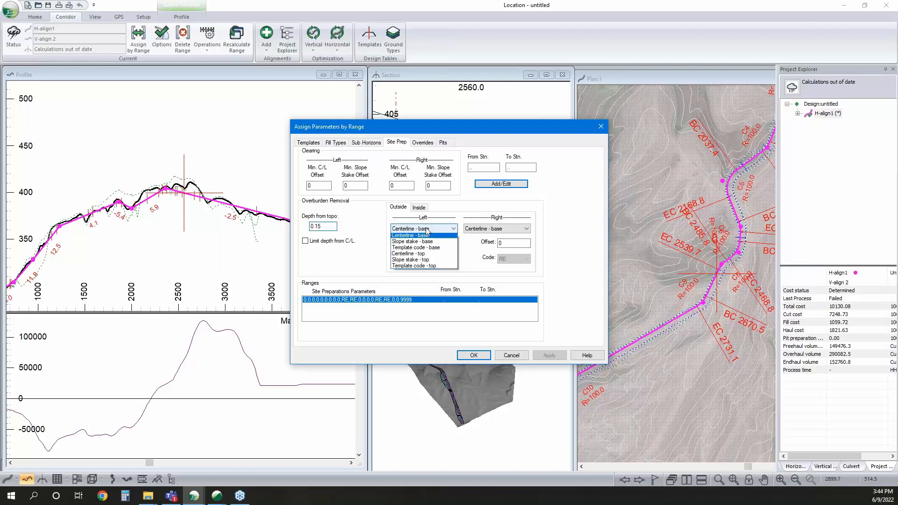
{"action": "left_click", "coordinate": [419, 240]}
{"action": "left_click", "coordinate": [496, 229]}
{"action": "left_click", "coordinate": [491, 240]}
Set clearing on both sides to a minimum centreline offset of 30 and slope stake offset of 5, and update the site preparation range
{"action": "left_click", "coordinate": [433, 185]}
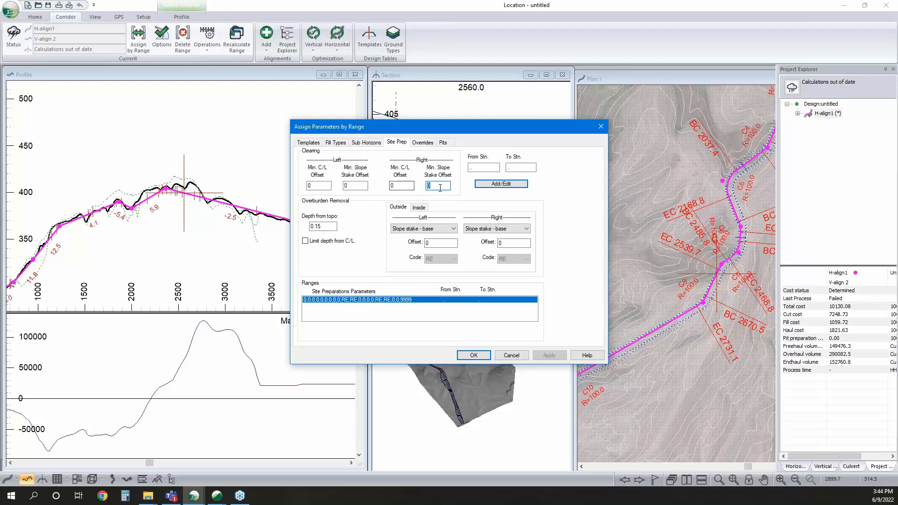
{"action": "left_click", "coordinate": [480, 184]}
{"action": "type", "text": "30"}
{"action": "key", "text": "shift+Tab"}
{"action": "key", "text": "shift+Tab"}
{"action": "type", "text": "30"}
{"action": "key", "text": "Tab"}
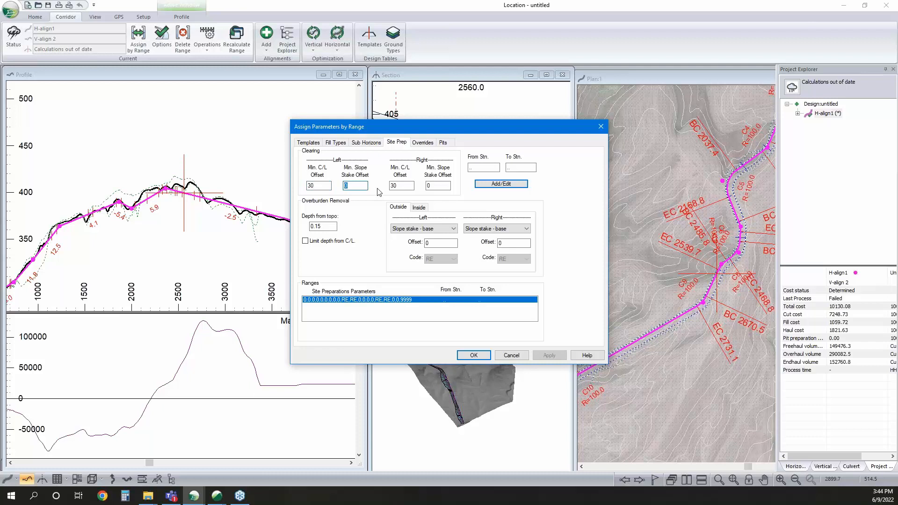
{"action": "type", "text": "5"}
{"action": "key", "text": "Tab"}
{"action": "key", "text": "Tab"}
{"action": "type", "text": "5"}
{"action": "left_click", "coordinate": [478, 184]}
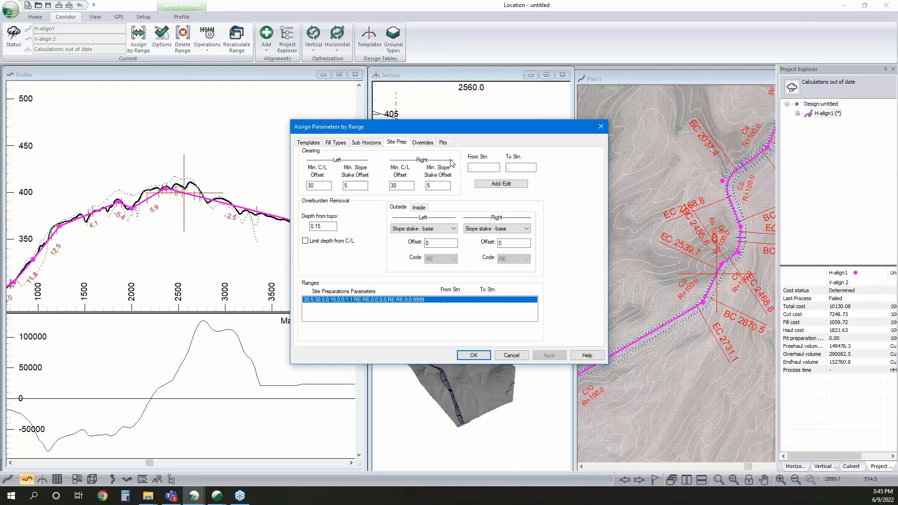
Apply the range assignments and recalculate all cross sections and corridor surfaces of H-align1
{"action": "left_click", "coordinate": [473, 356]}
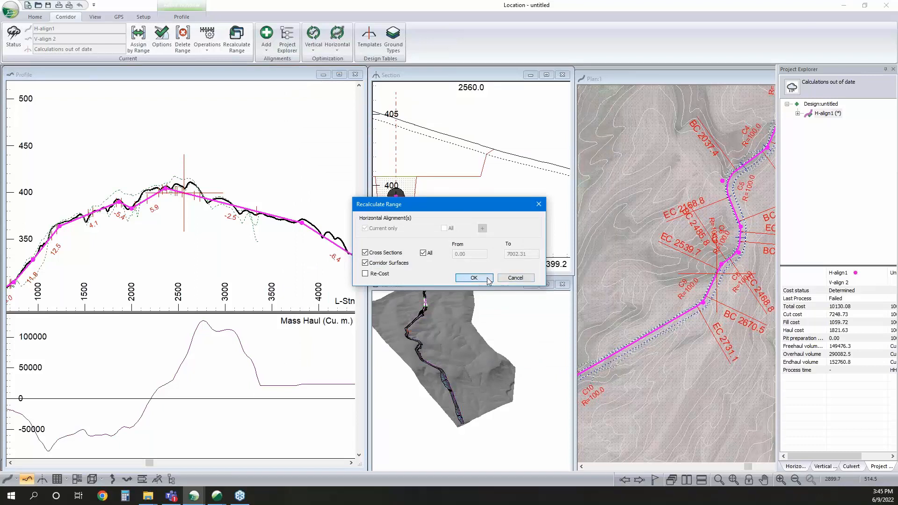
{"action": "left_click", "coordinate": [488, 279]}
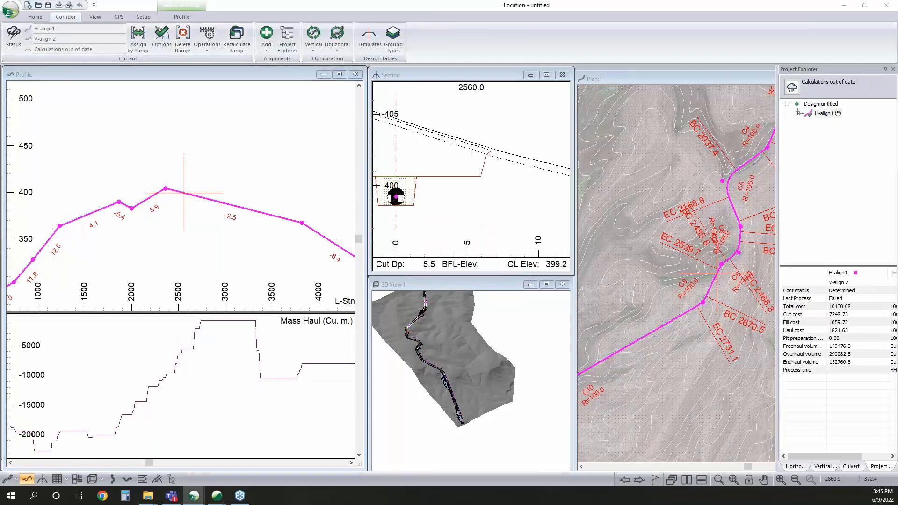
{"action": "scroll", "coordinate": [201, 215], "scroll_direction": "down", "scroll_amount": 3}
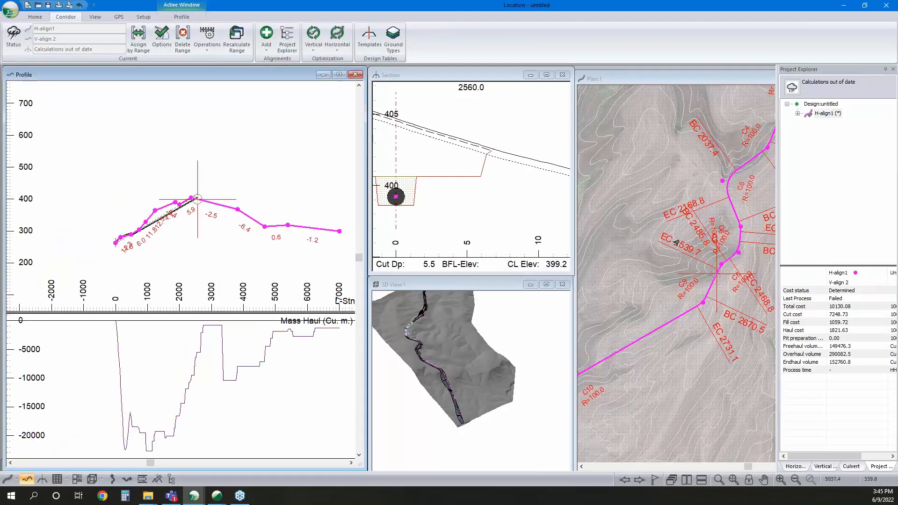
Make V-align 1 the current vertical alignment of H-align1
{"action": "left_click", "coordinate": [800, 115]}
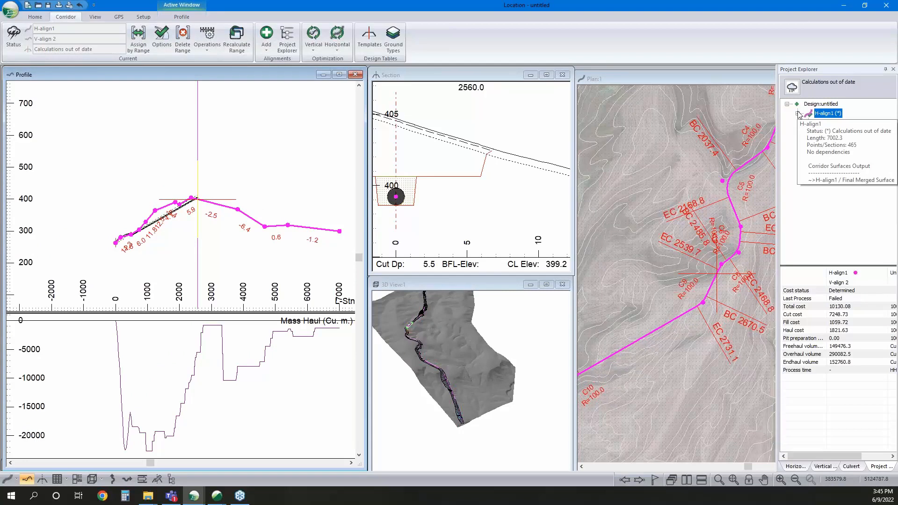
{"action": "left_click", "coordinate": [797, 114]}
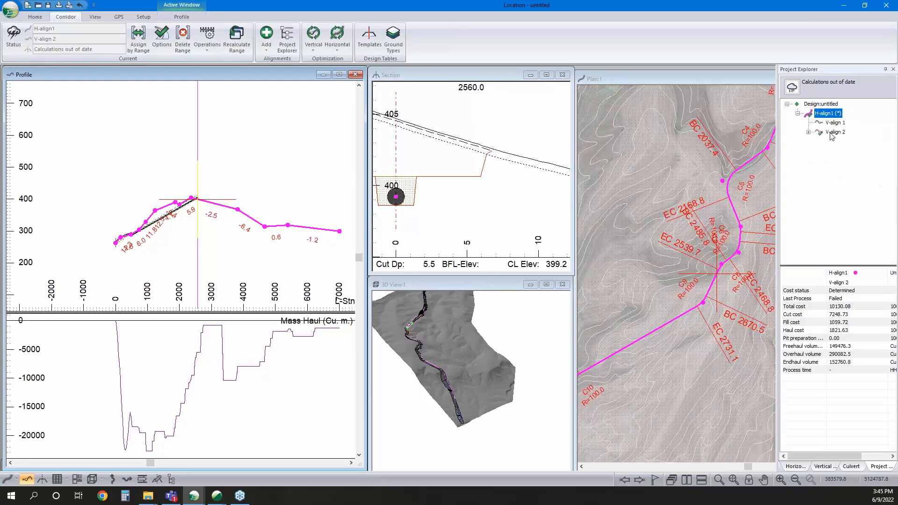
{"action": "double_click", "coordinate": [835, 123]}
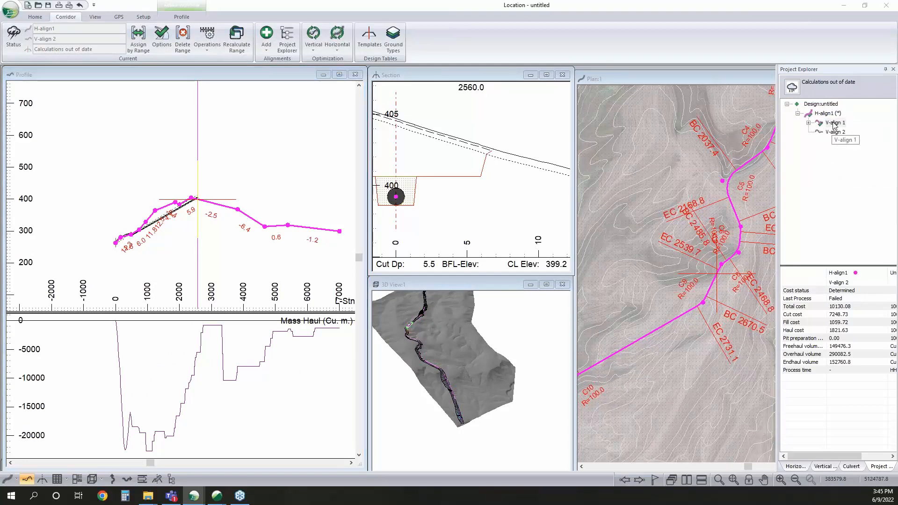
{"action": "left_click", "coordinate": [480, 279]}
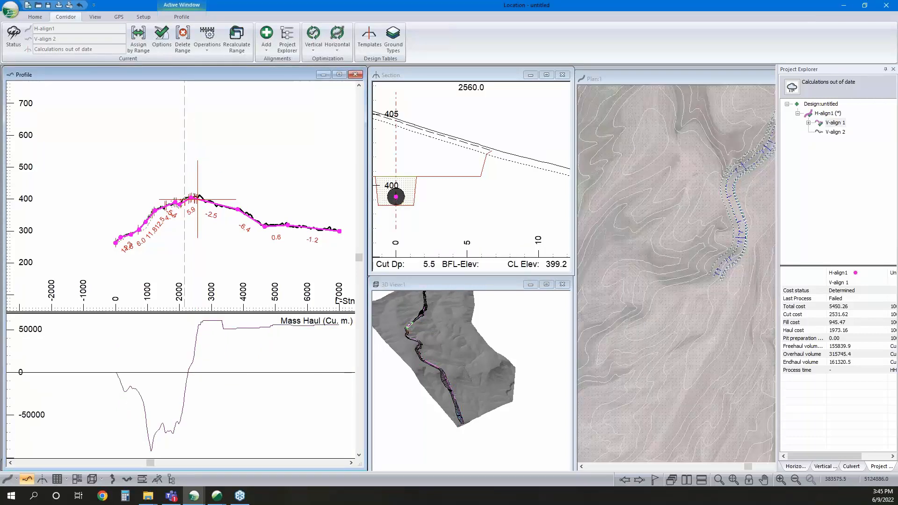
Open the vertical optimization options of V-align 1 and look through the pit settings and direction constraints
{"action": "right_click", "coordinate": [835, 123]}
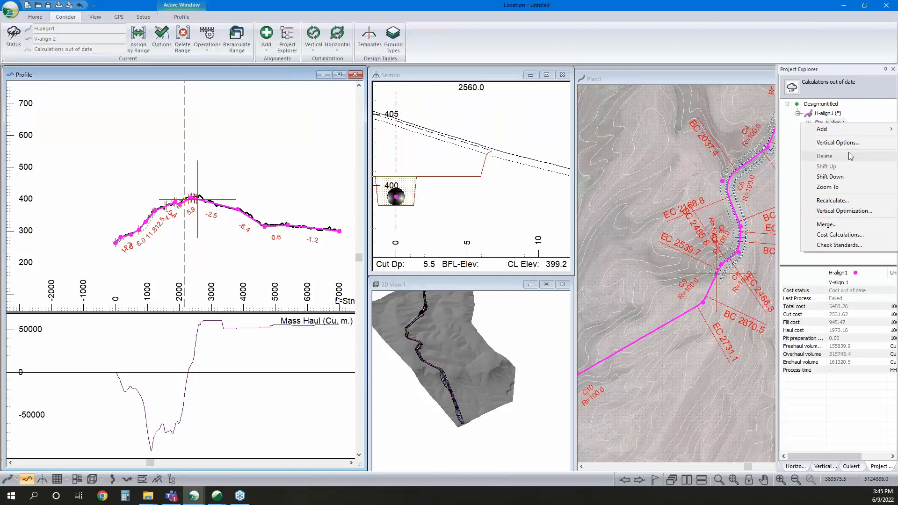
{"action": "left_click", "coordinate": [850, 143]}
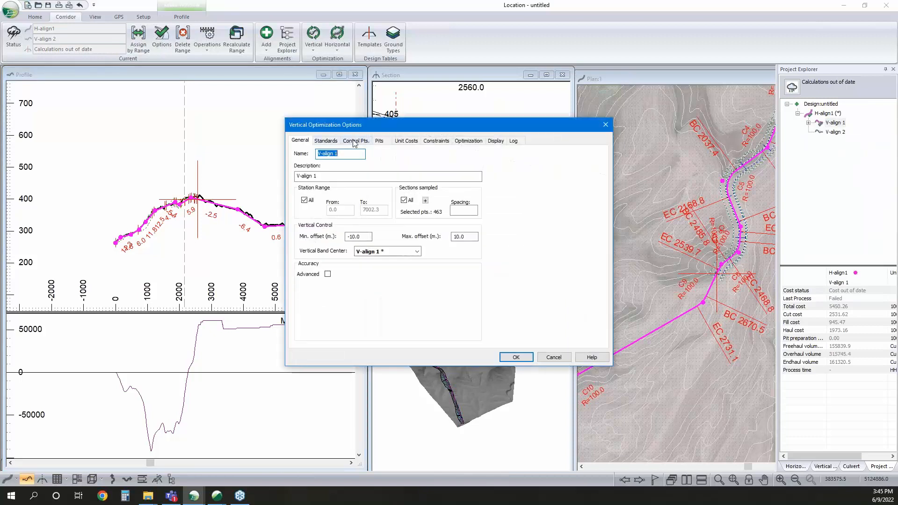
{"action": "left_click", "coordinate": [379, 141]}
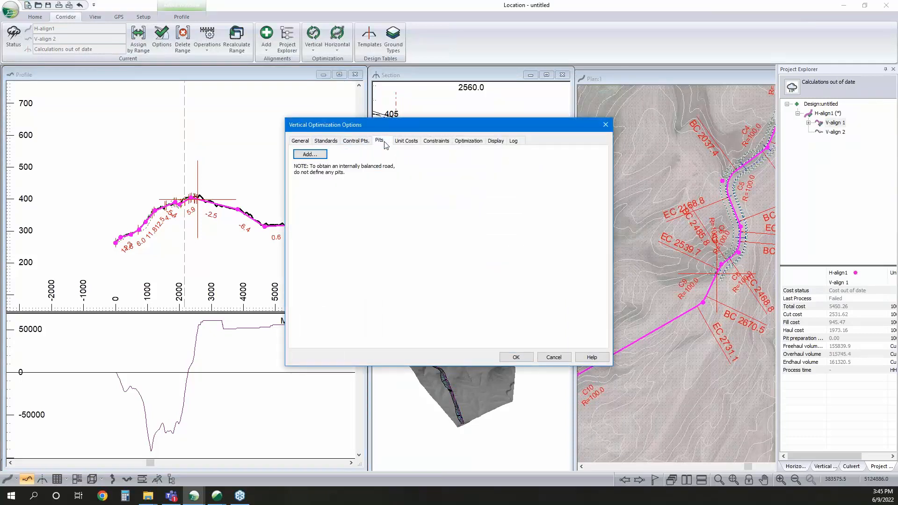
{"action": "left_click", "coordinate": [438, 140]}
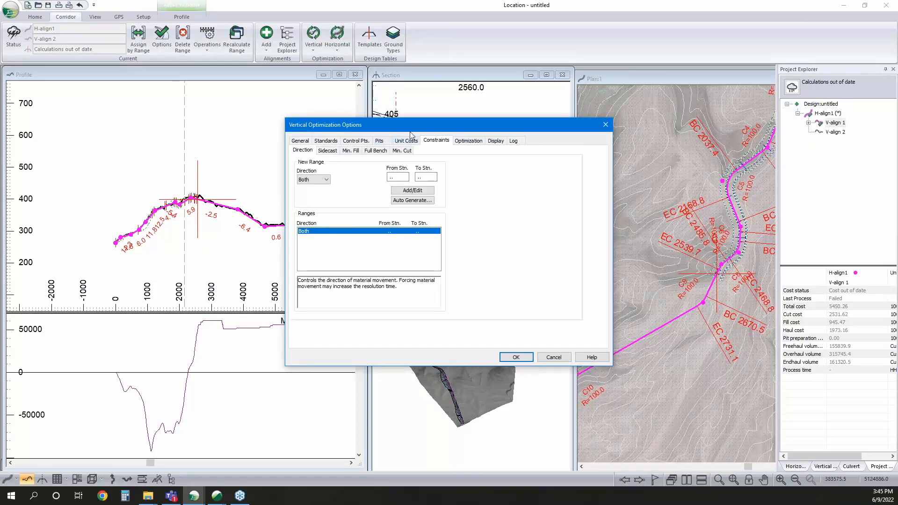
{"action": "left_click_drag", "start_coordinate": [438, 127], "coordinate": [478, 182]}
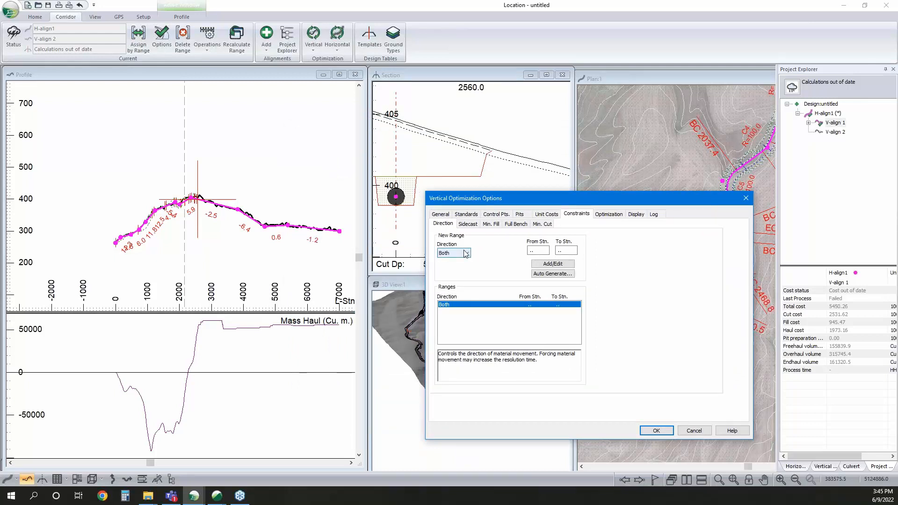
Add a variable-volume waste pit with its access at station 500
{"action": "left_click", "coordinate": [518, 213]}
{"action": "left_click", "coordinate": [450, 228]}
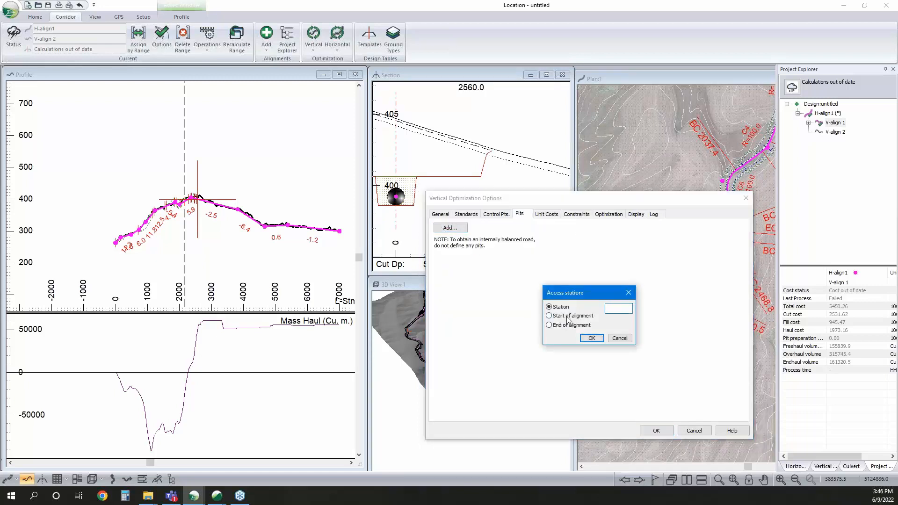
{"action": "type", "text": "500"}
{"action": "left_click", "coordinate": [590, 339]}
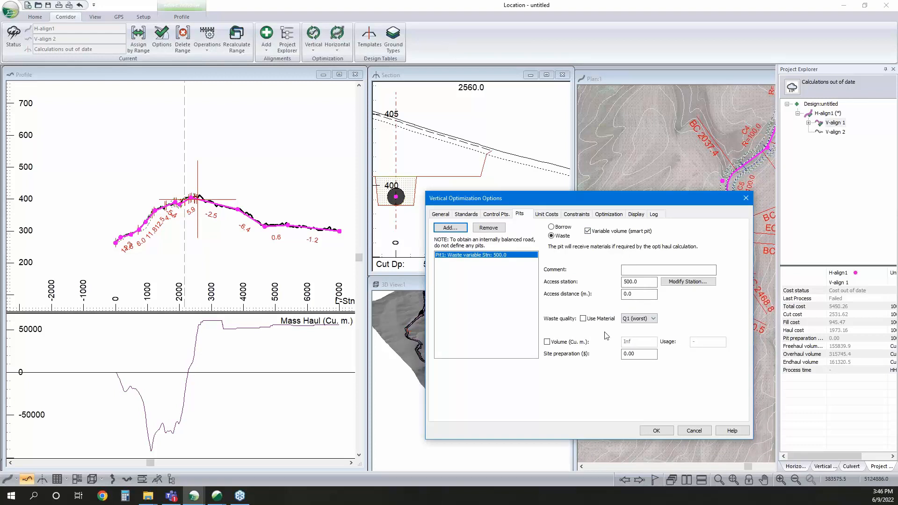
{"action": "left_click", "coordinate": [642, 353]}
{"action": "left_click_drag", "start_coordinate": [651, 354], "coordinate": [617, 353]}
Auto-generate the material movement direction ranges for a maximum grade of 5% and check the Backward and Forward ranges
{"action": "left_click", "coordinate": [581, 217]}
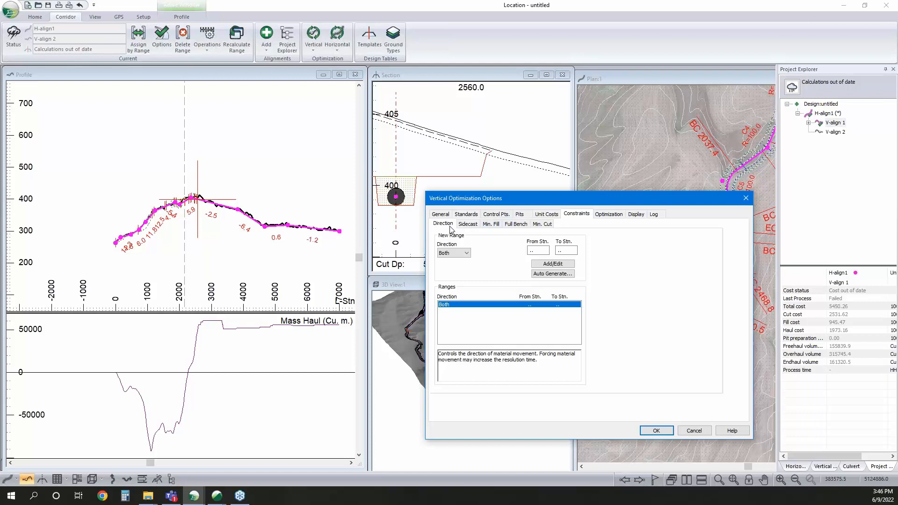
{"action": "left_click", "coordinate": [550, 275]}
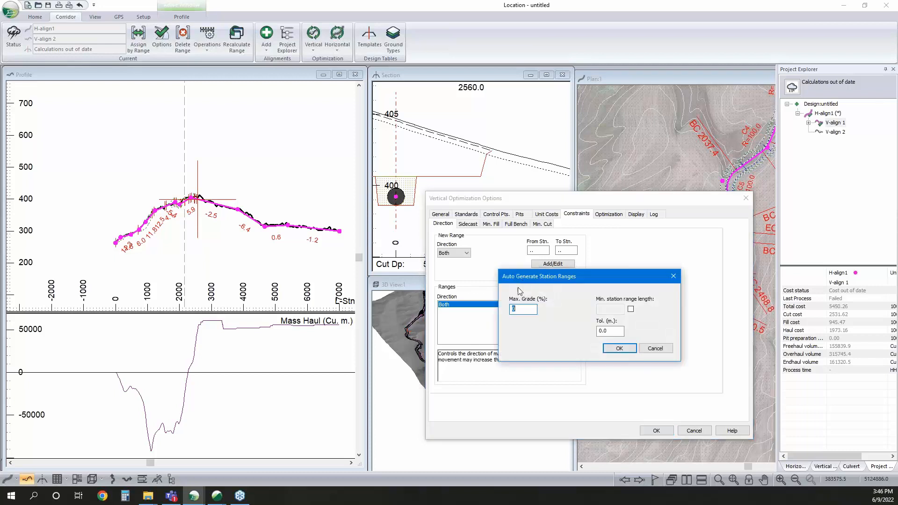
{"action": "type", "text": "5"}
{"action": "left_click", "coordinate": [630, 309]}
{"action": "left_click", "coordinate": [619, 349]}
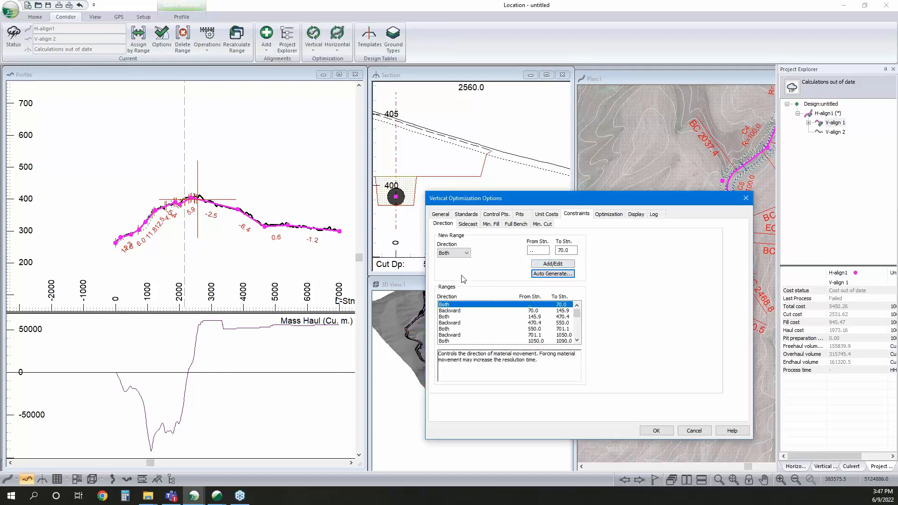
{"action": "left_click", "coordinate": [458, 311]}
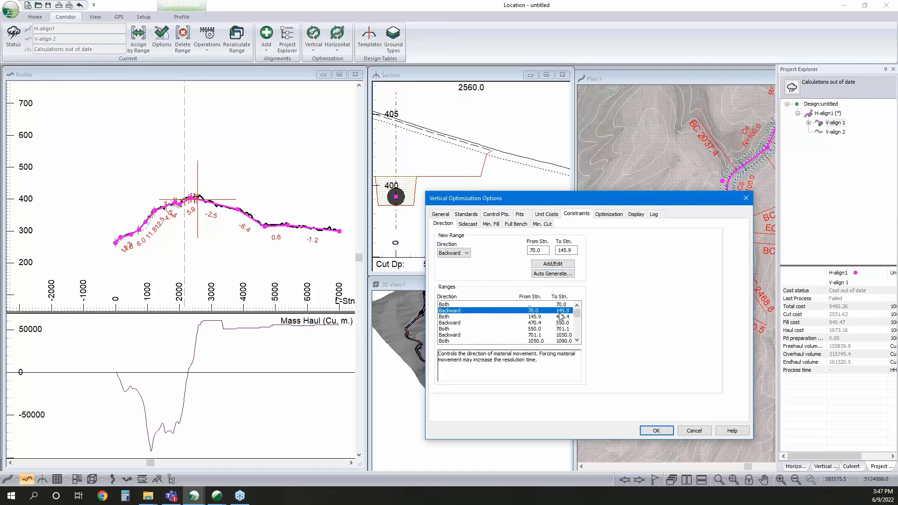
{"action": "scroll", "coordinate": [474, 333], "scroll_direction": "down", "scroll_amount": 1}
{"action": "scroll", "coordinate": [474, 333], "scroll_direction": "down", "scroll_amount": 4}
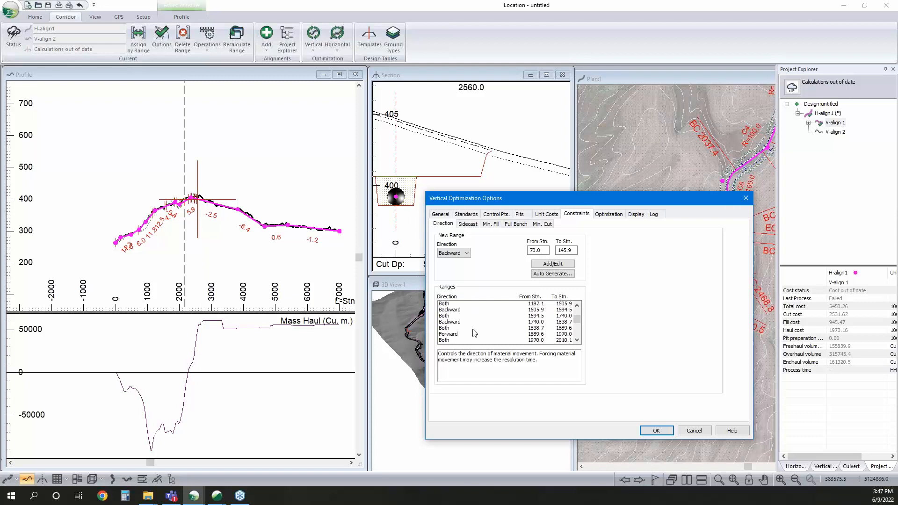
{"action": "left_click", "coordinate": [452, 311]}
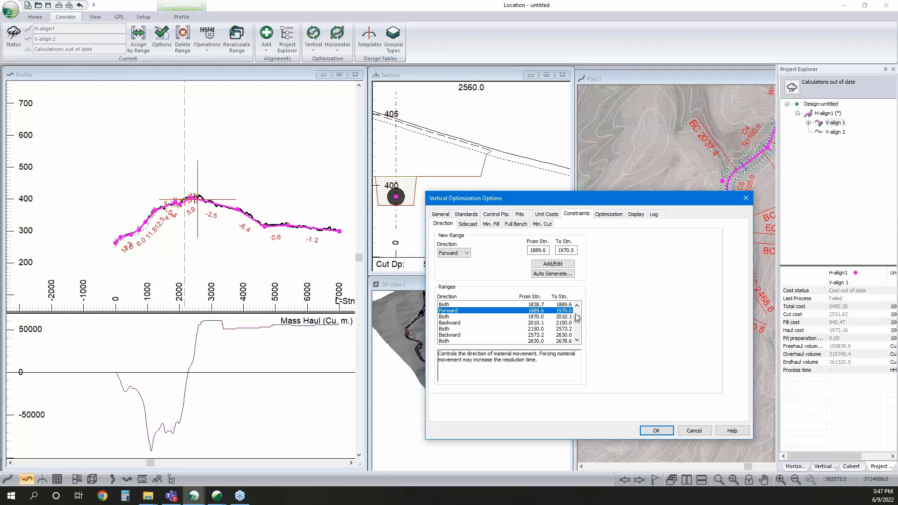
Auto-generate sidecast ranges with a maximum side slope of 25% and an assigned value of 15 Cu. m./m., and discard the option changes
{"action": "left_click", "coordinate": [467, 224]}
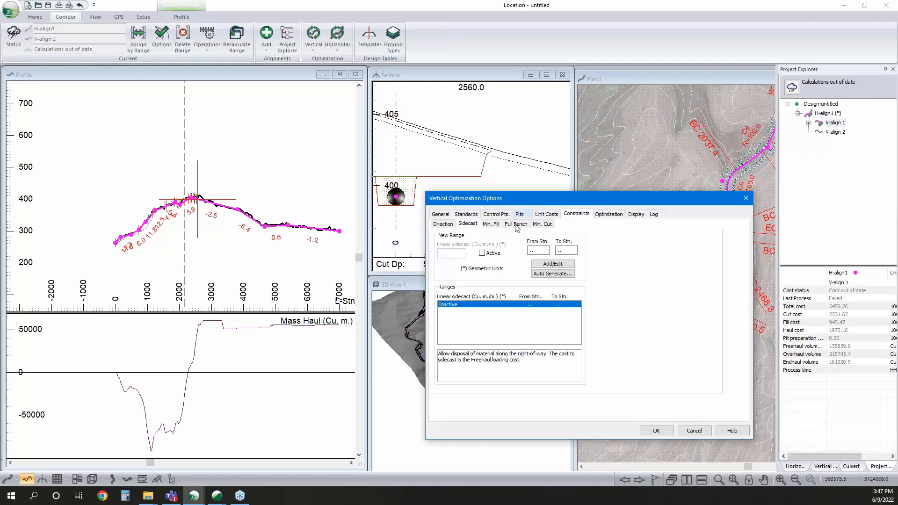
{"action": "left_click", "coordinate": [482, 253]}
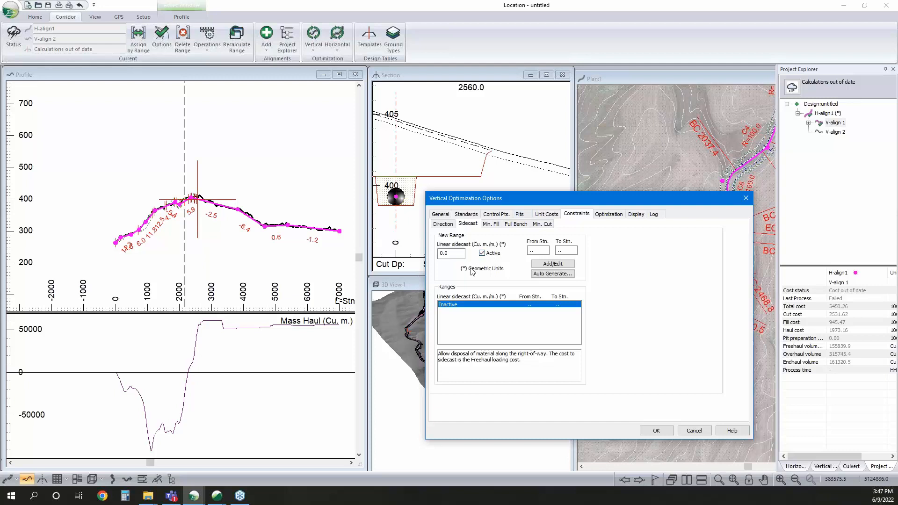
{"action": "left_click", "coordinate": [550, 275]}
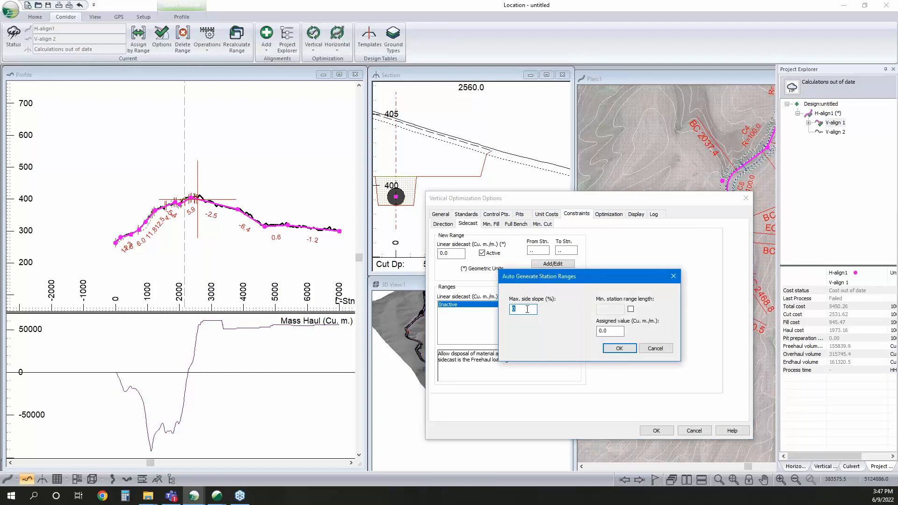
{"action": "type", "text": "25"}
{"action": "left_click", "coordinate": [619, 349]}
{"action": "left_click", "coordinate": [611, 341]}
{"action": "type", "text": "15"}
{"action": "left_click", "coordinate": [630, 351]}
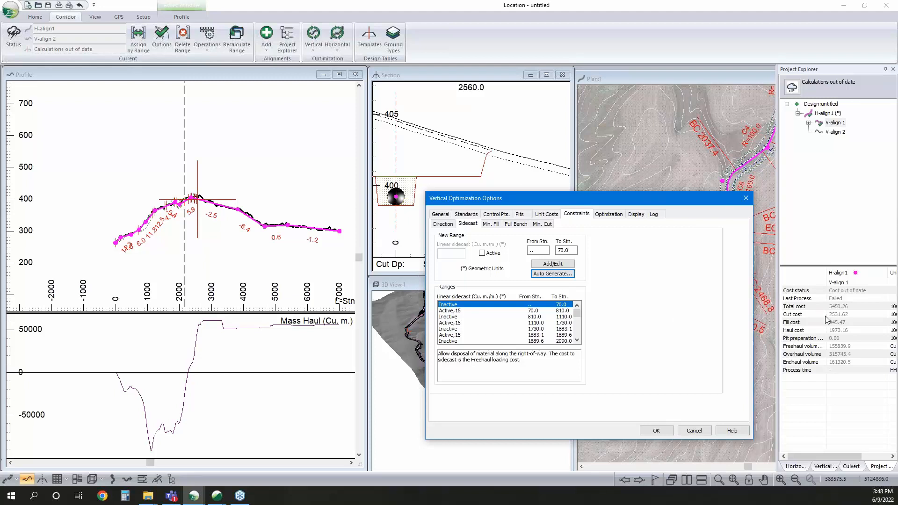
{"action": "left_click", "coordinate": [707, 433]}
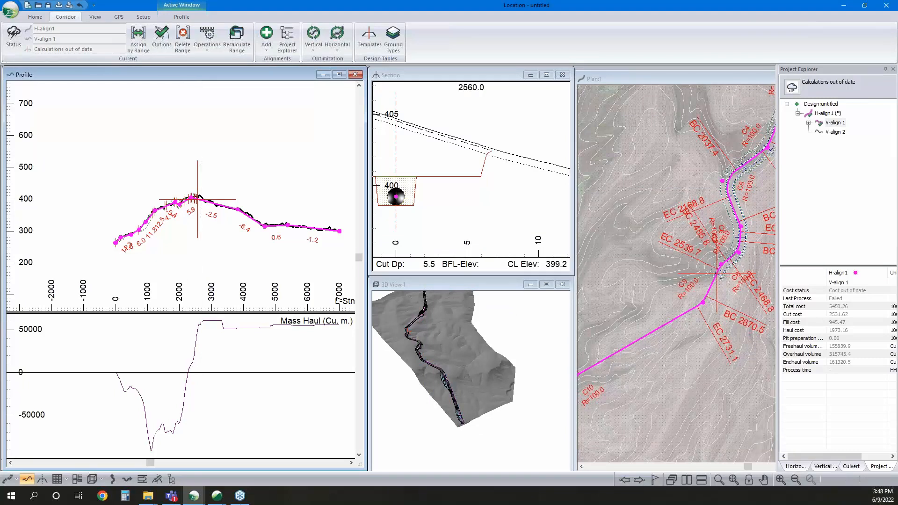
Switch to the "example - materials and direction" design without loading the modified external files
{"action": "left_click", "coordinate": [216, 495]}
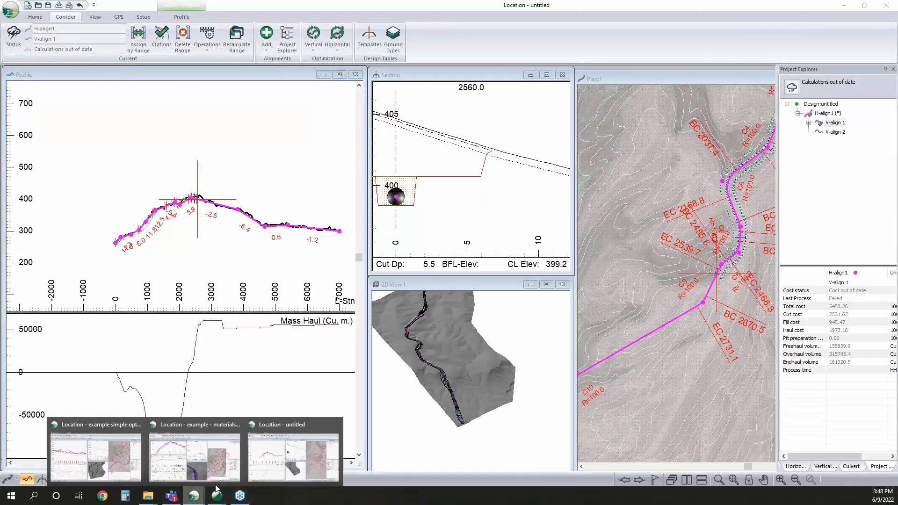
{"action": "left_click", "coordinate": [185, 426]}
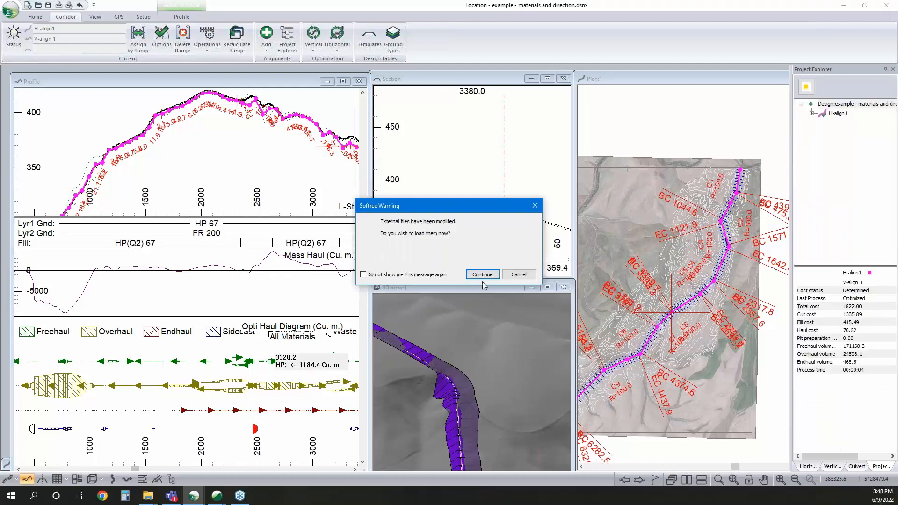
{"action": "left_click", "coordinate": [518, 275]}
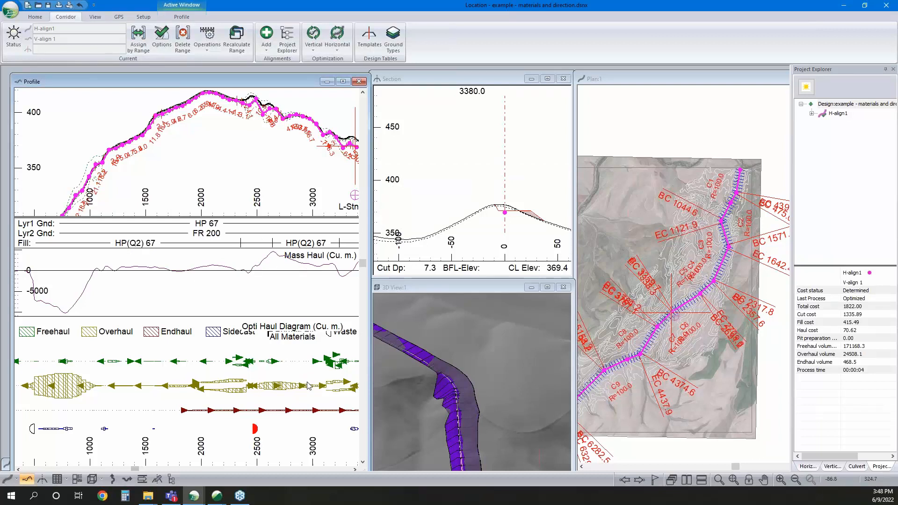
Examine the Opti Haul diagram's overhaul movements by material, the sidecast areas and the waste pits along the alignment
{"action": "scroll", "coordinate": [257, 384], "scroll_direction": "up", "scroll_amount": 1}
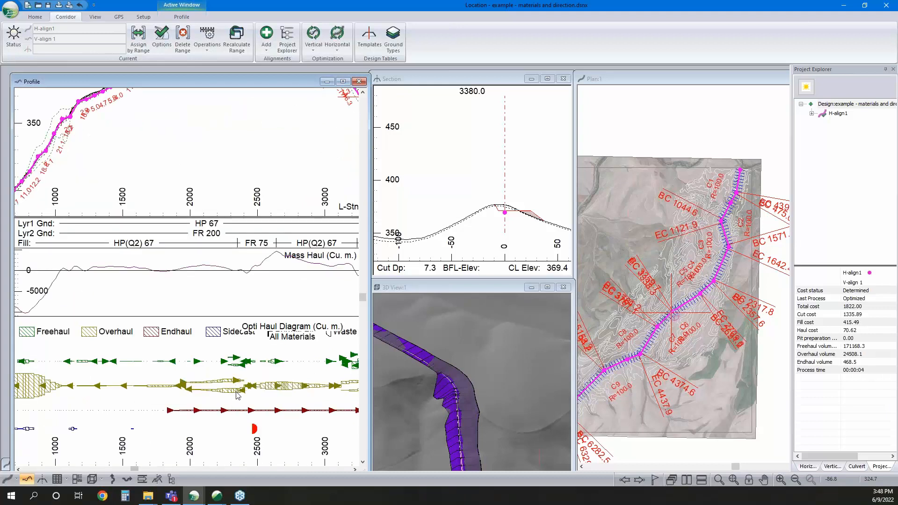
{"action": "mouse_move", "coordinate": [237, 396]}
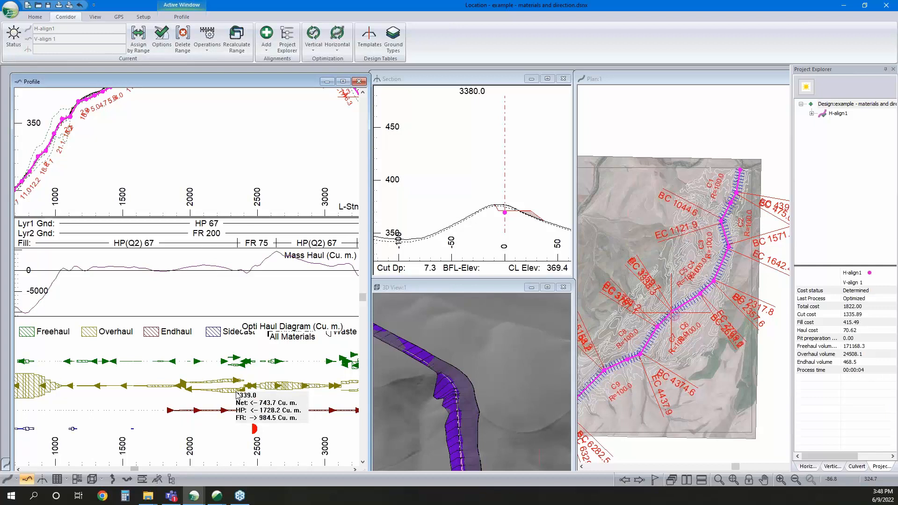
{"action": "mouse_move", "coordinate": [283, 259]}
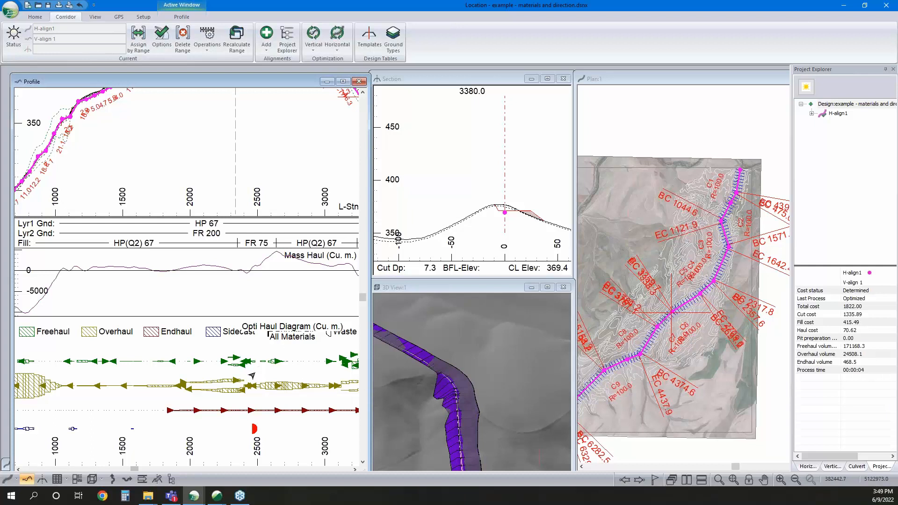
{"action": "scroll", "coordinate": [251, 381], "scroll_direction": "down", "scroll_amount": 3}
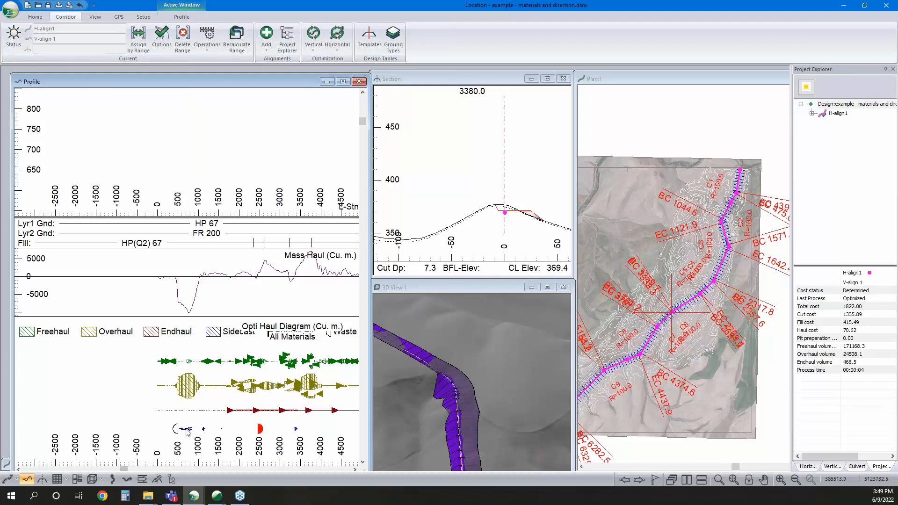
{"action": "mouse_move", "coordinate": [186, 432]}
{"action": "scroll", "coordinate": [259, 389], "scroll_direction": "up", "scroll_amount": 2}
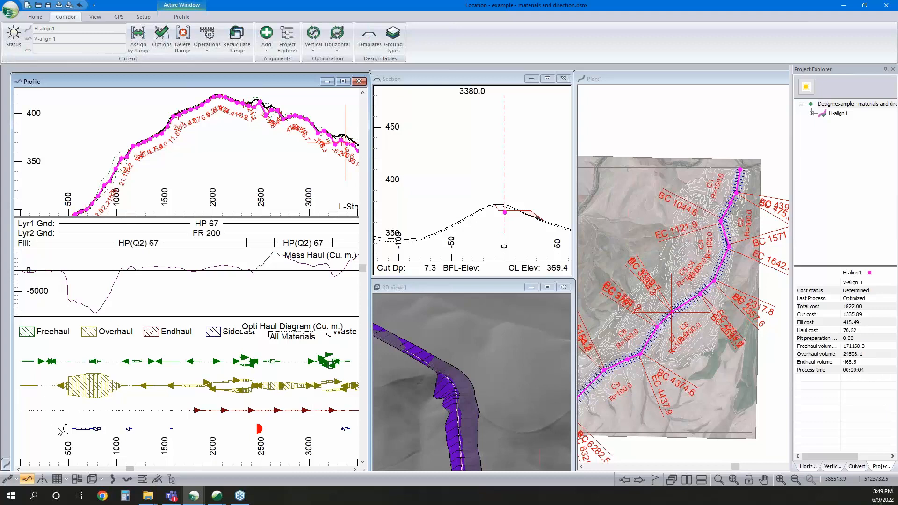
{"action": "mouse_move", "coordinate": [67, 431]}
Start Excel and copy the design's Opti Haul data, including the haul summary, to the clipboard
{"action": "left_click", "coordinate": [9, 497]}
{"action": "left_click", "coordinate": [265, 291]}
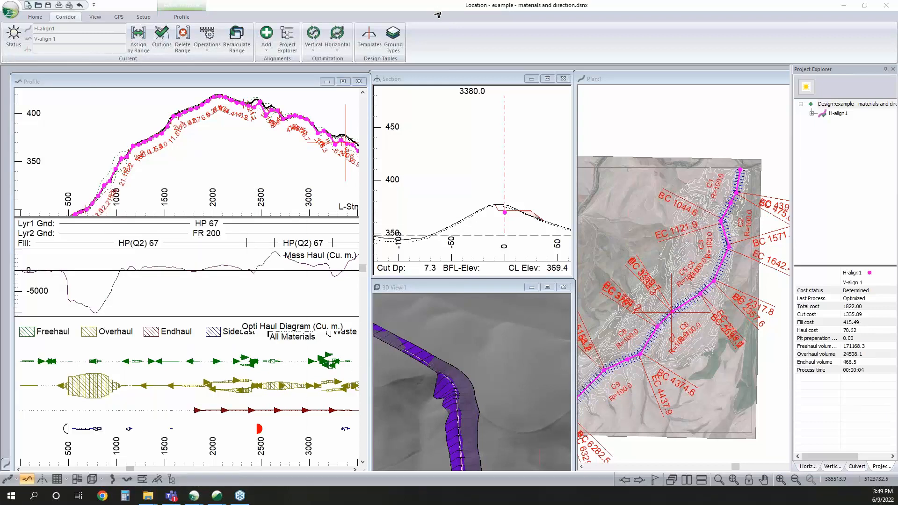
{"action": "right_click", "coordinate": [257, 370]}
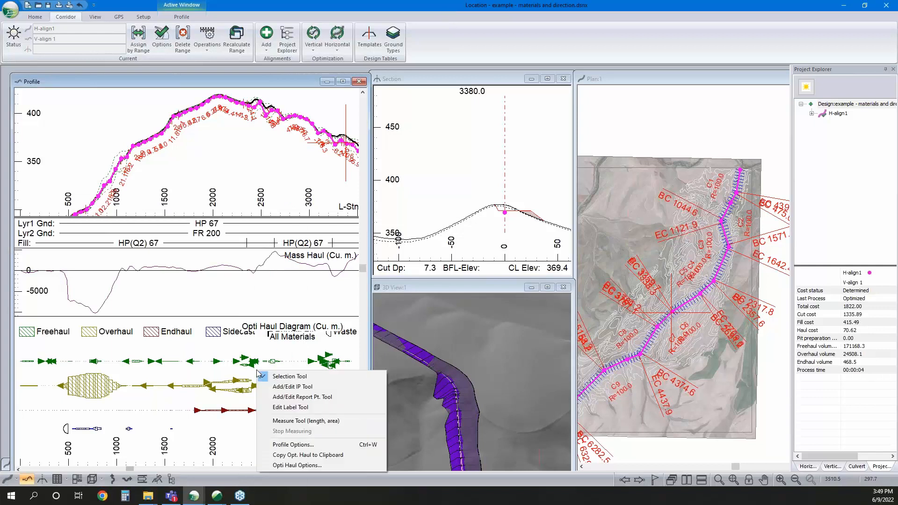
{"action": "left_click", "coordinate": [304, 458]}
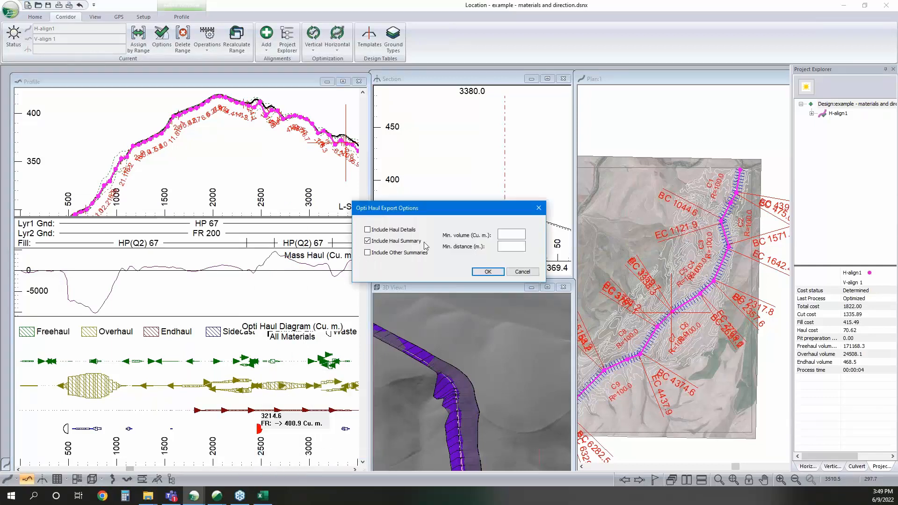
{"action": "left_click", "coordinate": [485, 272]}
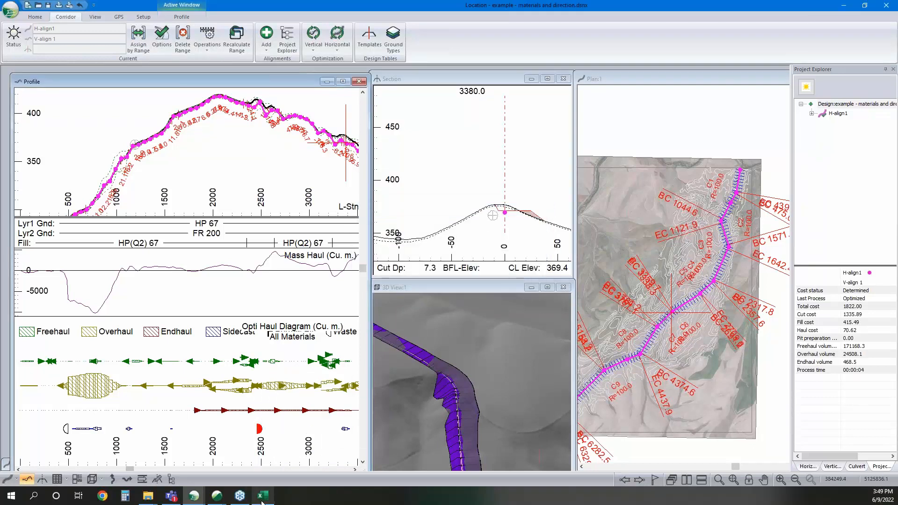
Paste the copied haul data at cell A1 of a blank Excel workbook and review the pit details and detailed movement summary
{"action": "left_click", "coordinate": [748, 206]}
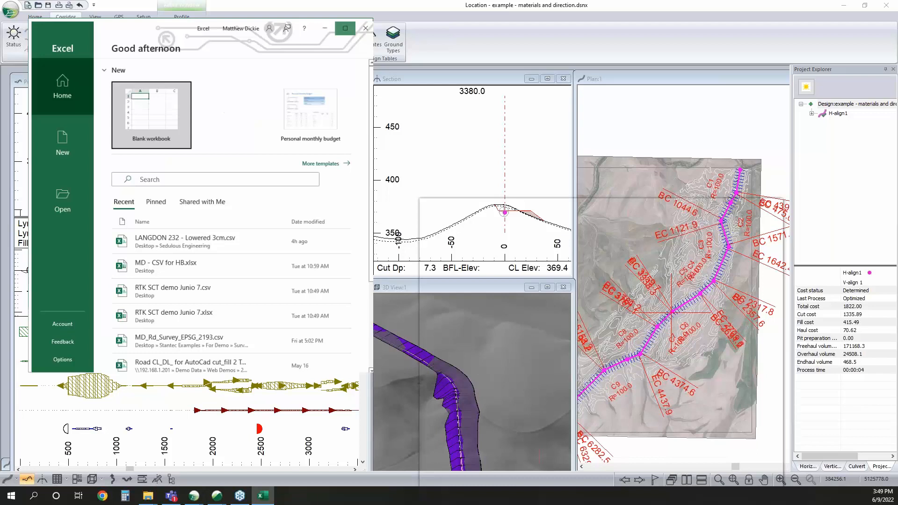
{"action": "left_click", "coordinate": [124, 89]}
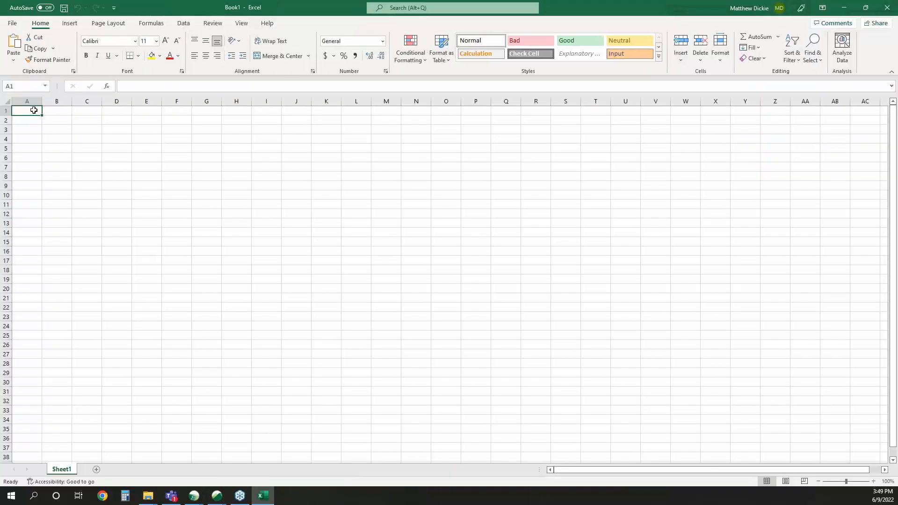
{"action": "right_click", "coordinate": [34, 111]}
{"action": "left_click", "coordinate": [58, 160]}
{"action": "scroll", "coordinate": [304, 236], "scroll_direction": "down", "scroll_amount": 5}
{"action": "scroll", "coordinate": [304, 236], "scroll_direction": "down", "scroll_amount": 17}
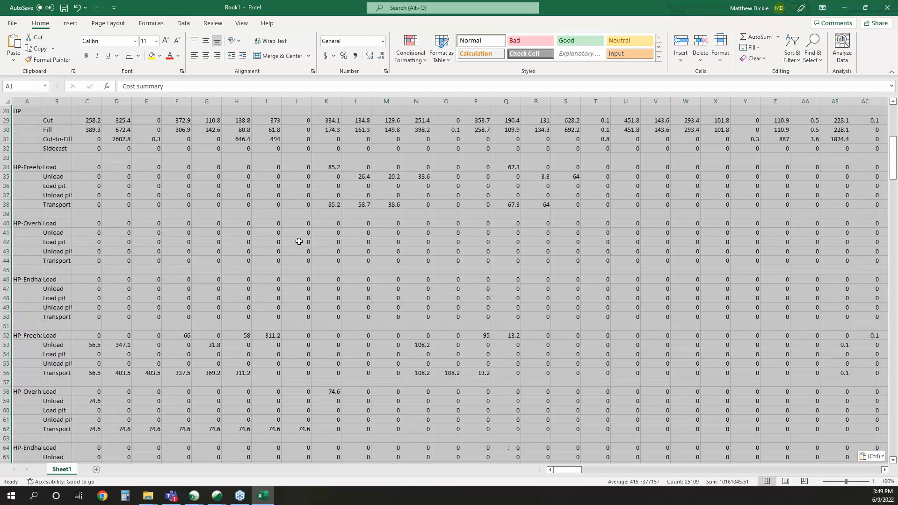
{"action": "scroll", "coordinate": [276, 275], "scroll_direction": "down", "scroll_amount": 13}
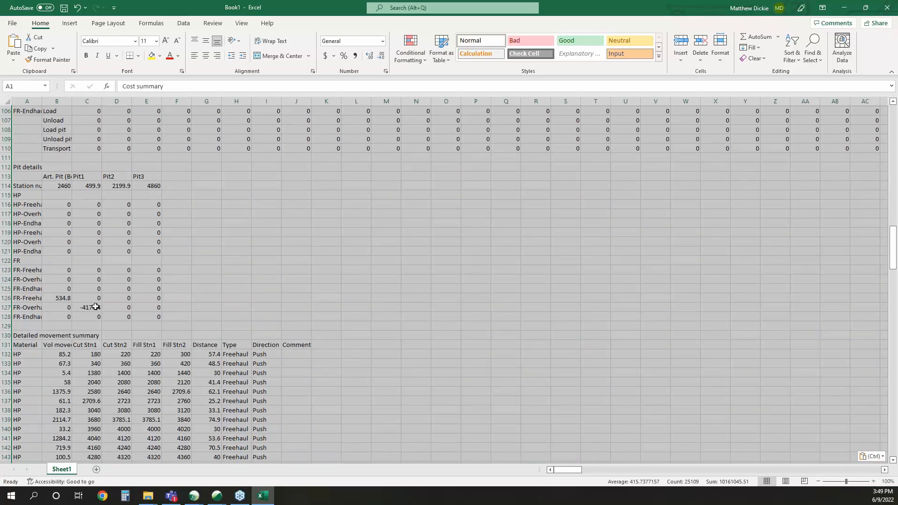
{"action": "scroll", "coordinate": [94, 302], "scroll_direction": "down", "scroll_amount": 5}
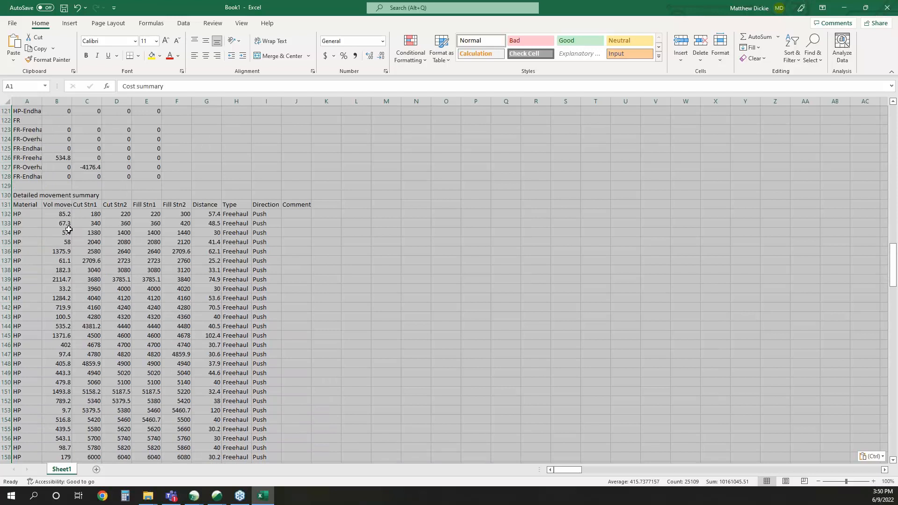
Examine the HP and FR material rows through the end of the pasted detailed movement summary and return to the alignment design
{"action": "scroll", "coordinate": [99, 335], "scroll_direction": "down", "scroll_amount": 6}
{"action": "scroll", "coordinate": [99, 335], "scroll_direction": "down", "scroll_amount": 18}
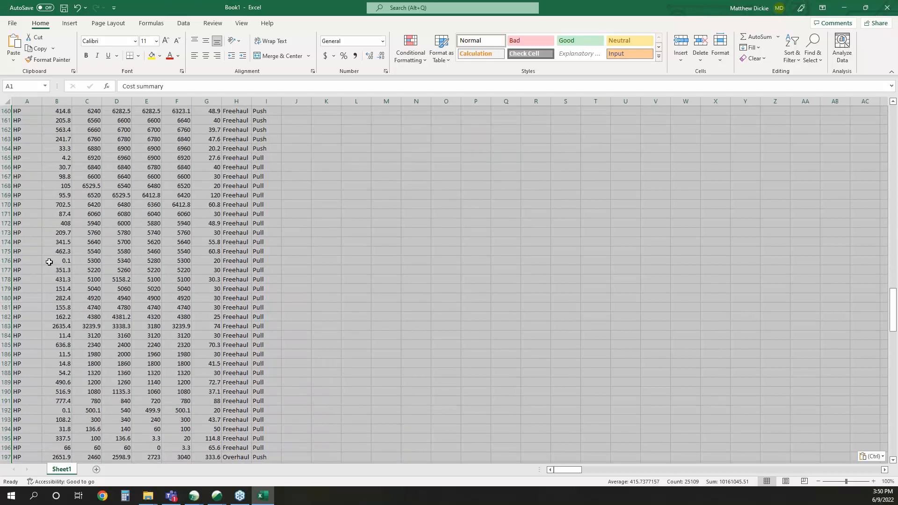
{"action": "scroll", "coordinate": [55, 331], "scroll_direction": "down", "scroll_amount": 7}
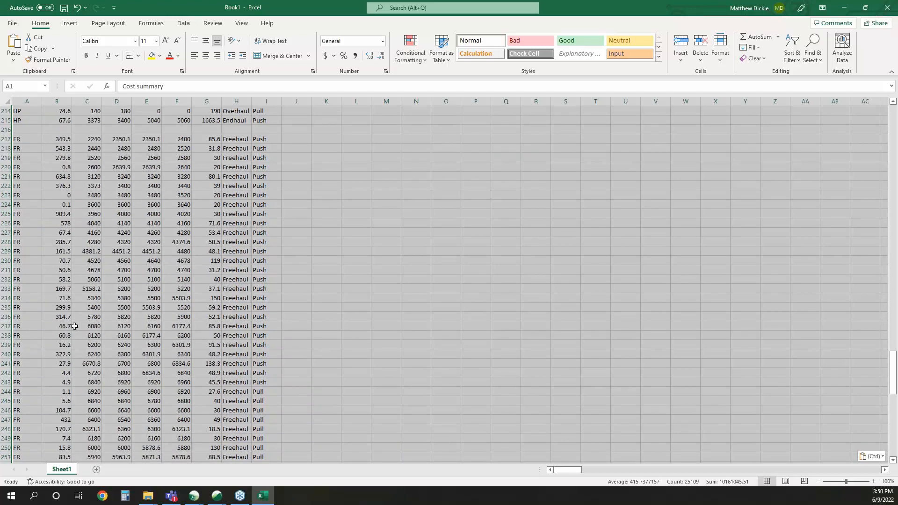
{"action": "scroll", "coordinate": [200, 352], "scroll_direction": "down", "scroll_amount": 20}
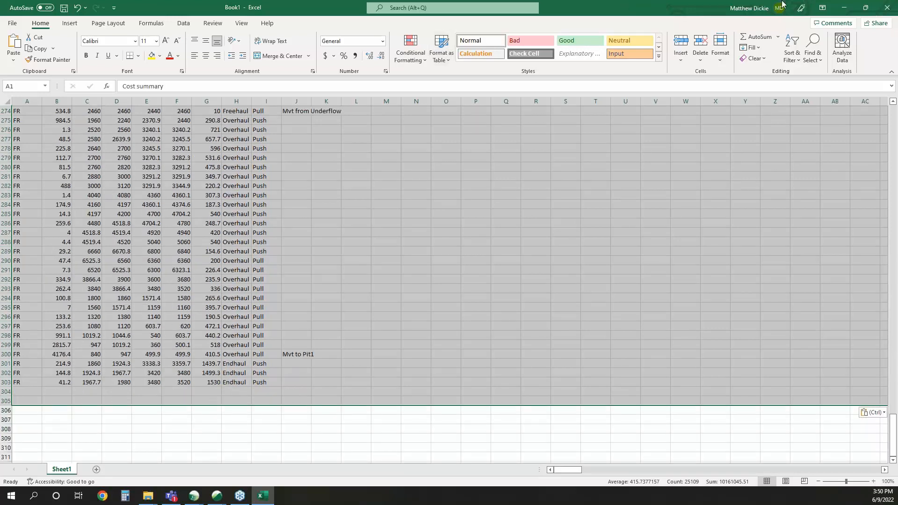
{"action": "left_click", "coordinate": [840, 9]}
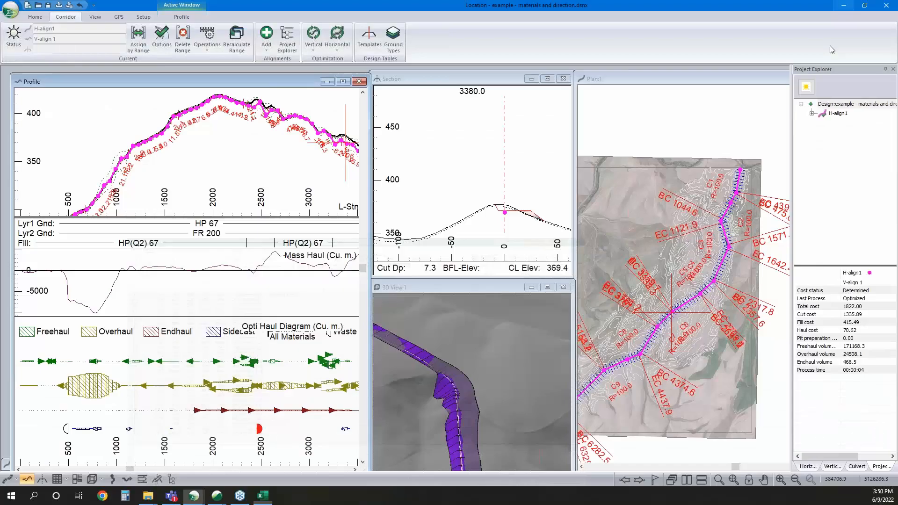
View the alignment's station-by-station cut and fill volume table, minimize it and look over the plan
{"action": "left_click", "coordinate": [57, 479]}
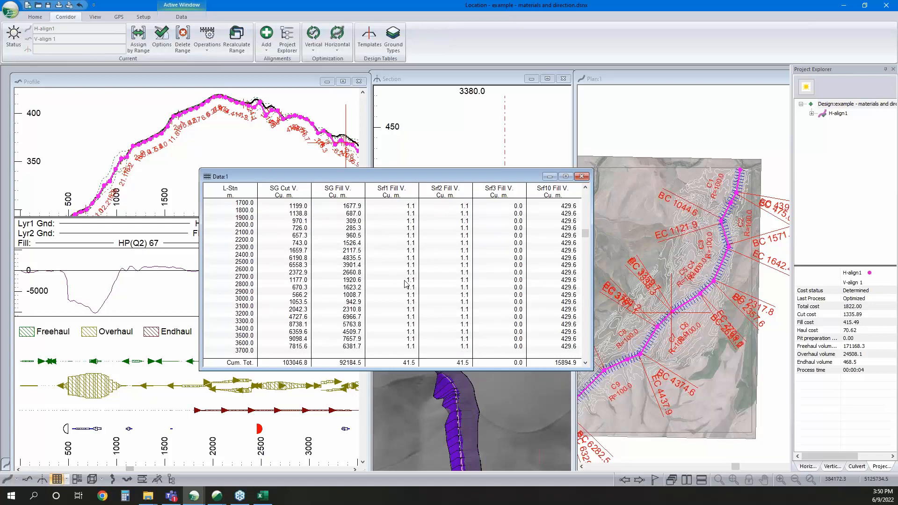
{"action": "left_click", "coordinate": [550, 176]}
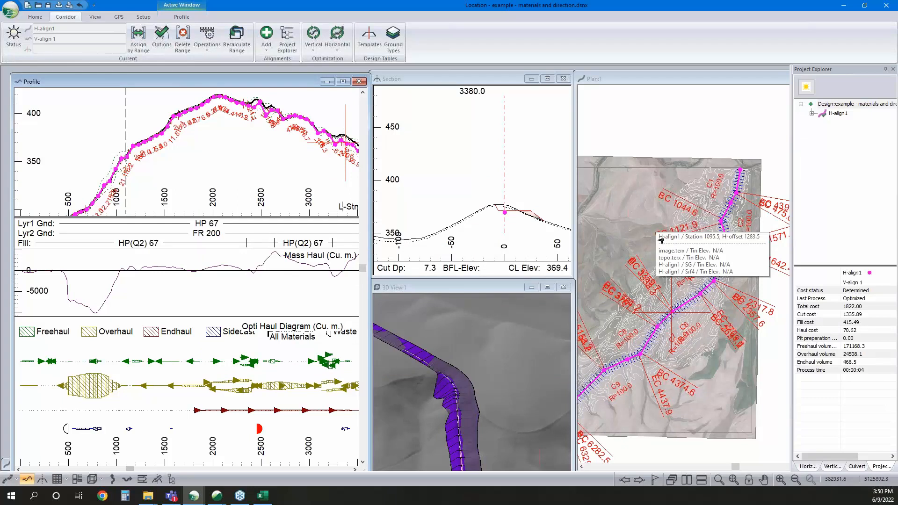
{"action": "scroll", "coordinate": [673, 226], "scroll_direction": "up", "scroll_amount": 1}
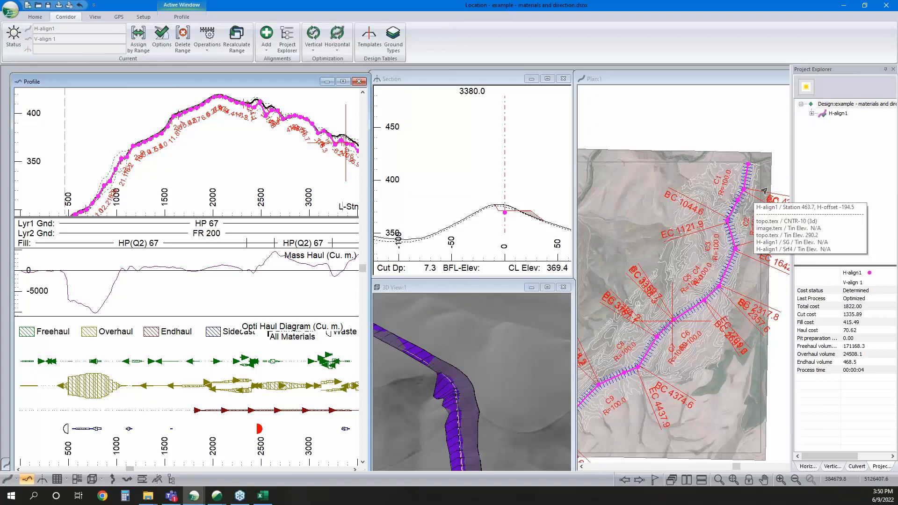
Minimize the open Location designs and start RoadEng Terrain with an empty untitled terrain
{"action": "left_click", "coordinate": [850, 8]}
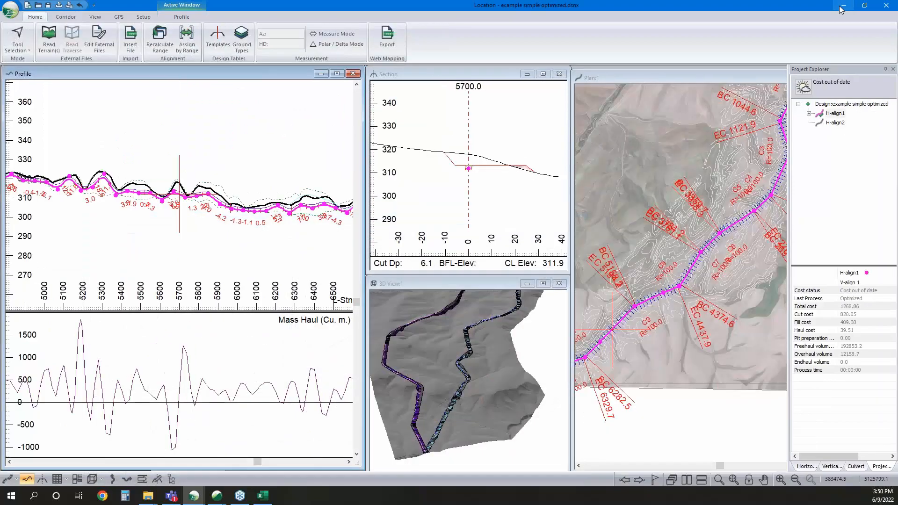
{"action": "left_click", "coordinate": [842, 7]}
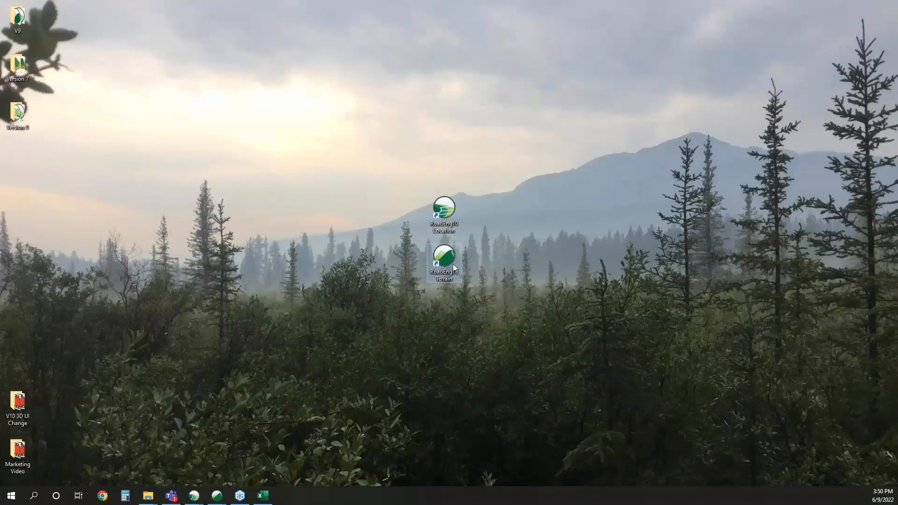
{"action": "double_click", "coordinate": [453, 264]}
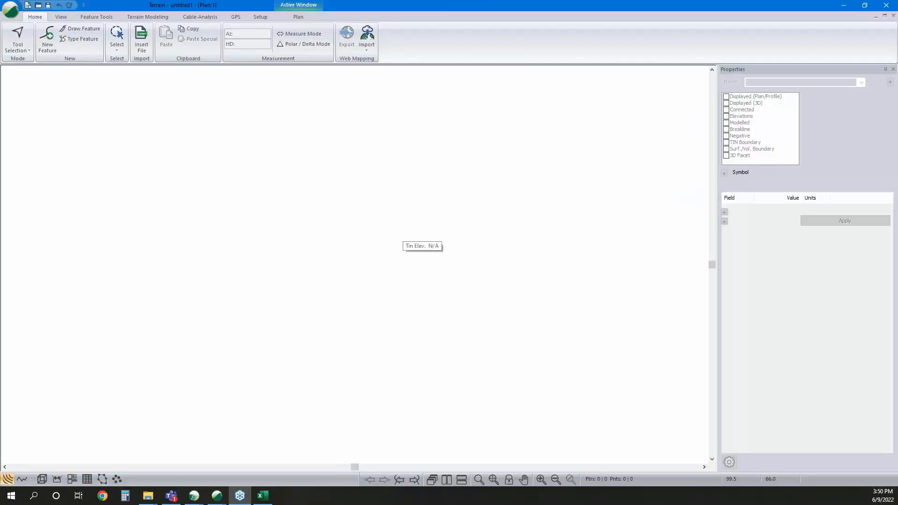
{"action": "left_click", "coordinate": [141, 42]}
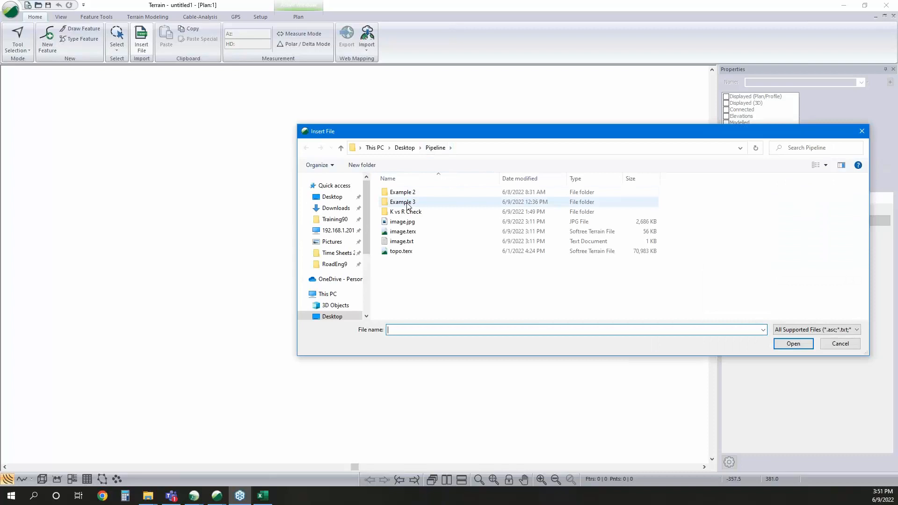
{"action": "double_click", "coordinate": [407, 206]}
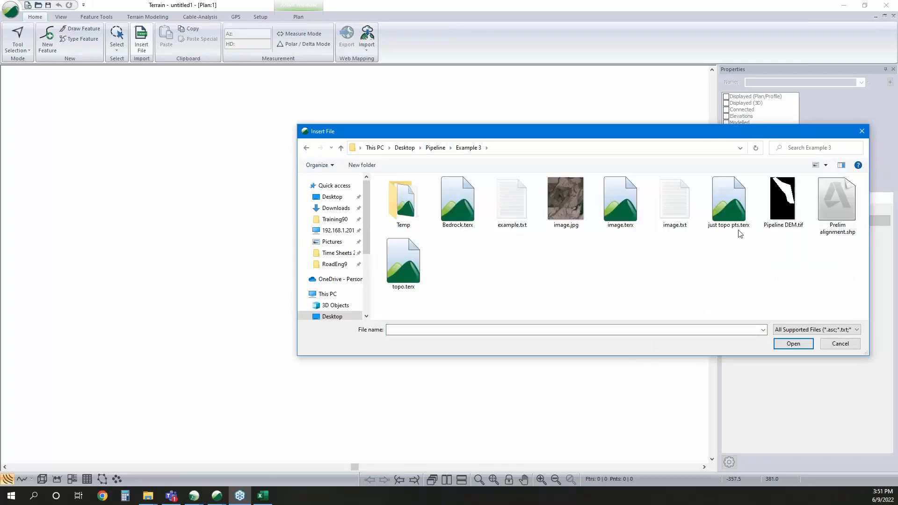
{"action": "left_click", "coordinate": [782, 206]}
{"action": "left_click", "coordinate": [794, 344]}
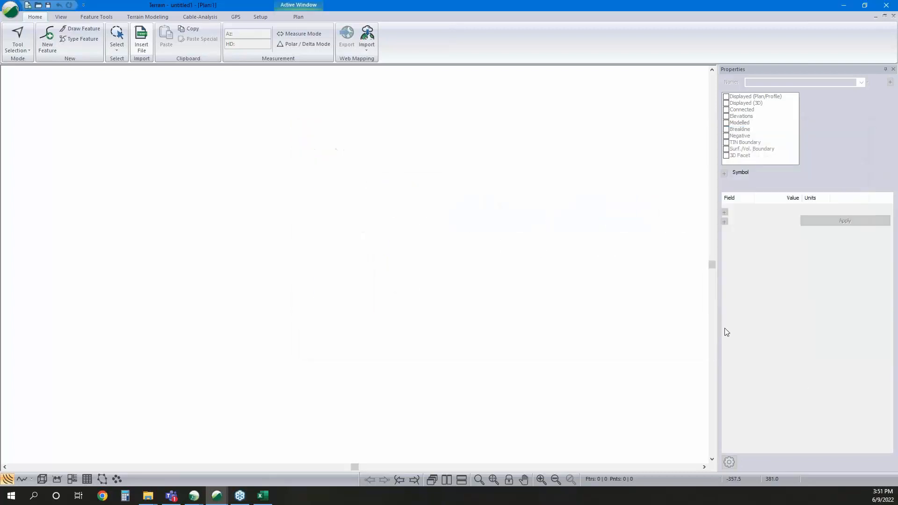
{"action": "left_click", "coordinate": [431, 217]}
{"action": "left_click", "coordinate": [472, 301]}
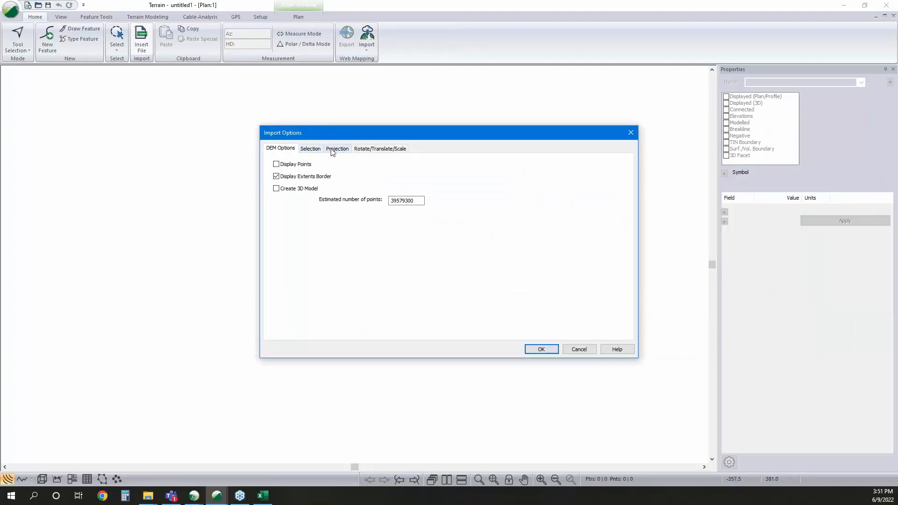
{"action": "left_click", "coordinate": [305, 149]}
{"action": "left_click_drag", "start_coordinate": [378, 243], "coordinate": [325, 251]}
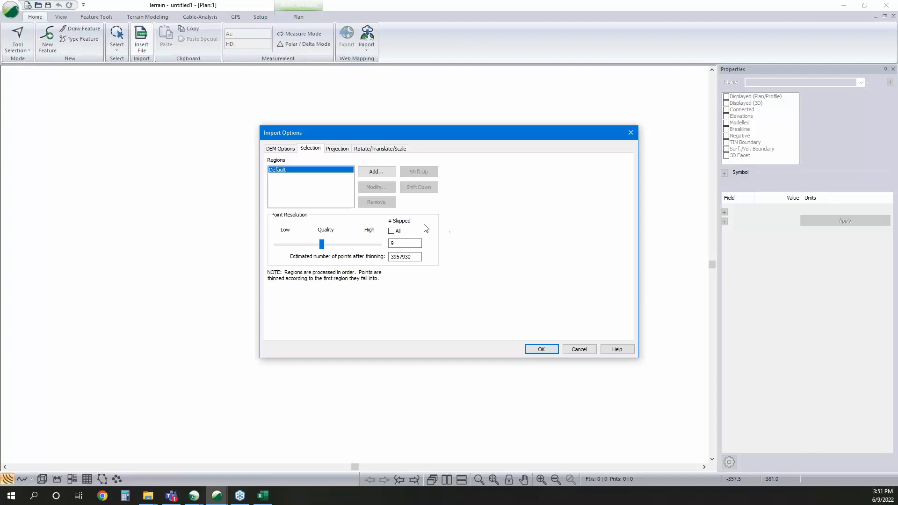
{"action": "left_click_drag", "start_coordinate": [322, 245], "coordinate": [433, 251]}
{"action": "left_click", "coordinate": [579, 350]}
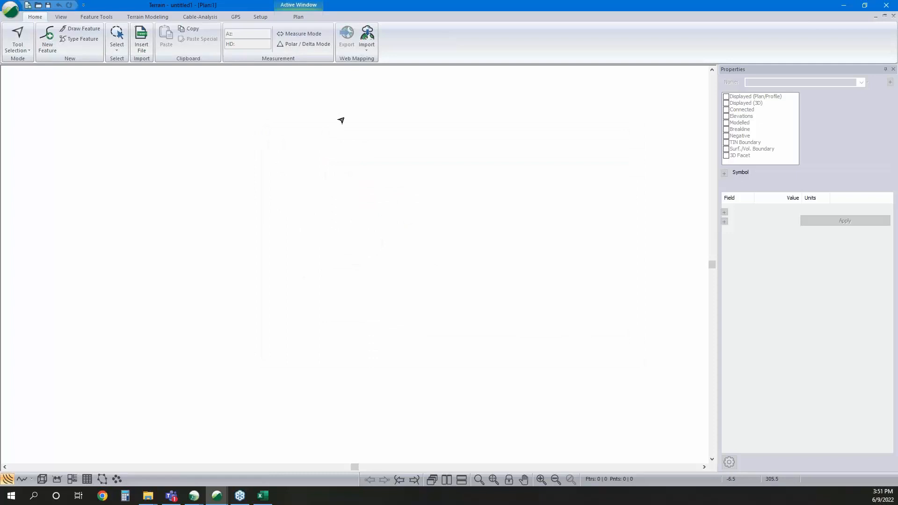
Import Prelim alignment.shp from the Example 3 folder, including its attributes and adding its themes to the layer table
{"action": "left_click", "coordinate": [141, 39]}
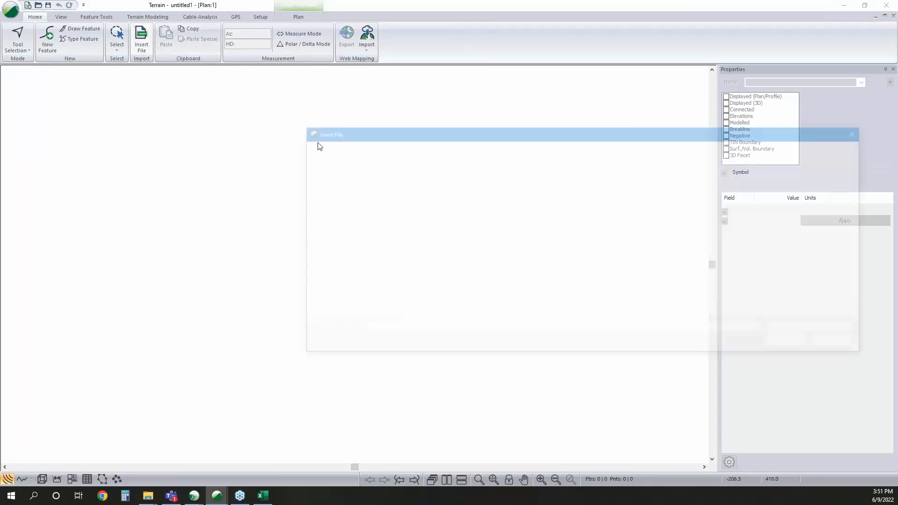
{"action": "left_click", "coordinate": [848, 219]}
{"action": "left_click", "coordinate": [793, 343]}
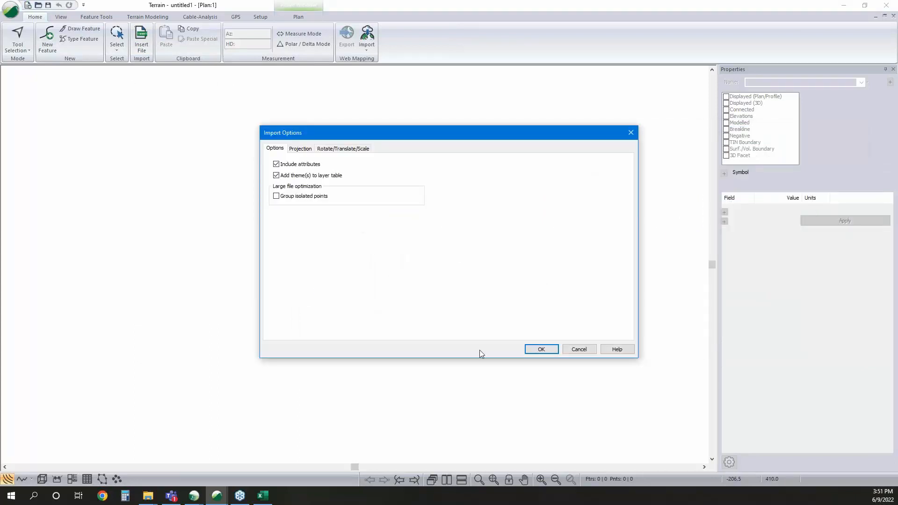
{"action": "left_click", "coordinate": [543, 348]}
{"action": "scroll", "coordinate": [486, 235], "scroll_direction": "down", "scroll_amount": 5}
{"action": "middle_click_drag", "start_coordinate": [490, 239], "coordinate": [487, 126]}
{"action": "scroll", "coordinate": [514, 225], "scroll_direction": "down", "scroll_amount": 7}
{"action": "scroll", "coordinate": [499, 298], "scroll_direction": "down", "scroll_amount": 4}
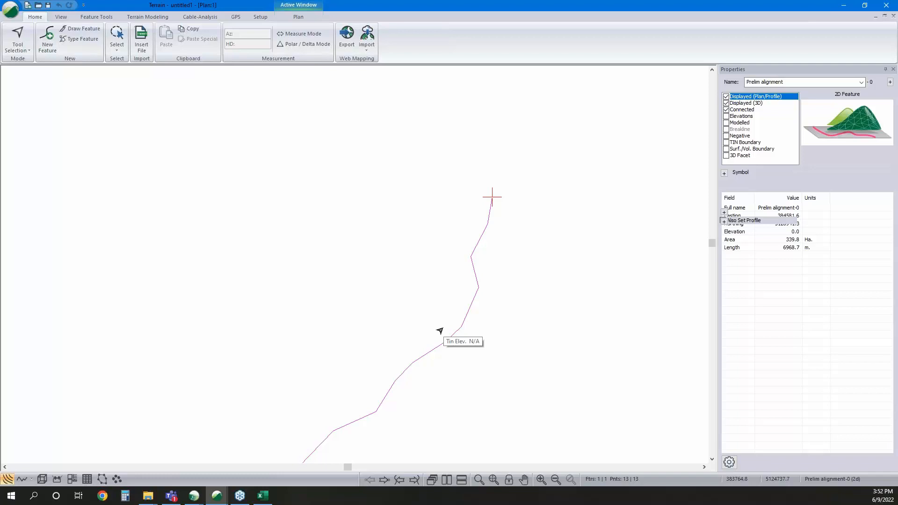
{"action": "middle_click_drag", "start_coordinate": [442, 319], "coordinate": [451, 297]}
Insert Pipeline DEM.tif using the USGS DEM format to bring up its import options
{"action": "left_click", "coordinate": [144, 49]}
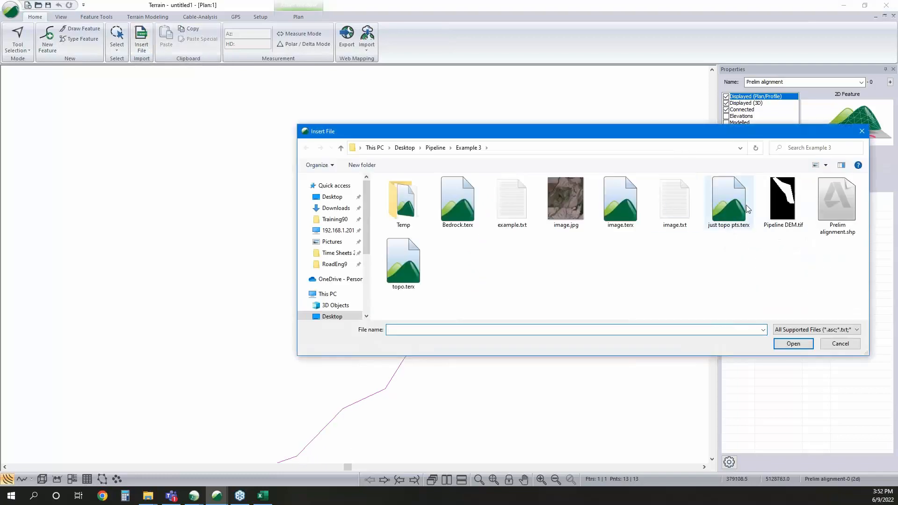
{"action": "left_click", "coordinate": [783, 201]}
{"action": "left_click", "coordinate": [793, 344]}
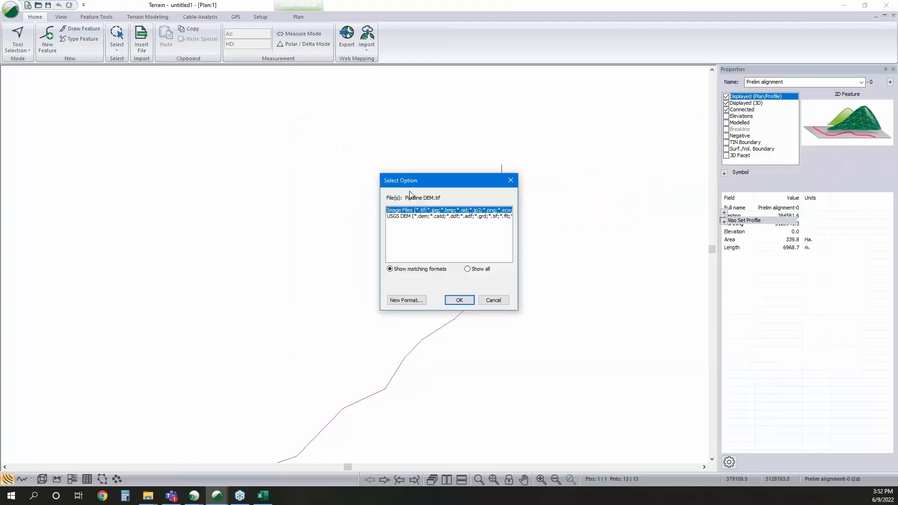
{"action": "left_click", "coordinate": [434, 217]}
{"action": "left_click", "coordinate": [459, 300]}
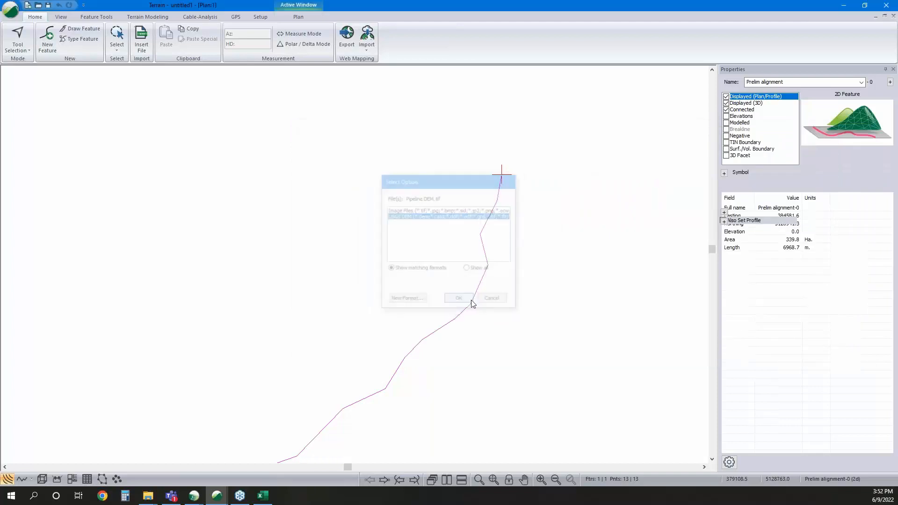
Add a corridor filtering region with a width of 300 along the Prelim alignment-0 feature to the DEM import
{"action": "left_click", "coordinate": [312, 149]}
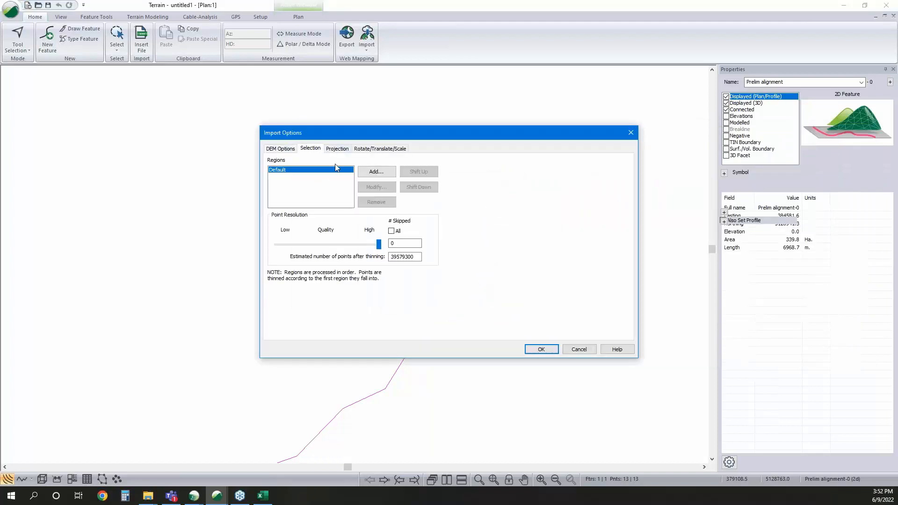
{"action": "left_click", "coordinate": [384, 173]}
{"action": "left_click", "coordinate": [413, 196]}
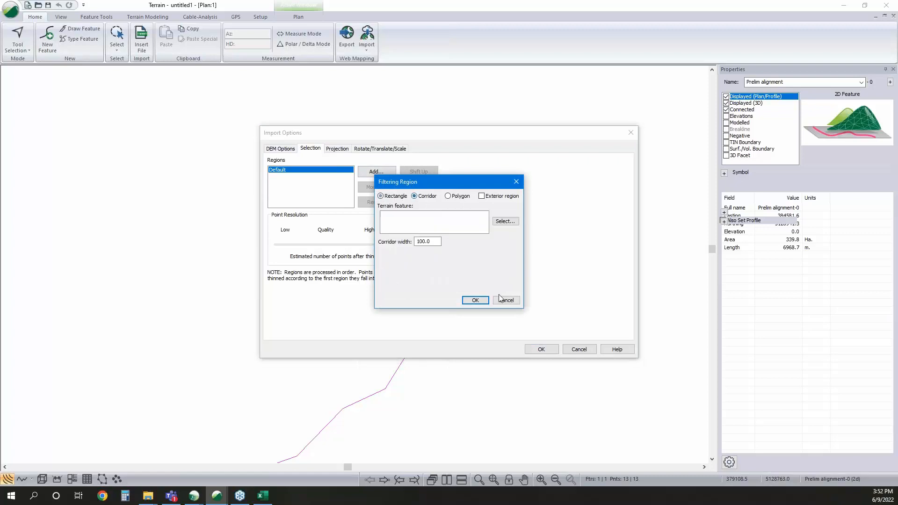
{"action": "left_click", "coordinate": [500, 221]}
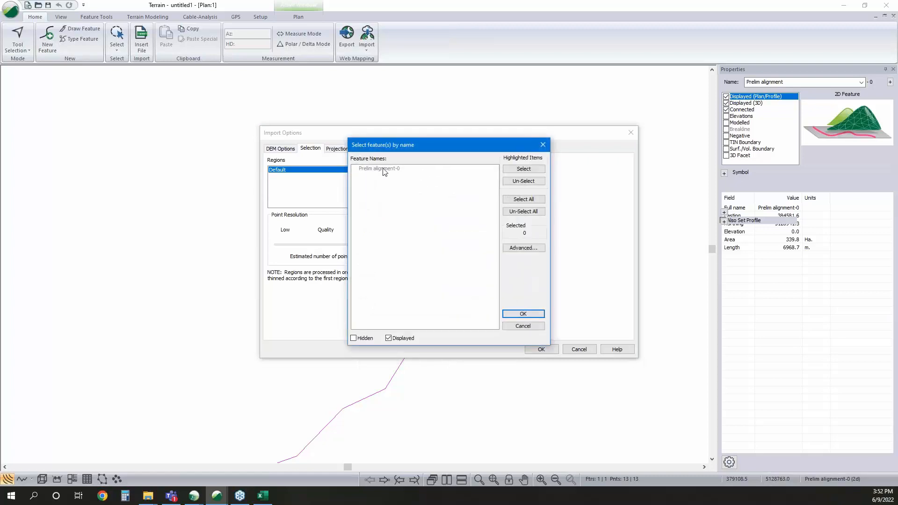
{"action": "left_click", "coordinate": [383, 170]}
{"action": "left_click", "coordinate": [523, 313]}
{"action": "key", "text": "Tab"}
{"action": "type", "text": "3"}
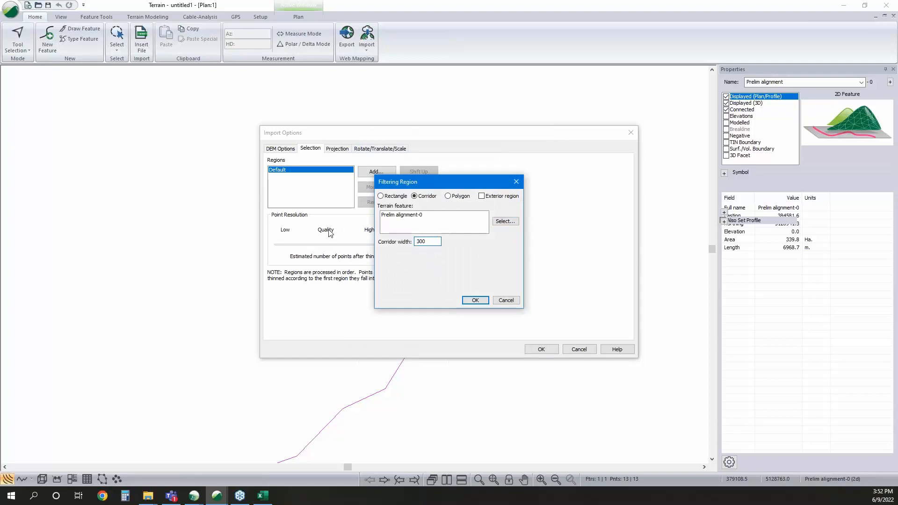
{"action": "left_click", "coordinate": [476, 301]}
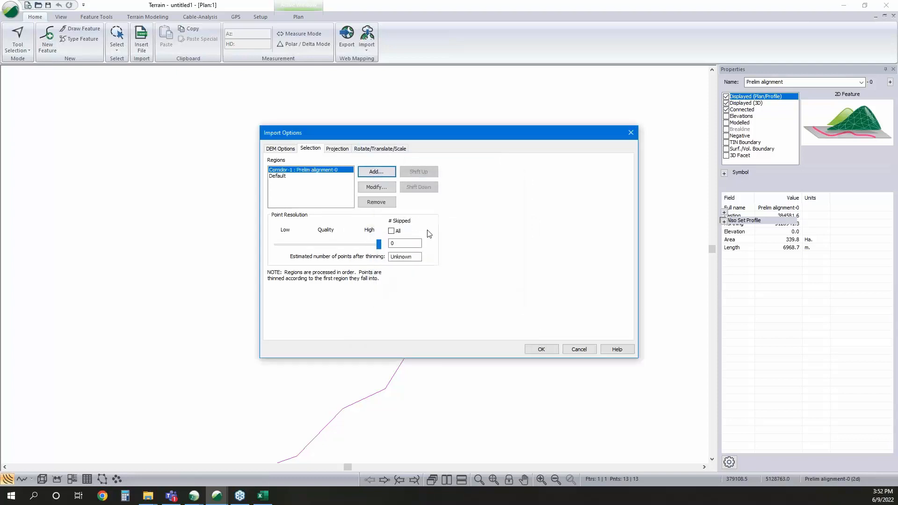
Skip all points in the Default region, import the DEM with full resolution in the corridor, and clear the feature selection
{"action": "left_click", "coordinate": [398, 240]}
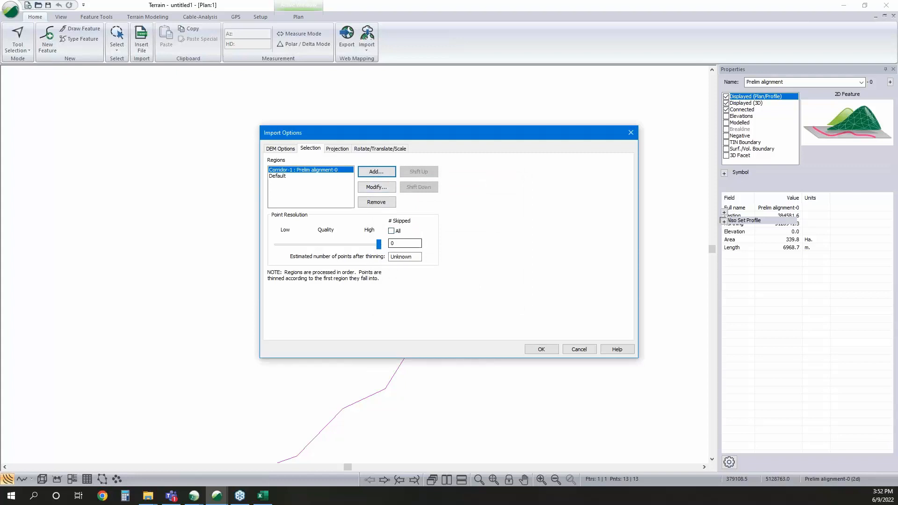
{"action": "left_click", "coordinate": [313, 176]}
{"action": "left_click", "coordinate": [391, 231]}
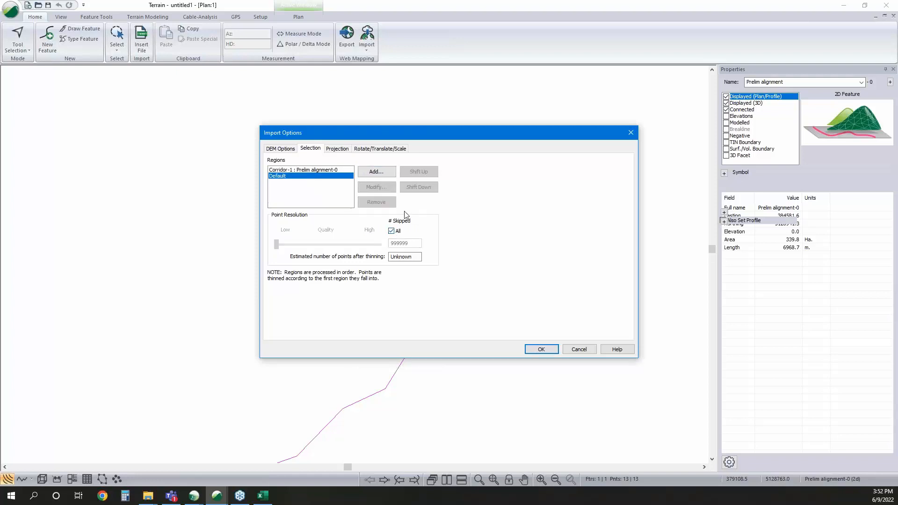
{"action": "left_click", "coordinate": [552, 350]}
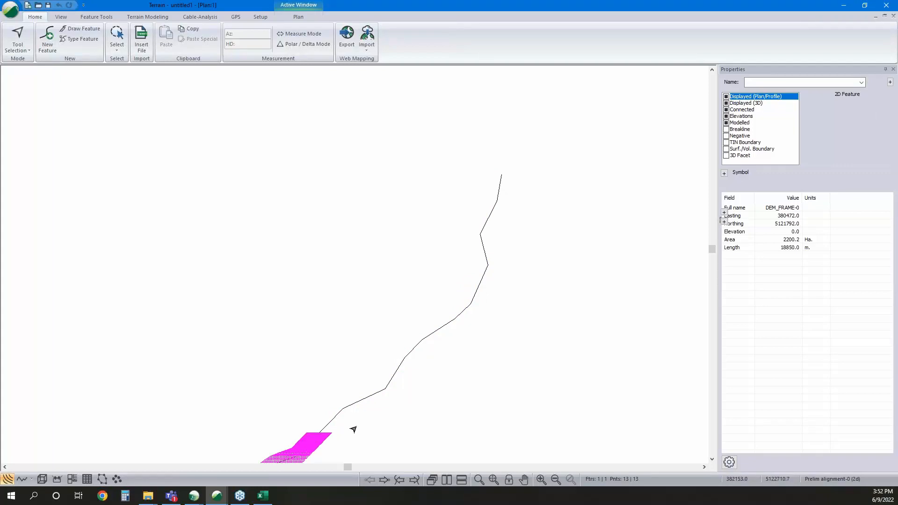
{"action": "left_click", "coordinate": [529, 417]}
{"action": "middle_click_drag", "start_coordinate": [556, 396], "coordinate": [536, 322]}
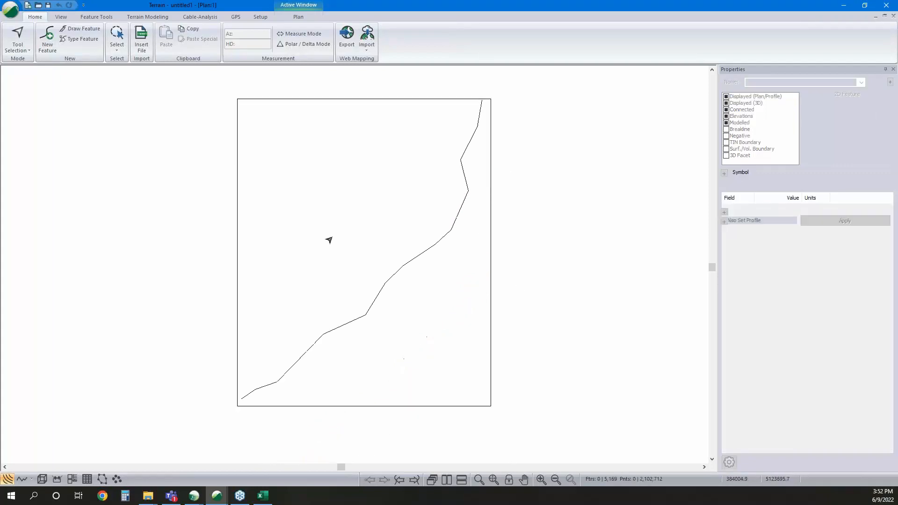
Generate the terrain TIN with labeling and both major and minor contours turned off
{"action": "left_click", "coordinate": [157, 18]}
{"action": "left_click", "coordinate": [14, 34]}
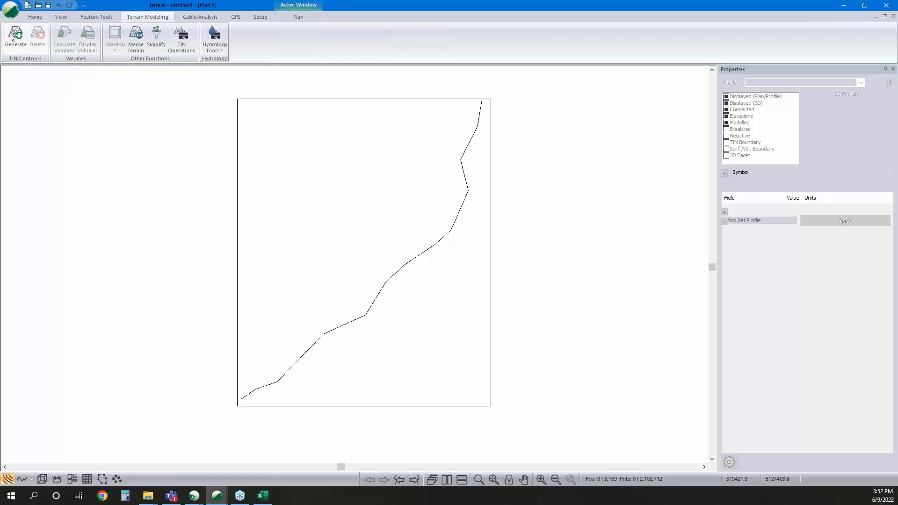
{"action": "left_click", "coordinate": [363, 289]}
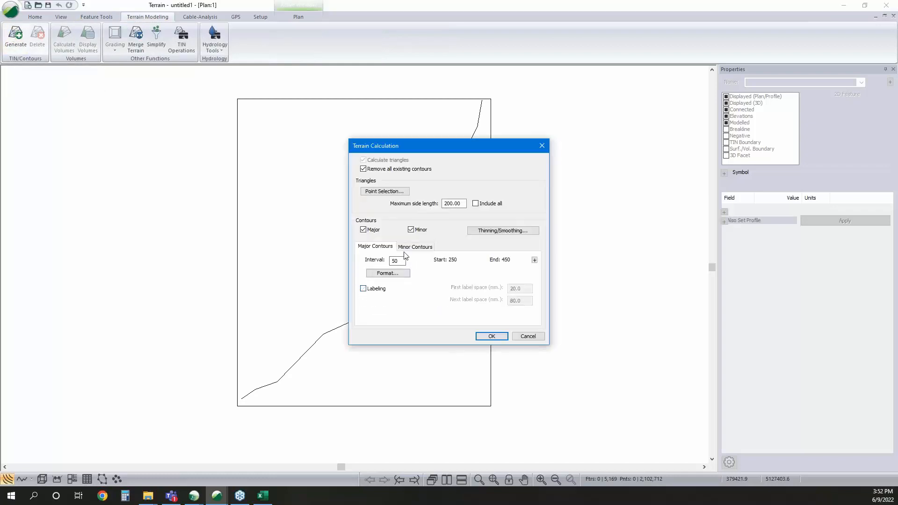
{"action": "left_click", "coordinate": [363, 230]}
{"action": "left_click", "coordinate": [411, 230]}
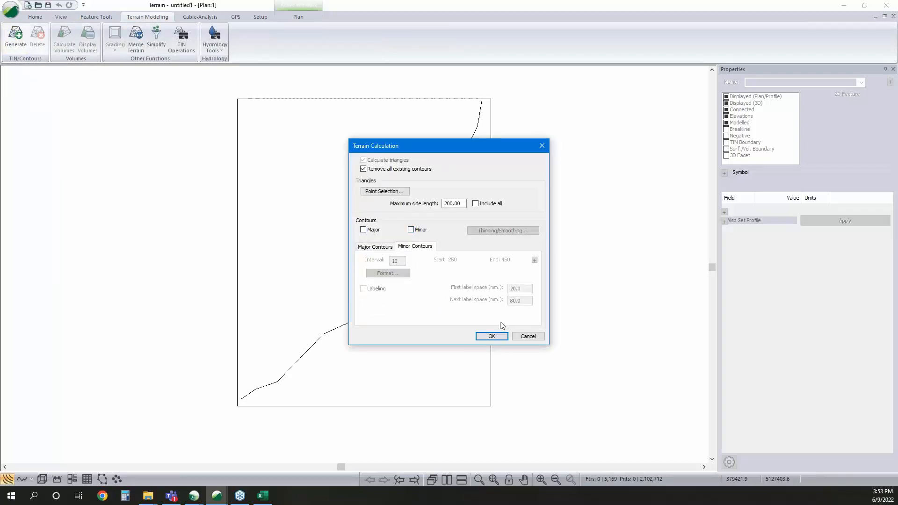
{"action": "left_click", "coordinate": [492, 337]}
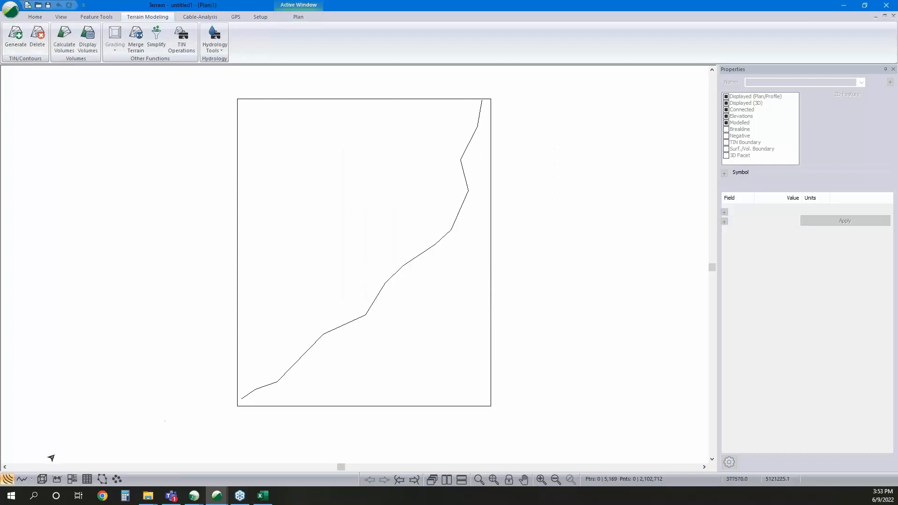
View the corridor terrain model in 3D and save it as topo narrow in the Example 3 folder
{"action": "left_click", "coordinate": [42, 479]}
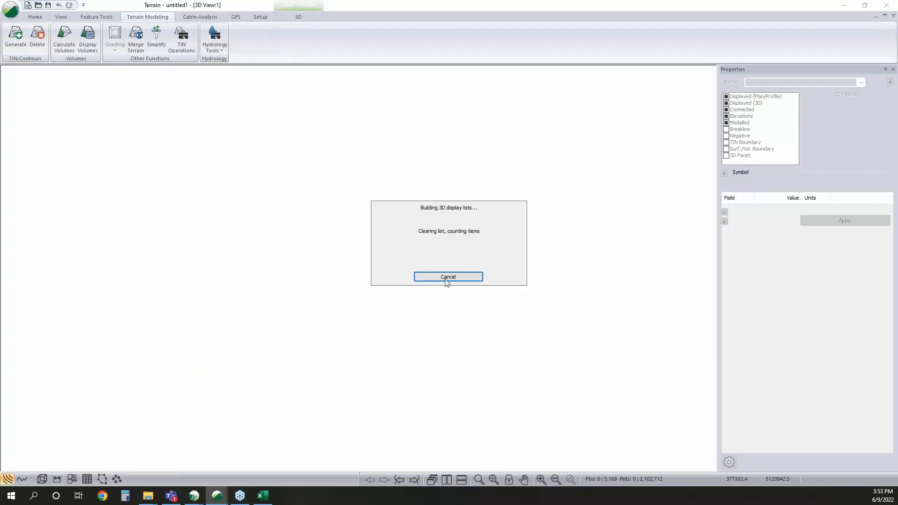
{"action": "left_click_drag", "start_coordinate": [517, 309], "coordinate": [274, 276]}
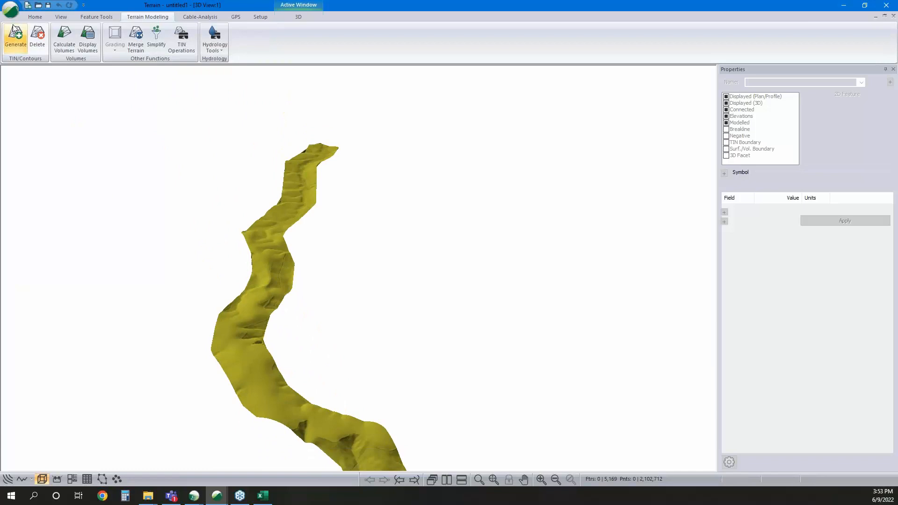
{"action": "left_click", "coordinate": [4, 9]}
{"action": "left_click", "coordinate": [31, 95]}
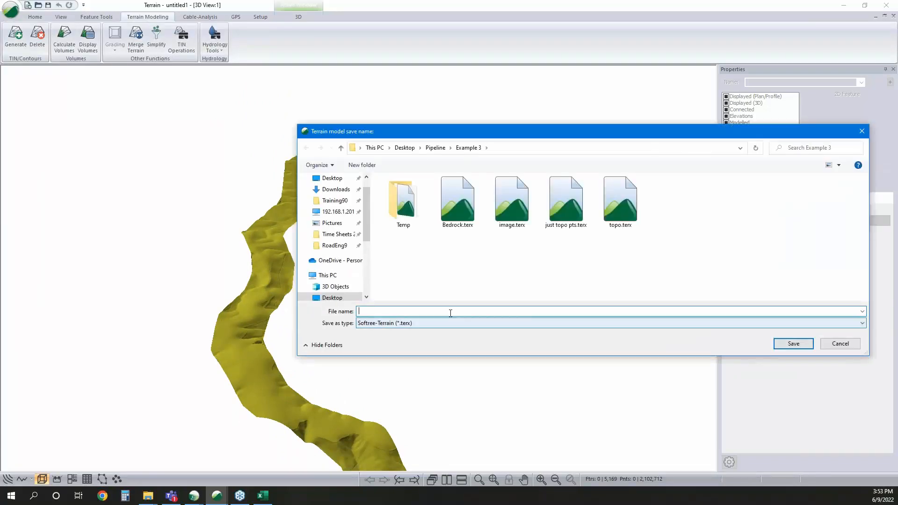
{"action": "type", "text": "topo"}
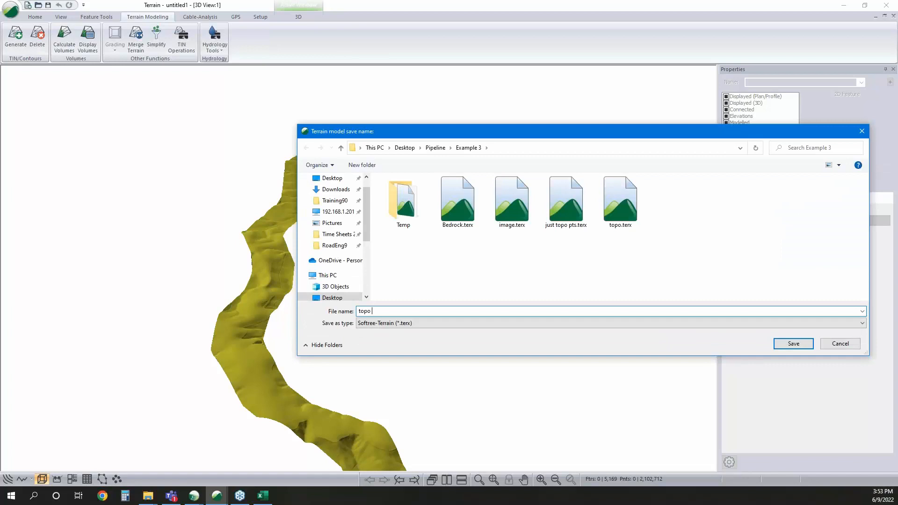
{"action": "type", "text": " narrow"}
{"action": "left_click", "coordinate": [794, 343]}
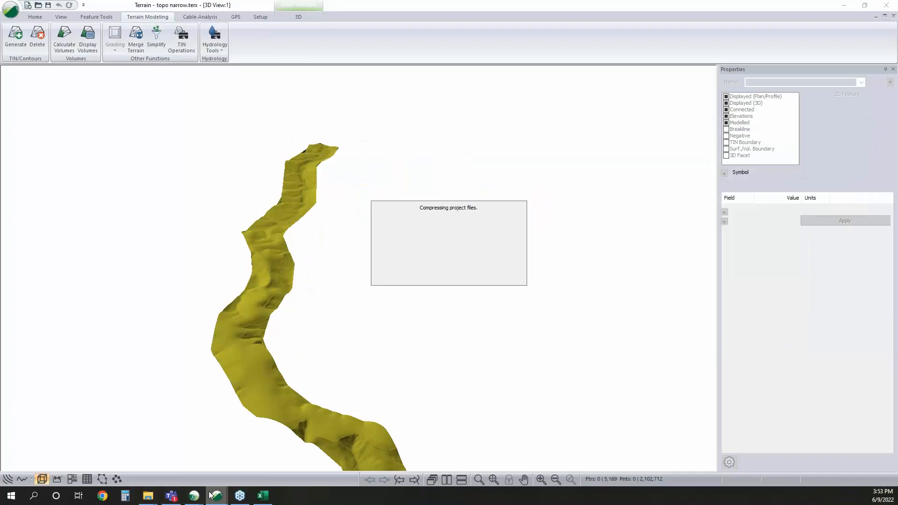
Switch to the untitled Location design and replace the Topo surface reference terrain of H-align1 with topo narrow.terx
{"action": "mouse_move", "coordinate": [211, 495]}
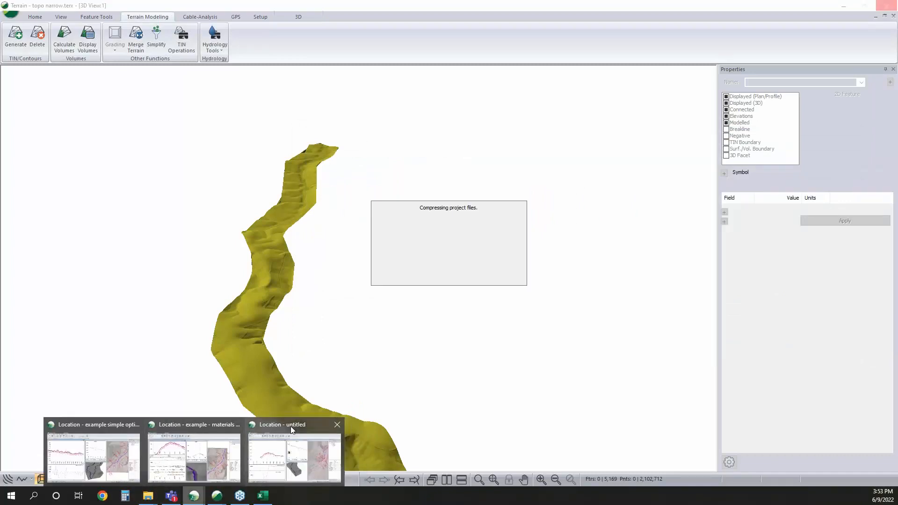
{"action": "left_click", "coordinate": [291, 429]}
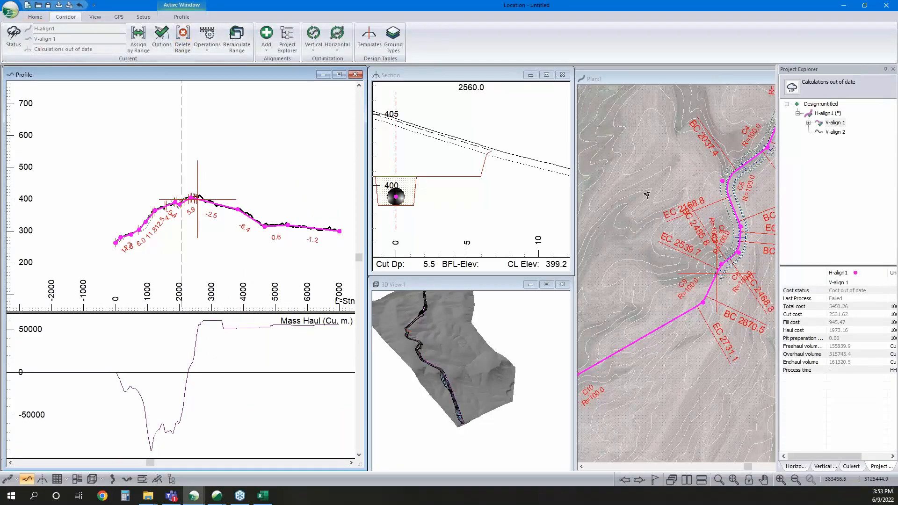
{"action": "left_click", "coordinate": [165, 38]}
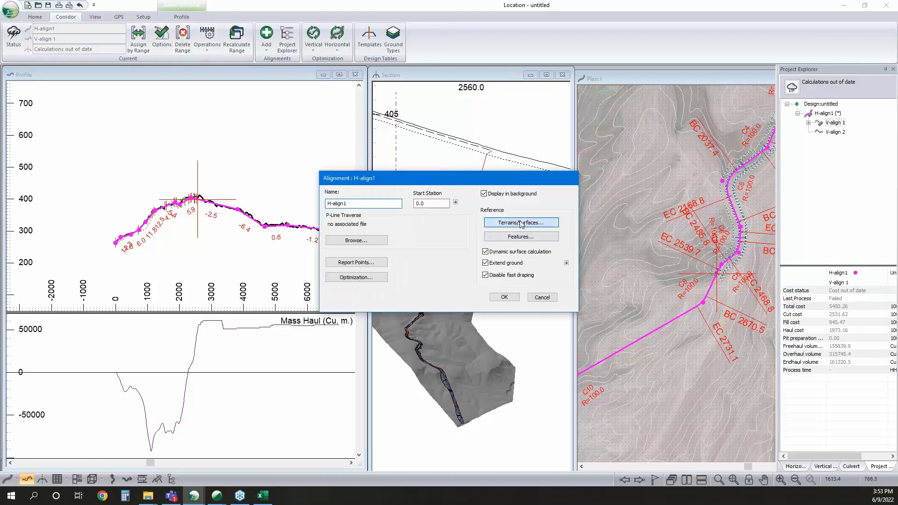
{"action": "left_click", "coordinate": [522, 224]}
{"action": "left_click", "coordinate": [354, 172]}
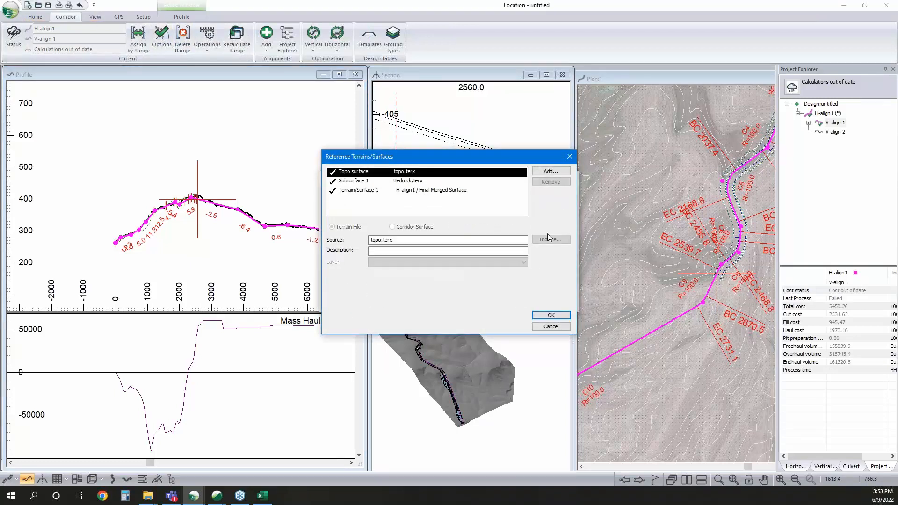
{"action": "left_click", "coordinate": [547, 240]}
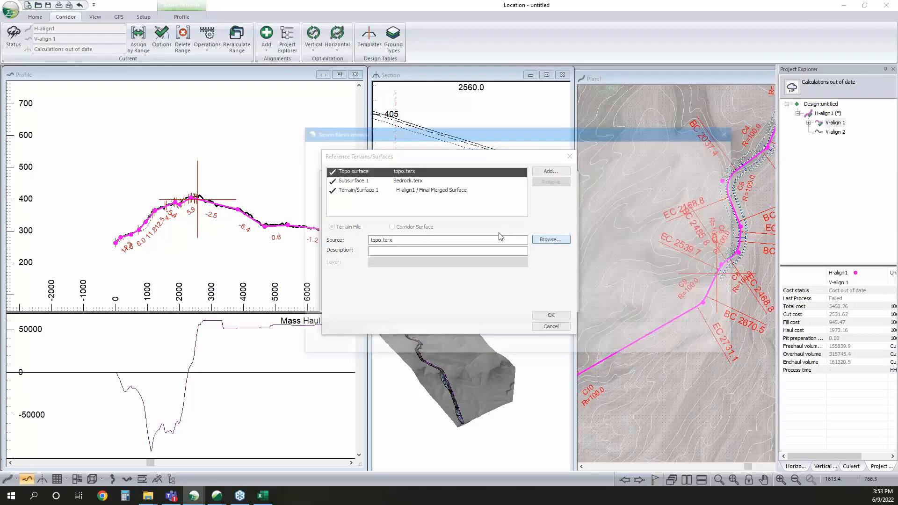
{"action": "left_click", "coordinate": [608, 205]}
{"action": "left_click", "coordinate": [662, 344]}
{"action": "left_click", "coordinate": [551, 314]}
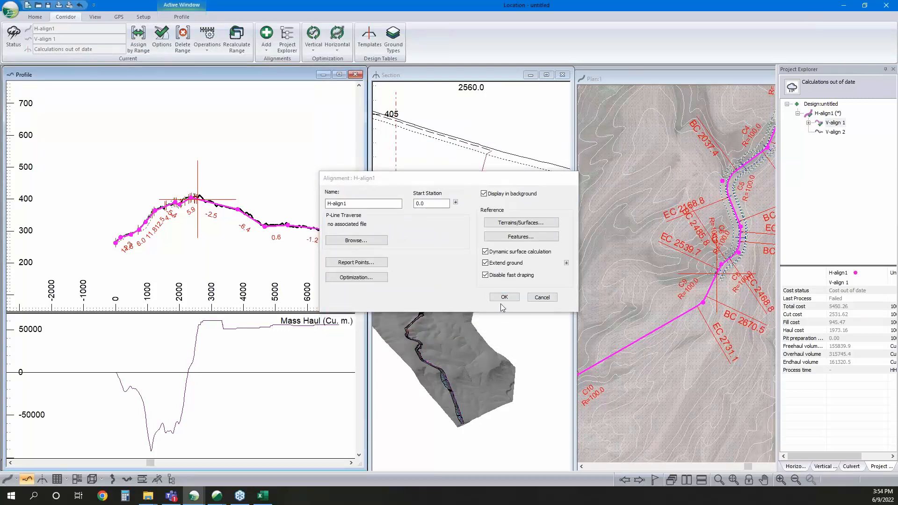
{"action": "left_click", "coordinate": [504, 297]}
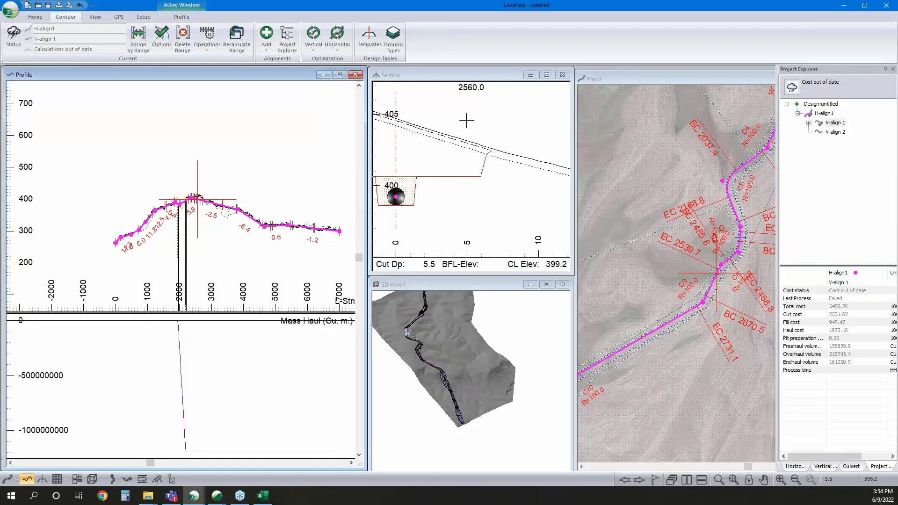
Show the cross section at about station 2182 and move the horizontal IP near station 2037 eastward to straighten the alignment
{"action": "left_click", "coordinate": [186, 204]}
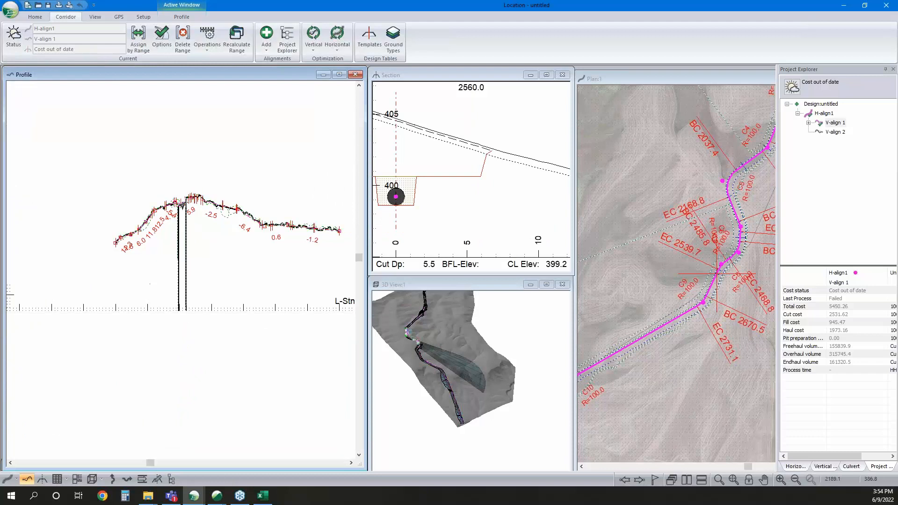
{"action": "middle_click_drag", "start_coordinate": [767, 170], "coordinate": [697, 201]}
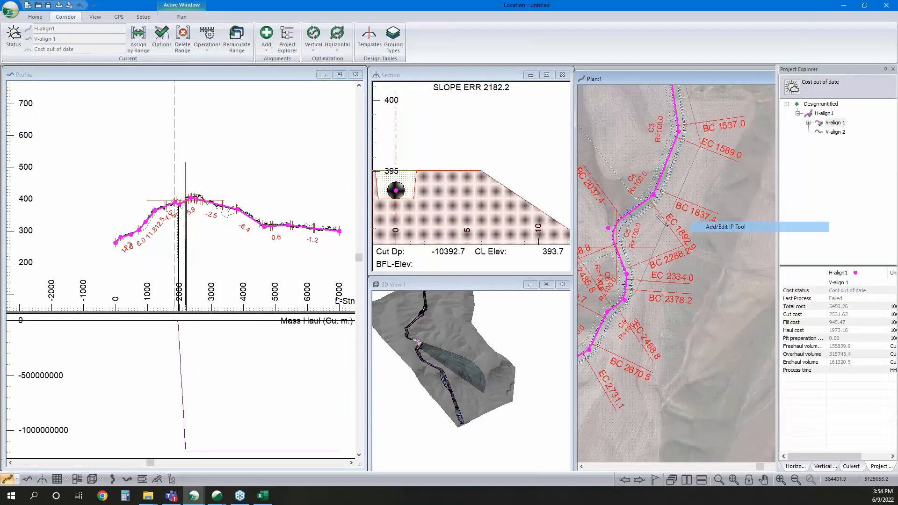
{"action": "left_click_drag", "start_coordinate": [639, 234], "coordinate": [640, 234]}
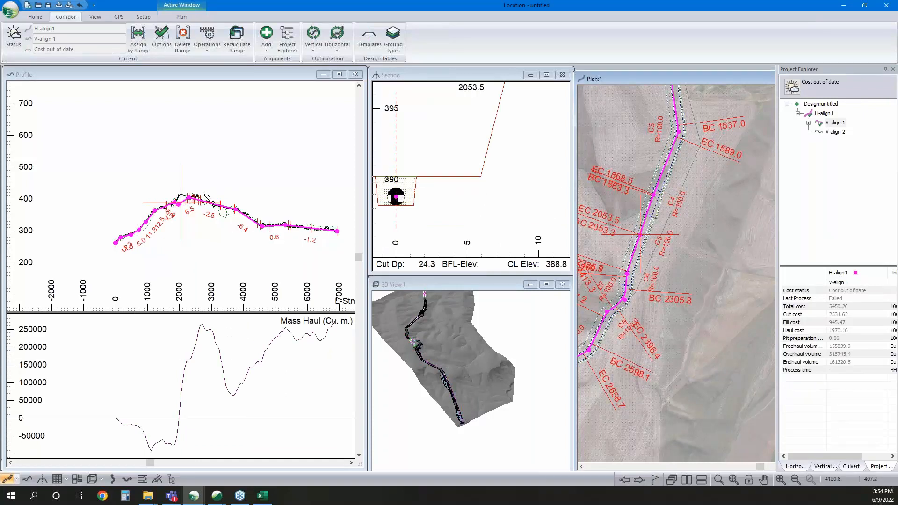
Raise the vertical IP just before station 2053 to about station 2006 at elevation 409, near the ground line
{"action": "scroll", "coordinate": [196, 262], "scroll_direction": "down", "scroll_amount": 2}
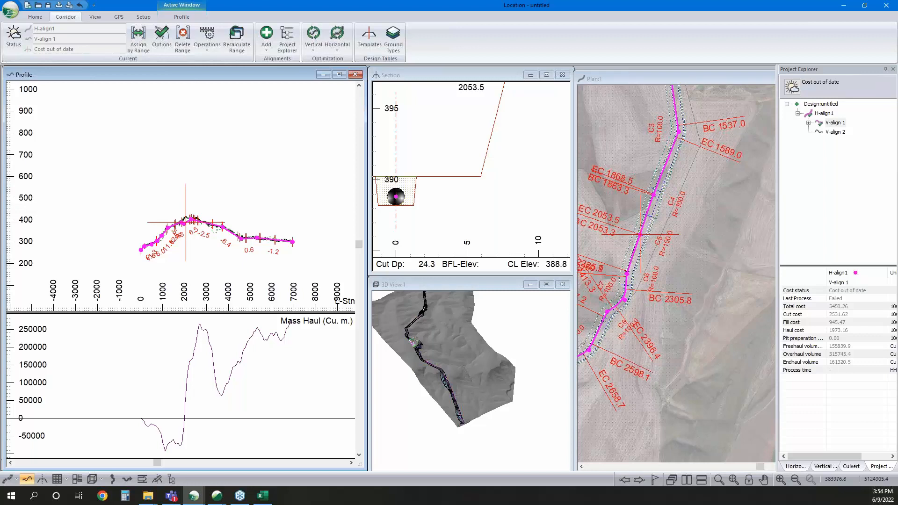
{"action": "middle_click_drag", "start_coordinate": [676, 232], "coordinate": [692, 243]}
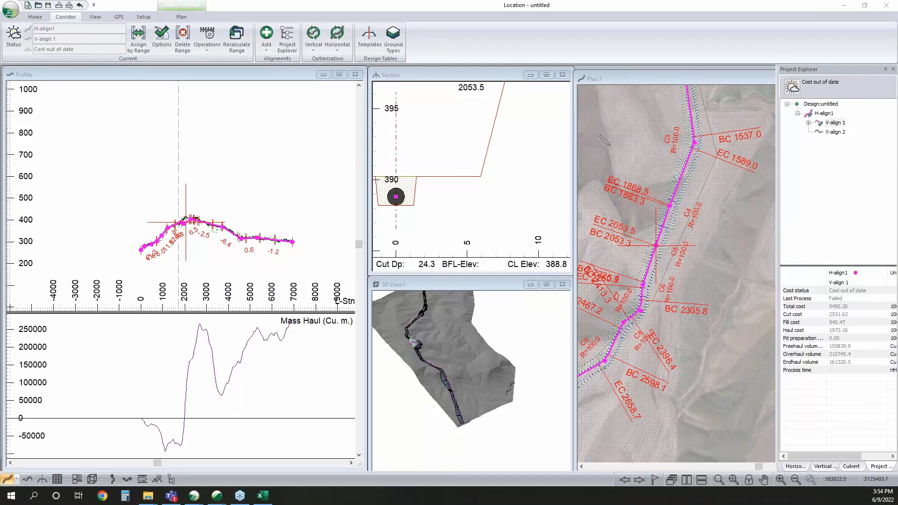
{"action": "left_click", "coordinate": [461, 222]}
{"action": "scroll", "coordinate": [461, 221], "scroll_direction": "down", "scroll_amount": 5}
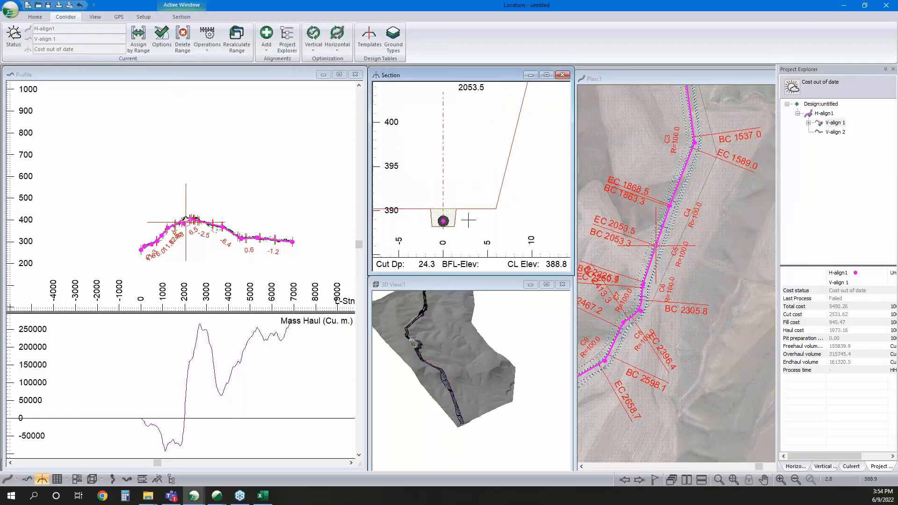
{"action": "left_click", "coordinate": [185, 223]}
{"action": "scroll", "coordinate": [185, 224], "scroll_direction": "up", "scroll_amount": 5}
{"action": "left_click_drag", "start_coordinate": [207, 249], "coordinate": [212, 218]}
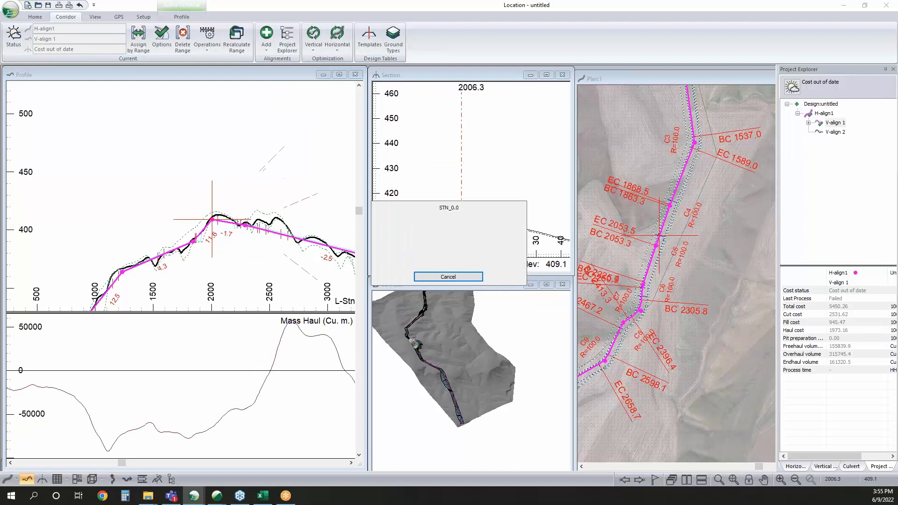
{"action": "mouse_move", "coordinate": [212, 219]}
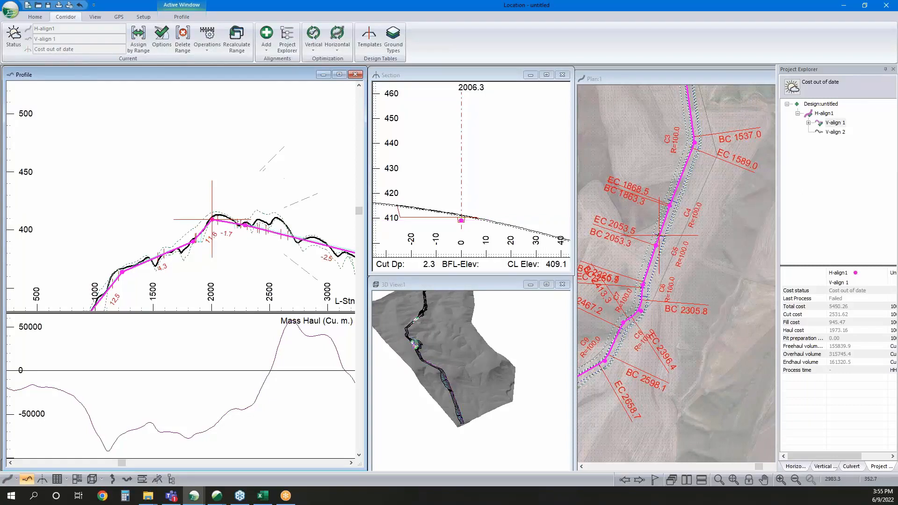
Shift the horizontal IP near station 2053 westward and examine the section at station 2094.8 close up
{"action": "right_click", "coordinate": [679, 241]}
{"action": "left_click", "coordinate": [710, 245]}
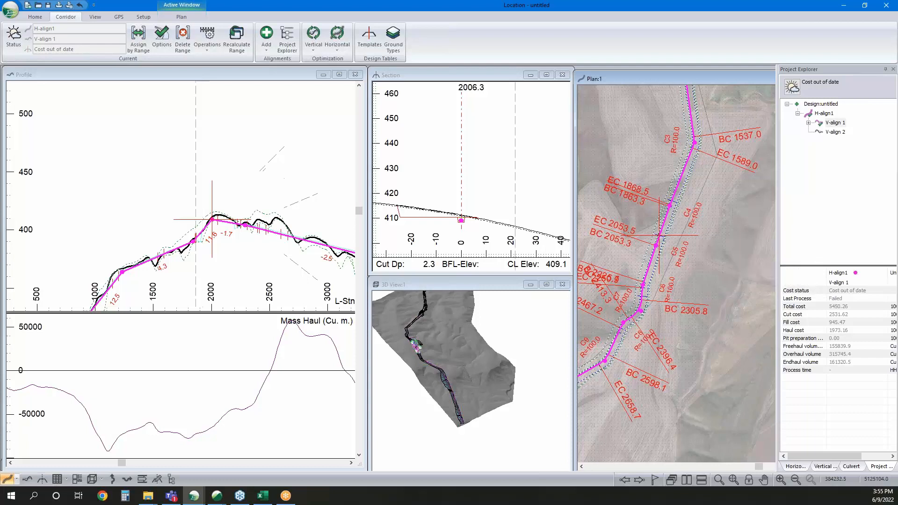
{"action": "left_click", "coordinate": [491, 202]}
{"action": "scroll", "coordinate": [491, 202], "scroll_direction": "down", "scroll_amount": 2}
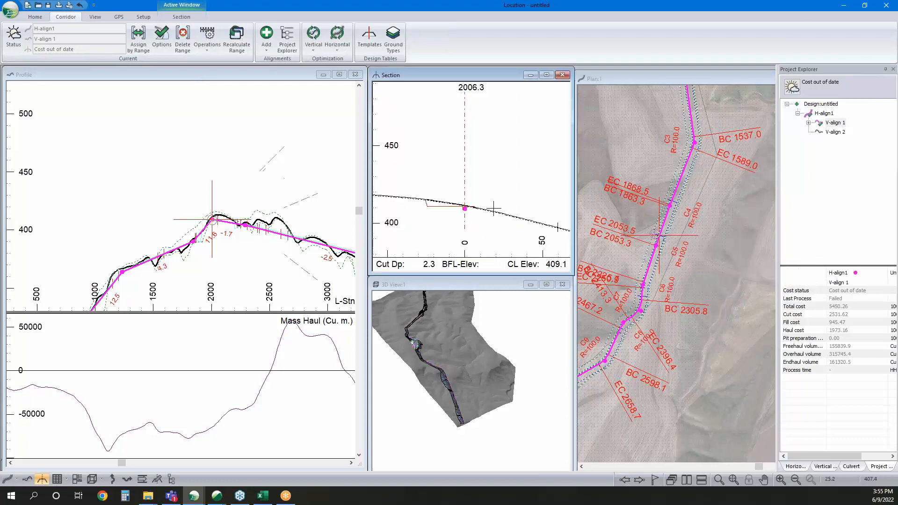
{"action": "right_click", "coordinate": [649, 230]}
{"action": "left_click", "coordinate": [668, 245]}
{"action": "left_click_drag", "start_coordinate": [656, 245], "coordinate": [646, 240]}
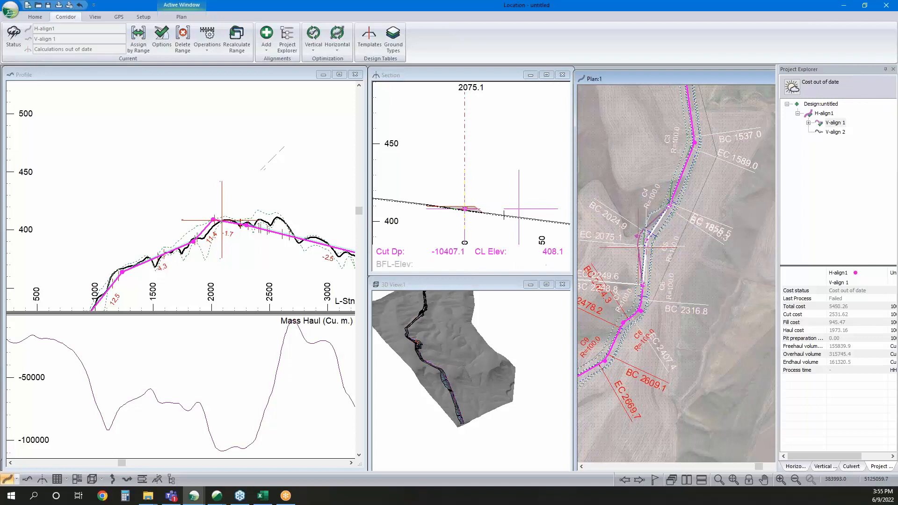
{"action": "left_click_drag", "start_coordinate": [637, 237], "coordinate": [640, 237]}
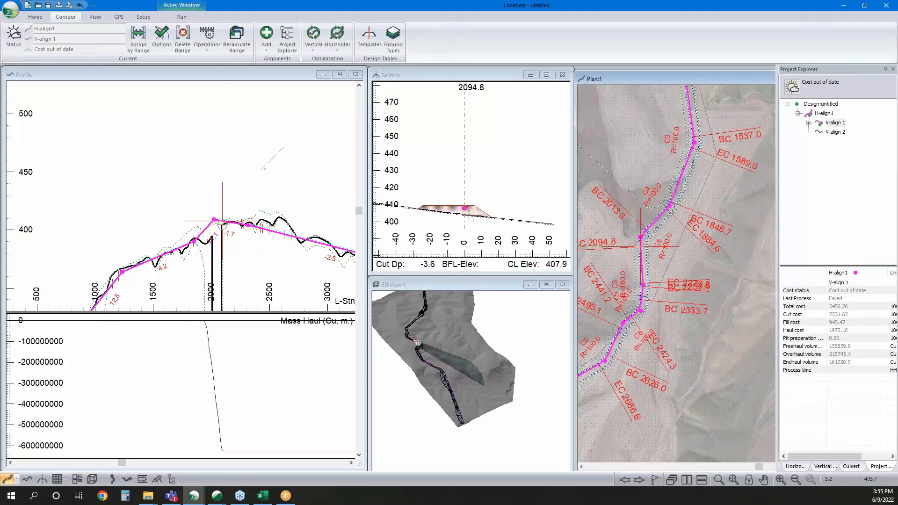
{"action": "scroll", "coordinate": [467, 192], "scroll_direction": "up", "scroll_amount": 3}
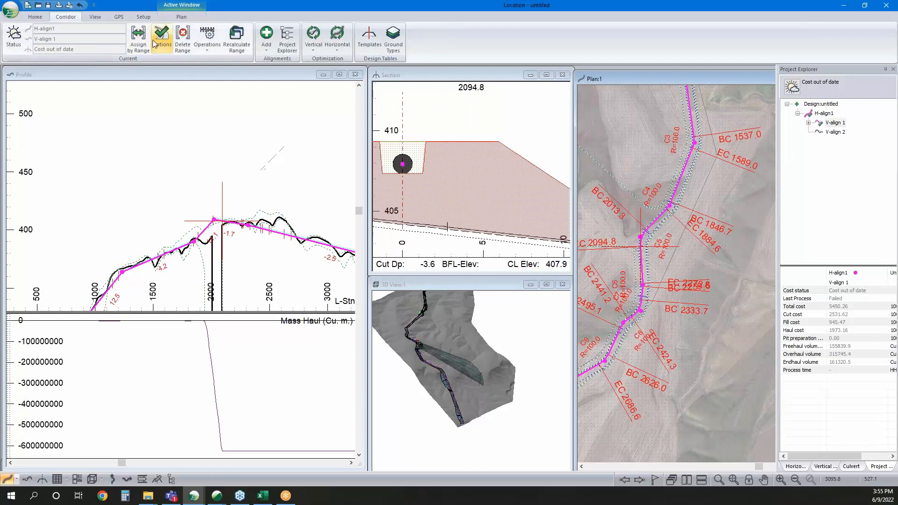
Review the ground extrapolation distance, slope probe length and slope probe offset in the alignment options of H-align1
{"action": "double_click", "coordinate": [597, 206]}
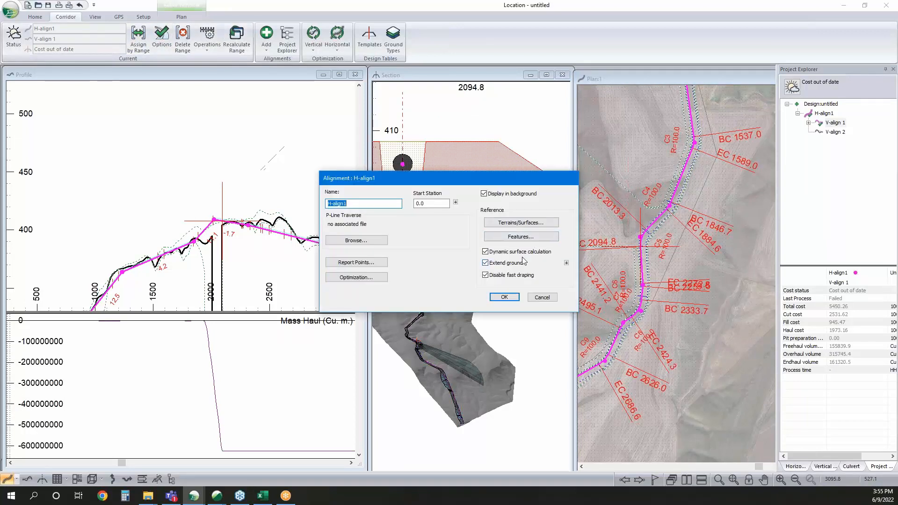
{"action": "left_click", "coordinate": [501, 76]}
{"action": "left_click_drag", "start_coordinate": [496, 174], "coordinate": [512, 280]}
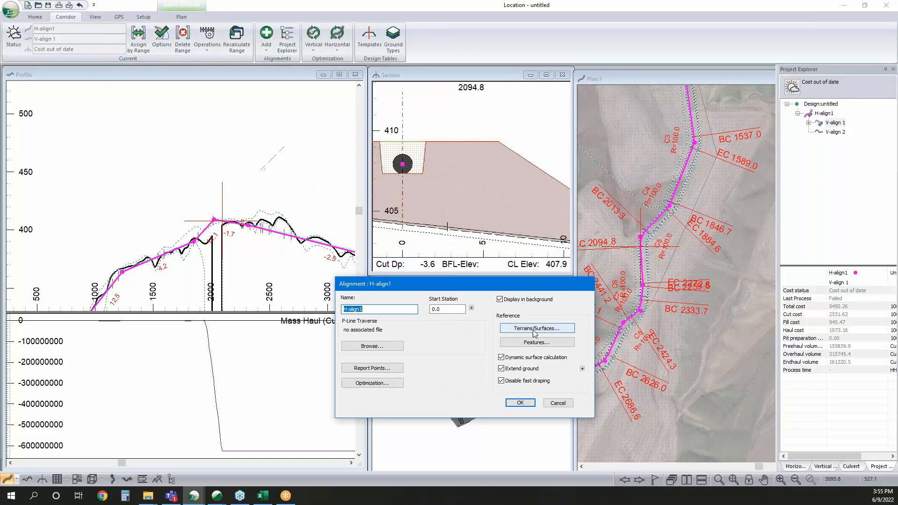
{"action": "left_click", "coordinate": [582, 368]}
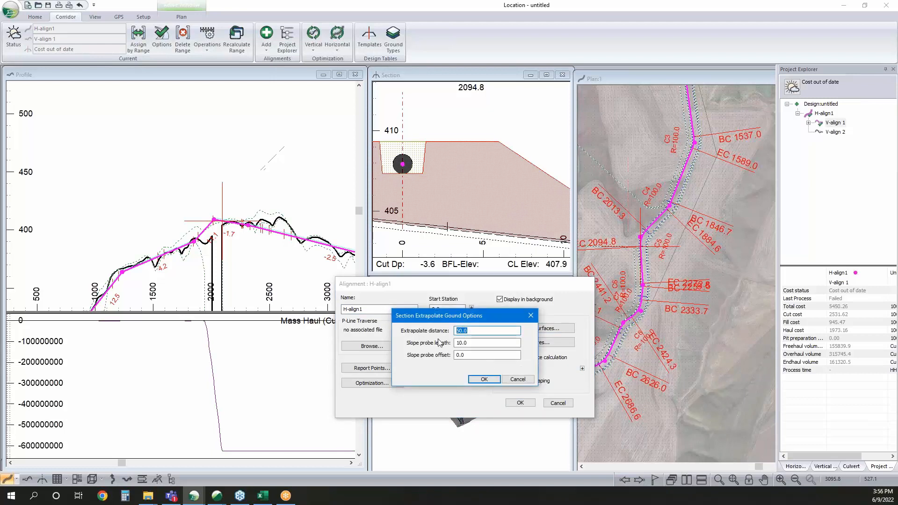
{"action": "key", "text": "Tab"}
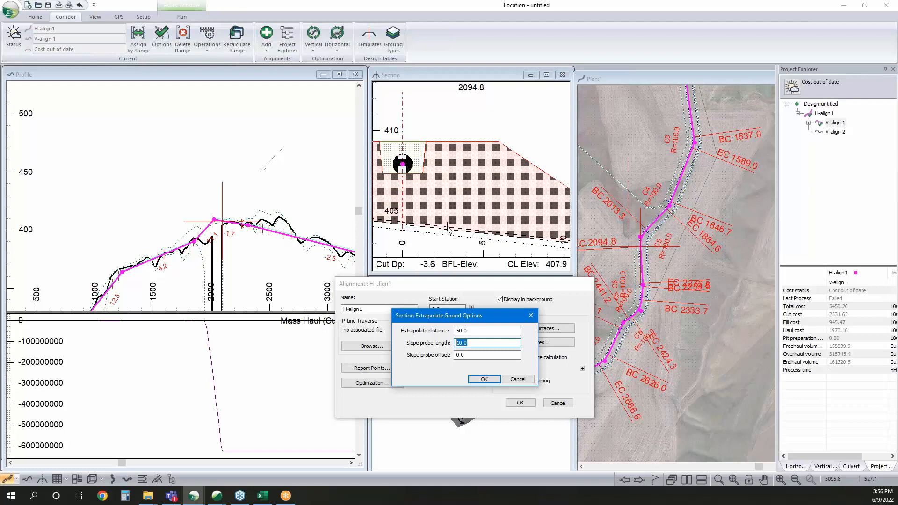
{"action": "left_click", "coordinate": [485, 379]}
Turn off ground extension for H-align1 and recalculate all cross sections and corridor surfaces without re-costing
{"action": "left_click", "coordinate": [501, 369]}
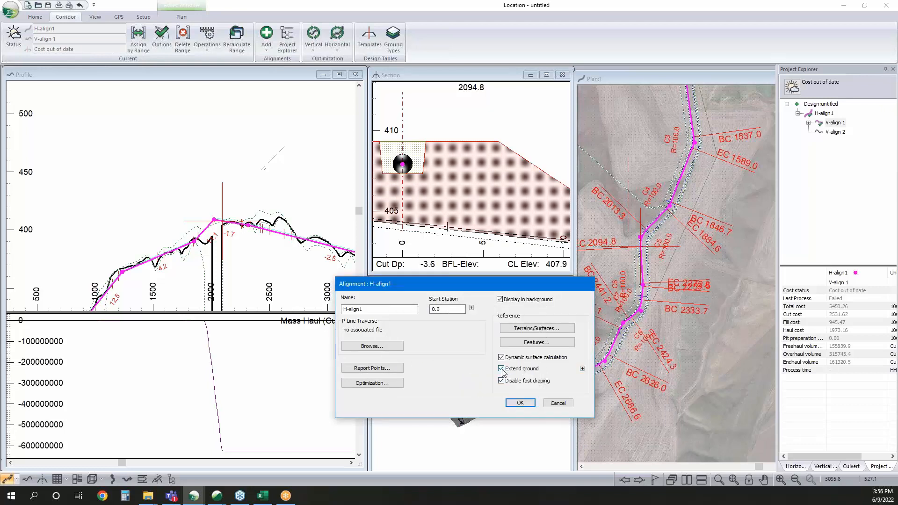
{"action": "left_click", "coordinate": [521, 402]}
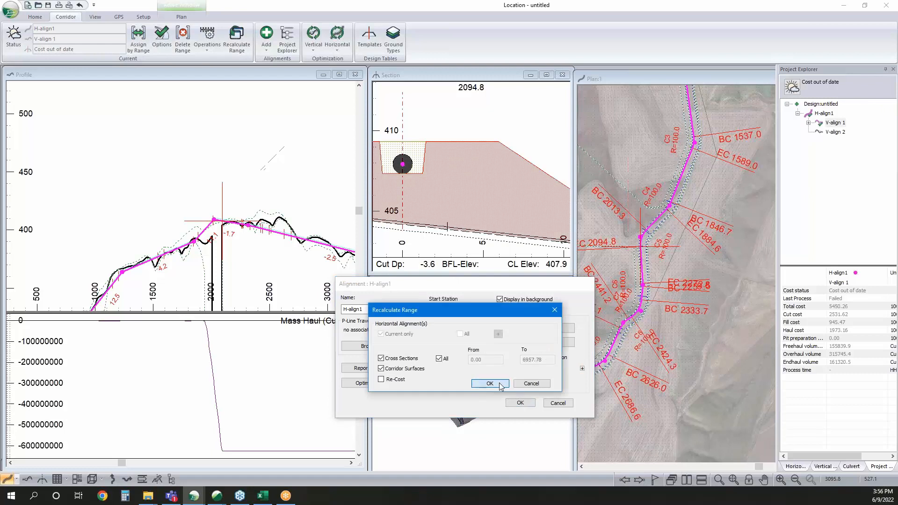
{"action": "left_click", "coordinate": [504, 384]}
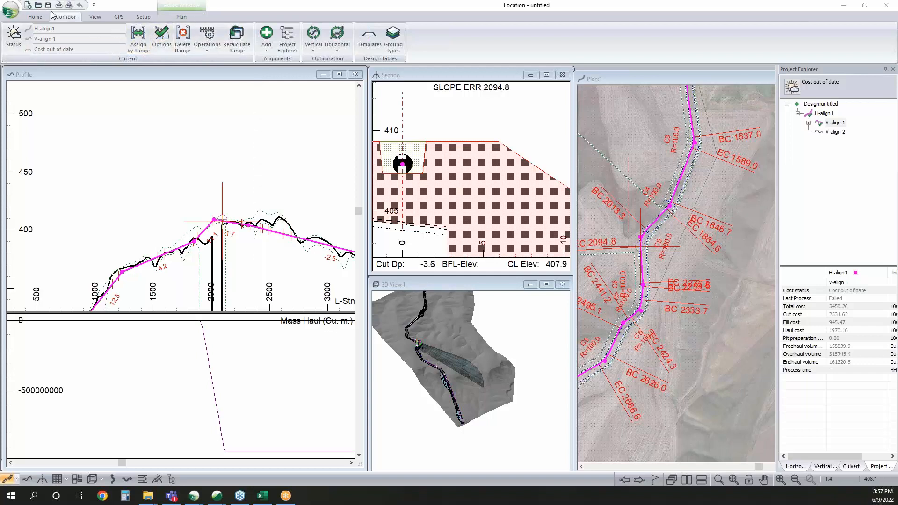
Inspect the components of the PLWL pipeline work pad template at station 2094.8, and leave the template editor without changes
{"action": "left_click", "coordinate": [373, 41]}
{"action": "left_click_drag", "start_coordinate": [554, 245], "coordinate": [498, 252]}
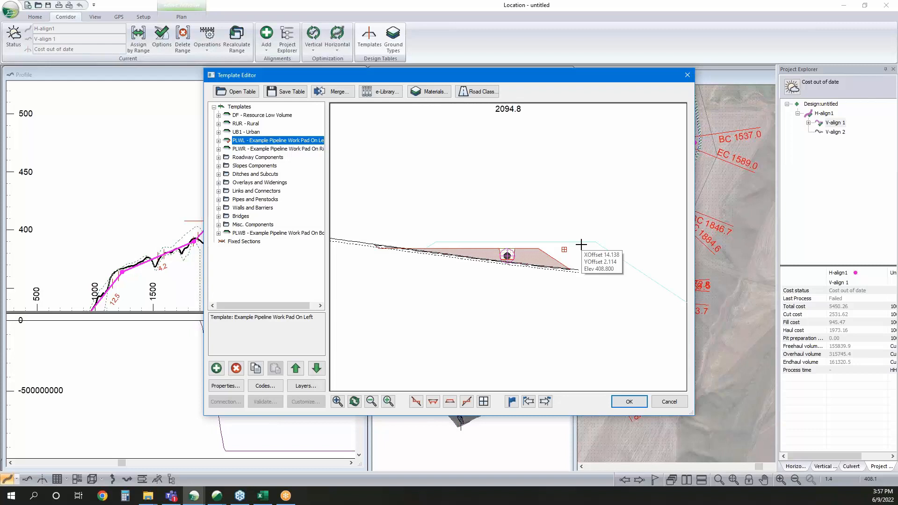
{"action": "left_click", "coordinate": [219, 141]}
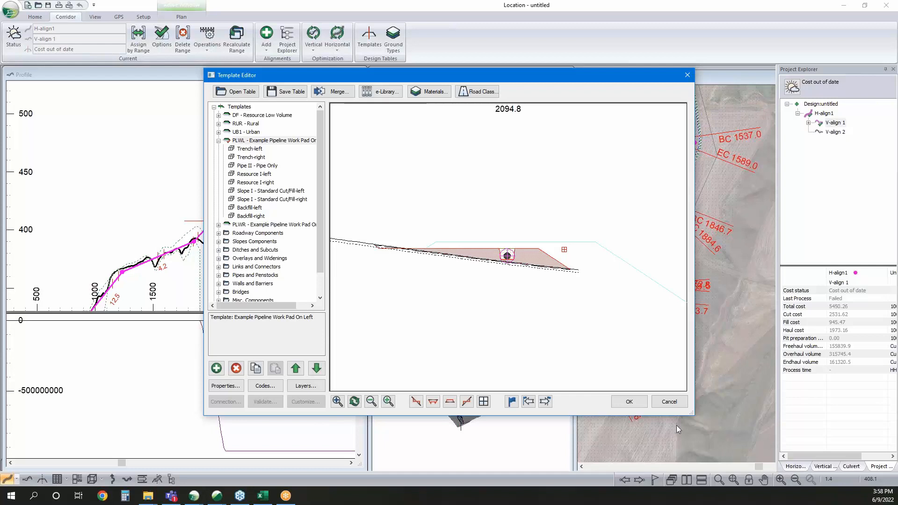
{"action": "left_click", "coordinate": [669, 401]}
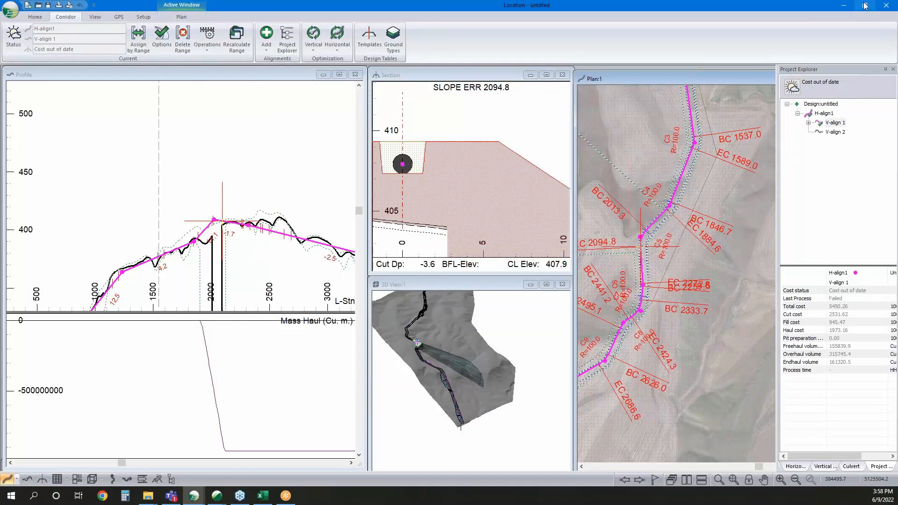
{"action": "left_click", "coordinate": [870, 7]}
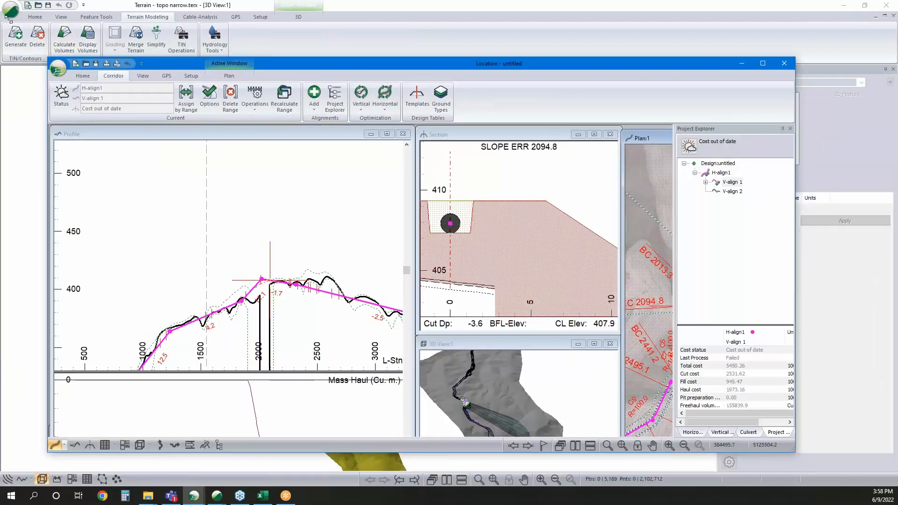
{"action": "left_click_drag", "start_coordinate": [46, 56], "coordinate": [11, 60]}
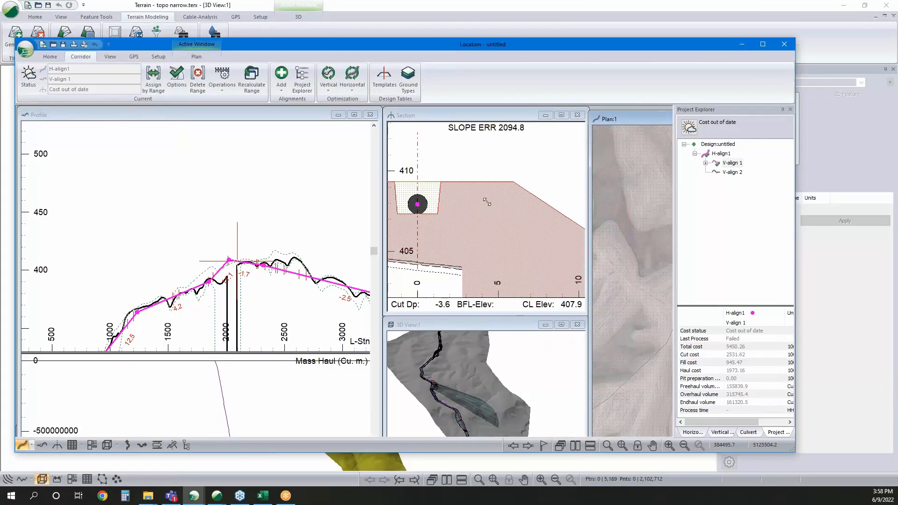
{"action": "left_click_drag", "start_coordinate": [795, 453], "coordinate": [897, 502]}
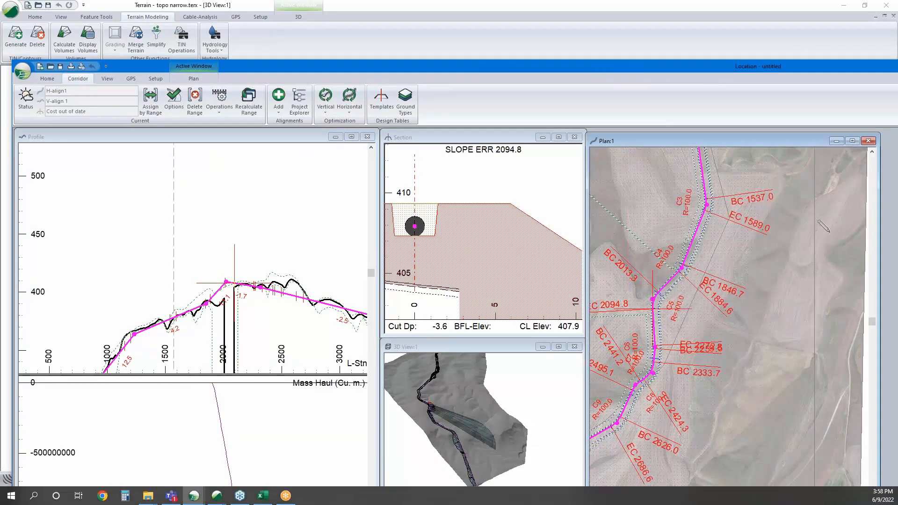
{"action": "left_click_drag", "start_coordinate": [702, 143], "coordinate": [897, 143]}
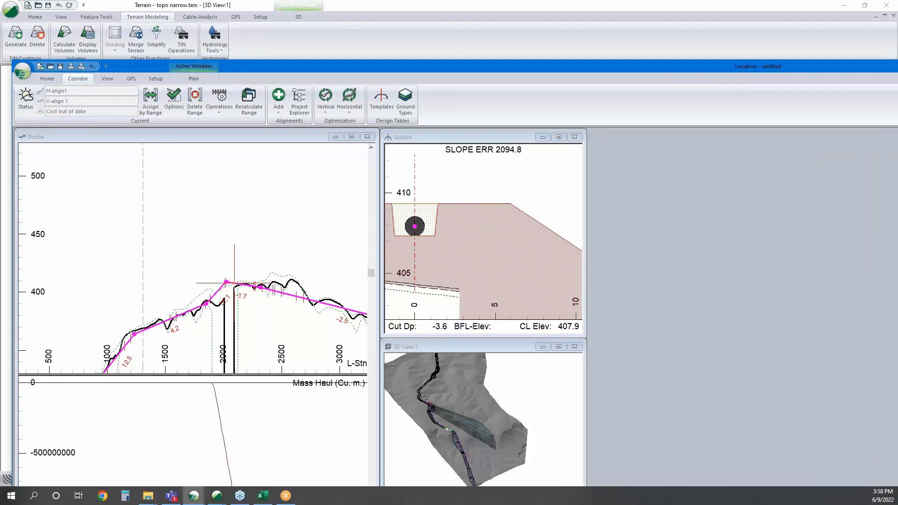
{"action": "left_click_drag", "start_coordinate": [897, 248], "coordinate": [726, 125]}
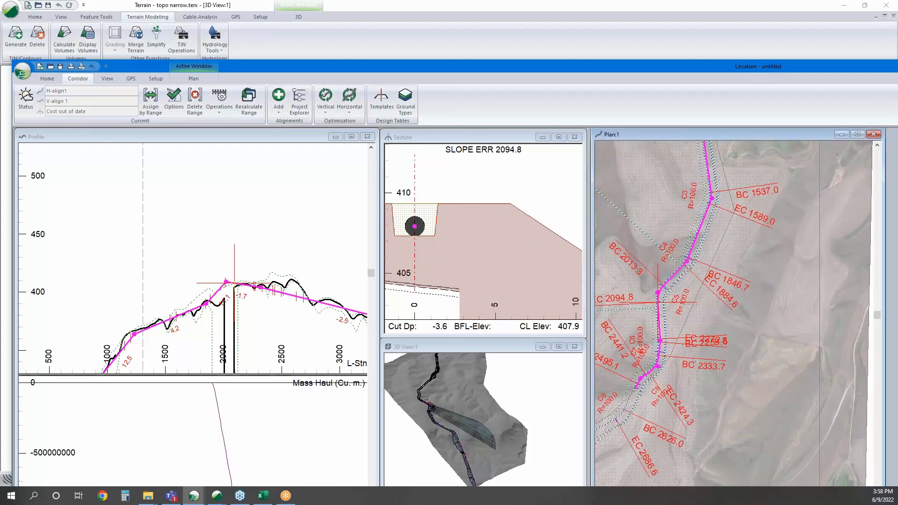
{"action": "left_click_drag", "start_coordinate": [897, 504], "coordinate": [897, 483]}
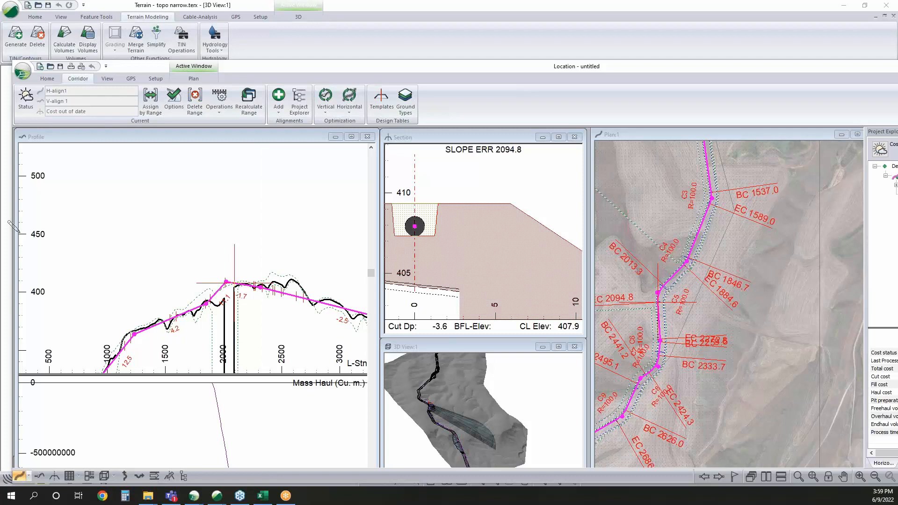
{"action": "left_click", "coordinate": [711, 65]}
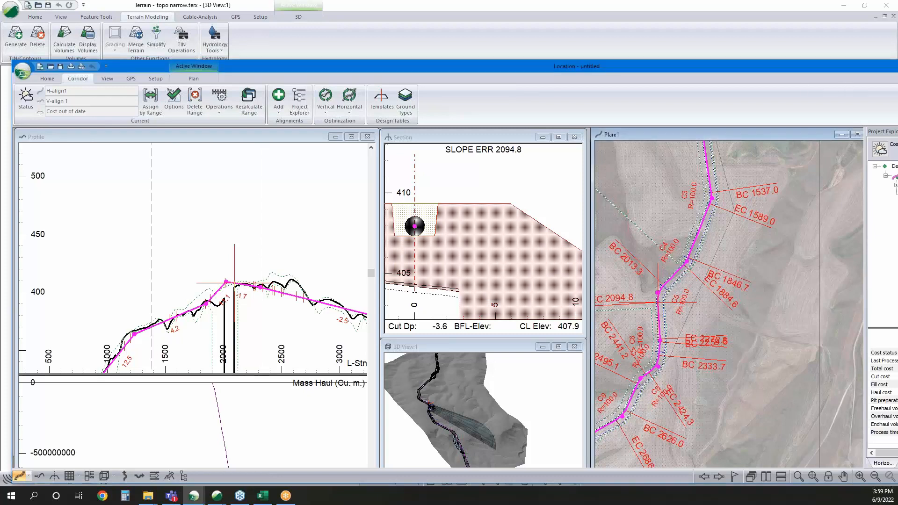
{"action": "left_click_drag", "start_coordinate": [897, 483], "coordinate": [743, 420]}
{"action": "left_click", "coordinate": [709, 66]}
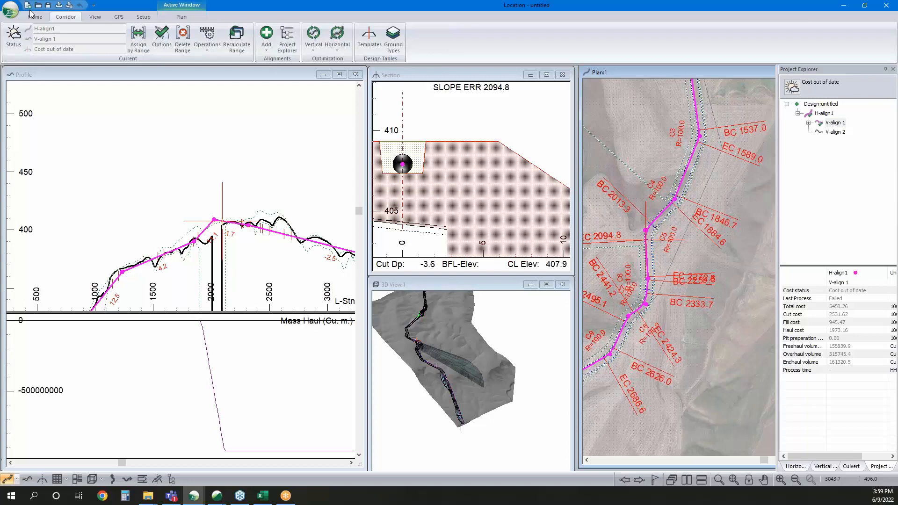
{"action": "left_click", "coordinate": [10, 15]}
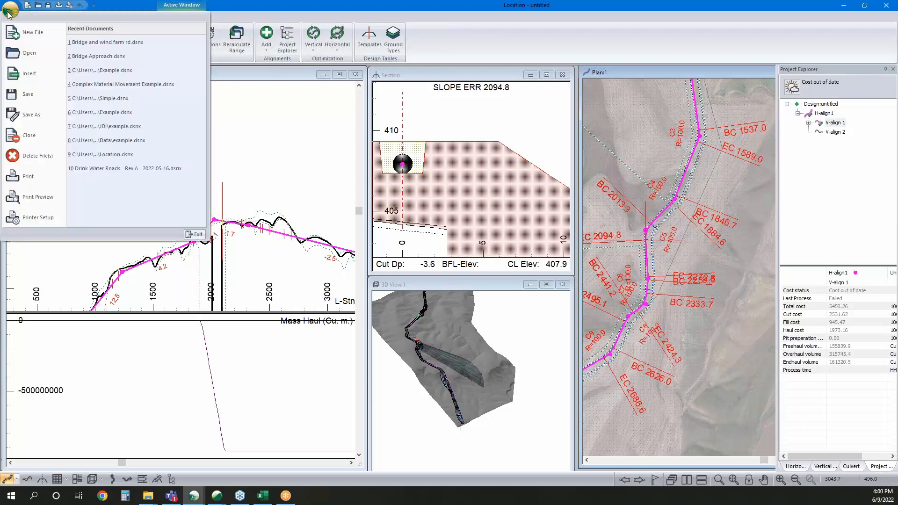
{"action": "right_click", "coordinate": [825, 114]}
{"action": "mouse_move", "coordinate": [827, 117]}
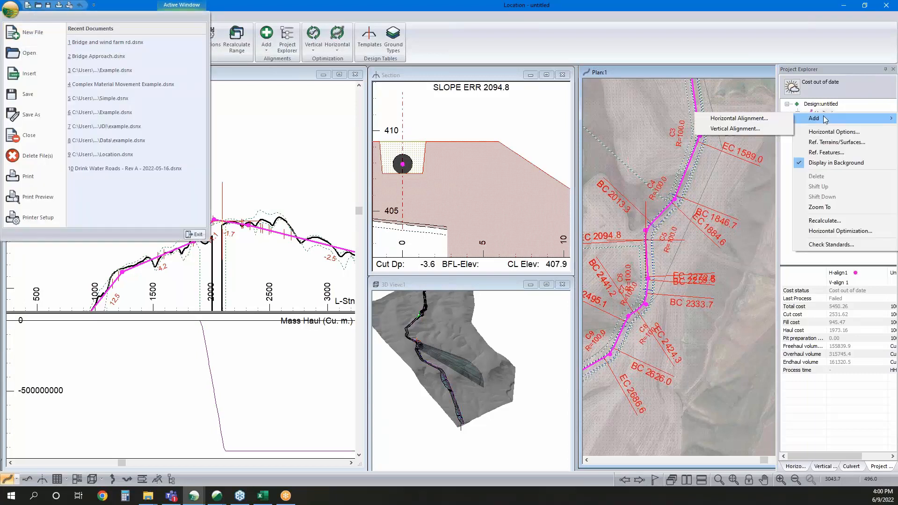
{"action": "left_click", "coordinate": [784, 119]}
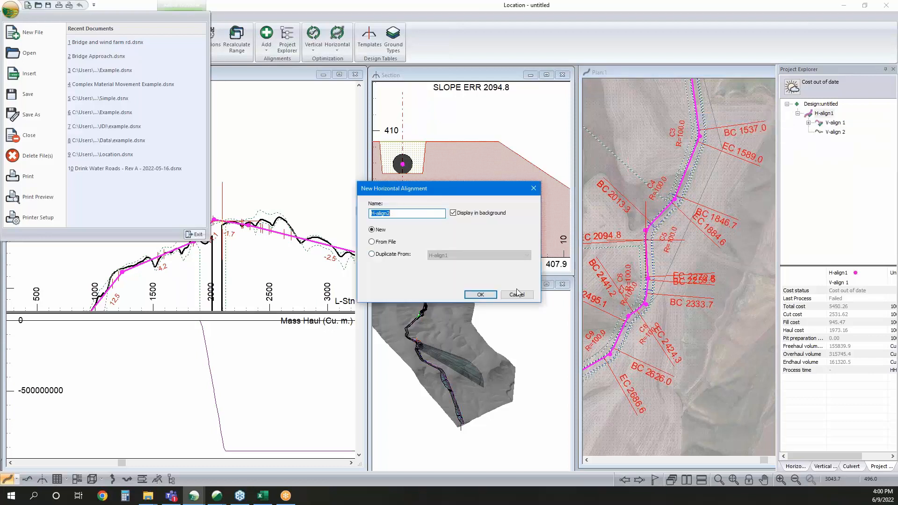
{"action": "left_click", "coordinate": [516, 294]}
Examine the LandXML file option for starting a new horizontal alignment, and leave without creating one
{"action": "right_click", "coordinate": [824, 113]}
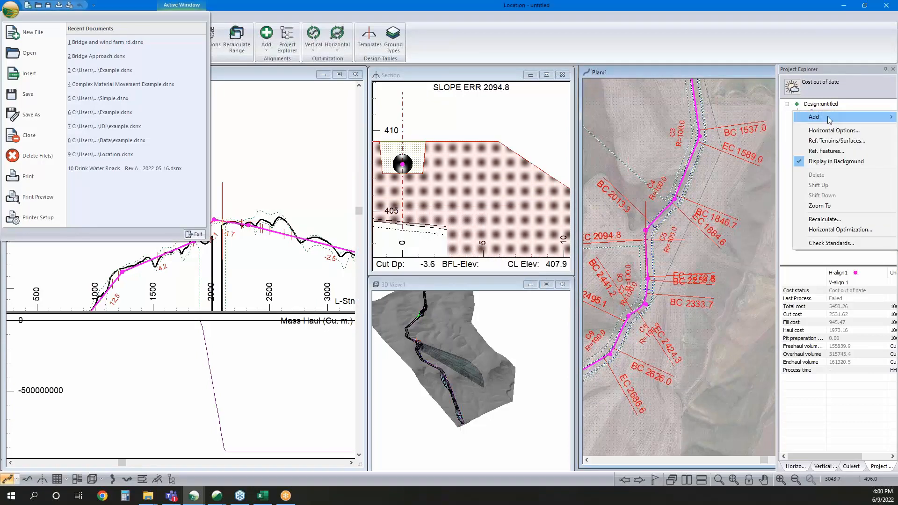
{"action": "mouse_move", "coordinate": [814, 116]}
{"action": "left_click", "coordinate": [739, 117]}
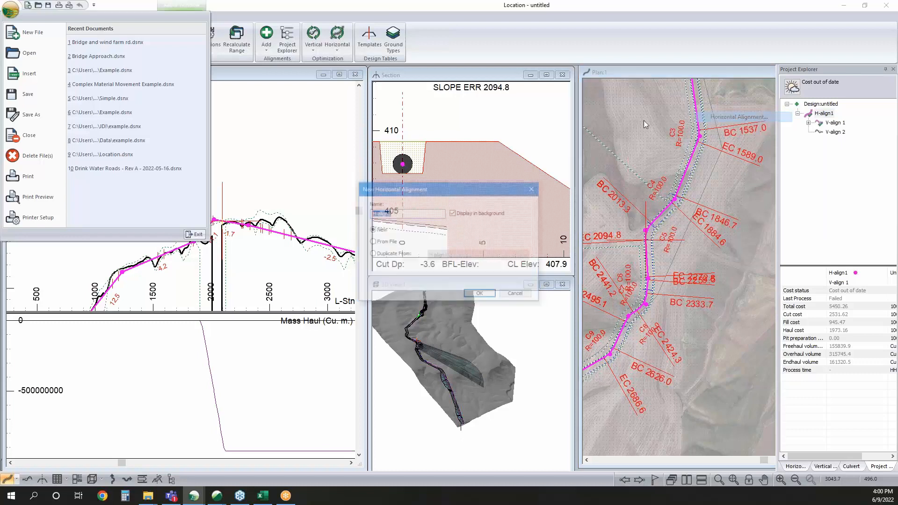
{"action": "left_click", "coordinate": [494, 294]}
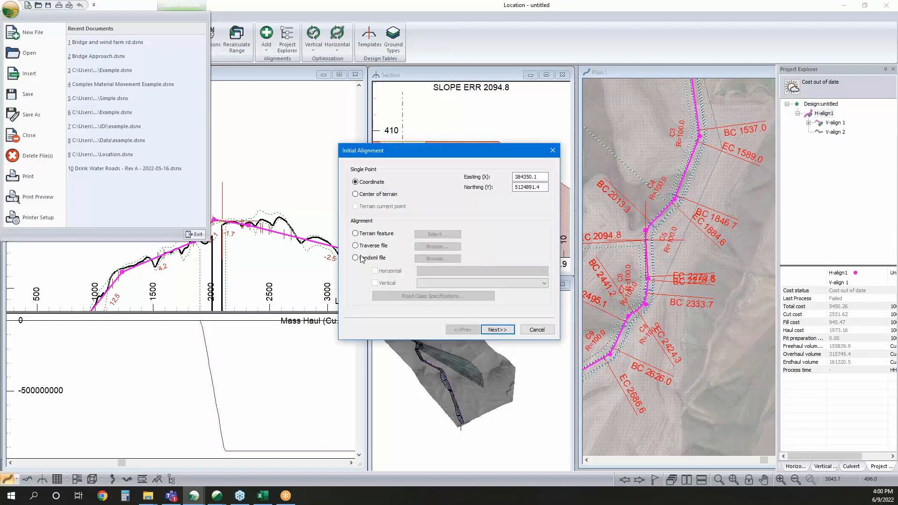
{"action": "left_click", "coordinate": [356, 258]}
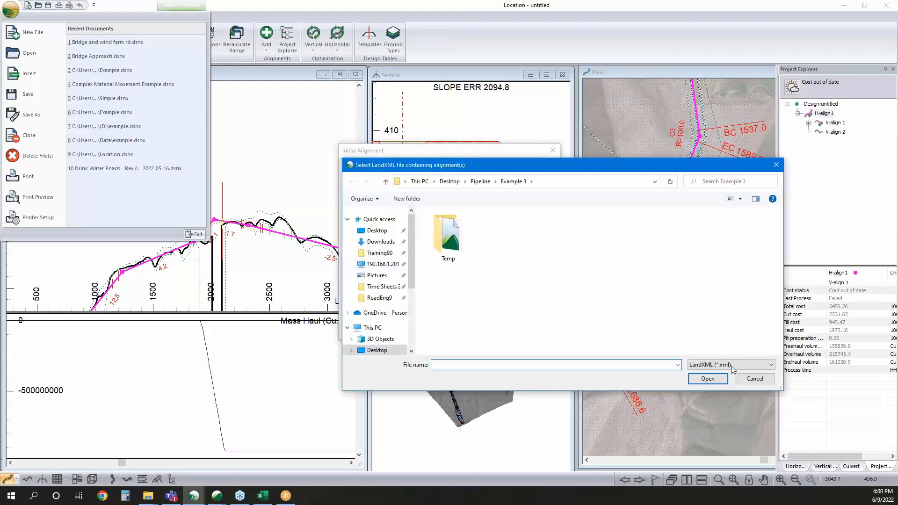
{"action": "left_click", "coordinate": [761, 380]}
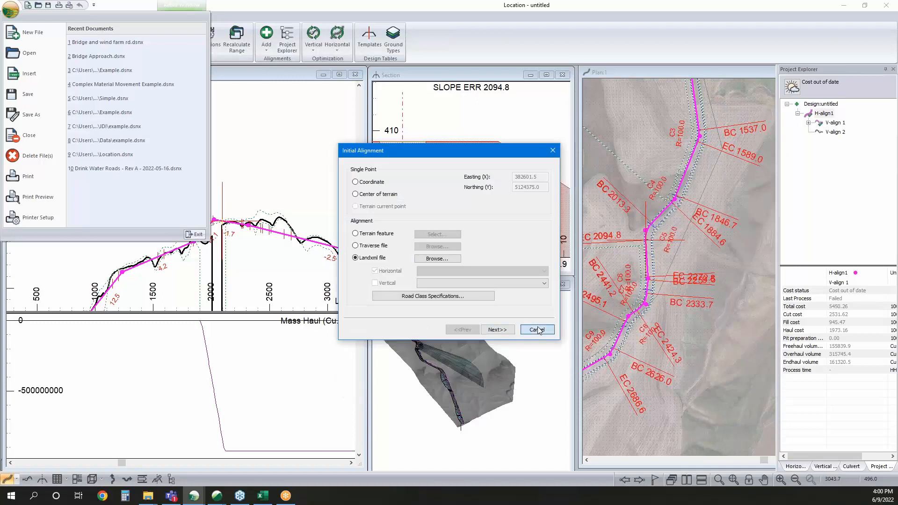
{"action": "left_click", "coordinate": [538, 329]}
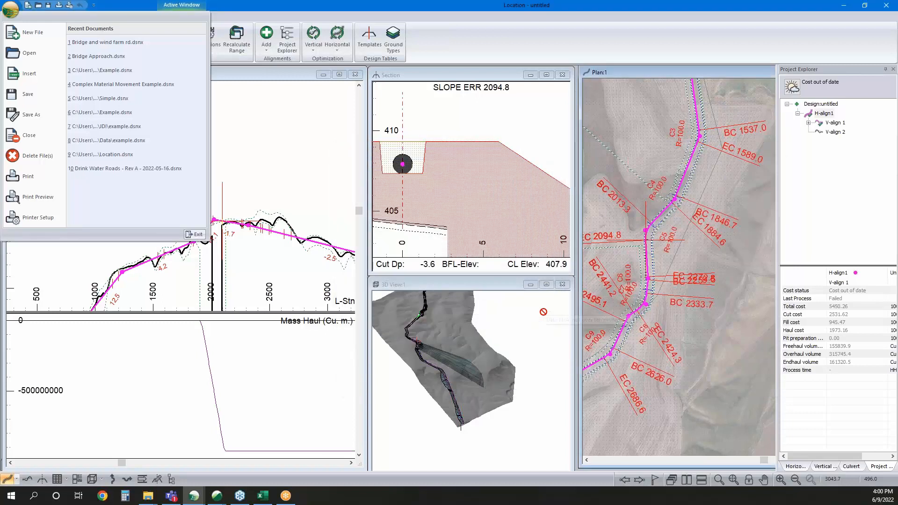
Switch to the Terrain window holding topo narrow.terx and create a new empty terrain document
{"action": "left_click", "coordinate": [212, 502]}
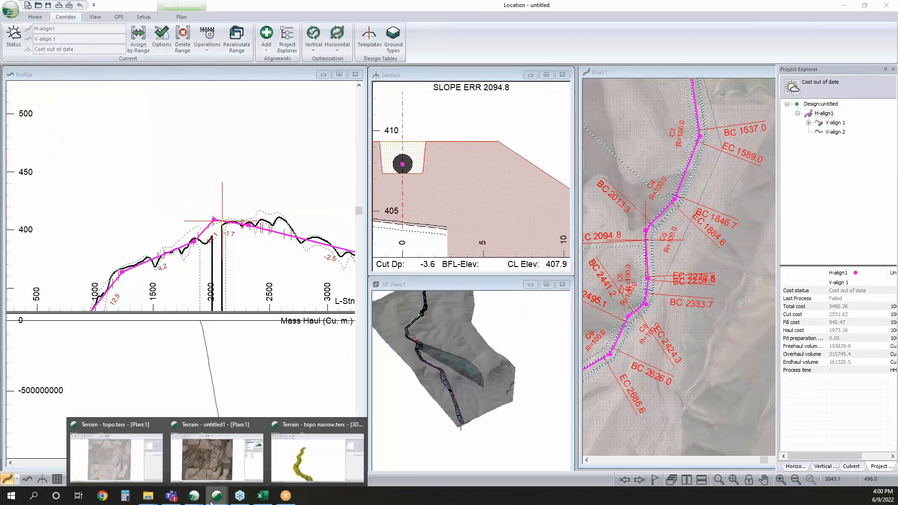
{"action": "left_click", "coordinate": [317, 453]}
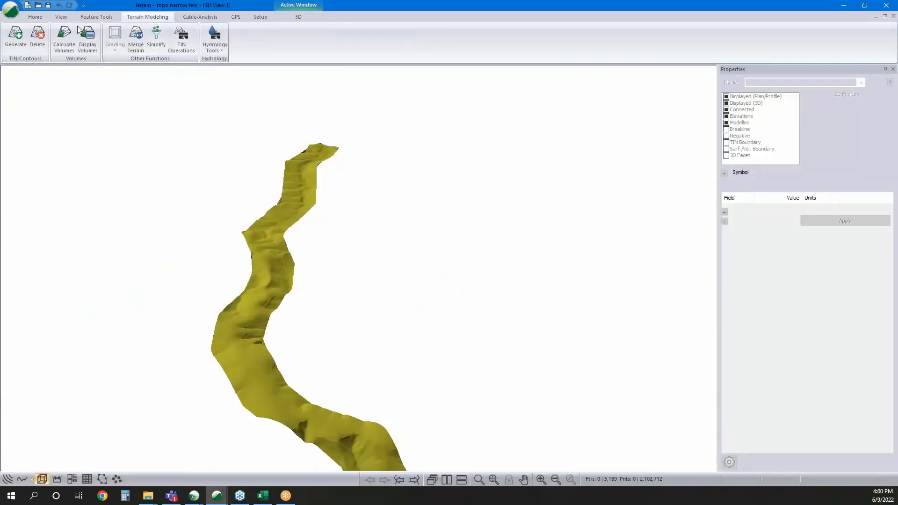
{"action": "left_click", "coordinate": [10, 9]}
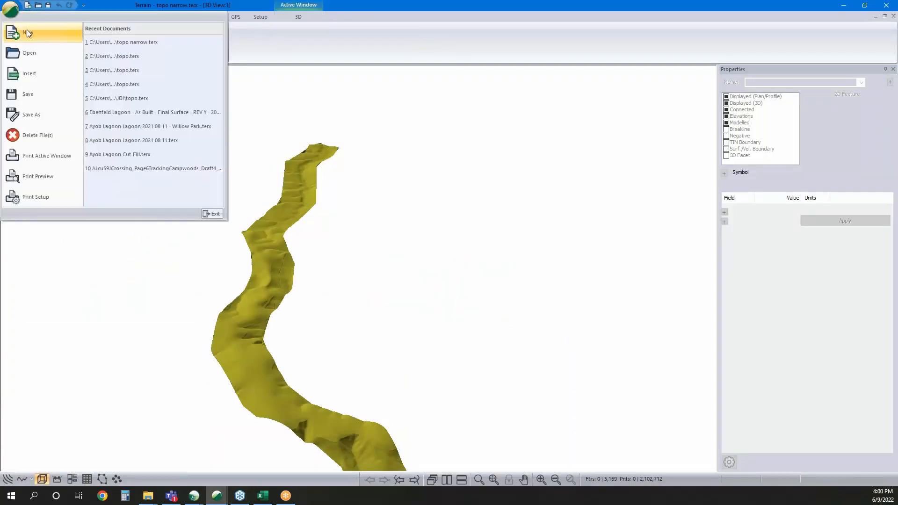
{"action": "left_click", "coordinate": [27, 31]}
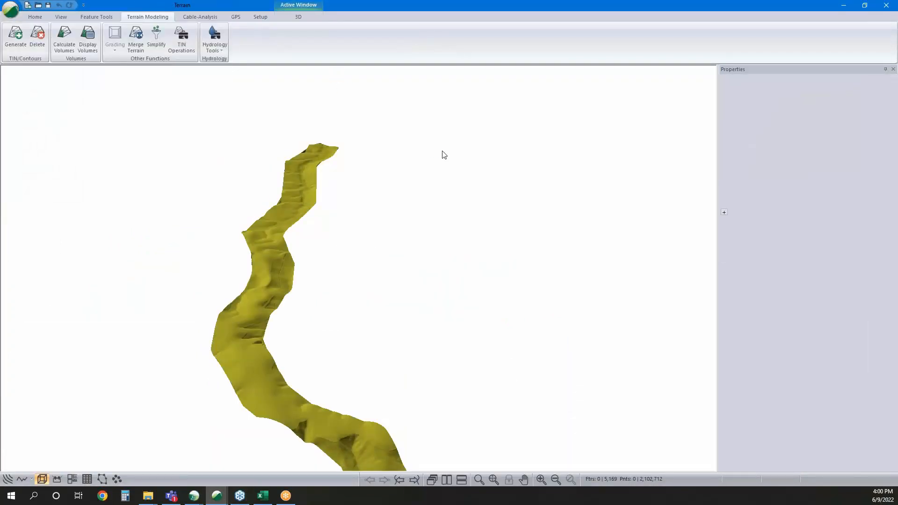
Review the file formats that can be inserted into the new terrain, including LandXML, without importing a file
{"action": "left_click", "coordinate": [12, 11]}
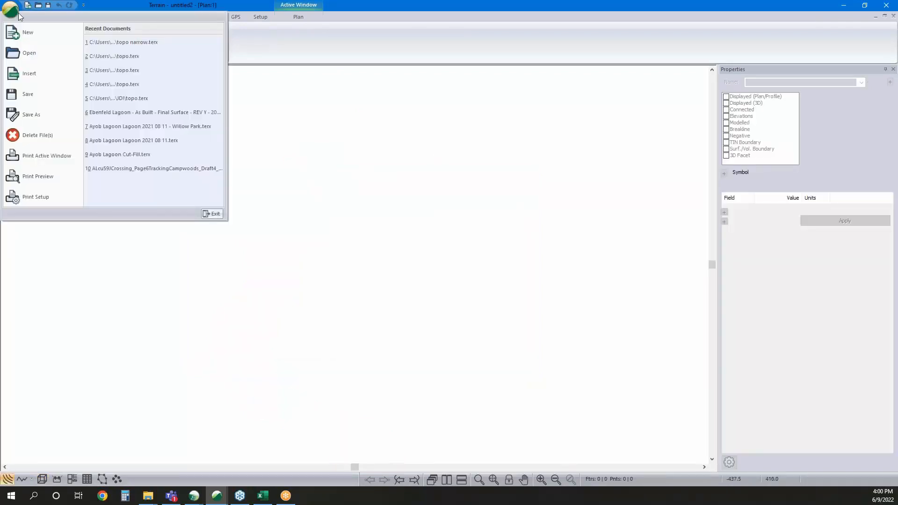
{"action": "left_click", "coordinate": [32, 74]}
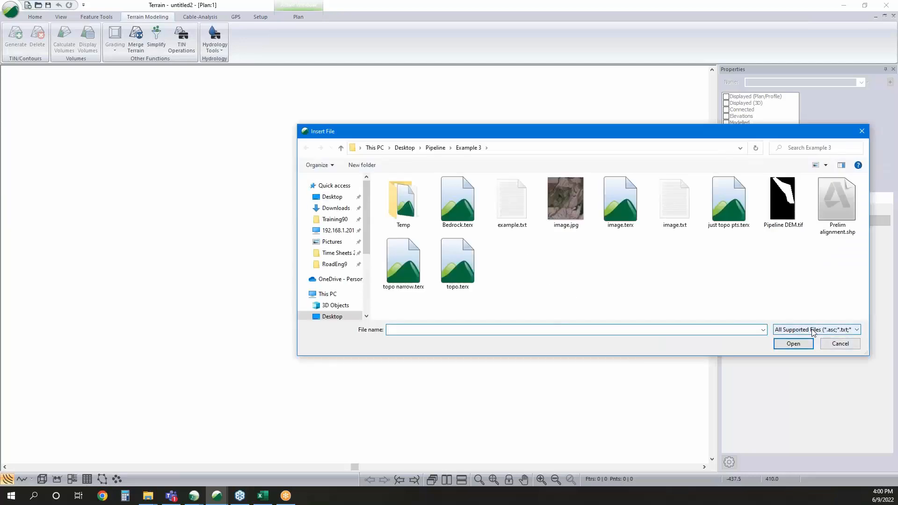
{"action": "left_click", "coordinate": [812, 332]}
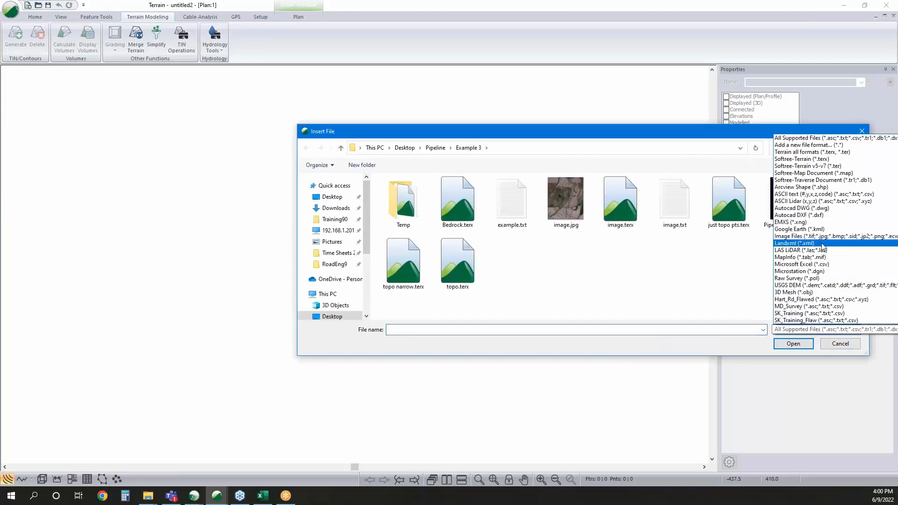
{"action": "left_click", "coordinate": [859, 348]}
{"action": "left_click", "coordinate": [858, 345]}
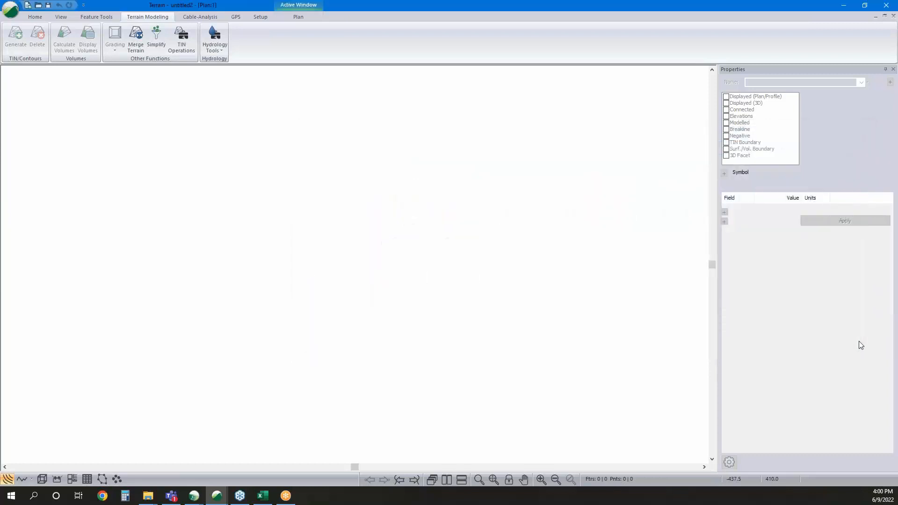
Review the file formats the terrain model can be saved as, including LandXML, and leave without saving
{"action": "left_click", "coordinate": [10, 9]}
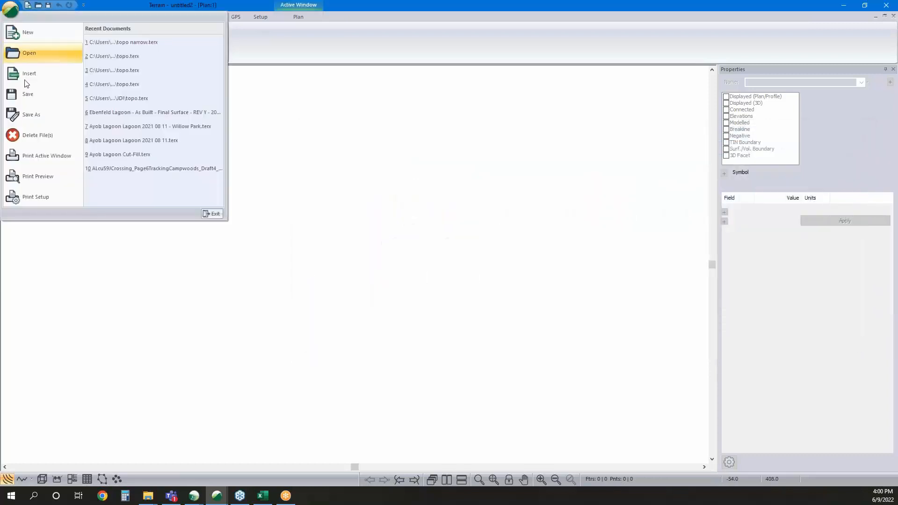
{"action": "left_click", "coordinate": [28, 115]}
{"action": "left_click", "coordinate": [453, 327]}
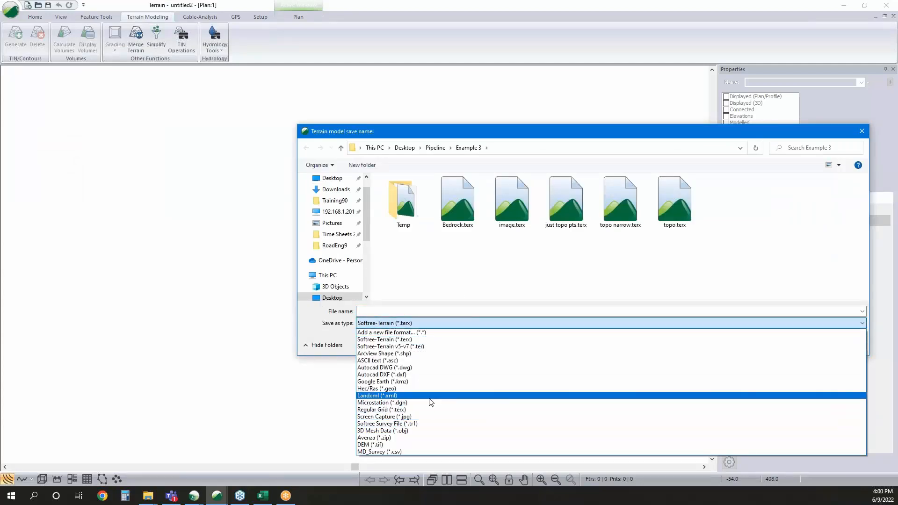
{"action": "left_click", "coordinate": [351, 353]}
{"action": "left_click", "coordinate": [832, 344]}
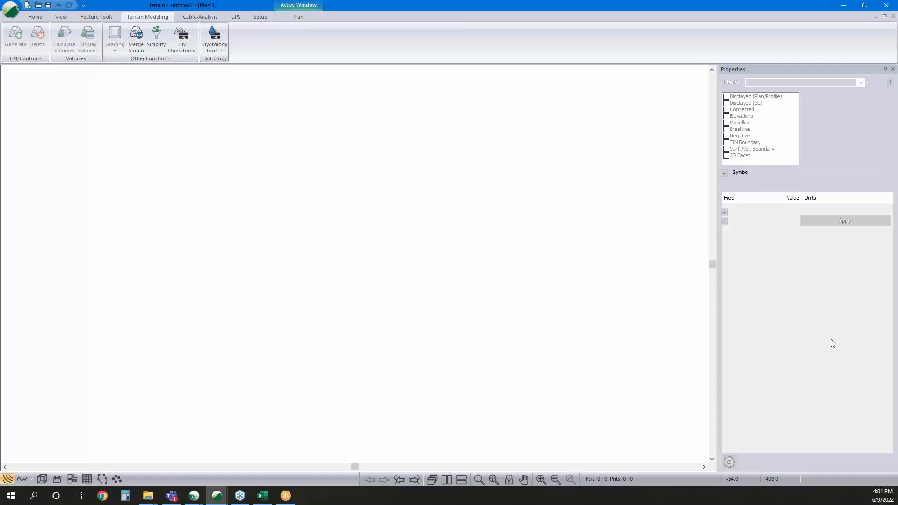
Leave the Terrain window and switch to the Location design example simple optimized.dsnx
{"action": "left_click", "coordinate": [843, 6]}
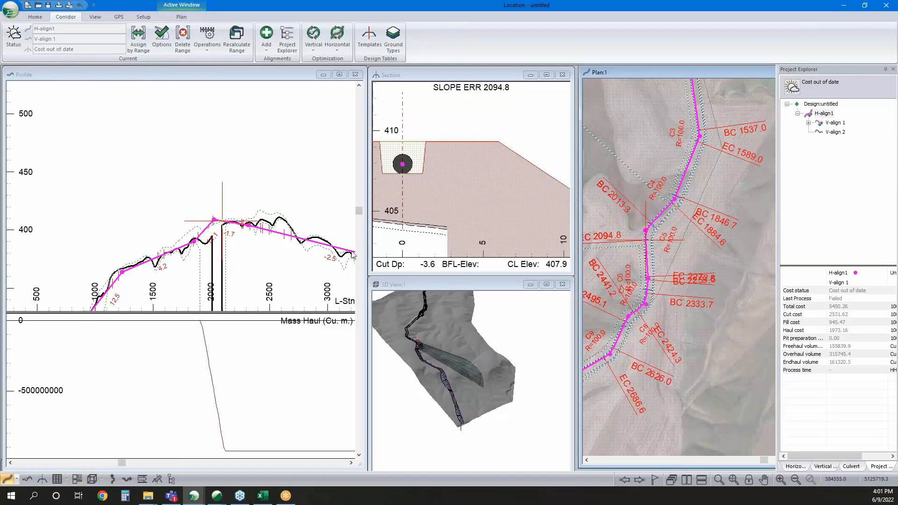
{"action": "left_click", "coordinate": [58, 479]}
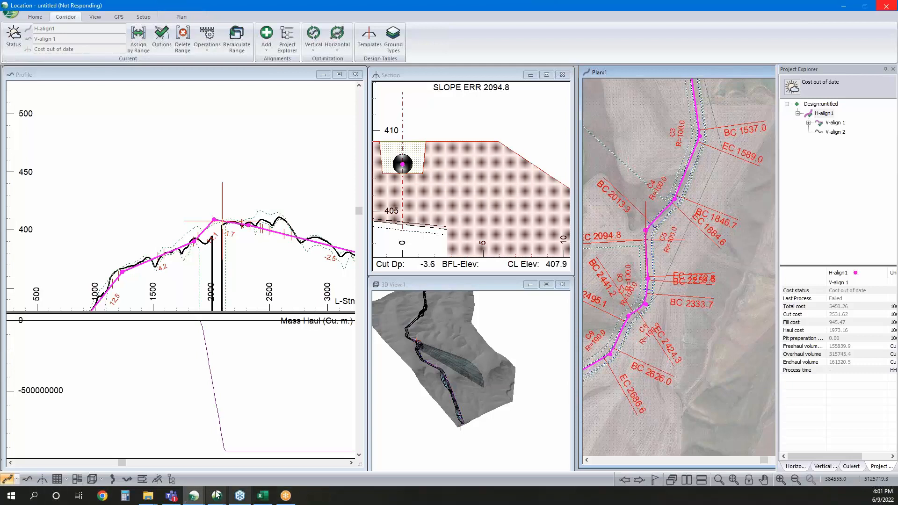
{"action": "left_click", "coordinate": [193, 498]}
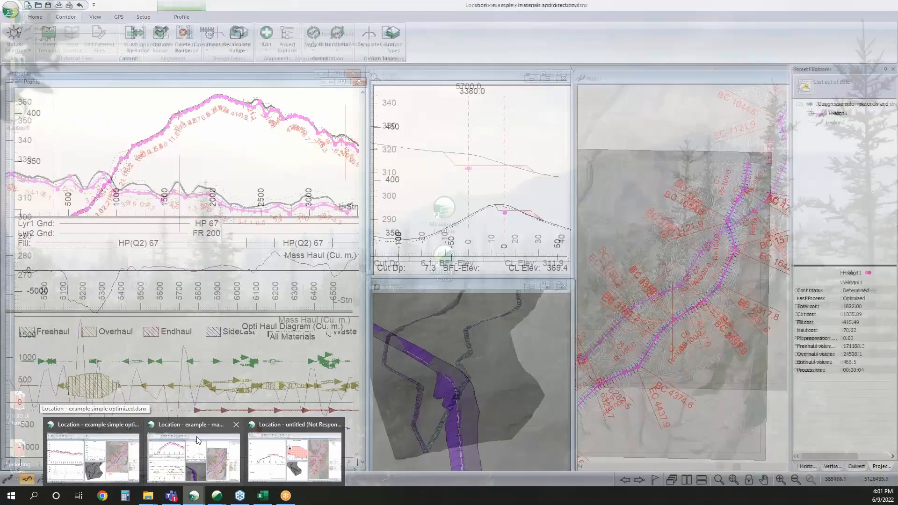
{"action": "left_click", "coordinate": [94, 461]}
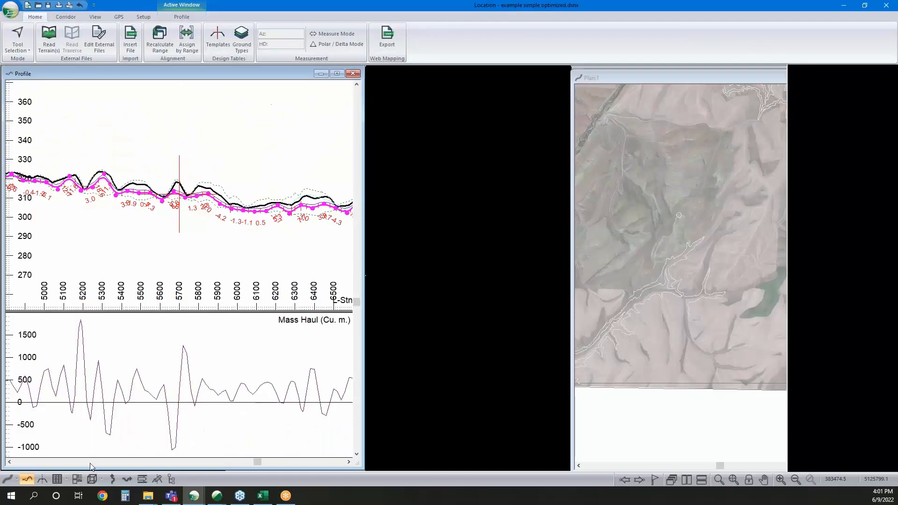
Display the Multi-Plot sheets of the design at full window size and bring up the Multi-Plot layout tools
{"action": "left_click", "coordinate": [76, 479]}
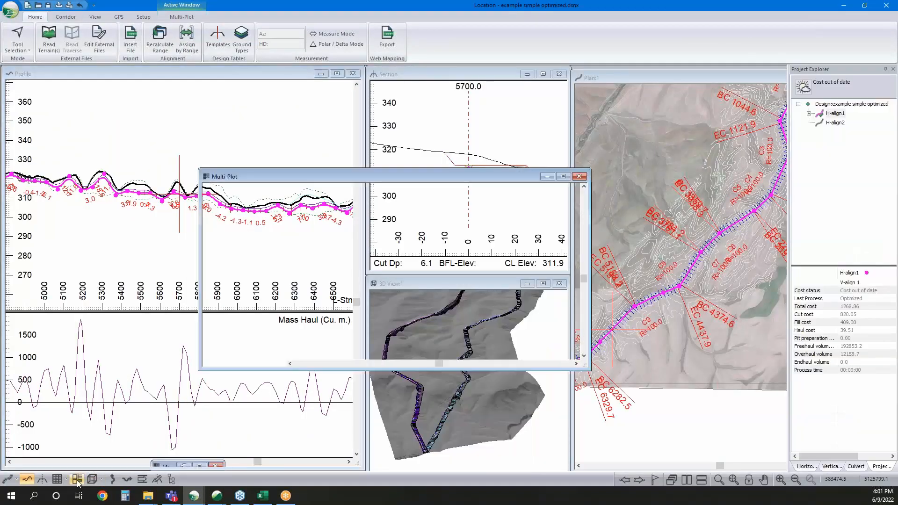
{"action": "left_click", "coordinate": [565, 177]}
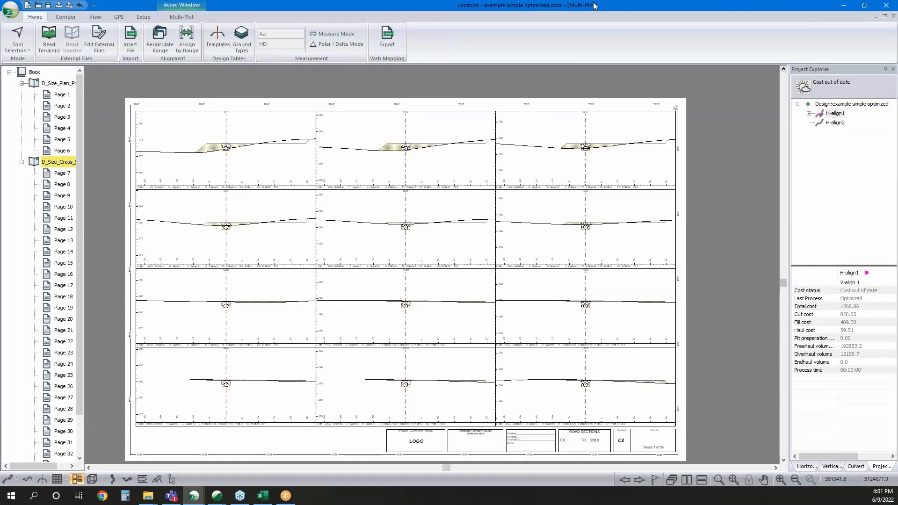
{"action": "left_click", "coordinate": [180, 17]}
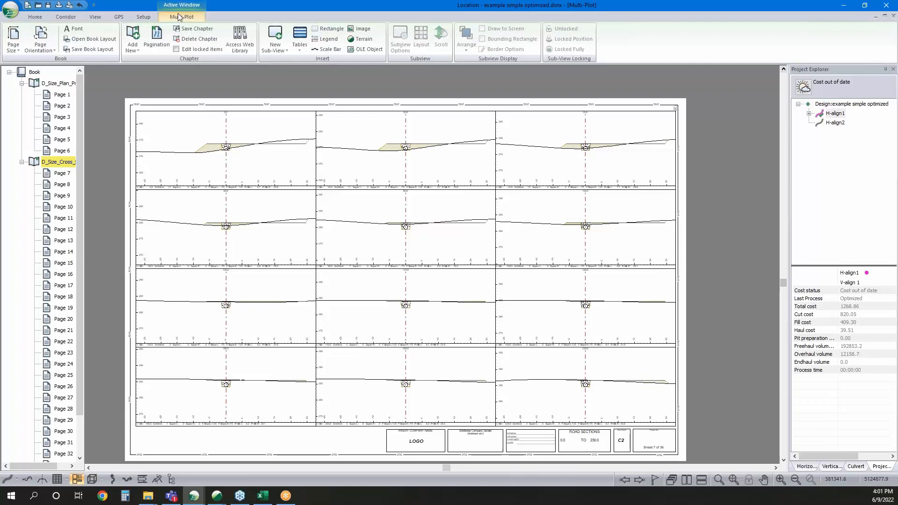
Examine how the cross-section chapter is saved as a chapter layout template and which chapter templates can be added, without saving
{"action": "left_click", "coordinate": [59, 161]}
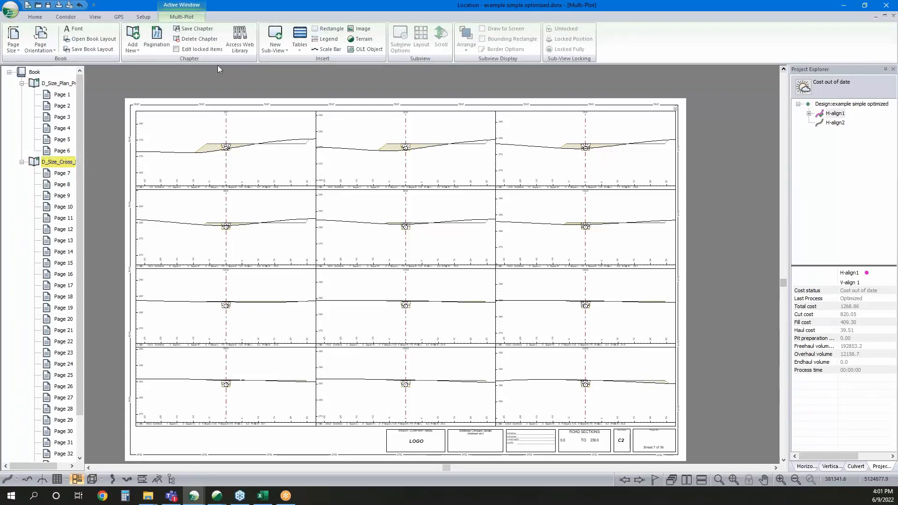
{"action": "left_click", "coordinate": [206, 31]}
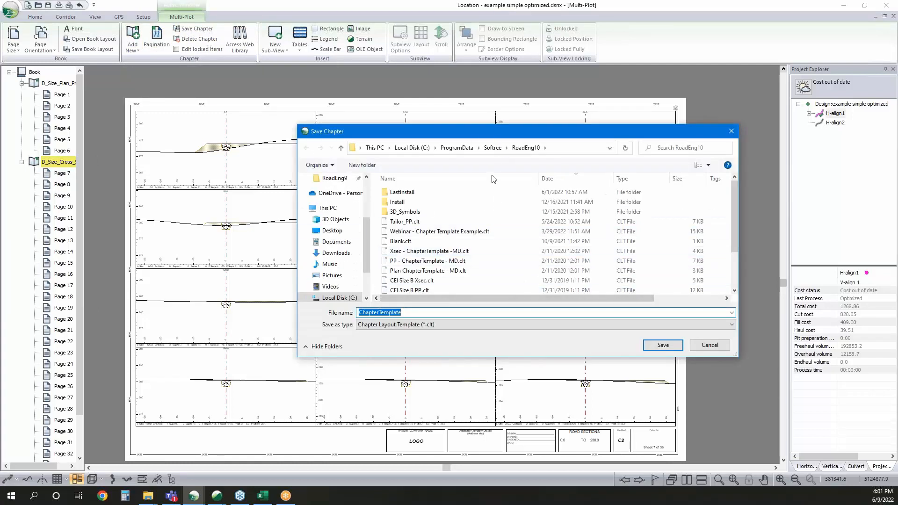
{"action": "left_click", "coordinate": [710, 345]}
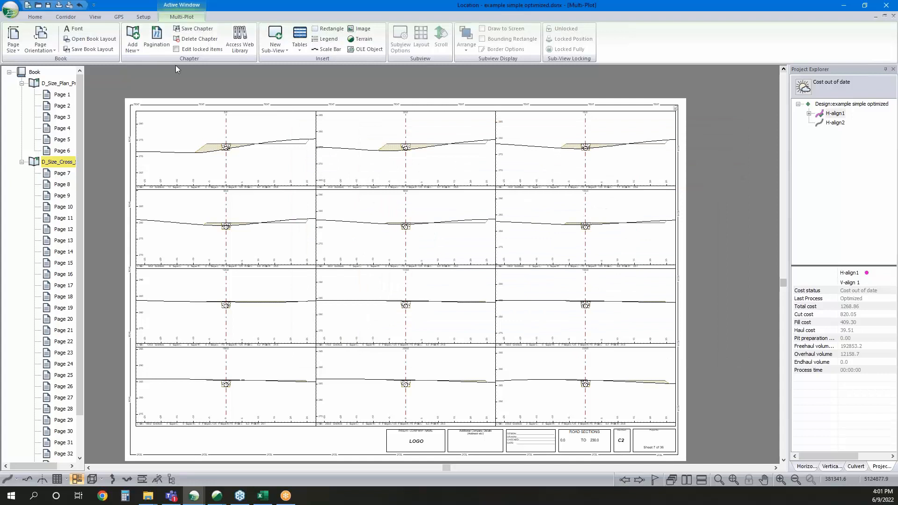
{"action": "left_click", "coordinate": [131, 50]}
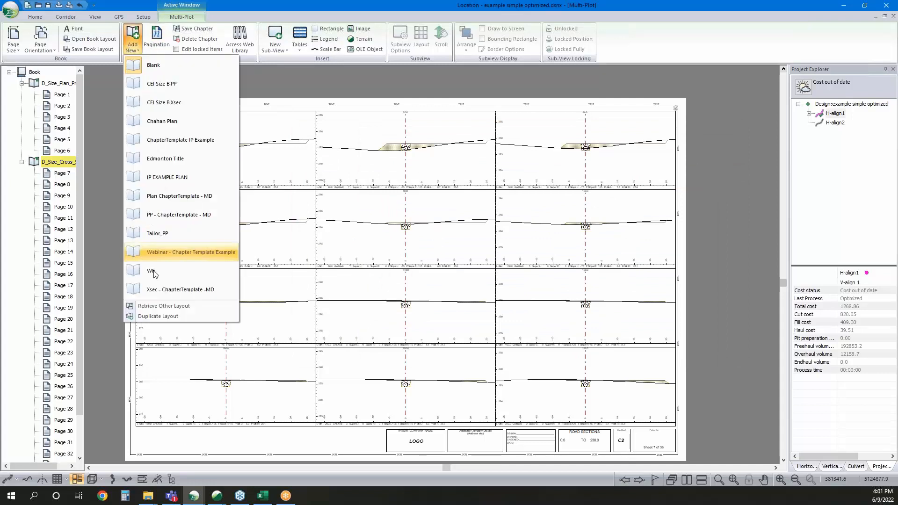
{"action": "left_click", "coordinate": [283, 72]}
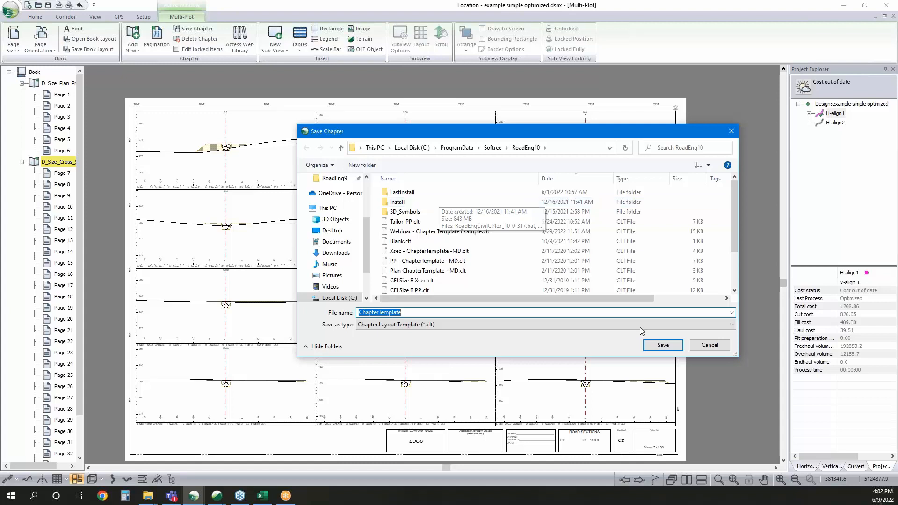
{"action": "left_click", "coordinate": [710, 344]}
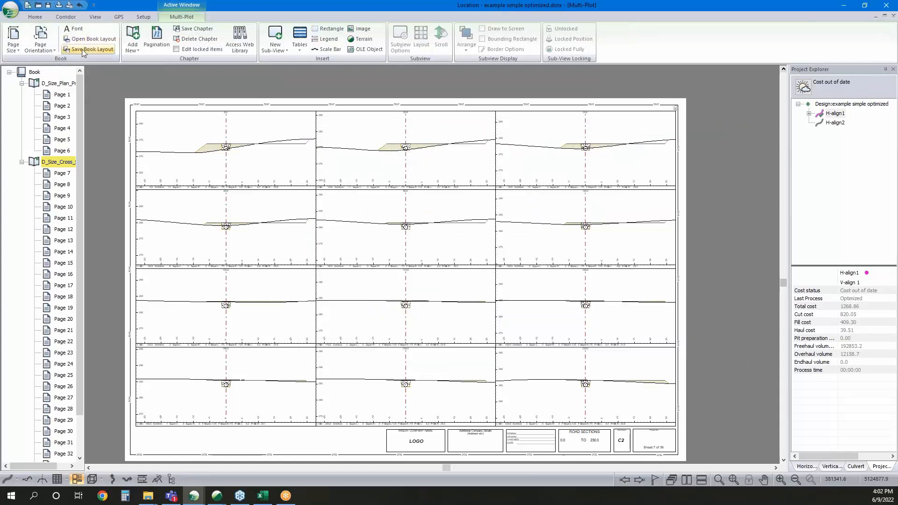
Examine how the whole Multi-Plot book is saved as a book layout template and leave without saving
{"action": "left_click", "coordinate": [83, 49]}
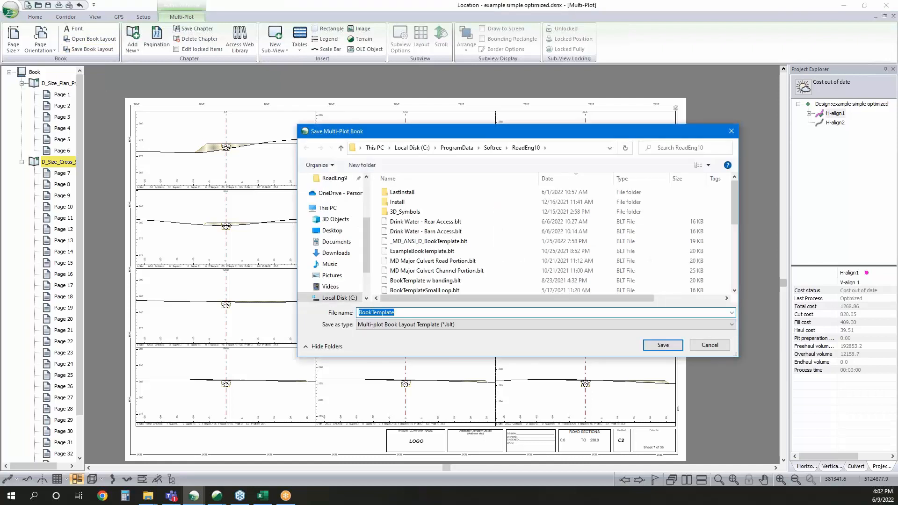
{"action": "left_click", "coordinate": [709, 344]}
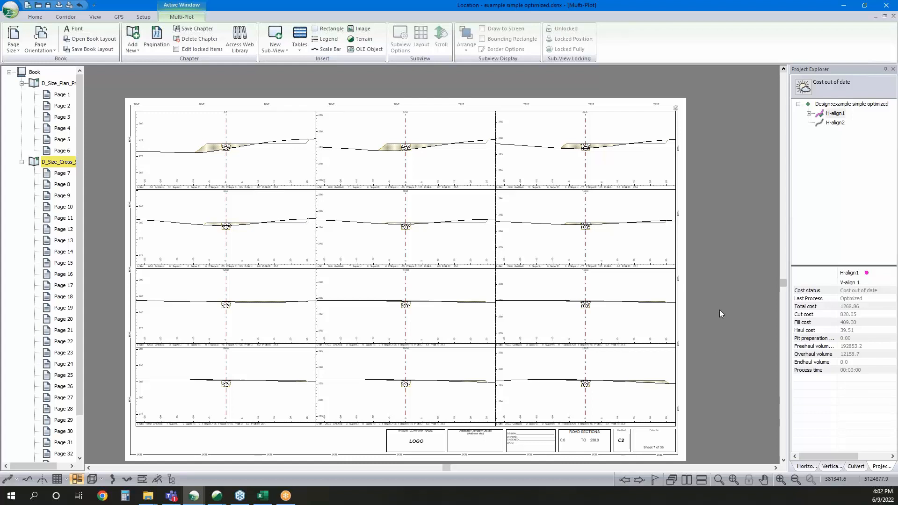
Review the file formats the Location design can be saved as, including LandXML, AutoCAD, Google Earth and Shape File, without saving
{"action": "left_click", "coordinate": [10, 8]}
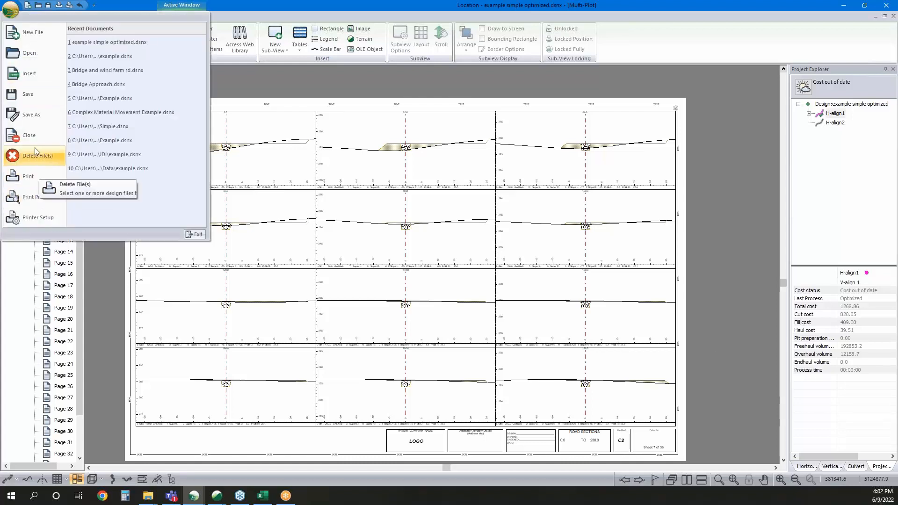
{"action": "left_click", "coordinate": [34, 116]}
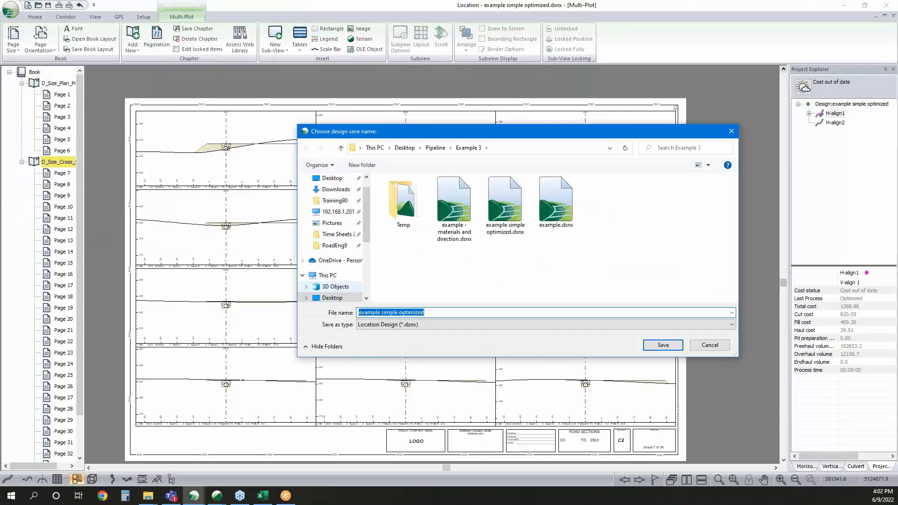
{"action": "left_click", "coordinate": [431, 324]}
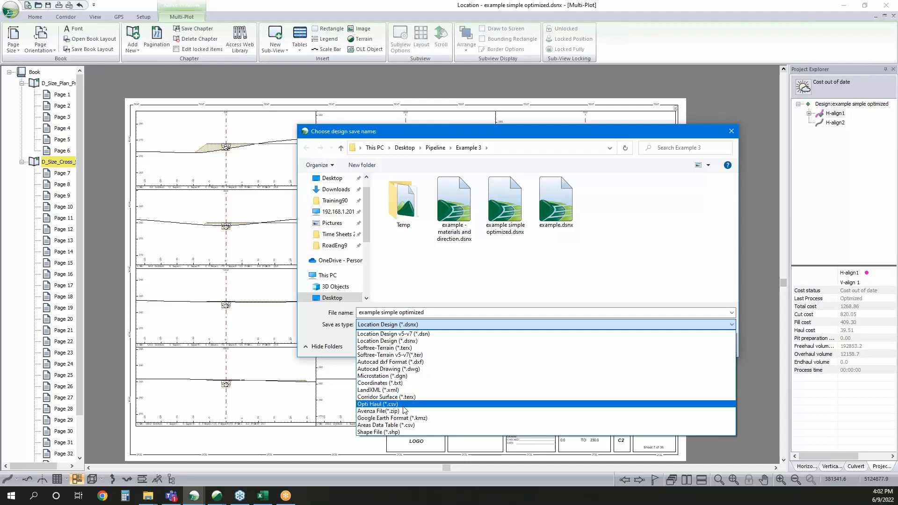
{"action": "left_click", "coordinate": [340, 345]}
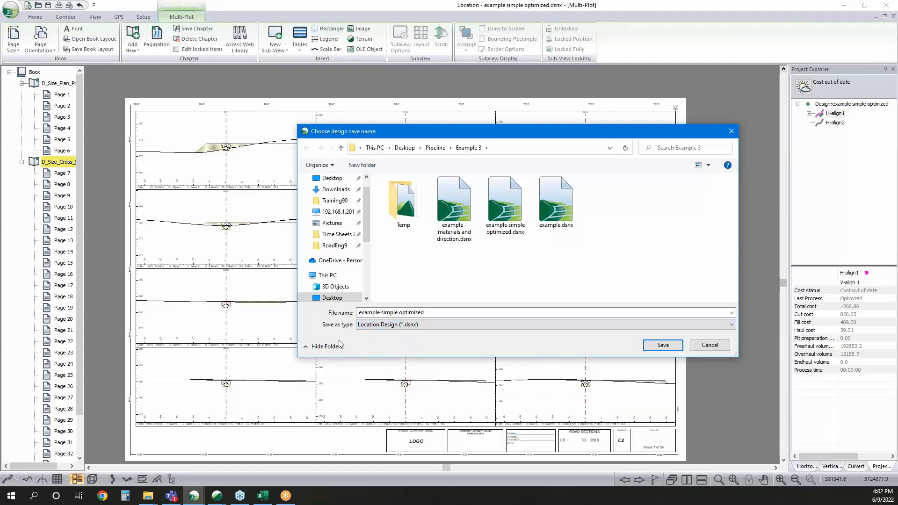
{"action": "left_click", "coordinate": [714, 349]}
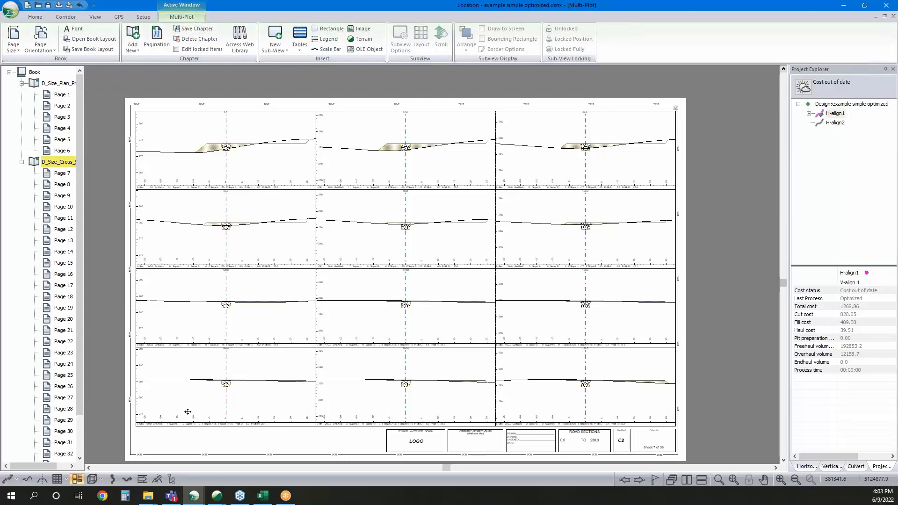
In the section's Template Editor, examine saving all templates as a template table, preview the PLWL pipeline template, and leave without changes
{"action": "left_click", "coordinate": [47, 481]}
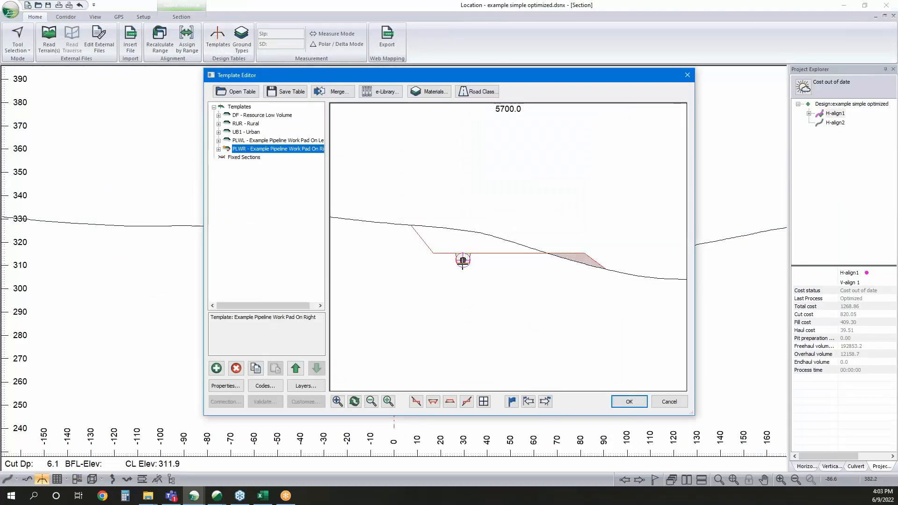
{"action": "mouse_move", "coordinate": [472, 255]}
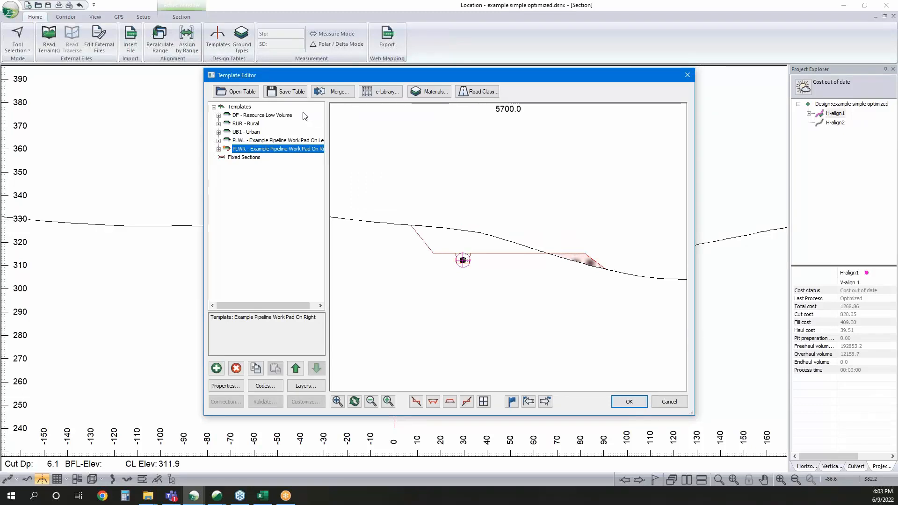
{"action": "left_click", "coordinate": [291, 93]}
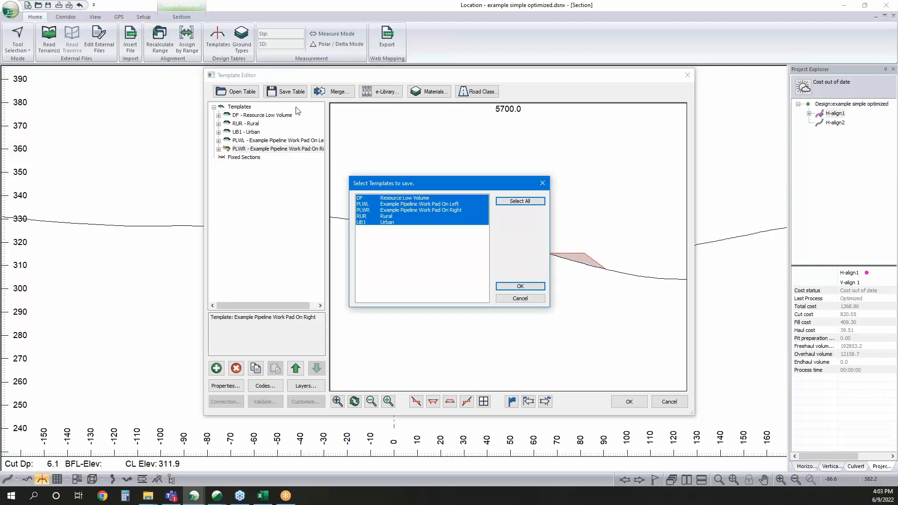
{"action": "left_click", "coordinate": [520, 286]}
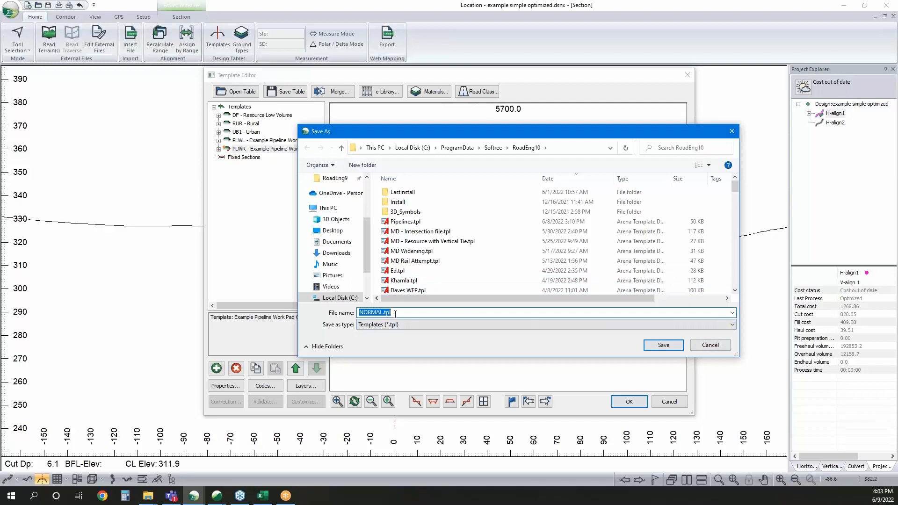
{"action": "left_click", "coordinate": [710, 345]}
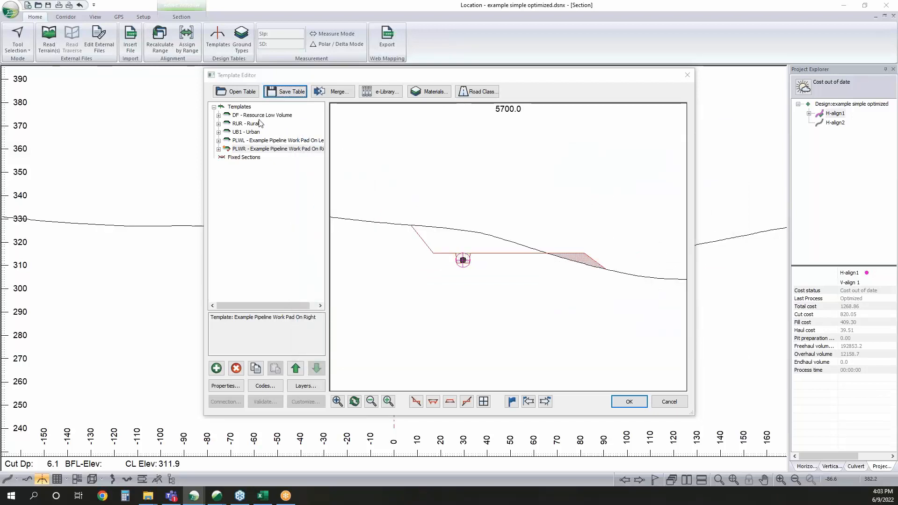
{"action": "left_click", "coordinate": [267, 142]}
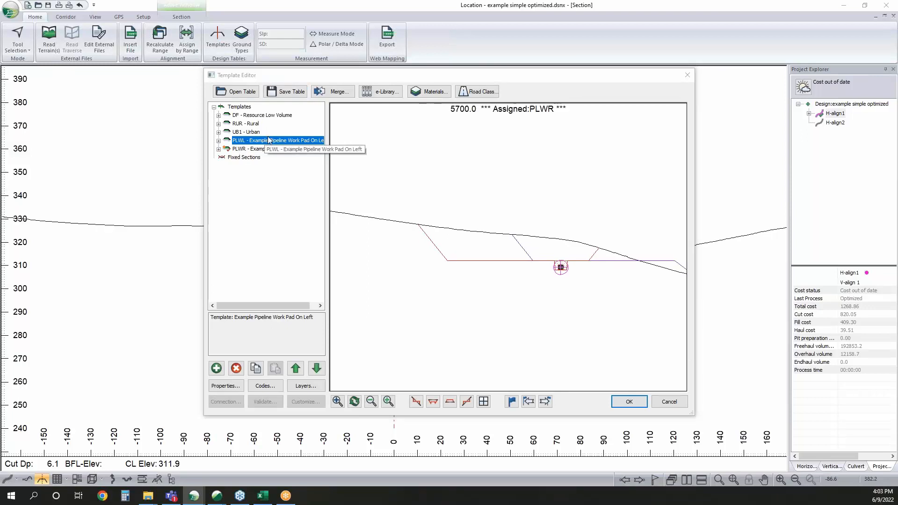
{"action": "left_click", "coordinate": [677, 405]}
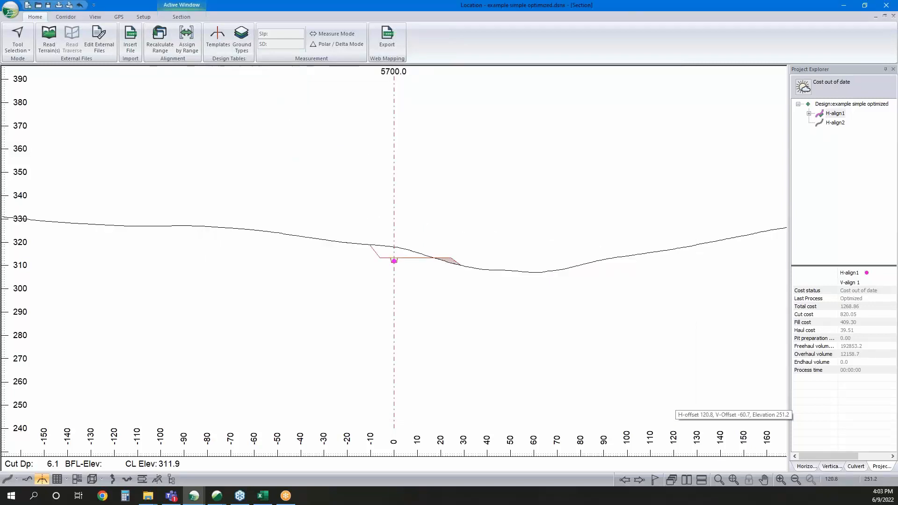